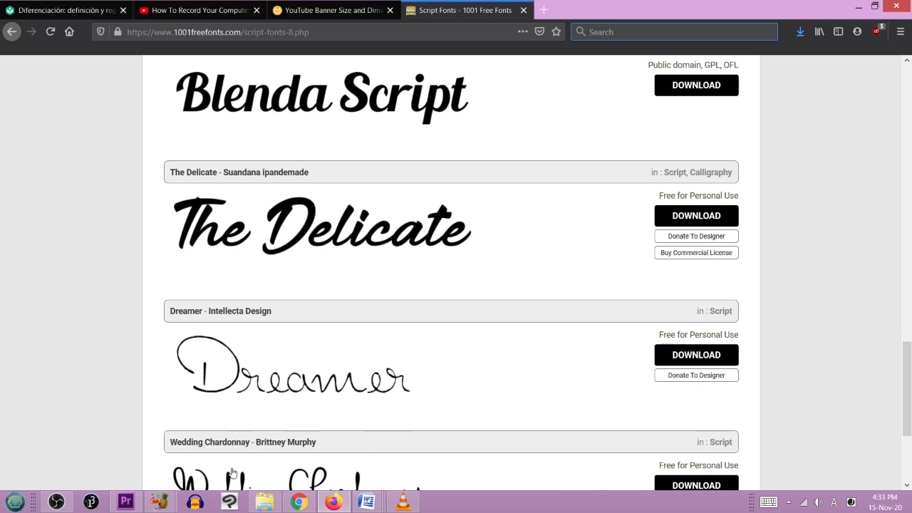
Step: Switch to Clip Studio Paint and create a new 2560 x 1440 px canvas at 72 dpi resolution
left_click(229, 502)
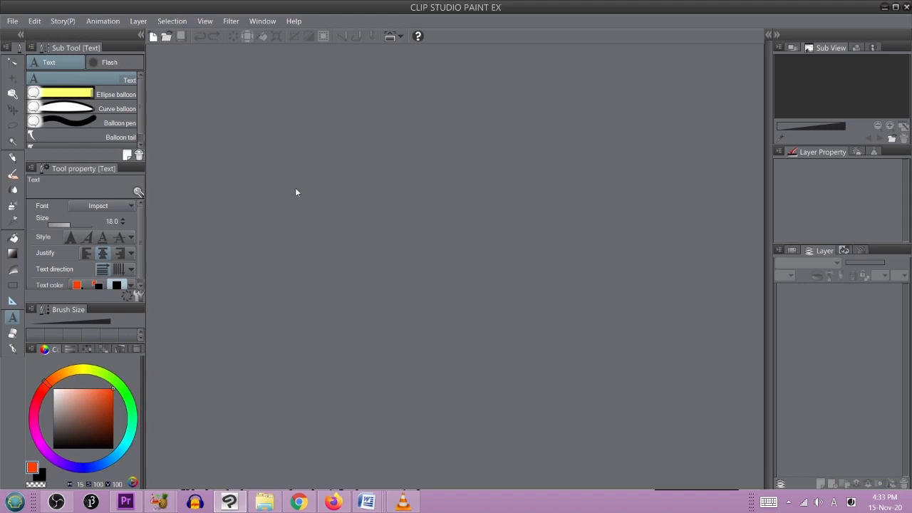
key("ctrl+n")
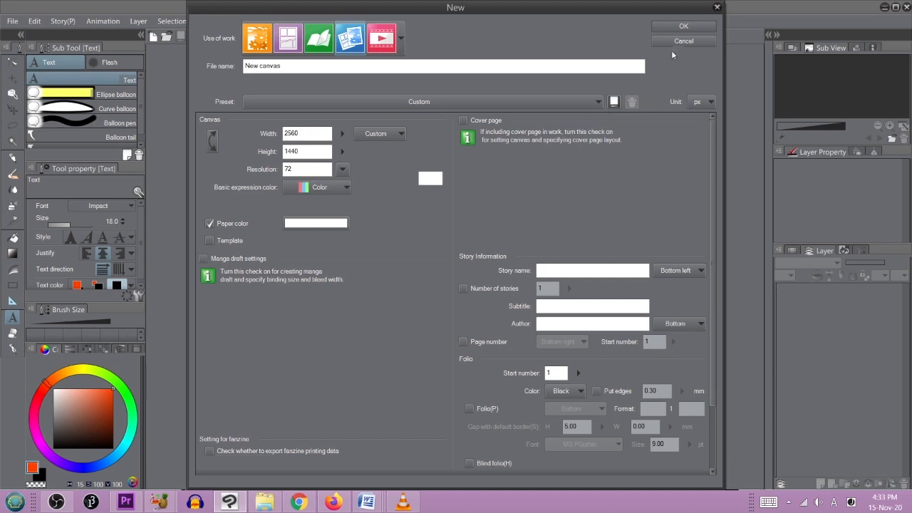
left_click(672, 26)
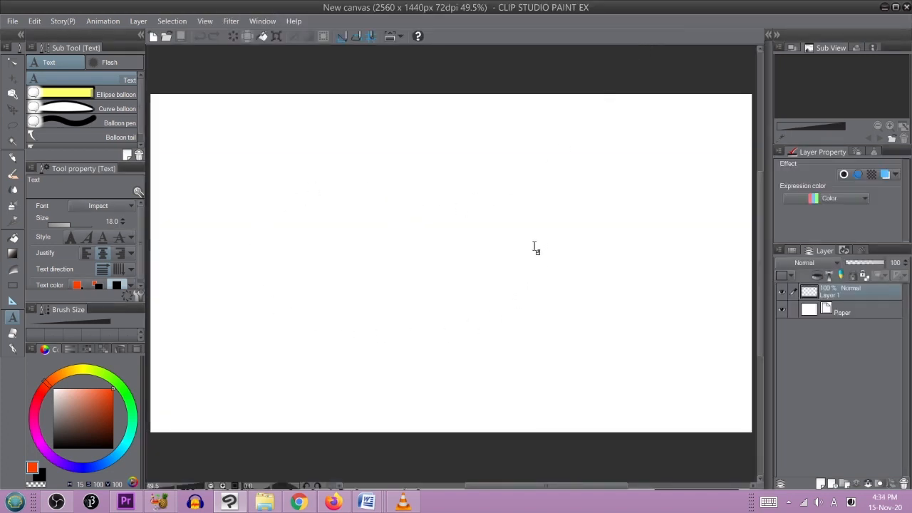
Step: Check the text and logo safe area in the browser's YouTube banner size guide, and return to Clip Studio Paint
left_click(333, 502)
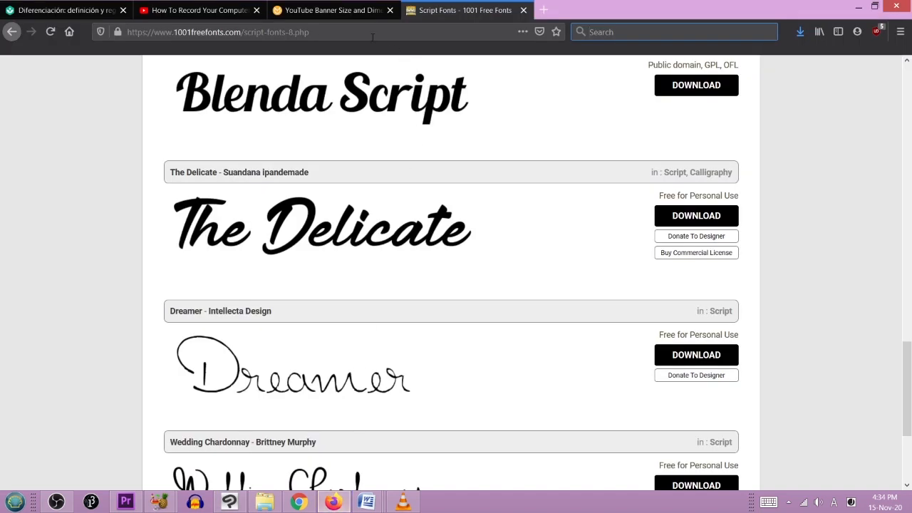
left_click(335, 10)
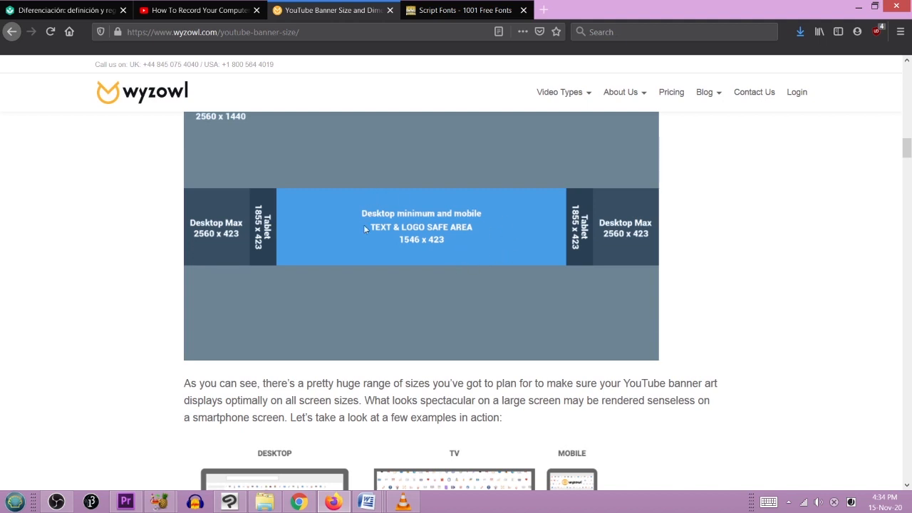
left_click(228, 502)
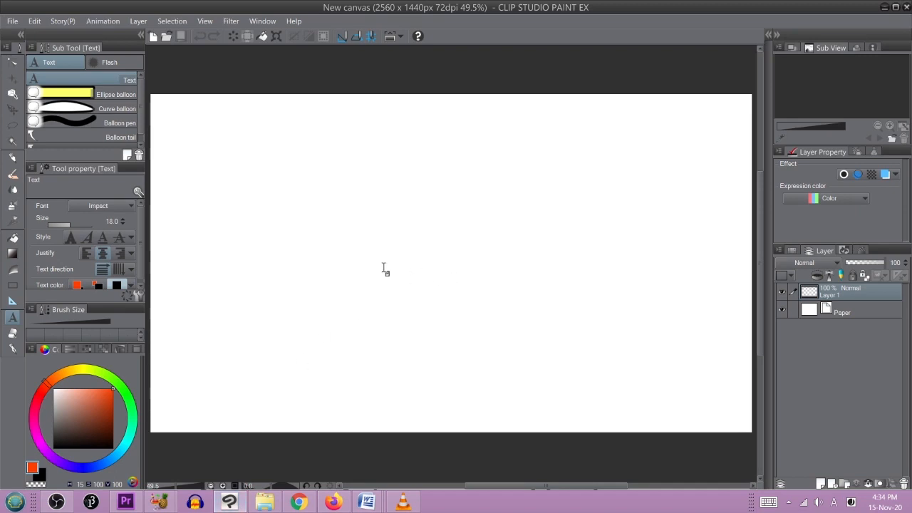
Step: Add the channel owner's full name as text near the canvas centre and enlarge it to a size of about 182
left_click(325, 247)
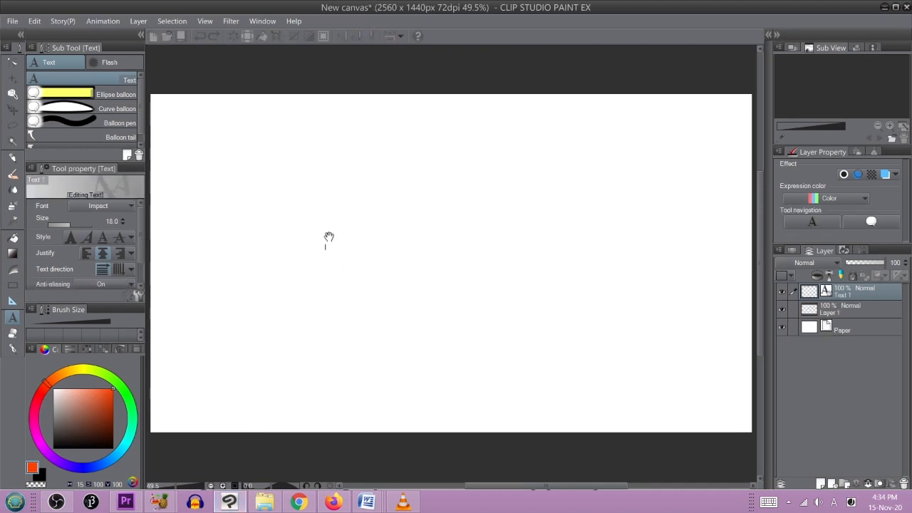
type("Adam S")
type("anage")
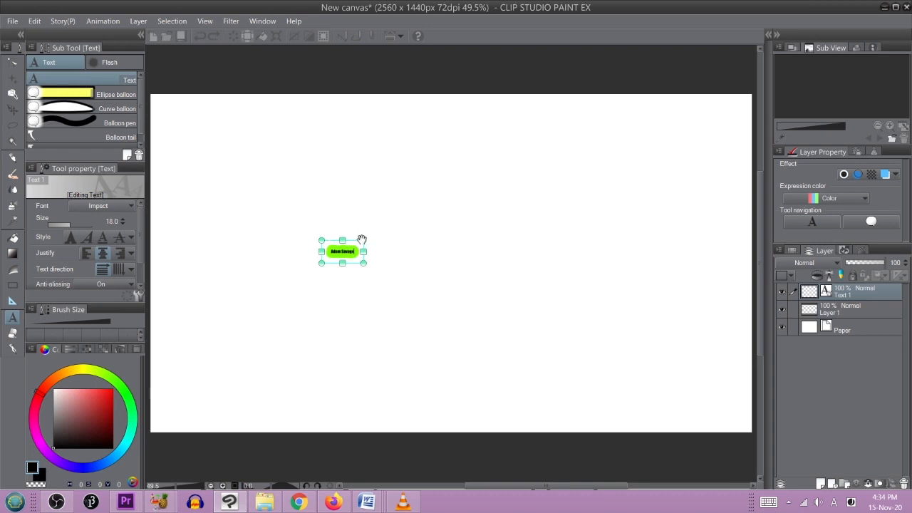
left_click_drag(434, 223, 596, 204)
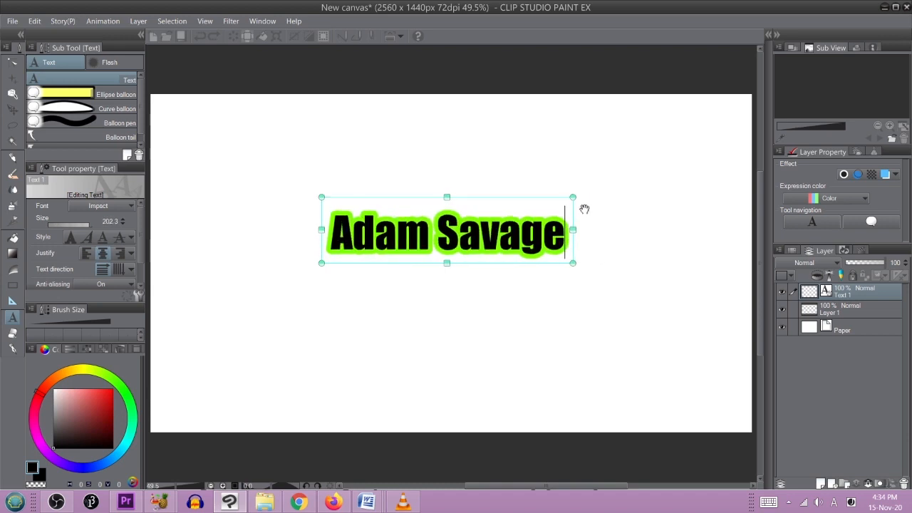
left_click(528, 187)
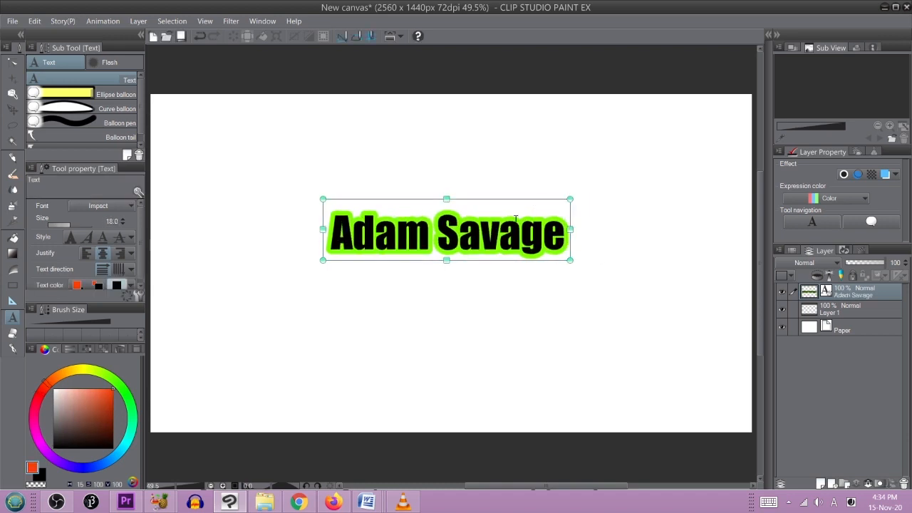
Step: Change the font of the name text to The Delicate DEMO
left_click(479, 232)
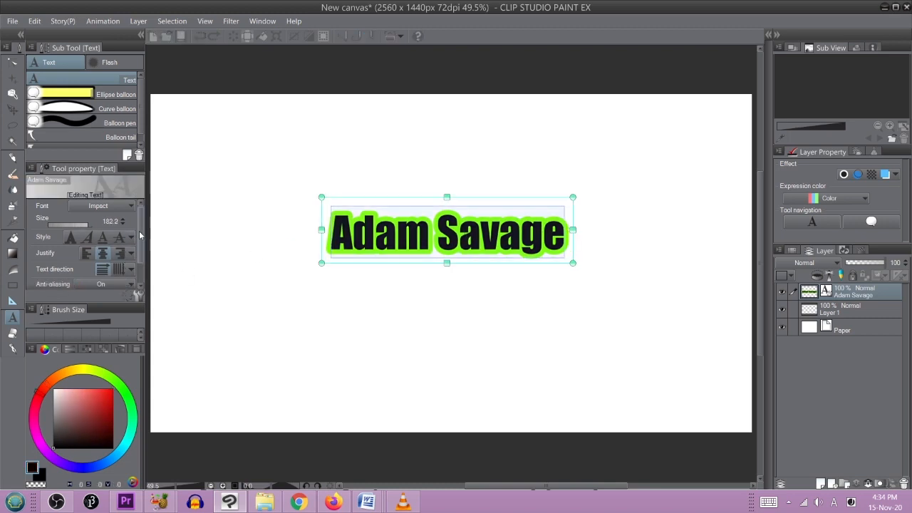
left_click(124, 206)
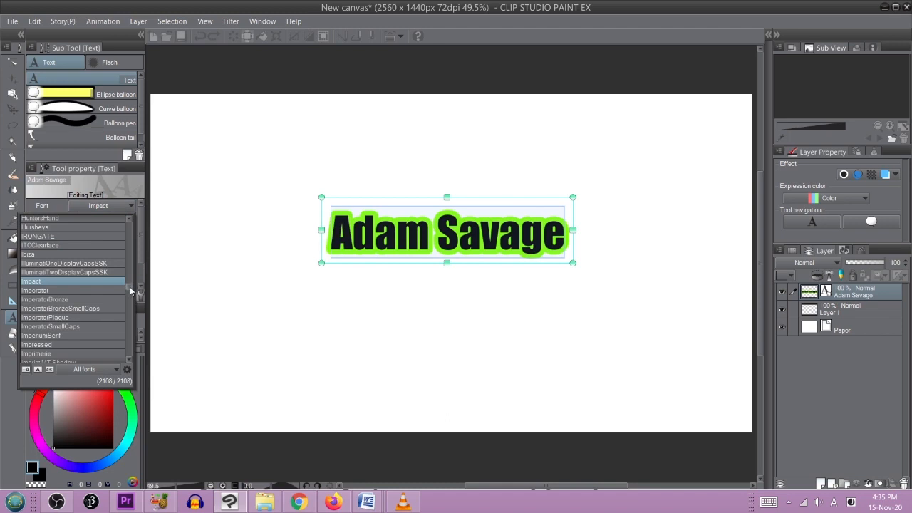
left_click_drag(130, 285, 124, 333)
scroll(92, 329, "down", 5)
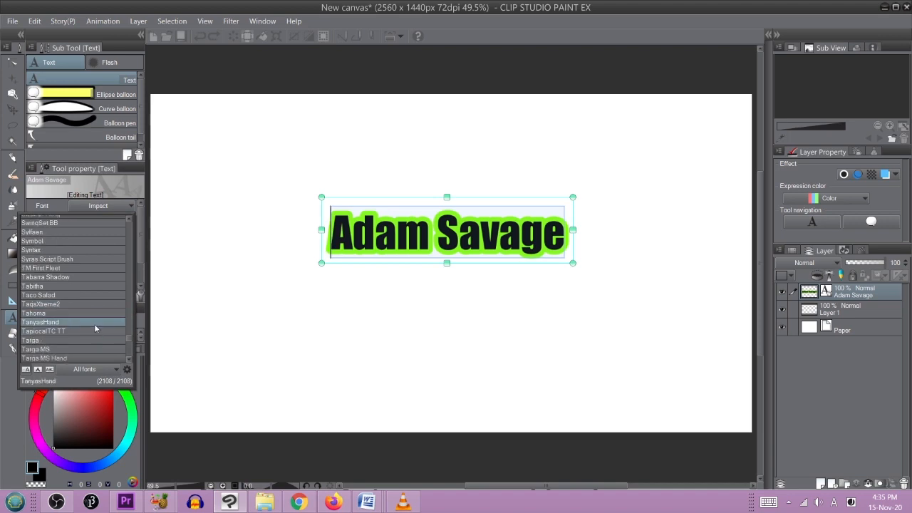
scroll(79, 321, "down", 4)
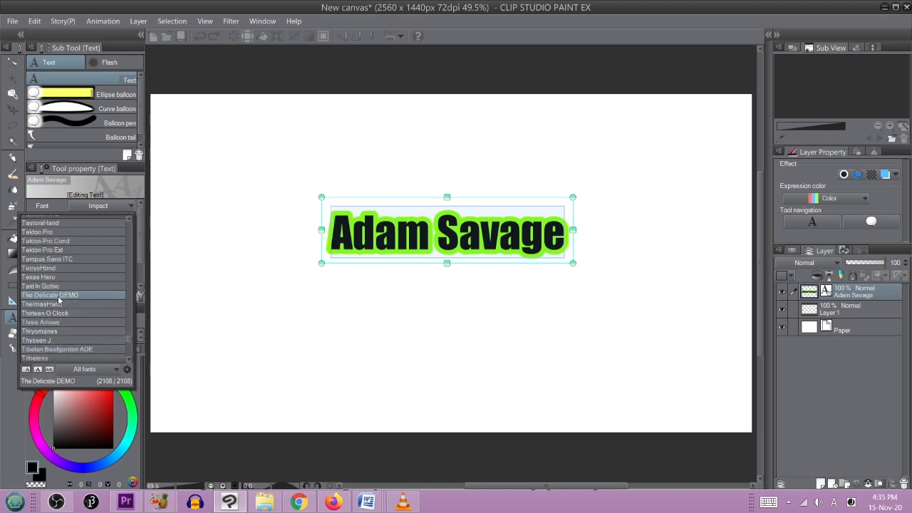
left_click(57, 295)
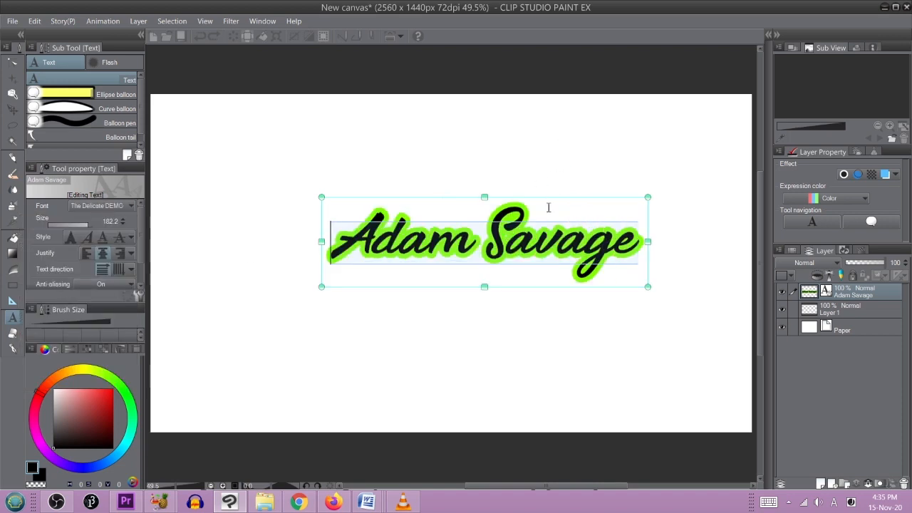
Step: Compare with the banner size guide, then centre the name text within the safe area and reduce its size to about 163.8
left_click(334, 501)
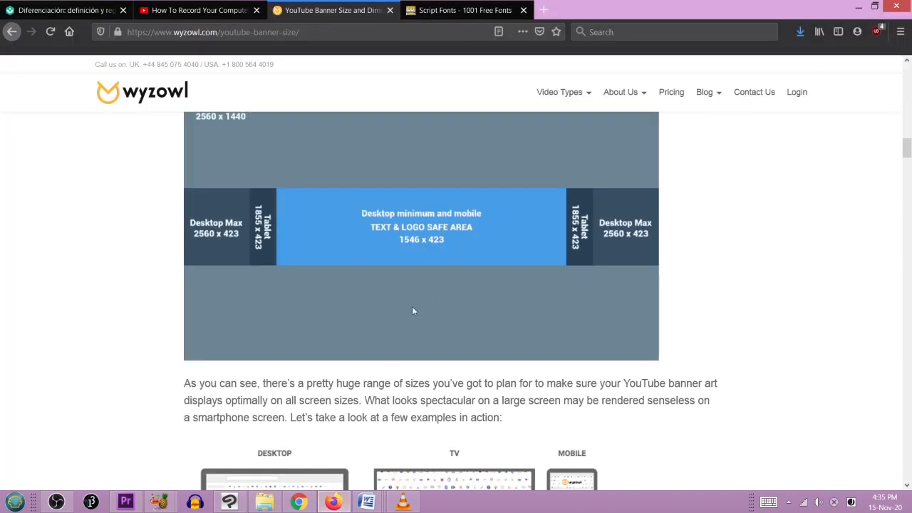
left_click(332, 501)
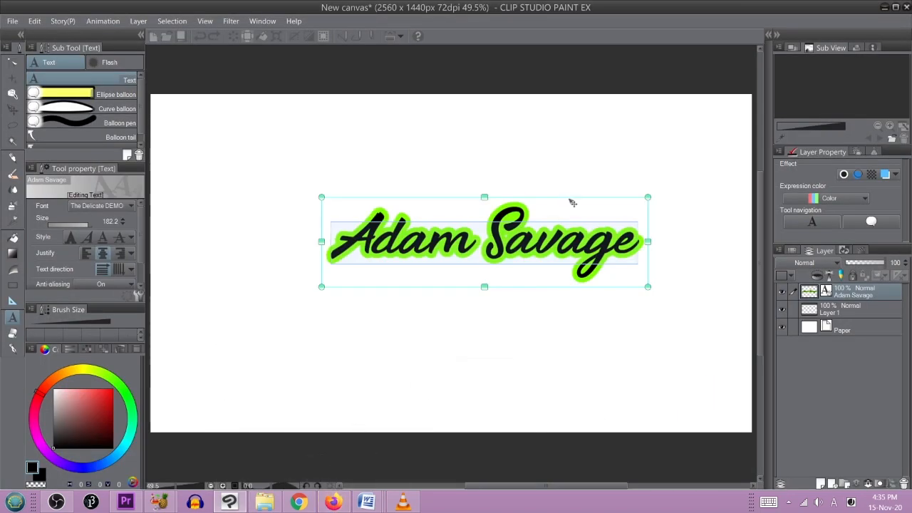
left_click_drag(570, 197, 550, 201)
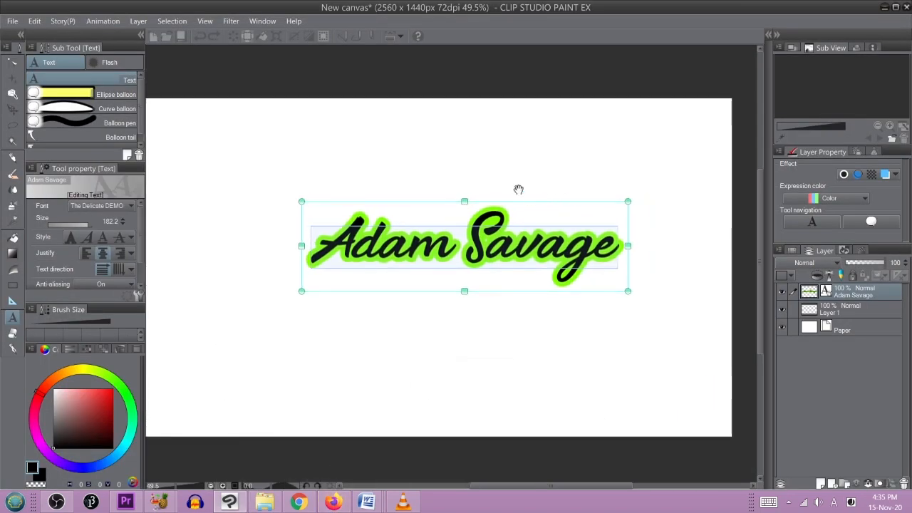
key("ctrl+0")
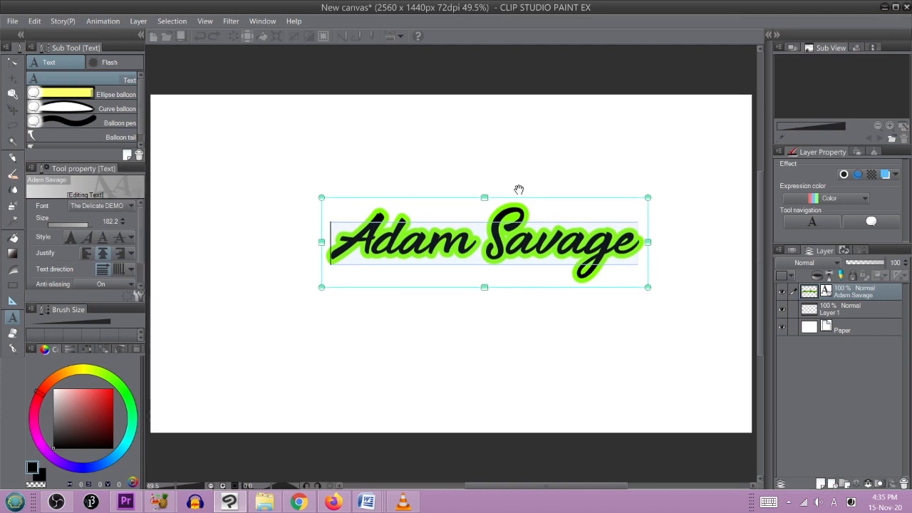
left_click_drag(527, 202, 503, 220)
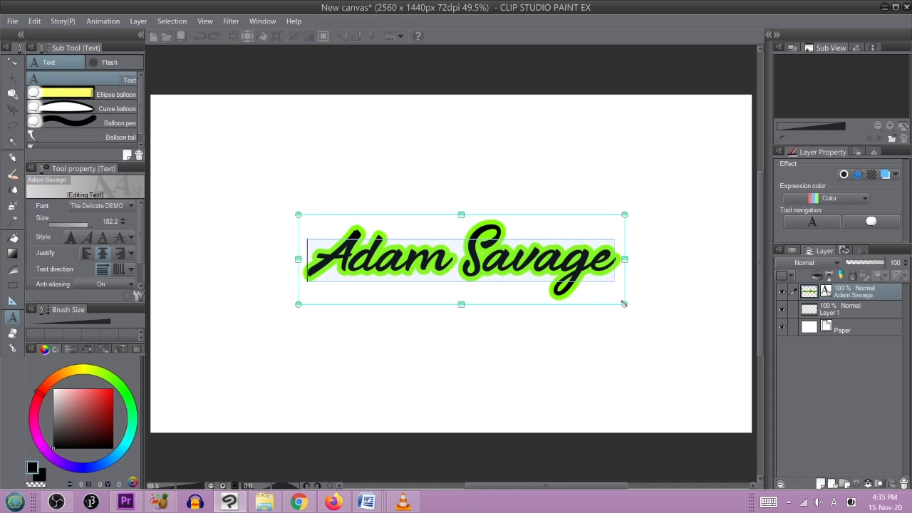
left_click_drag(592, 283, 590, 283)
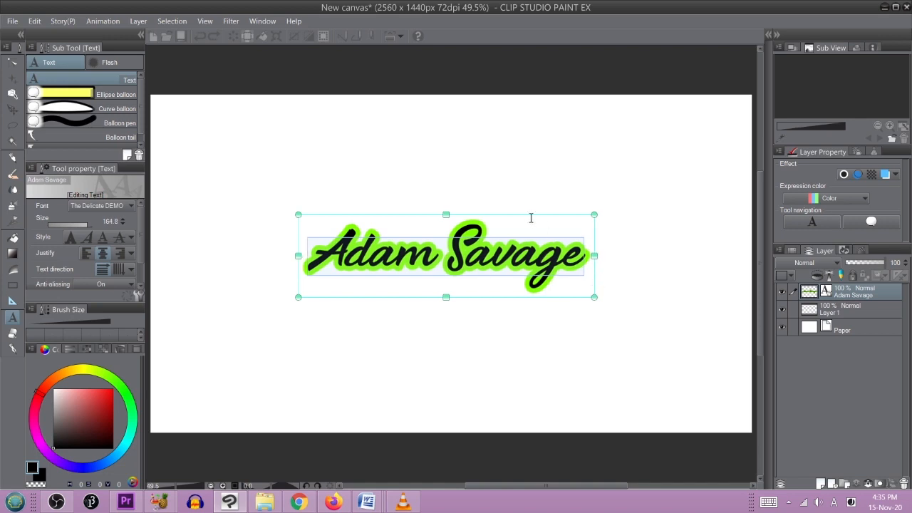
left_click_drag(513, 219, 526, 223)
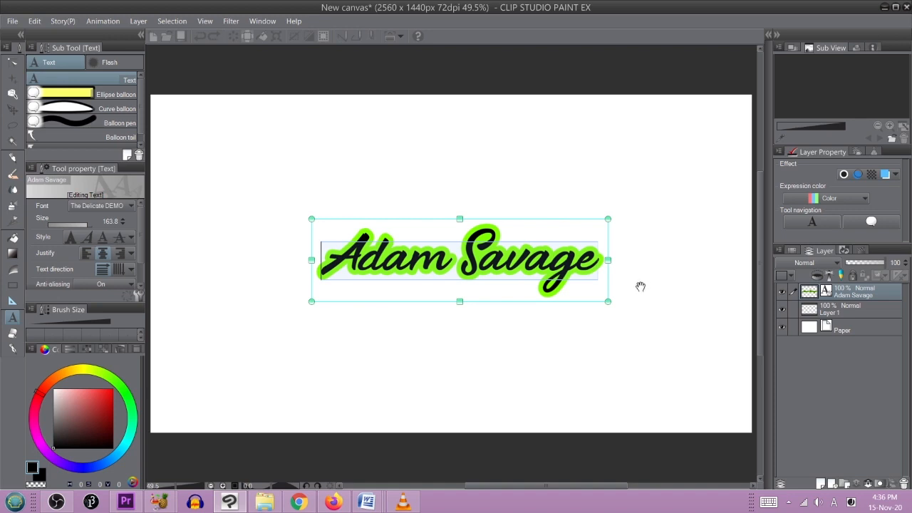
left_click(13, 21)
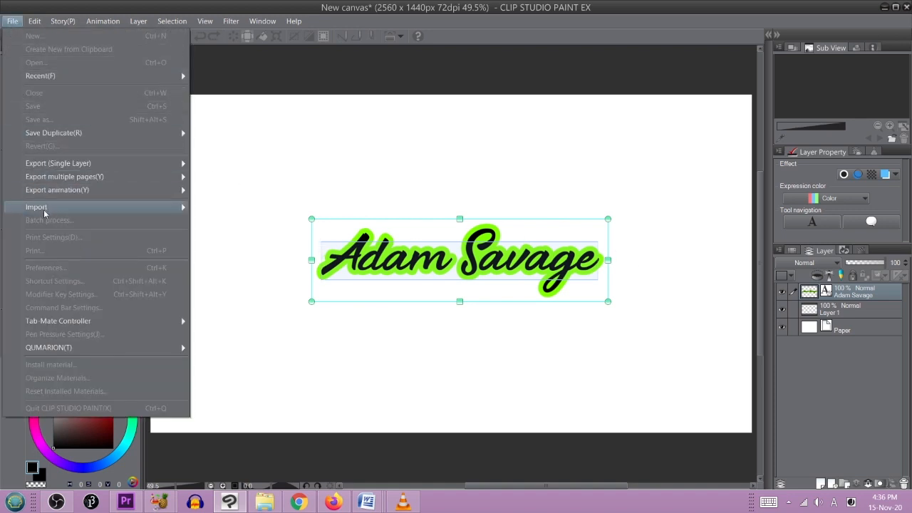
mouse_move(92, 211)
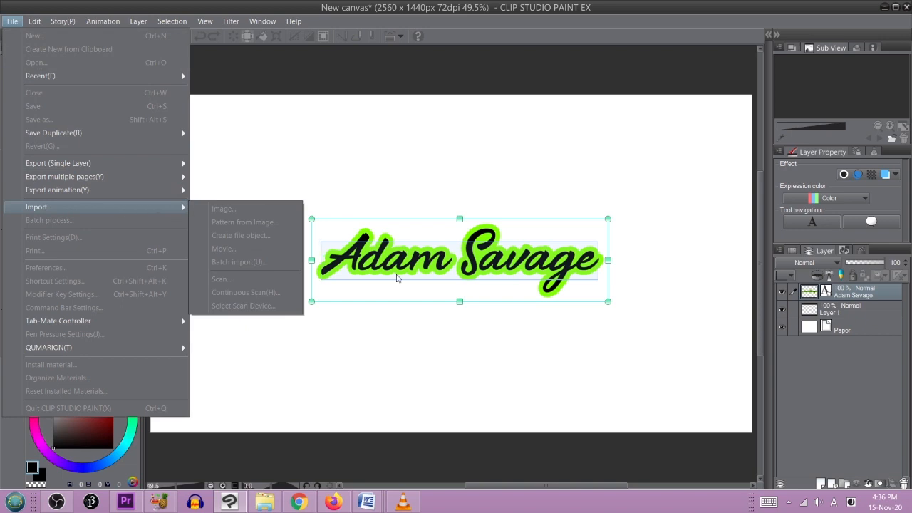
left_click(845, 330)
left_click(852, 328)
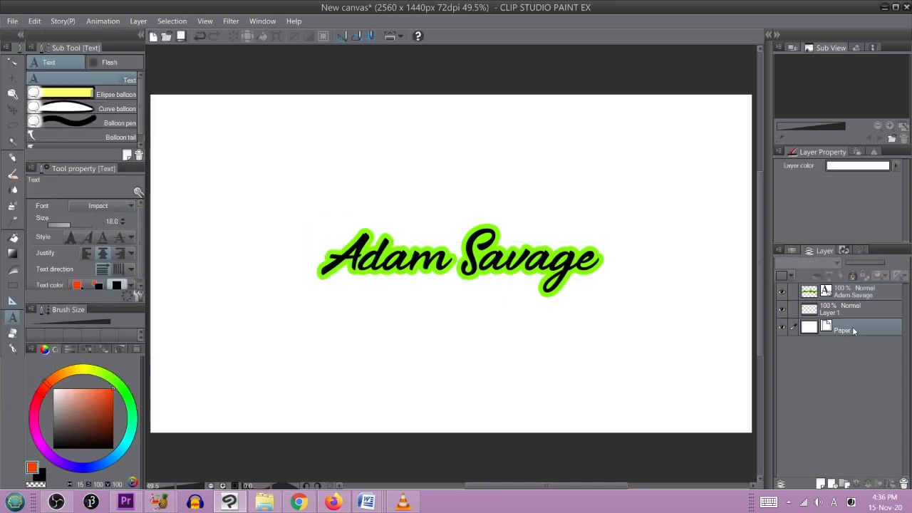
left_click(12, 20)
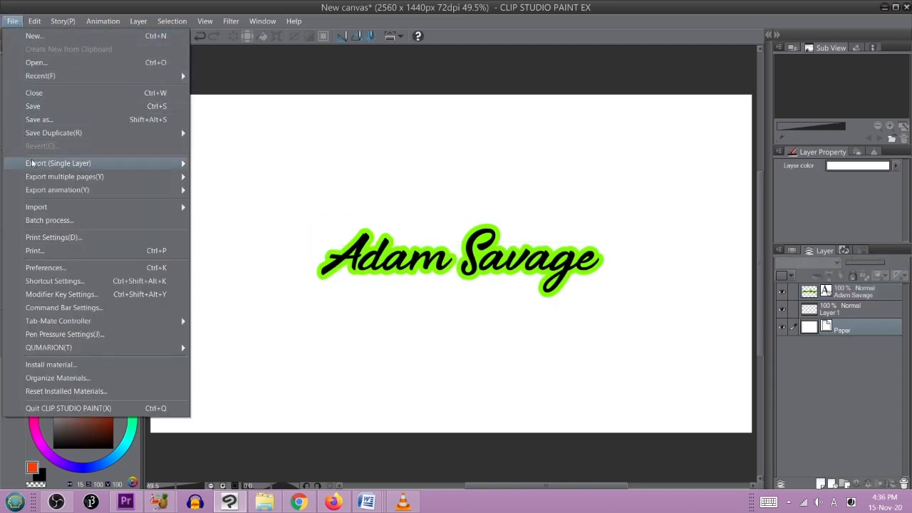
mouse_move(152, 211)
left_click(211, 209)
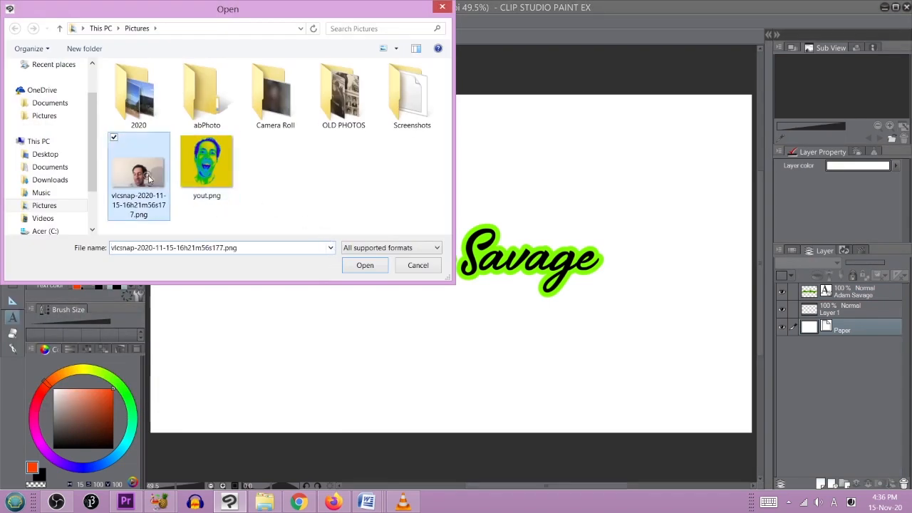
double_click(150, 180)
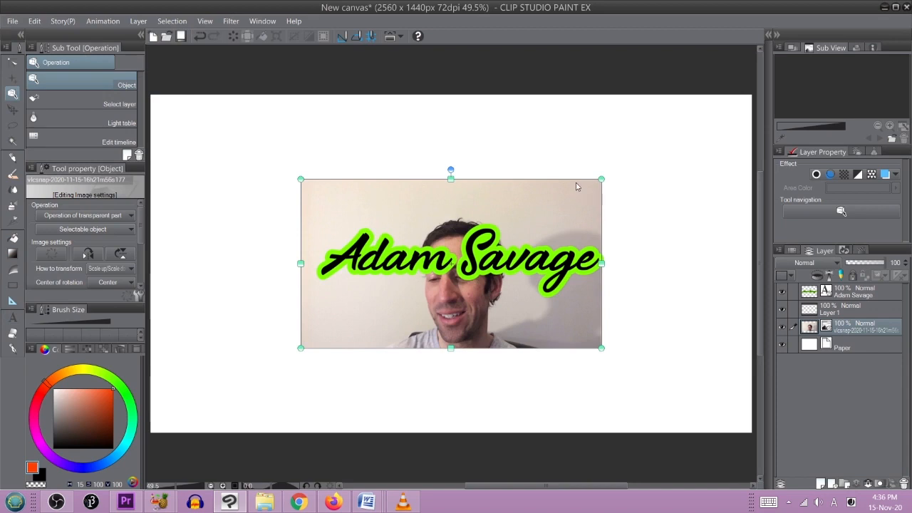
Step: Scale the imported photo up slightly and place it at the canvas's left edge so the face sits beside the name text
left_click_drag(583, 182, 386, 137)
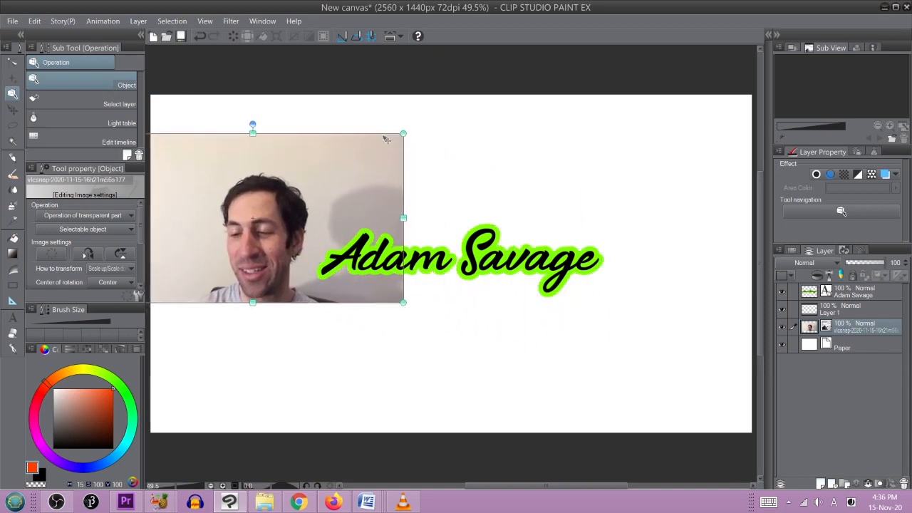
left_click_drag(405, 133, 383, 147)
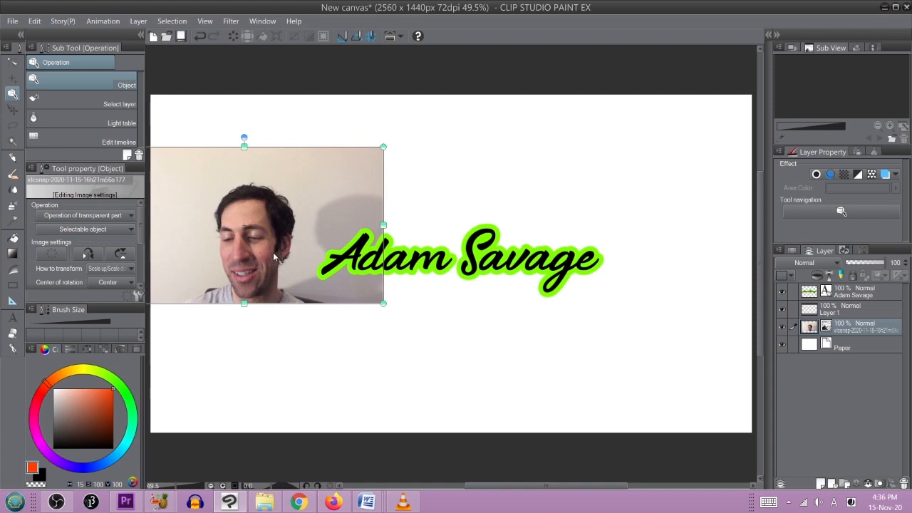
left_click_drag(287, 150, 466, 151)
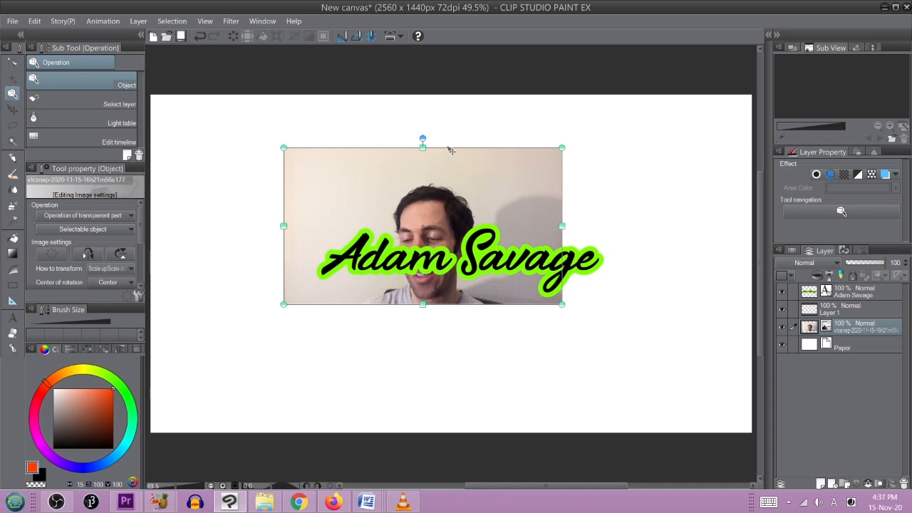
left_click_drag(561, 147, 627, 112)
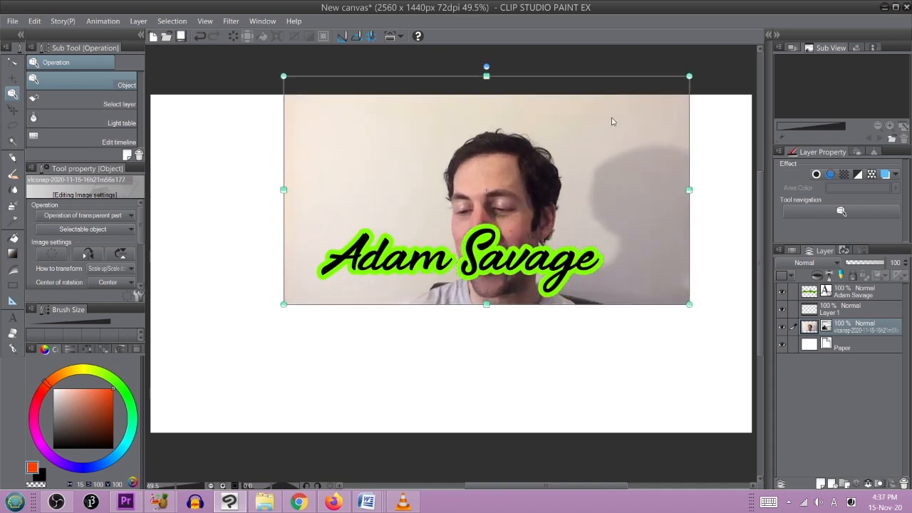
left_click_drag(573, 82, 509, 114)
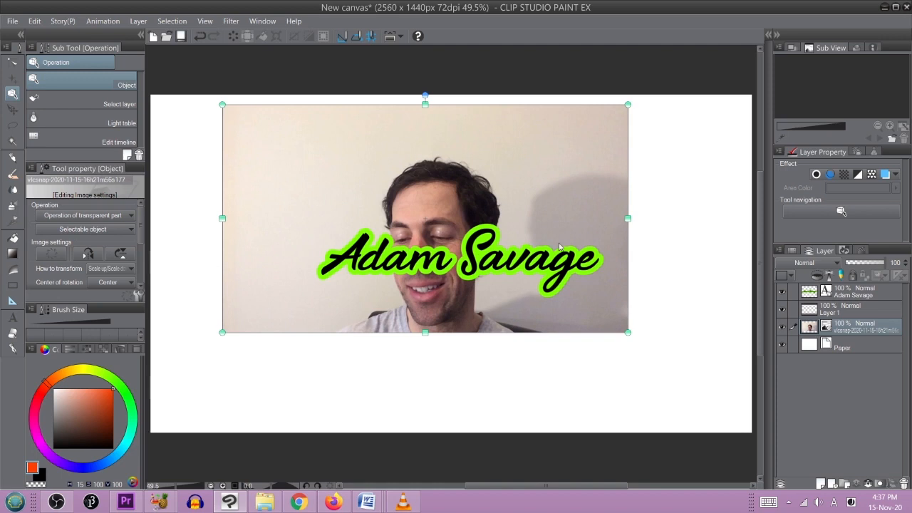
left_click_drag(627, 104, 539, 128)
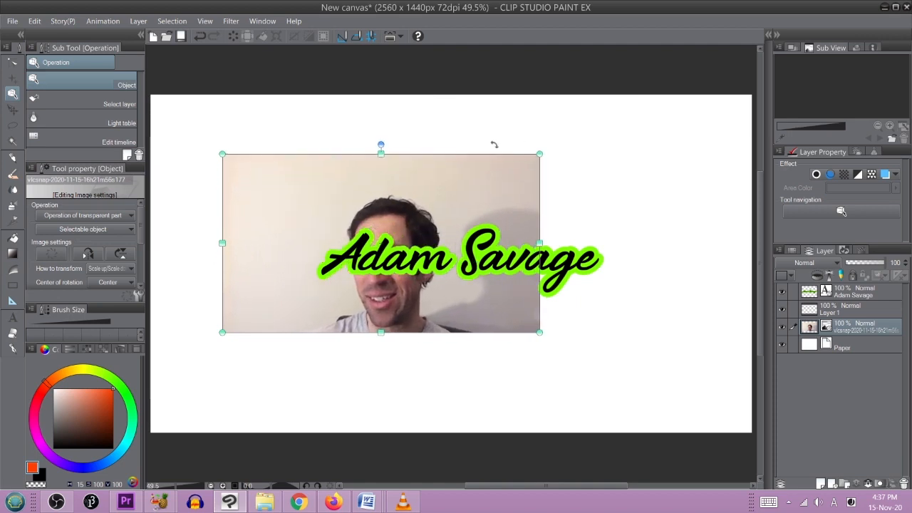
left_click_drag(484, 156, 345, 139)
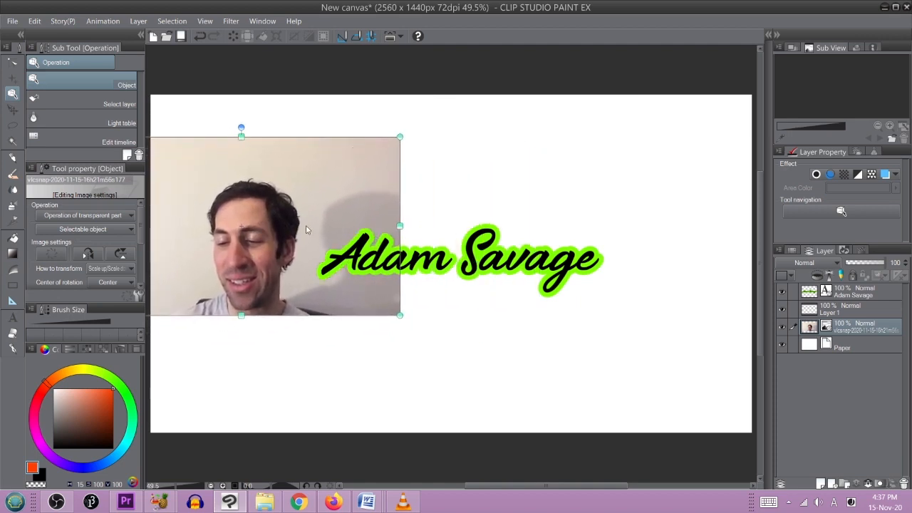
left_click(864, 347)
left_click(842, 328)
right_click(815, 330)
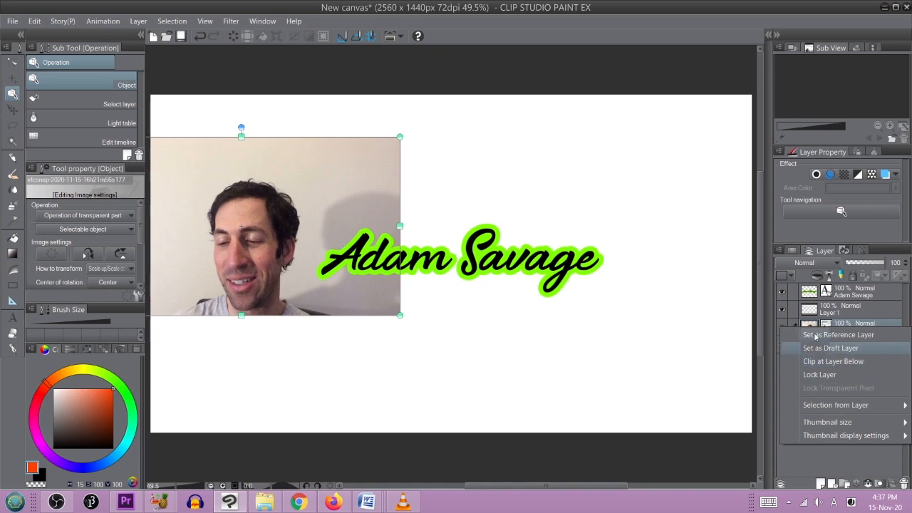
left_click(825, 314)
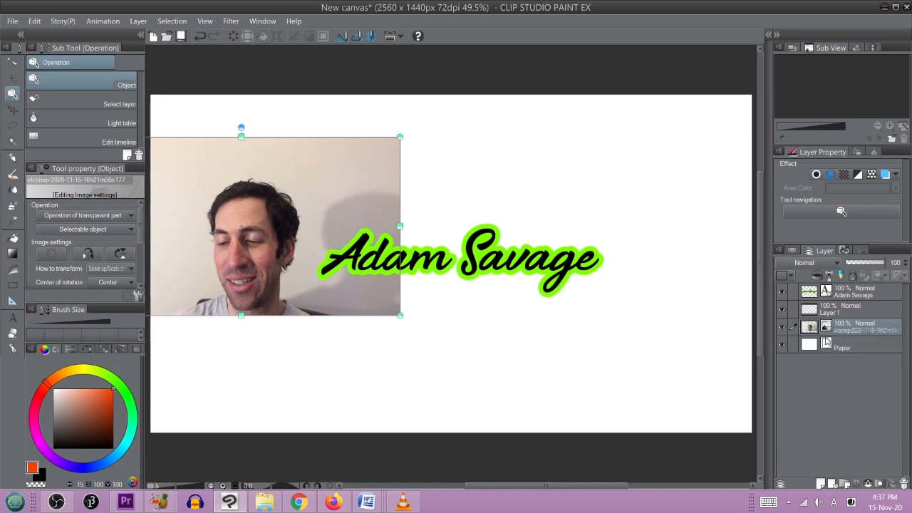
right_click(827, 332)
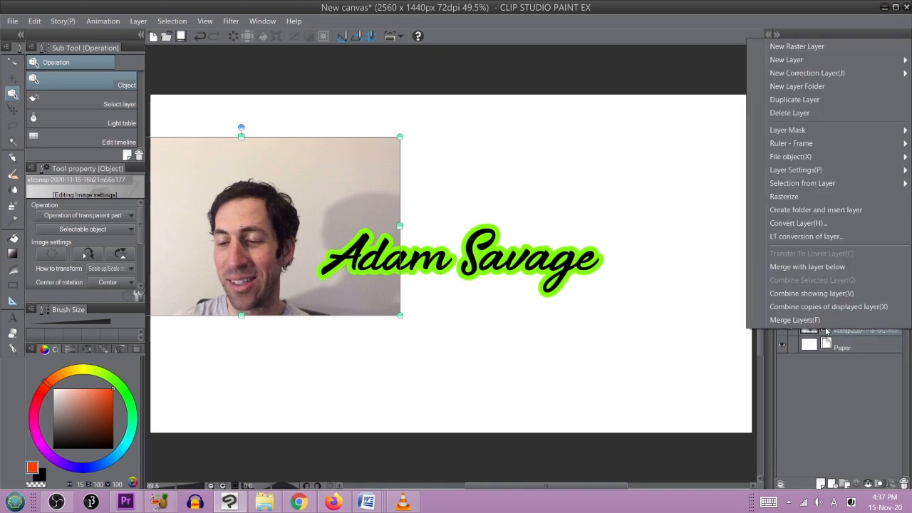
left_click(805, 204)
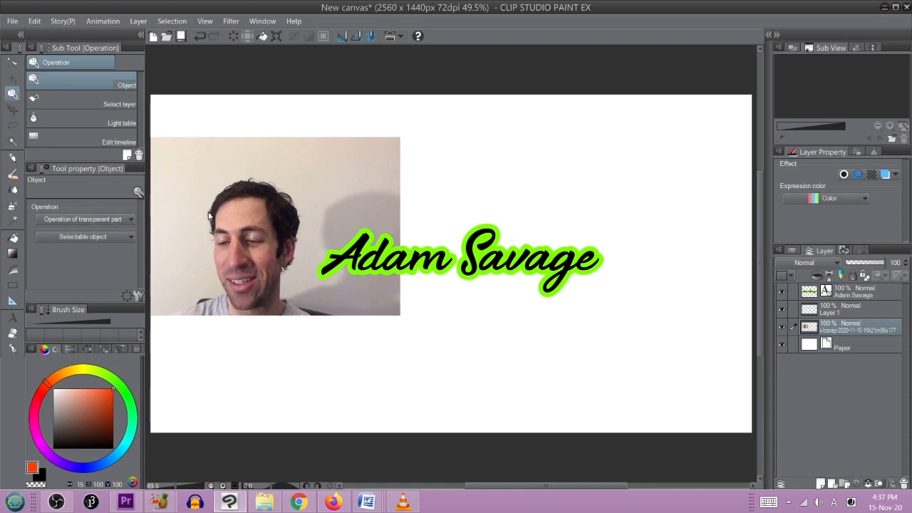
Step: Lasso-select the neck area below the ear and extend the selection down along the jawline to the bottom of the chin
scroll(235, 233, "up", 5)
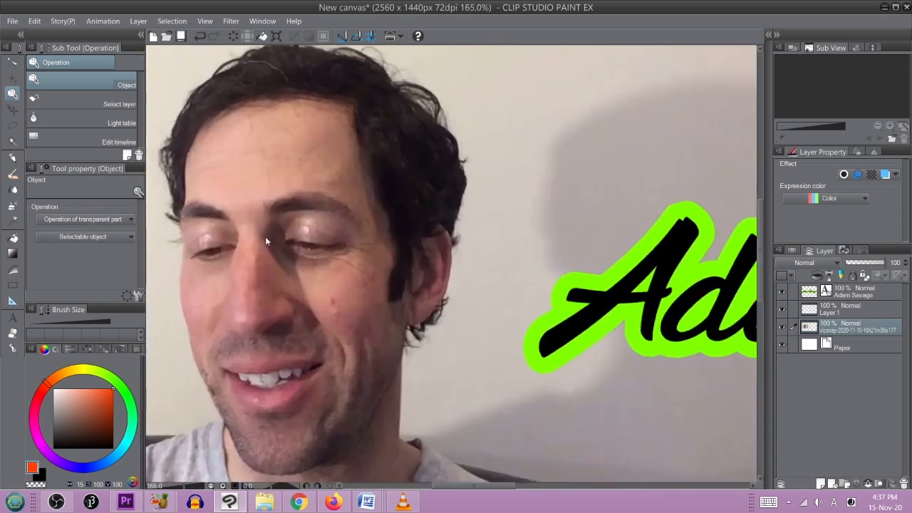
left_click_drag(311, 282, 383, 249)
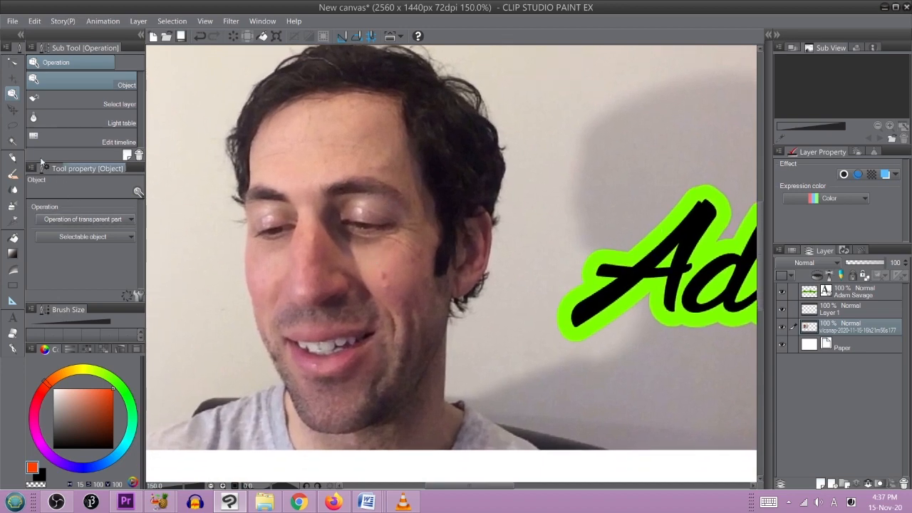
left_click(12, 126)
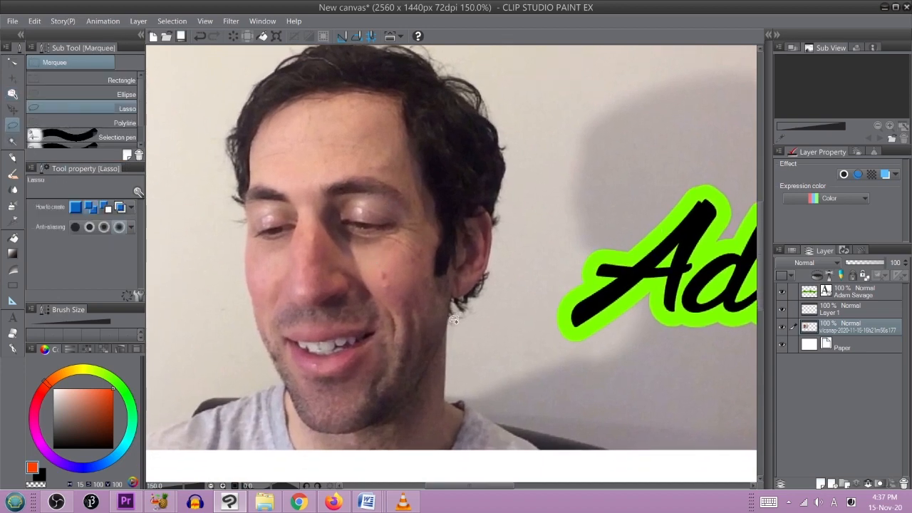
scroll(454, 341, "up", 2)
left_click_drag(462, 322, 505, 204)
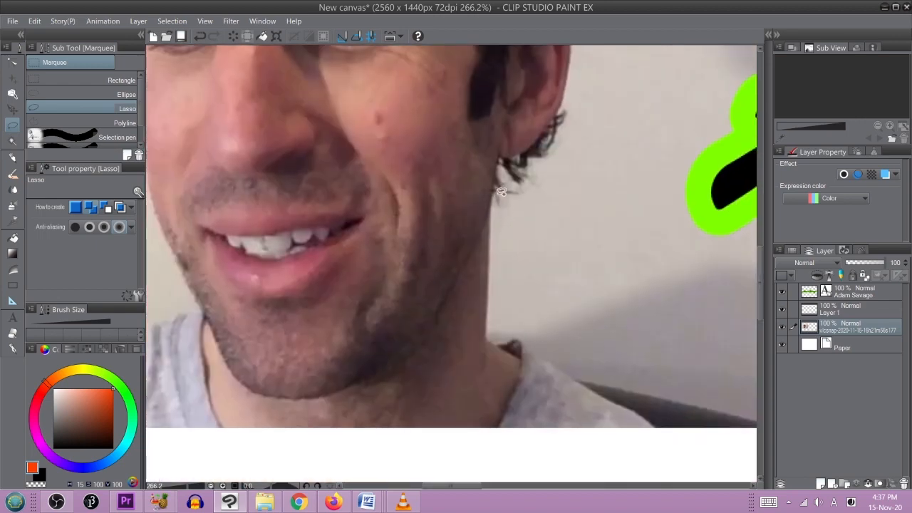
mouse_move(497, 191)
left_mouse_down()
mouse_move(441, 313)
mouse_move(464, 364)
mouse_move(547, 354)
mouse_move(590, 310)
mouse_move(604, 236)
mouse_move(570, 196)
left_mouse_up()
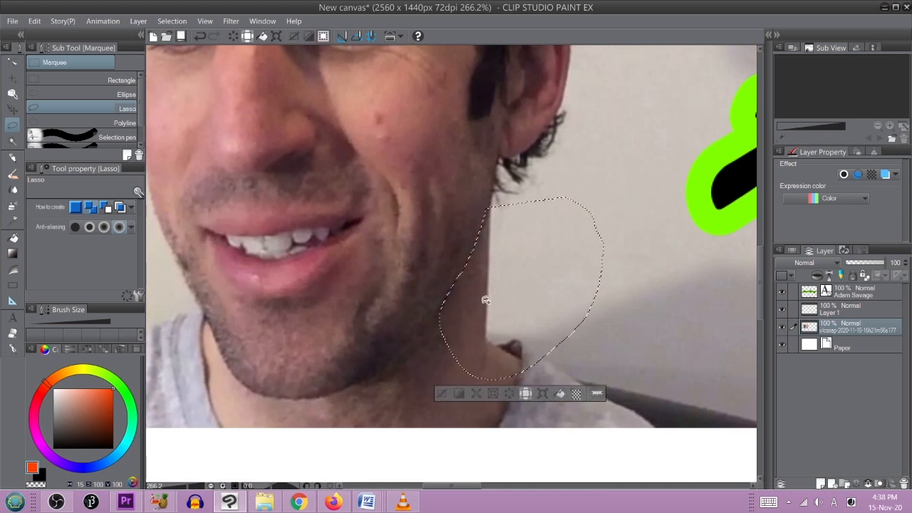
left_click_drag(487, 300, 582, 199)
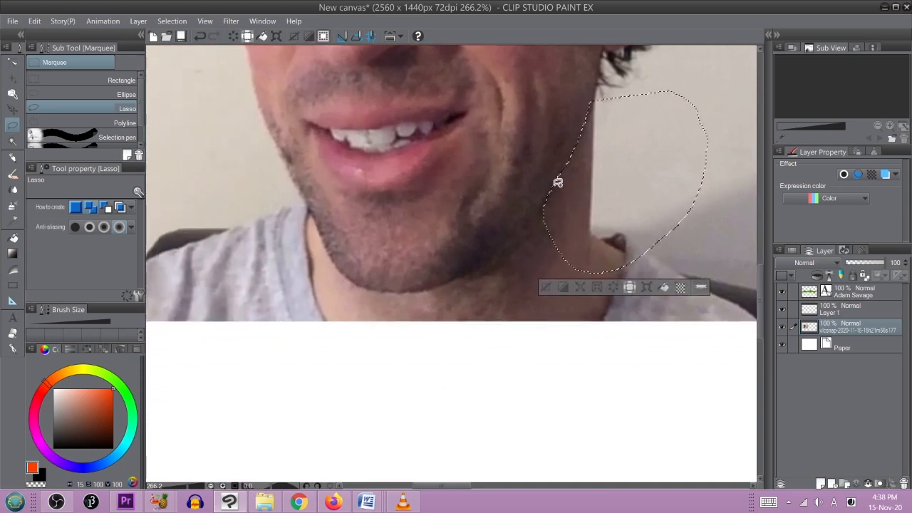
mouse_move(557, 183)
left_mouse_down()
mouse_move(483, 261)
mouse_move(434, 285)
mouse_move(442, 302)
mouse_move(639, 306)
left_mouse_up()
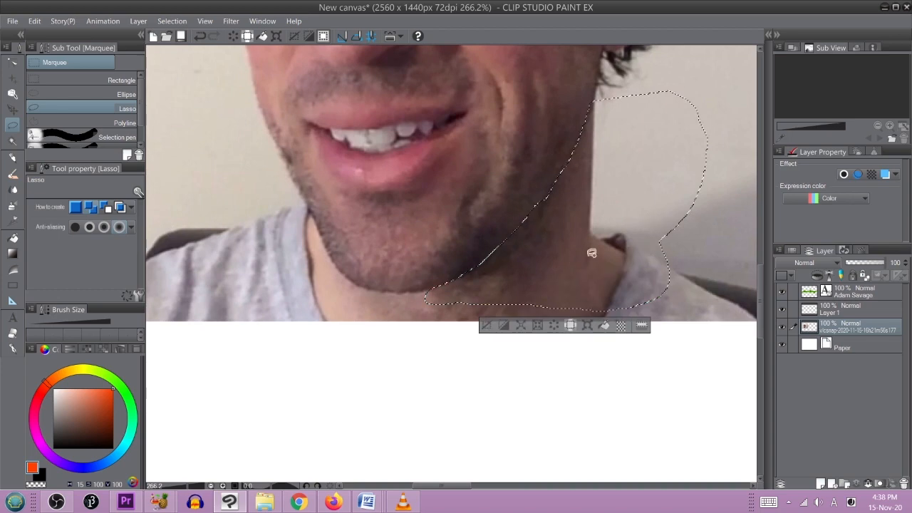
Step: Extend the lasso selection under the chin to the opposite shirt collar and correct its edge along the jaw
left_click_drag(474, 264, 638, 185)
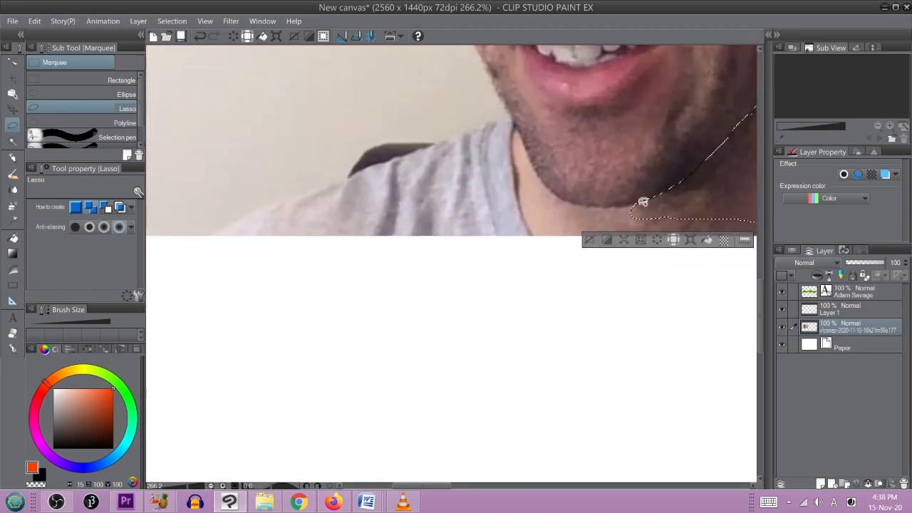
mouse_move(641, 201)
left_mouse_down()
mouse_move(551, 193)
mouse_move(513, 136)
mouse_move(482, 151)
mouse_move(460, 183)
mouse_move(482, 243)
mouse_move(550, 291)
mouse_move(649, 292)
mouse_move(697, 281)
mouse_move(729, 208)
left_mouse_up()
left_click_drag(575, 226, 570, 337)
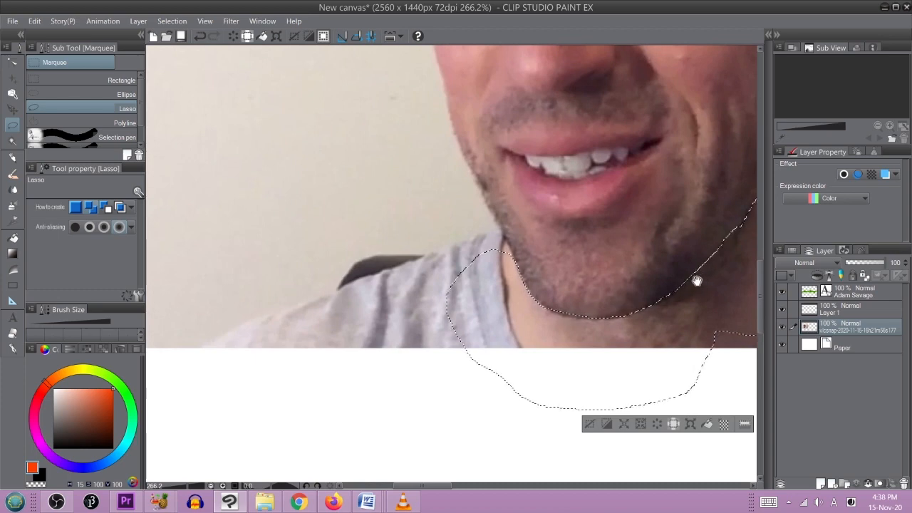
left_click_drag(698, 277, 648, 260)
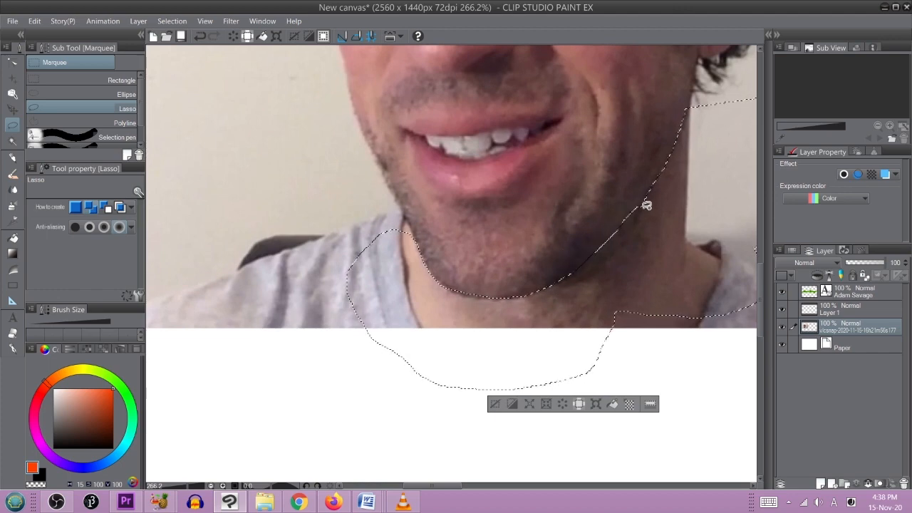
scroll(634, 184, "up", 6)
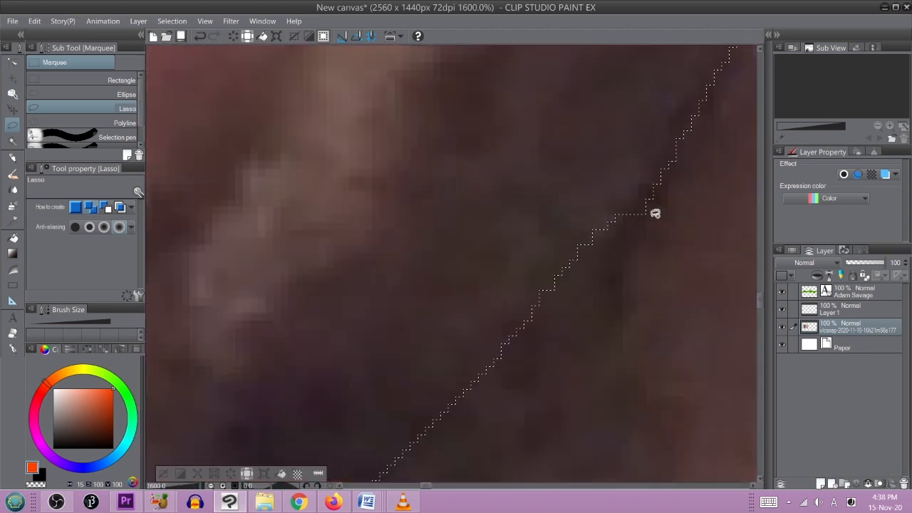
mouse_move(614, 220)
left_mouse_down()
mouse_move(672, 171)
mouse_move(655, 231)
left_mouse_up()
Step: Add the shirt collar and the background beside the far side of the jaw to the lasso selection
scroll(662, 234, "down", 8)
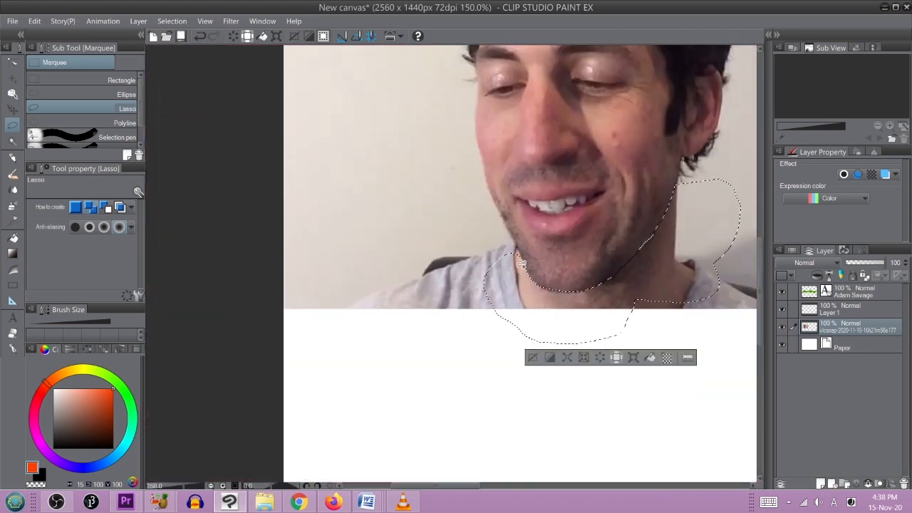
scroll(529, 252, "up", 5)
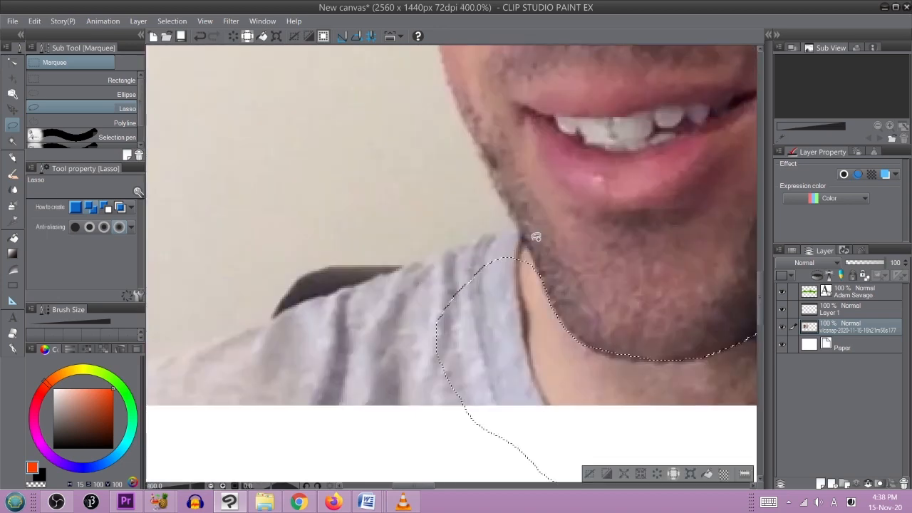
scroll(535, 274, "down", 1)
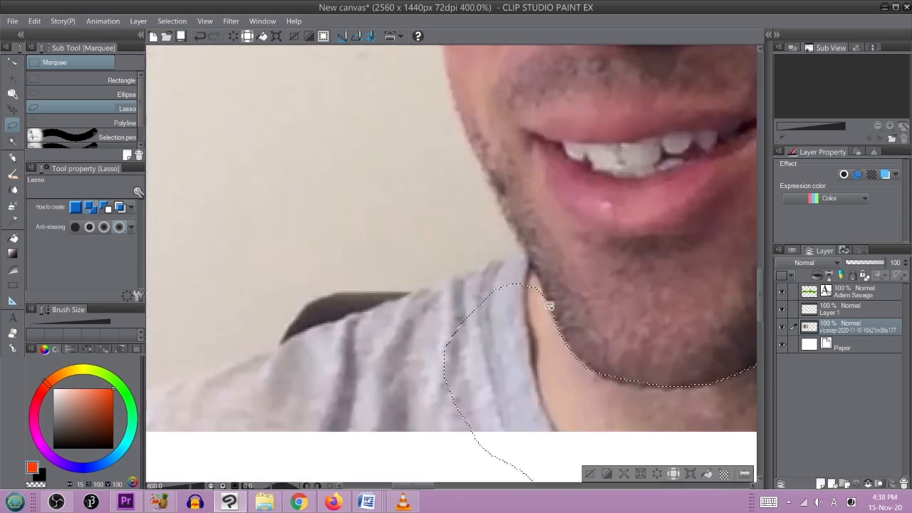
mouse_move(553, 305)
left_mouse_down()
mouse_move(509, 222)
mouse_move(480, 219)
mouse_move(425, 240)
mouse_move(390, 293)
mouse_move(452, 403)
left_mouse_up()
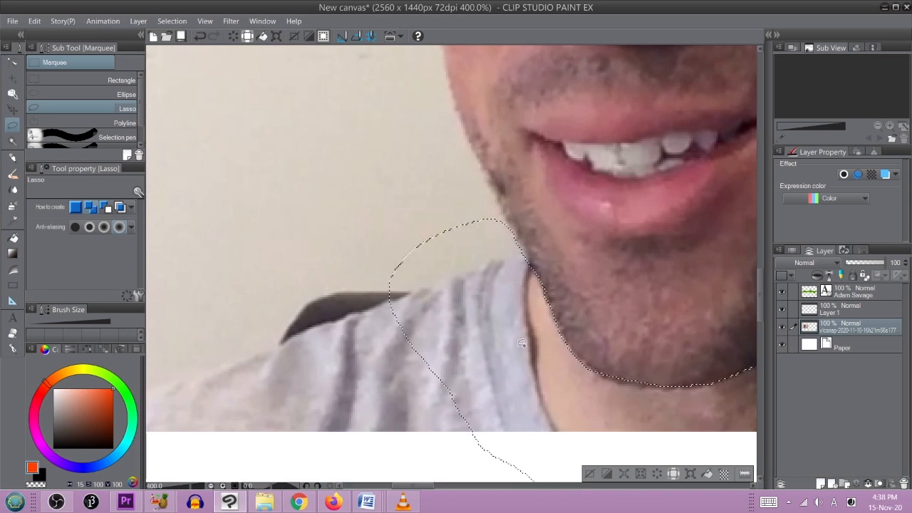
Step: Clear the selected neck and collar area from the photo and deselect
scroll(595, 303, "down", 4)
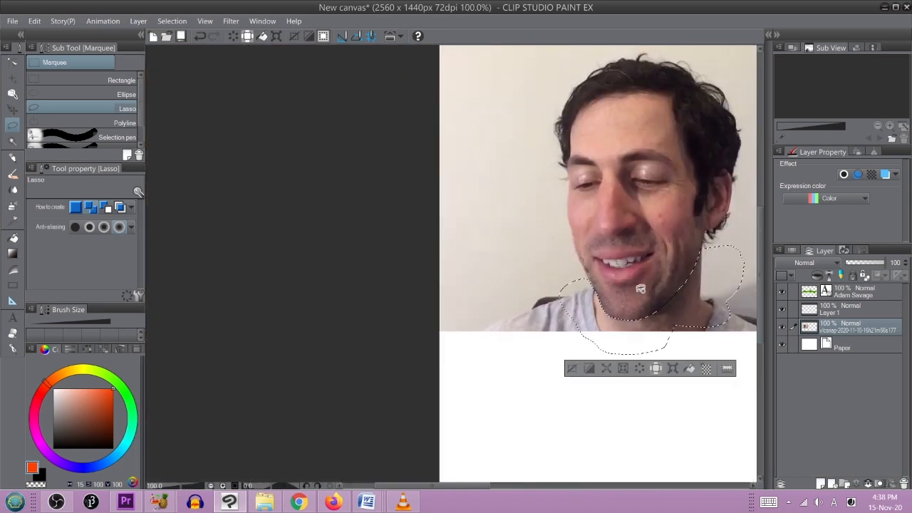
mouse_move(646, 284)
left_mouse_down()
mouse_move(525, 255)
mouse_move(469, 337)
left_mouse_up()
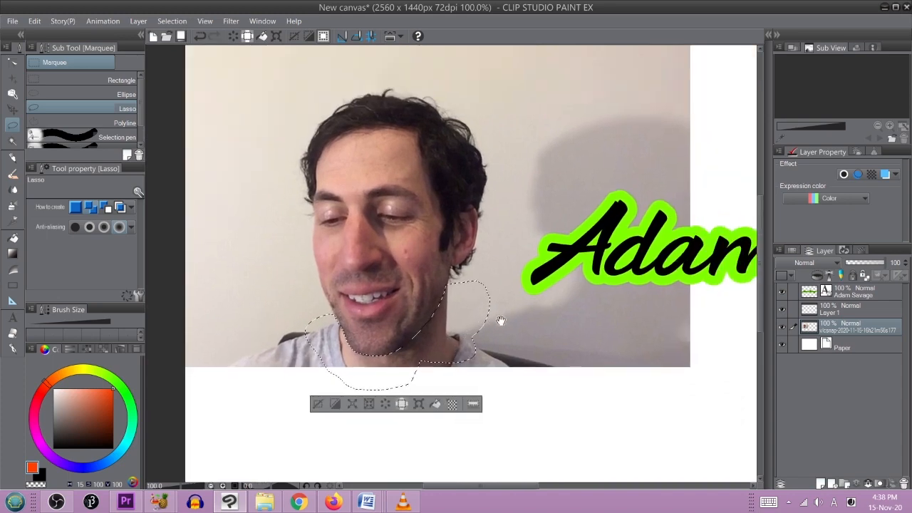
left_click(388, 407)
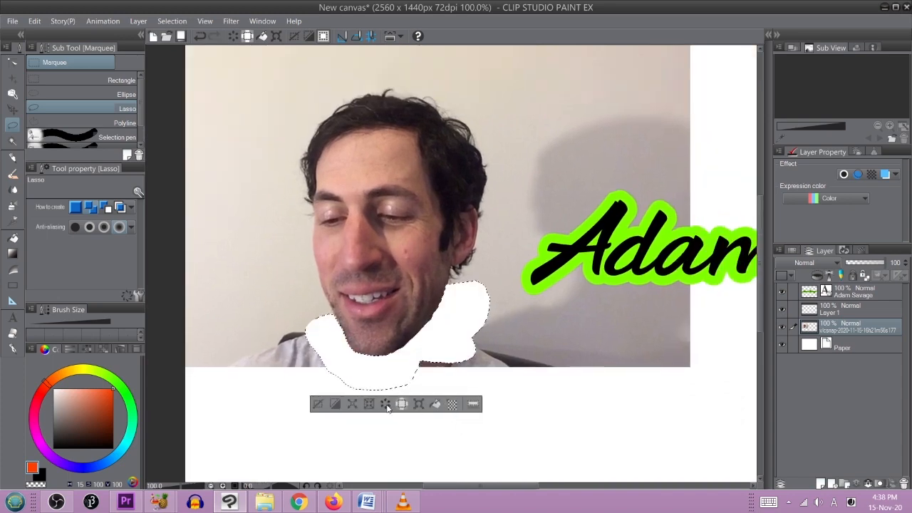
left_click(319, 404)
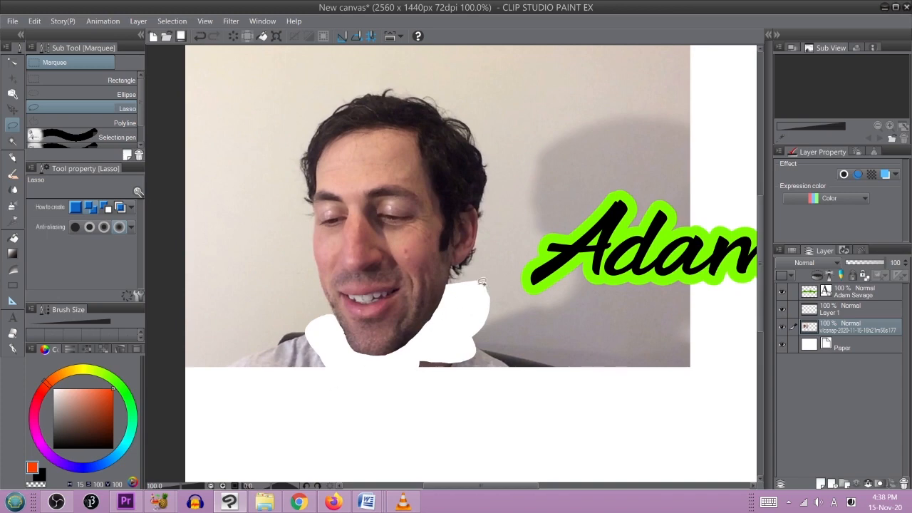
Step: Lasso loosely around the whole head, invert the selection and clear the photo outside it
mouse_move(519, 189)
left_mouse_down()
mouse_move(516, 125)
mouse_move(482, 75)
mouse_move(414, 66)
mouse_move(344, 84)
left_mouse_up()
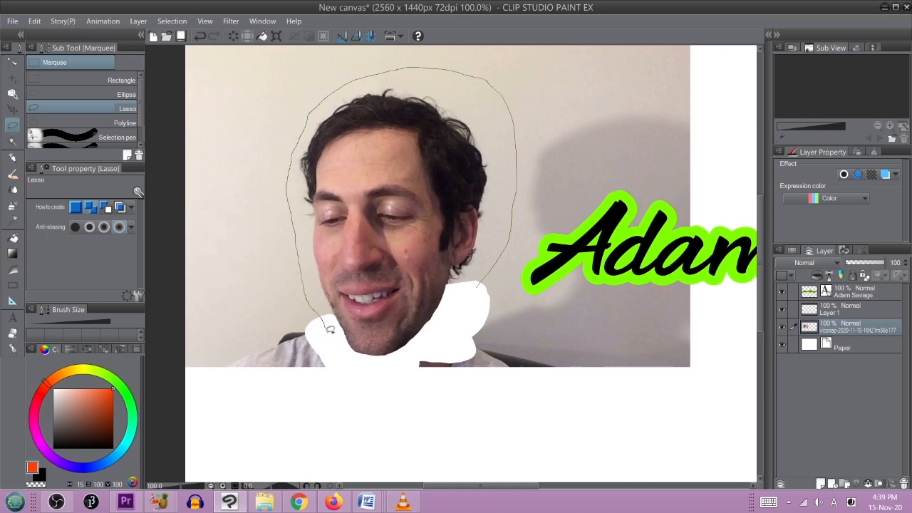
left_click_drag(472, 298, 479, 285)
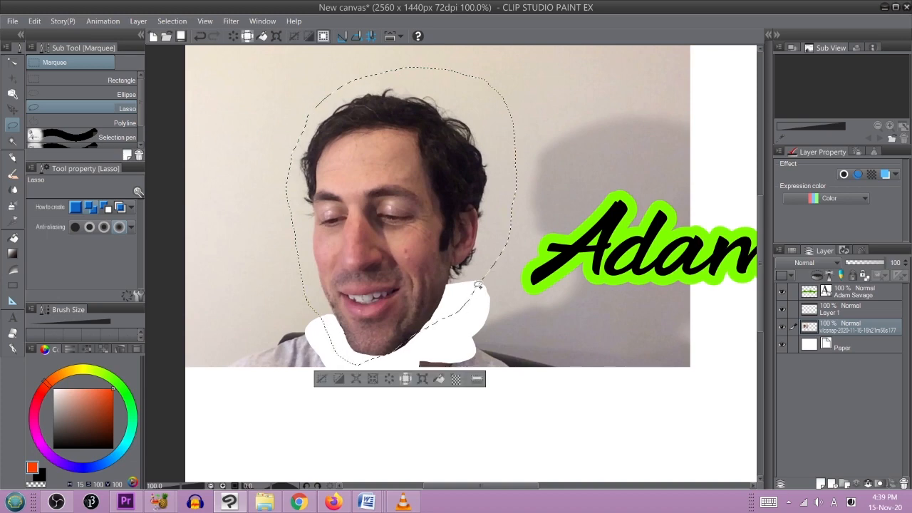
left_click(424, 379)
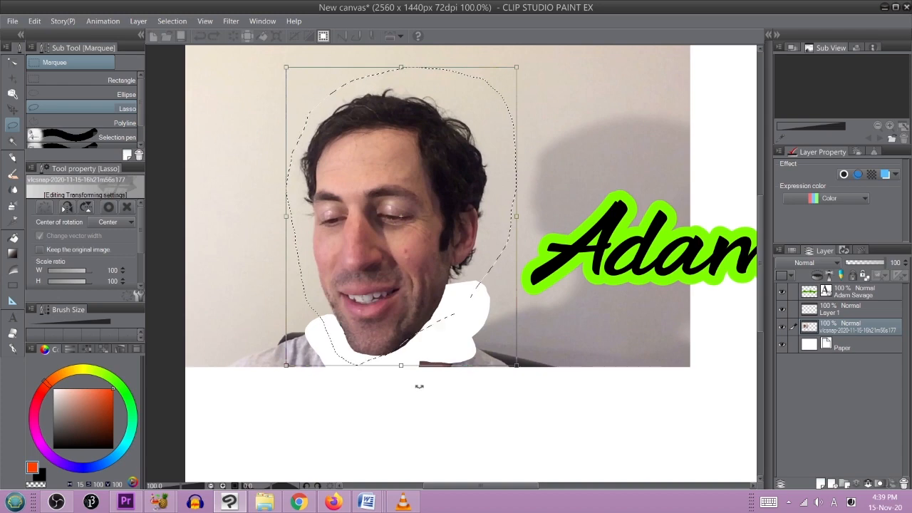
key("Return")
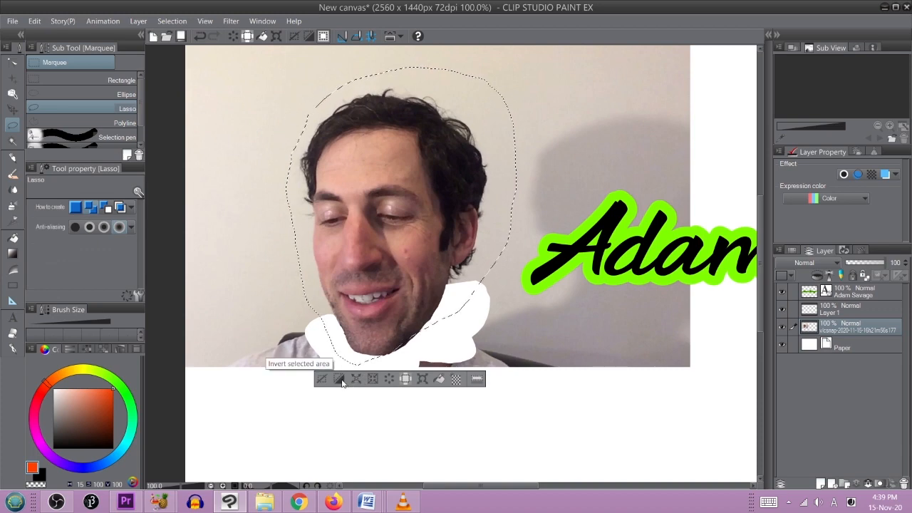
left_click(339, 380)
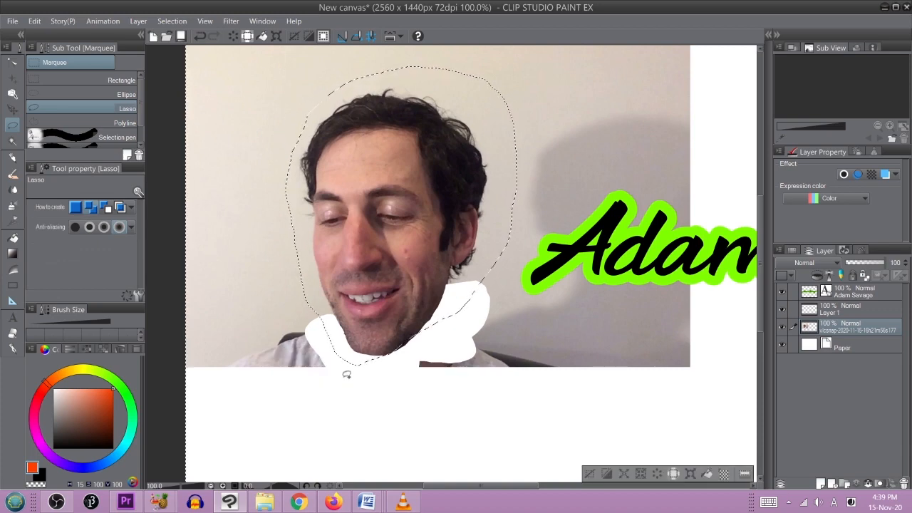
left_click(661, 476)
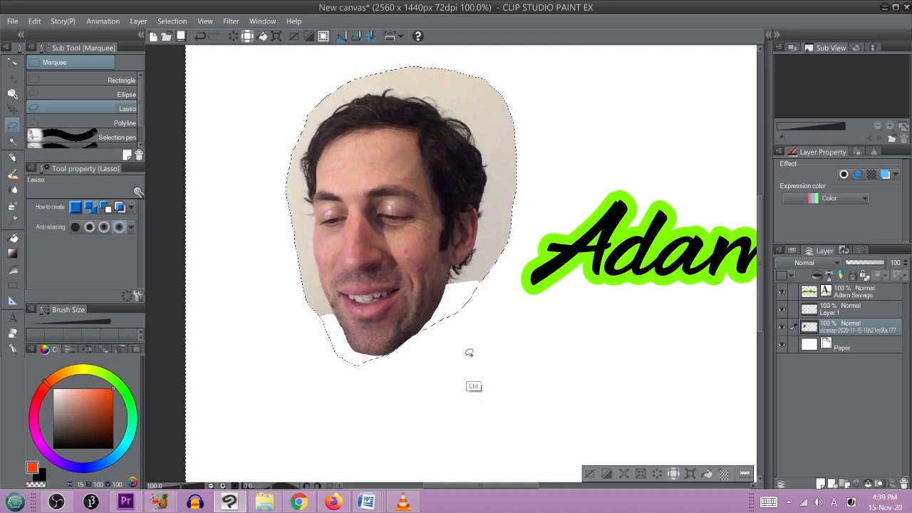
Step: Undo the last clearing and subtract the sliver of jaw beside the chin from the inverted selection
key("ctrl+z")
scroll(408, 340, "up", 2)
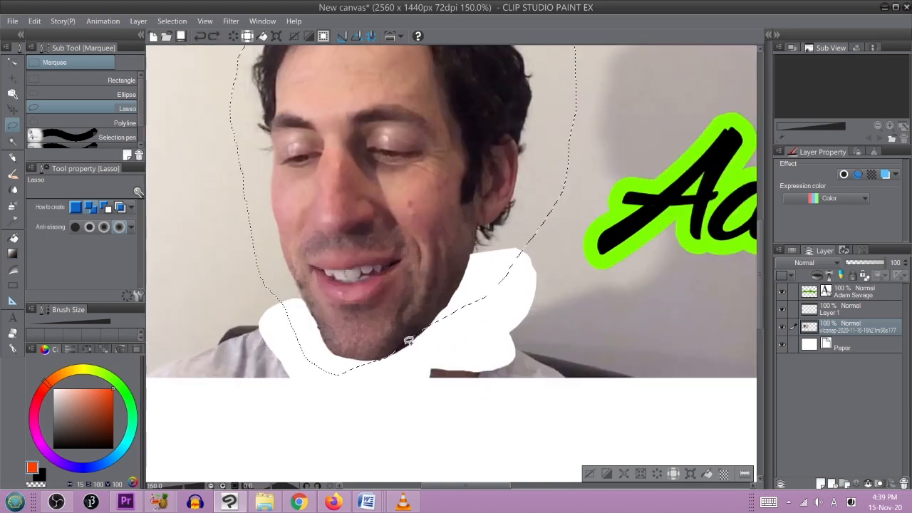
scroll(408, 341, "up", 3)
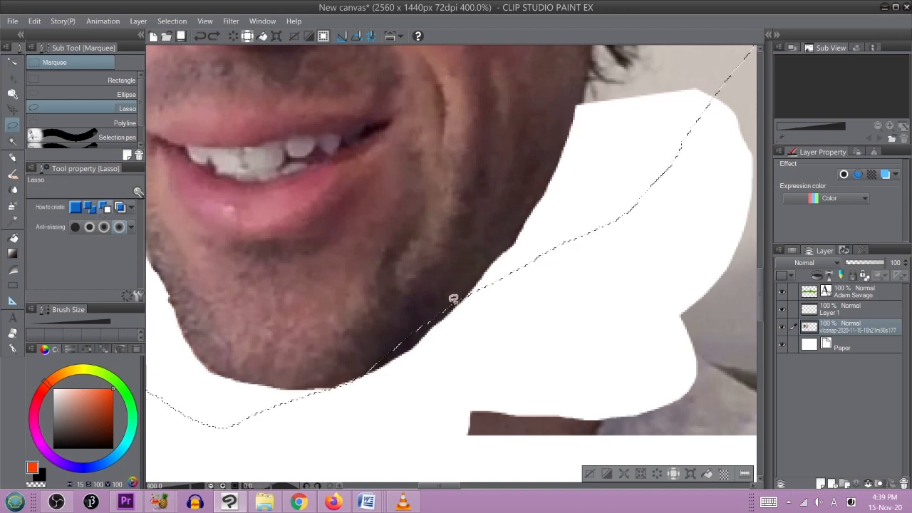
scroll(471, 299, "up", 2)
scroll(472, 300, "down", 5)
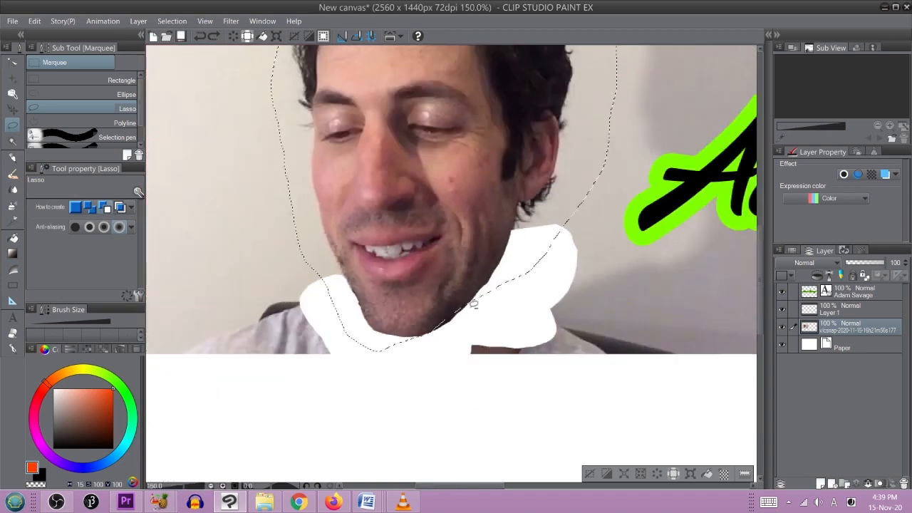
scroll(474, 304, "up", 5)
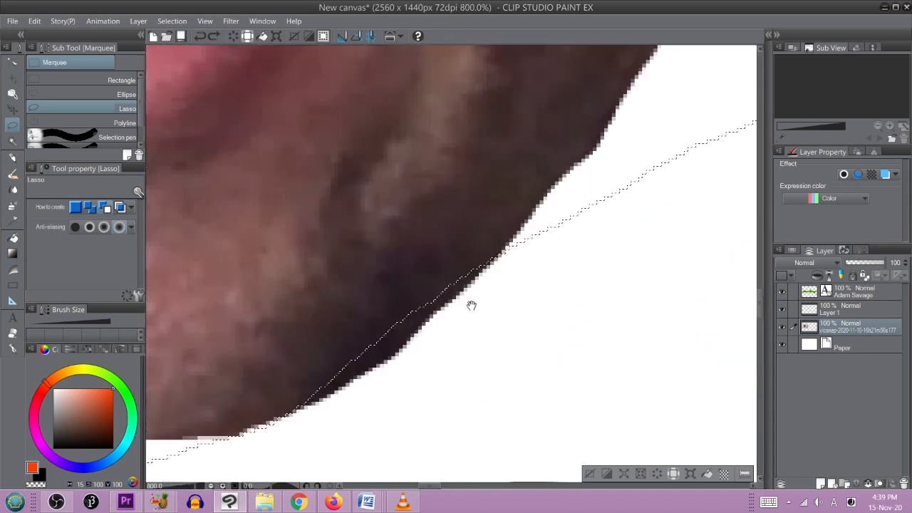
left_click_drag(471, 305, 543, 221)
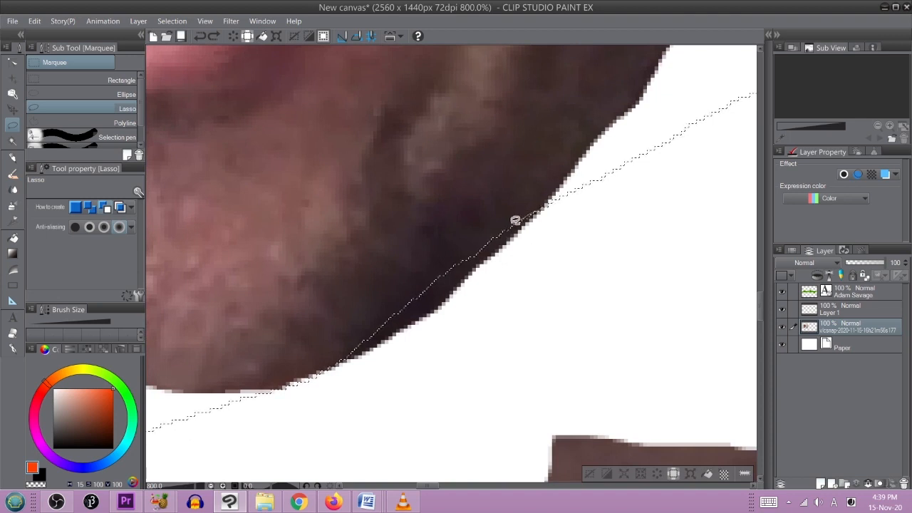
left_click_drag(463, 244, 404, 283)
left_click_drag(339, 352, 366, 350)
left_click_drag(410, 322, 441, 303)
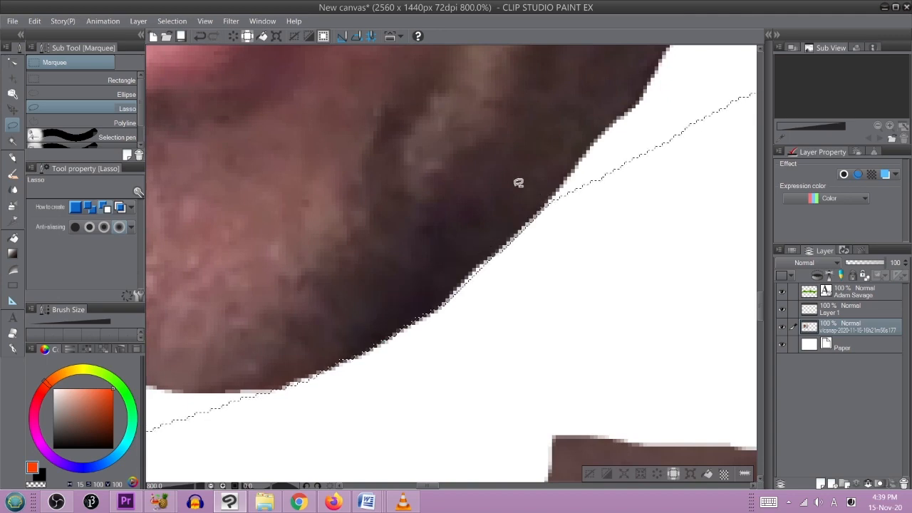
Step: Clear the photo outside the loose lasso outline around the head and deselect
scroll(483, 316, "up", 3)
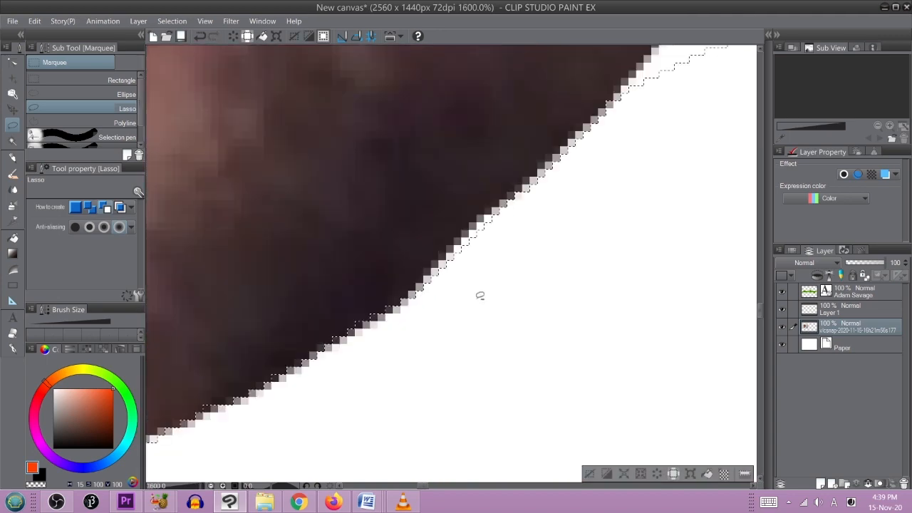
scroll(481, 295, "down", 8)
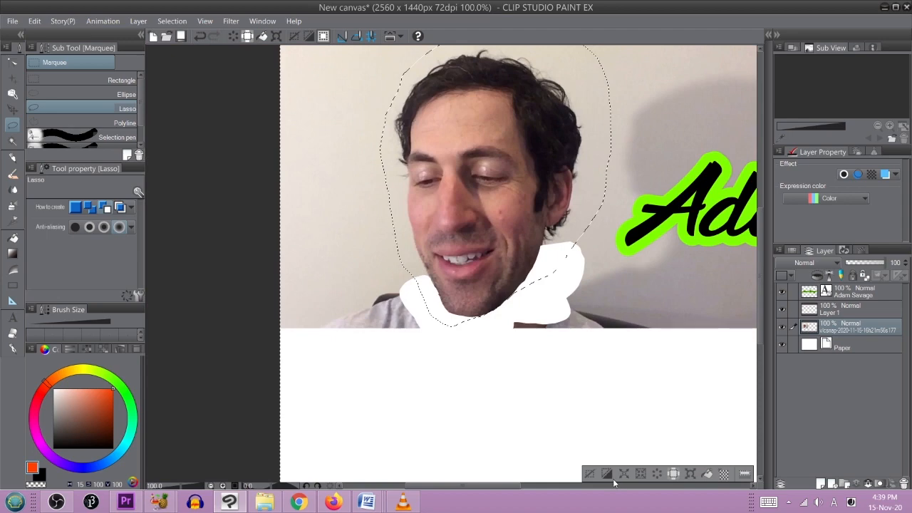
left_click(656, 474)
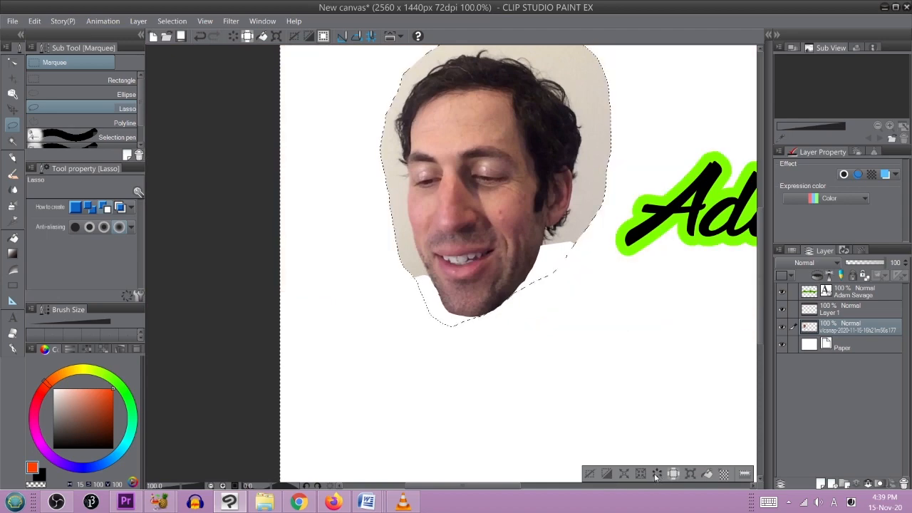
left_click(590, 473)
scroll(563, 238, "down", 2)
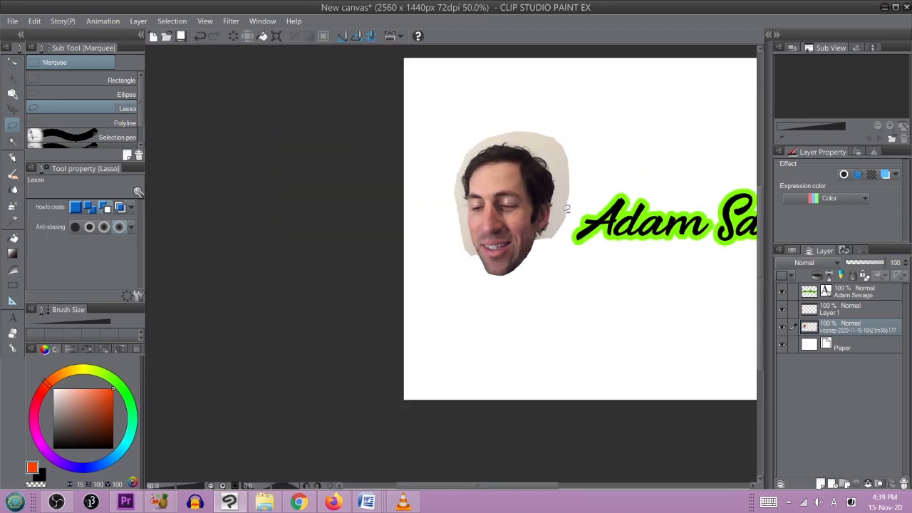
Step: Switch to Auto Select referring to other layers and set its area scaling to 1
scroll(533, 224, "up", 4)
scroll(439, 370, "up", 3)
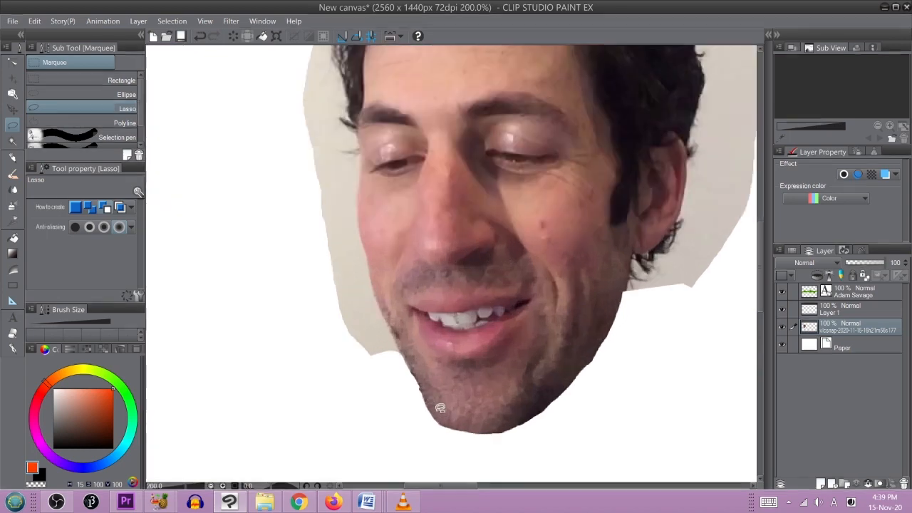
scroll(398, 300, "down", 3)
left_click_drag(425, 244, 378, 366)
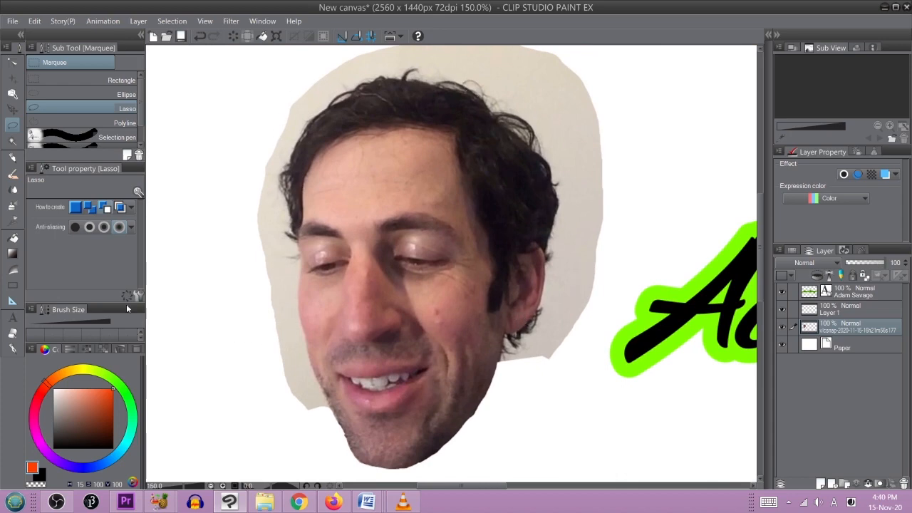
left_click(13, 141)
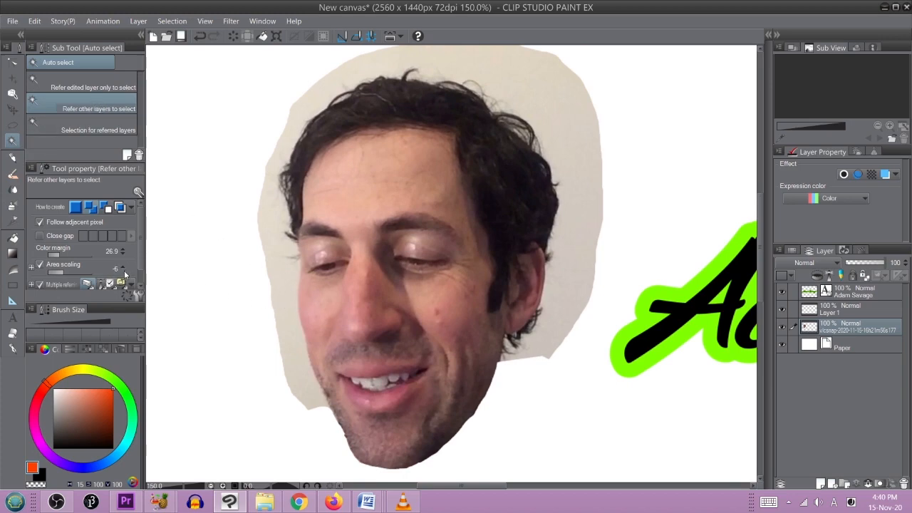
left_click(123, 268)
left_click(123, 267)
left_click(123, 268)
Step: Try to auto-select the beige background left around the head
scroll(379, 120, "up", 4)
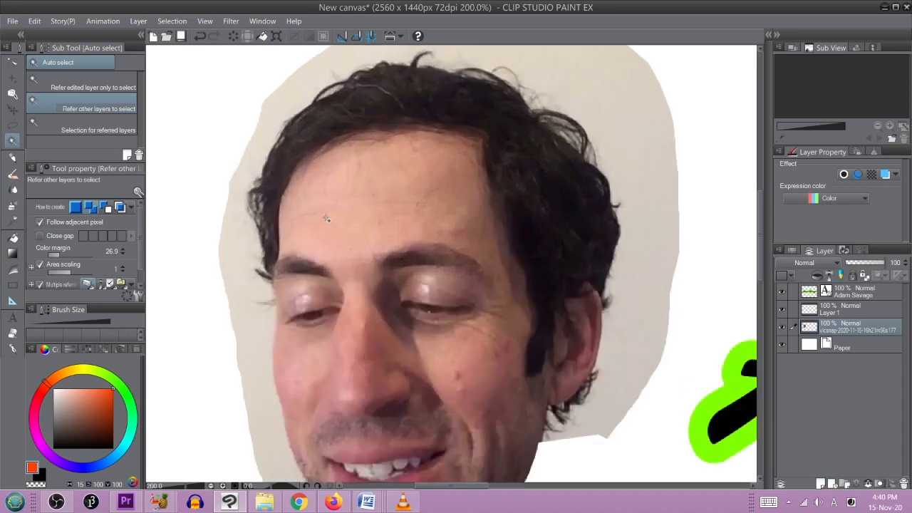
left_click_drag(397, 121, 382, 291)
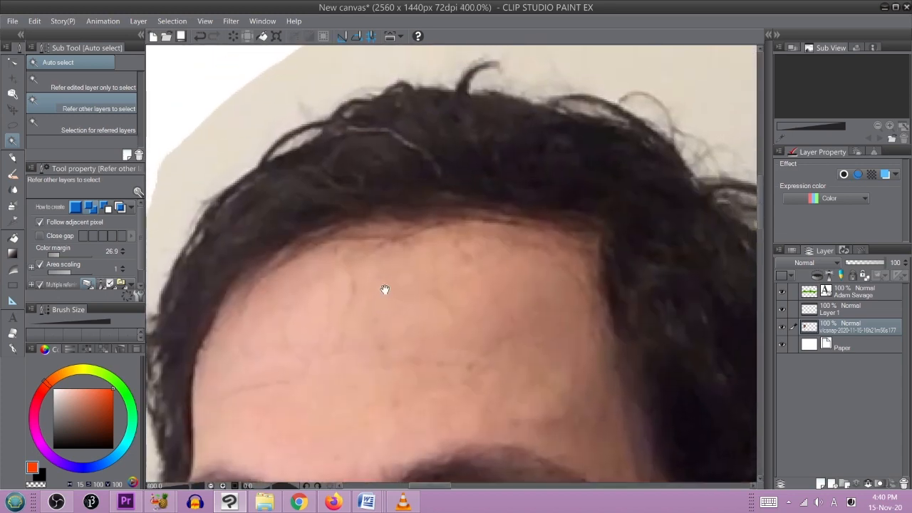
scroll(453, 179, "down", 4)
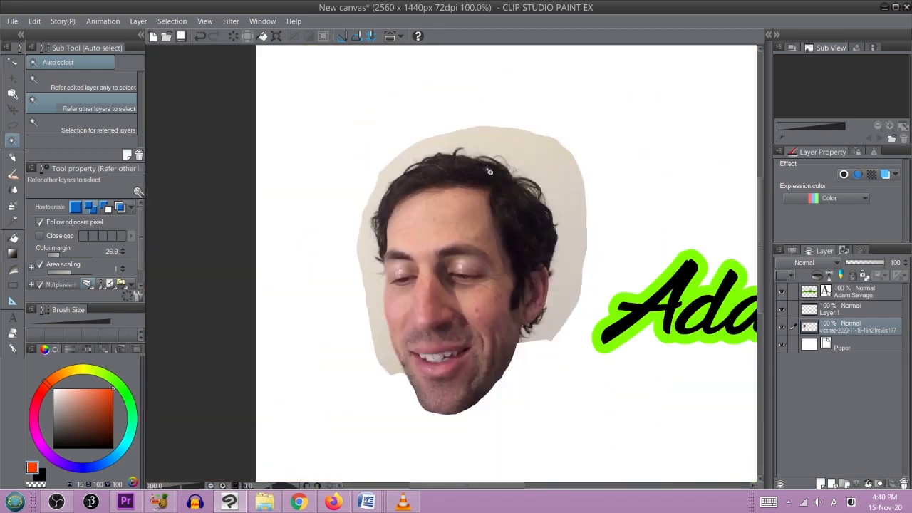
left_click_drag(416, 254, 411, 194)
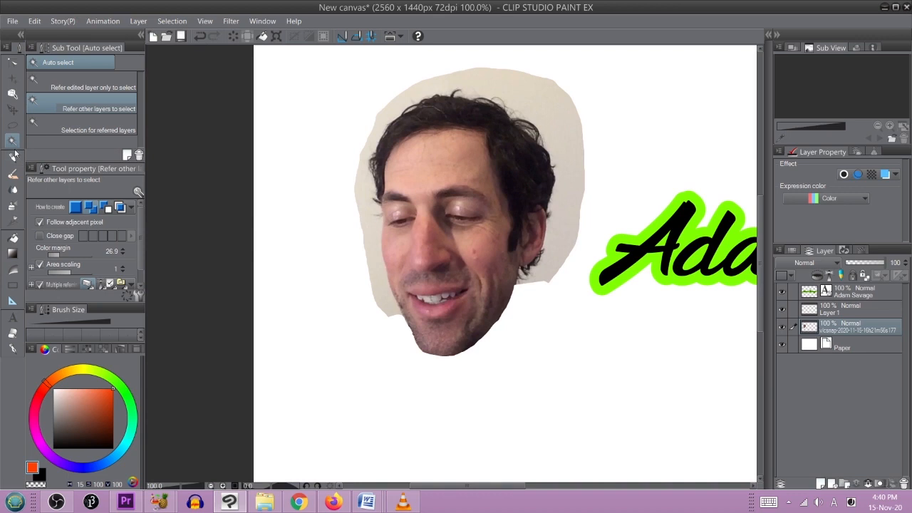
left_click(373, 226)
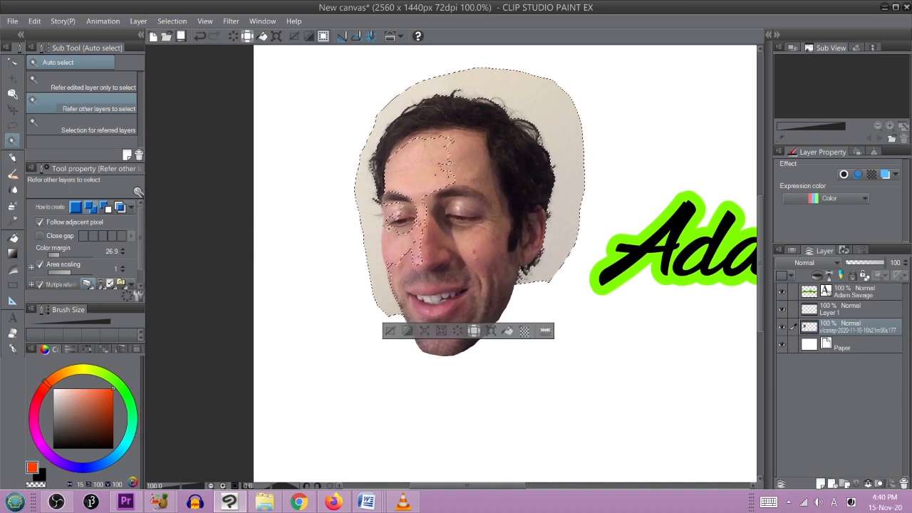
Step: Lower the Auto Select colour margin to 14.0, deselect and reselect the beige background around the head
left_click(123, 255)
left_click(123, 255)
left_click(123, 255)
left_click(124, 255)
left_click(123, 255)
left_click(123, 255)
left_click(123, 255)
left_click(124, 255)
left_click(123, 255)
left_click(123, 255)
left_click(123, 255)
left_click(124, 255)
left_click(123, 255)
scroll(294, 233, "down", 1)
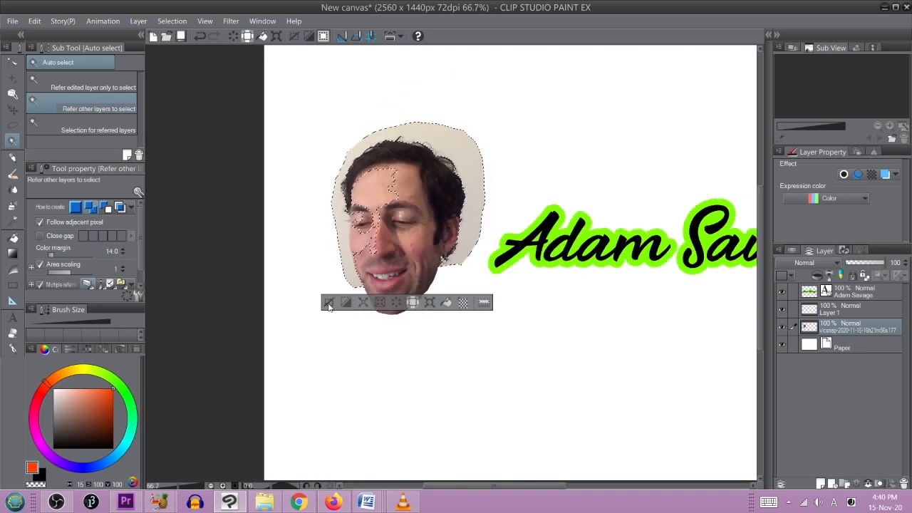
key("ctrl+d")
left_click(347, 244)
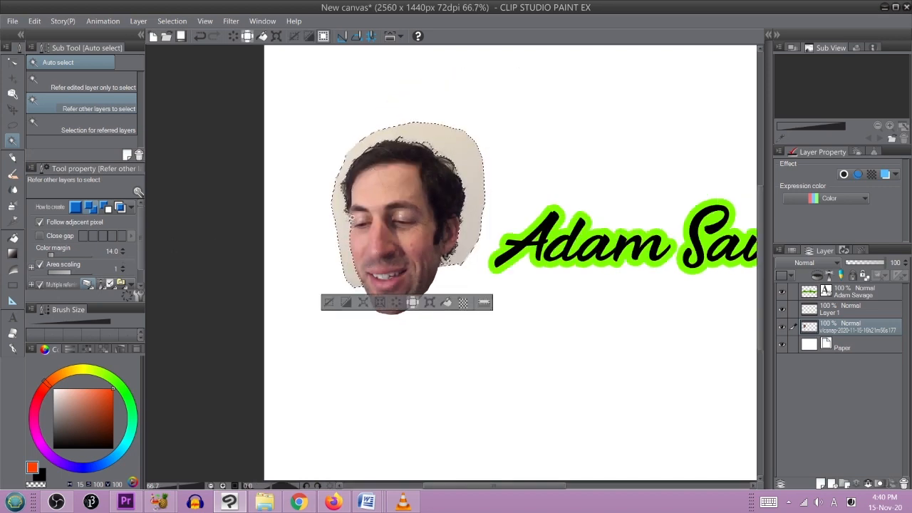
Step: Clear the selected beige background from the photo layer and deselect
scroll(351, 219, "up", 1)
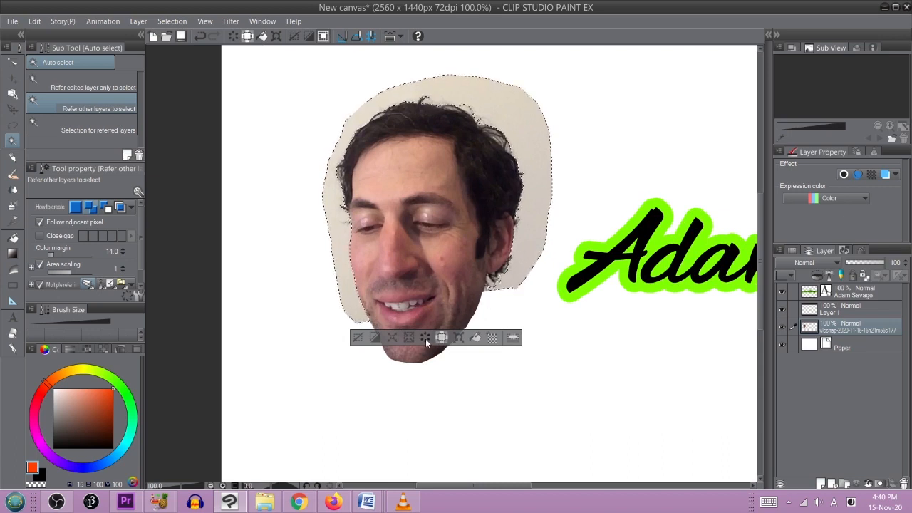
left_click(426, 339)
left_click(359, 339)
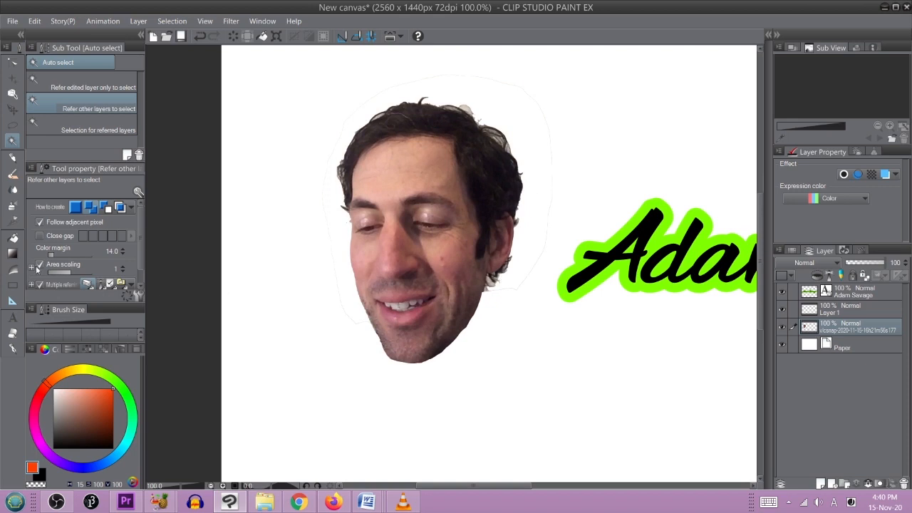
Step: Lasso the faint outline left around the head on both sides and clear it, then deselect
left_click(14, 128)
left_click(86, 109)
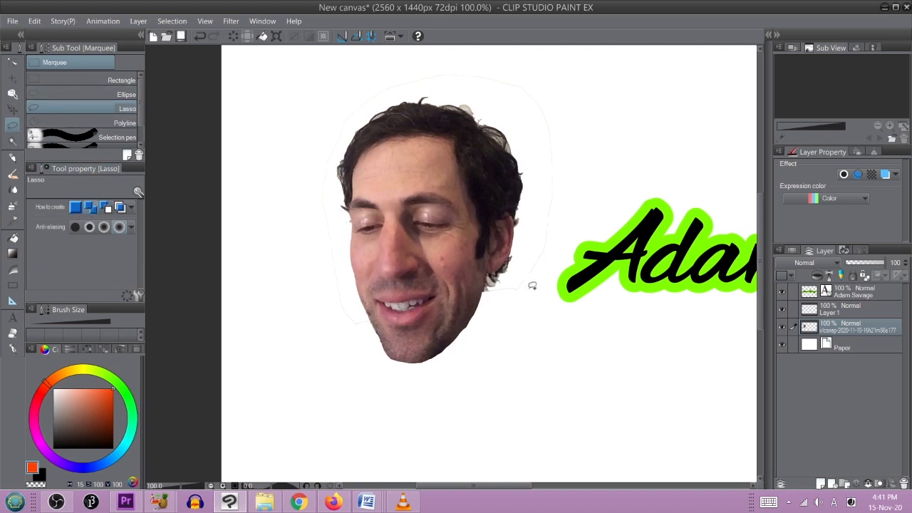
mouse_move(505, 282)
left_mouse_down()
mouse_move(539, 298)
mouse_move(566, 251)
mouse_move(584, 135)
mouse_move(551, 67)
mouse_move(503, 55)
mouse_move(403, 68)
mouse_move(396, 80)
mouse_move(501, 95)
mouse_move(527, 126)
mouse_move(541, 199)
mouse_move(526, 238)
left_mouse_up()
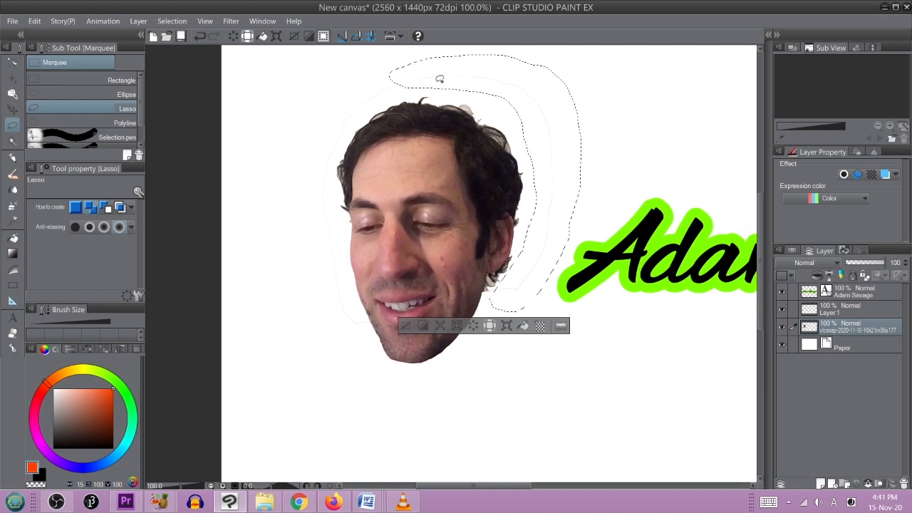
mouse_move(394, 94)
left_mouse_down()
mouse_move(349, 130)
mouse_move(331, 171)
mouse_move(335, 224)
mouse_move(373, 322)
mouse_move(373, 336)
mouse_move(337, 348)
mouse_move(292, 279)
mouse_move(280, 194)
mouse_move(302, 131)
mouse_move(331, 96)
mouse_move(411, 54)
left_mouse_up()
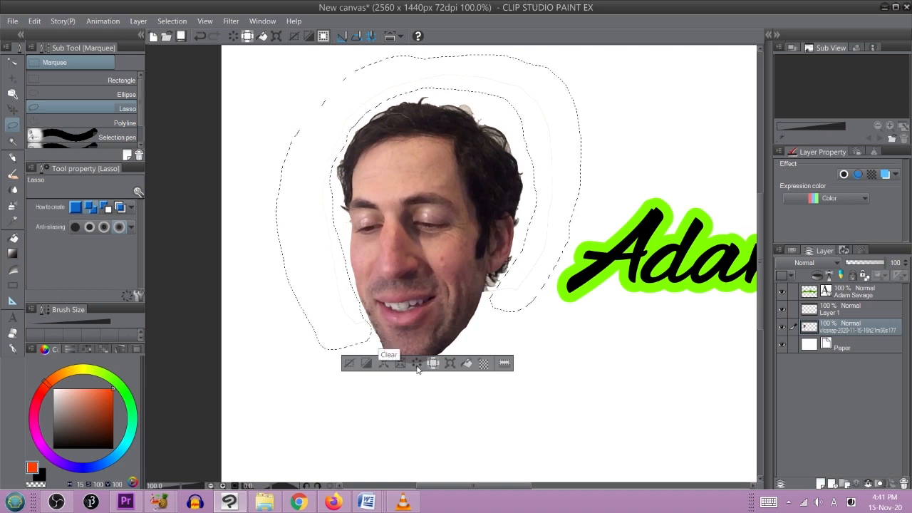
left_click(349, 363)
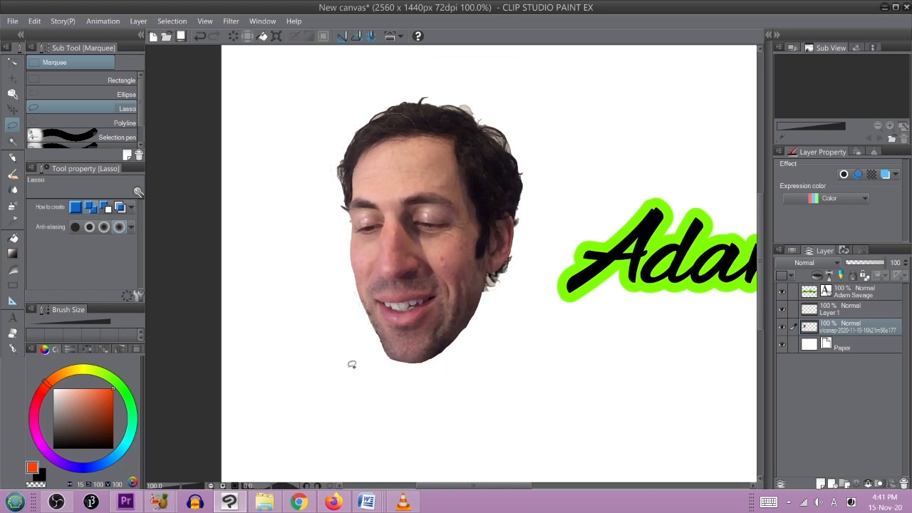
Step: Examine the edges of the head cutout and its placement beside the script name at different magnifications
scroll(503, 250, "up", 2)
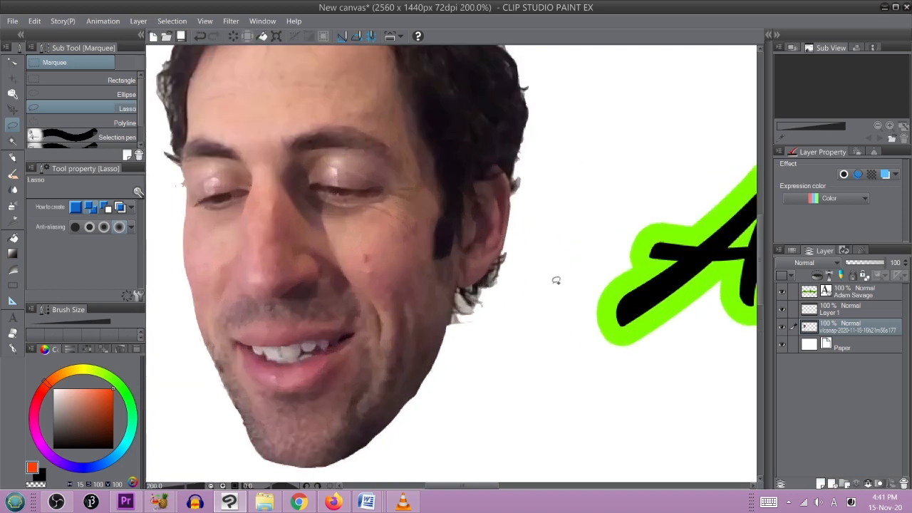
scroll(538, 317, "down", 2)
scroll(538, 318, "down", 3)
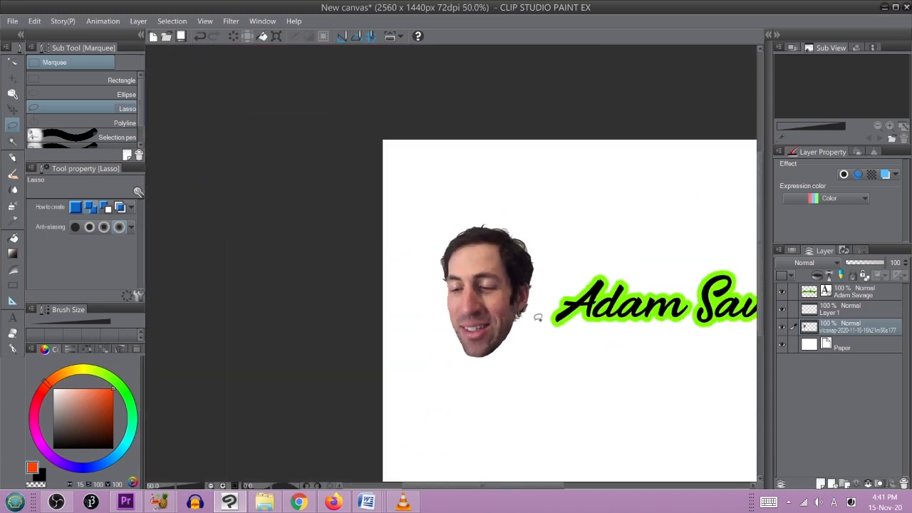
left_click_drag(524, 320, 382, 314)
scroll(468, 307, "up", 1)
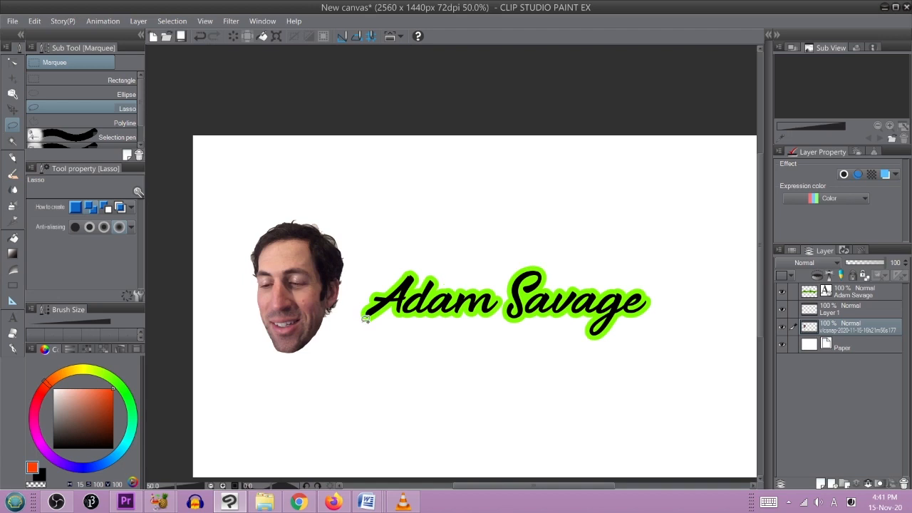
scroll(362, 339, "up", 1)
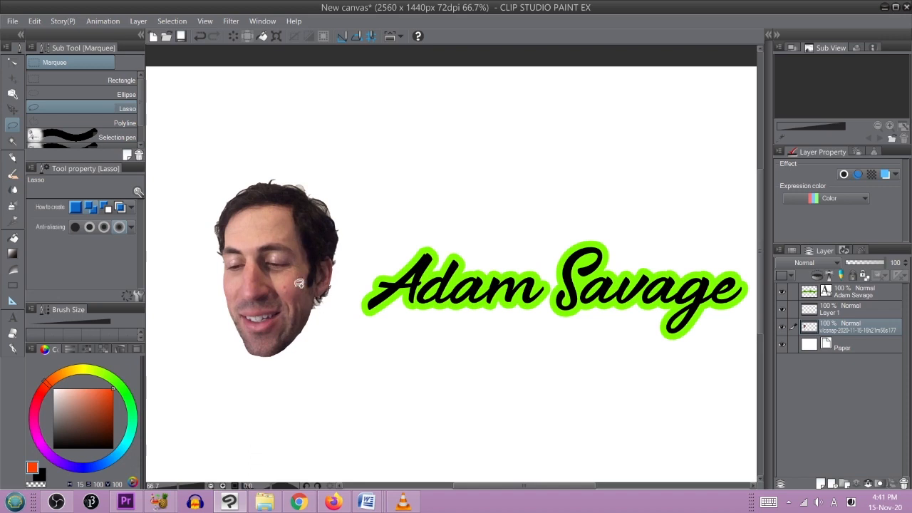
scroll(303, 249, "down", 2)
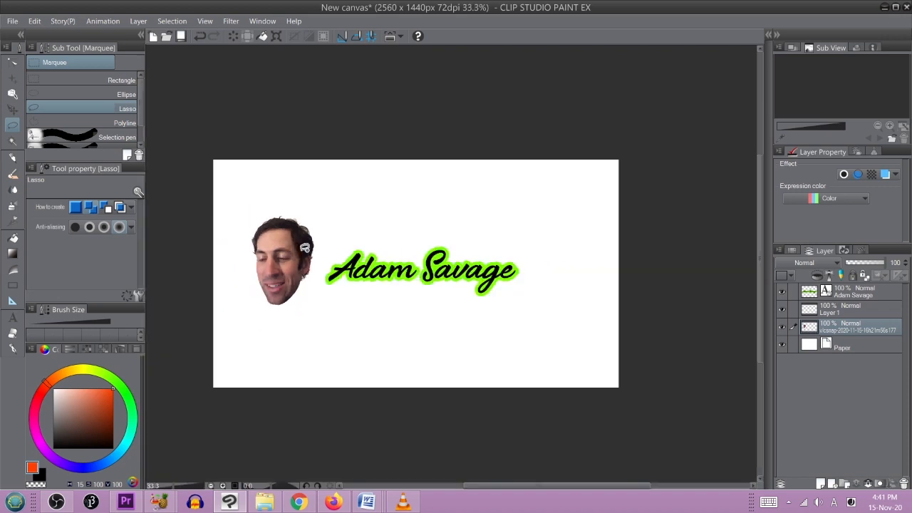
scroll(305, 248, "down", 1)
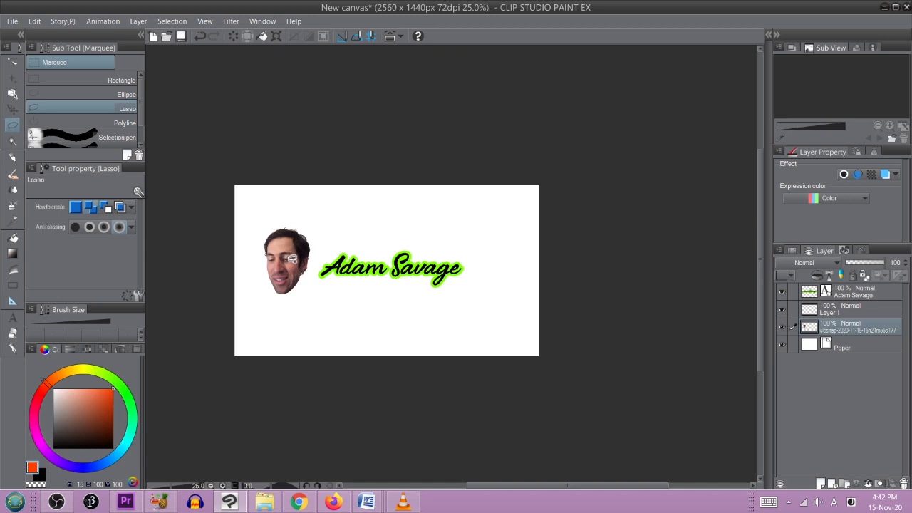
scroll(291, 258, "up", 3)
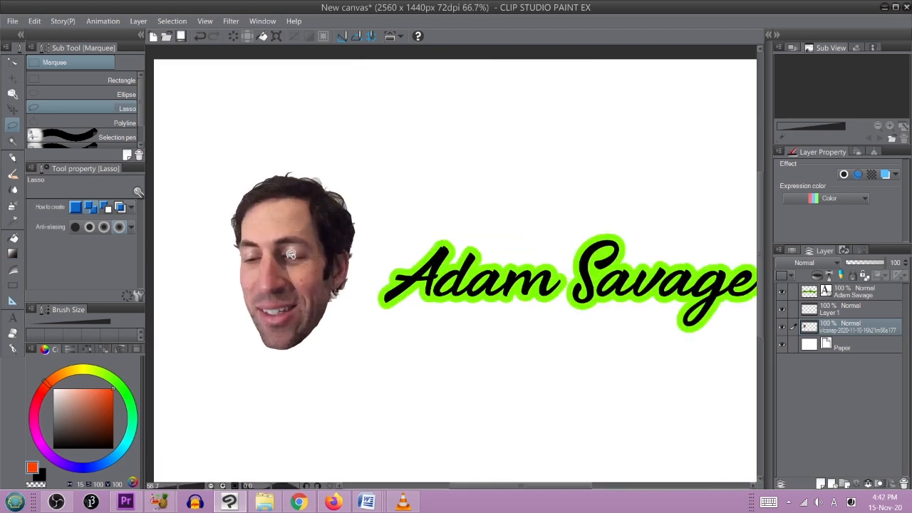
scroll(292, 255, "up", 1)
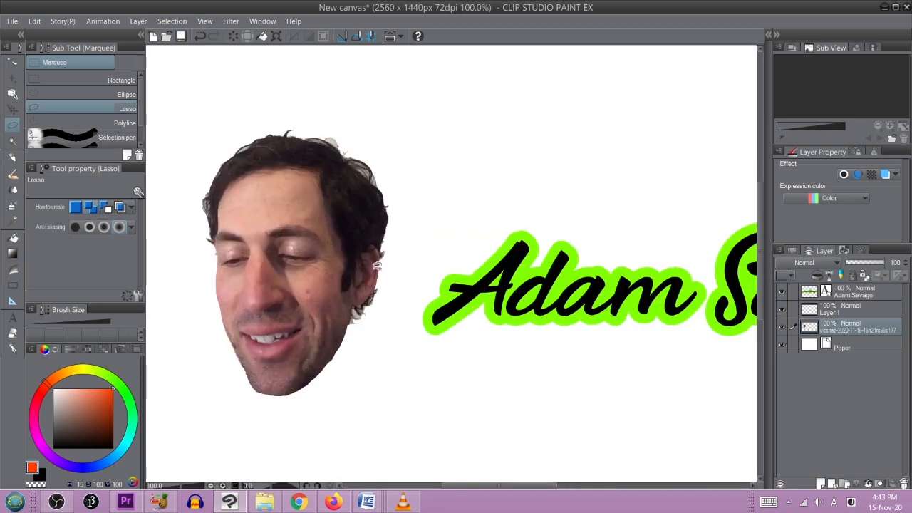
scroll(407, 283, "down", 2)
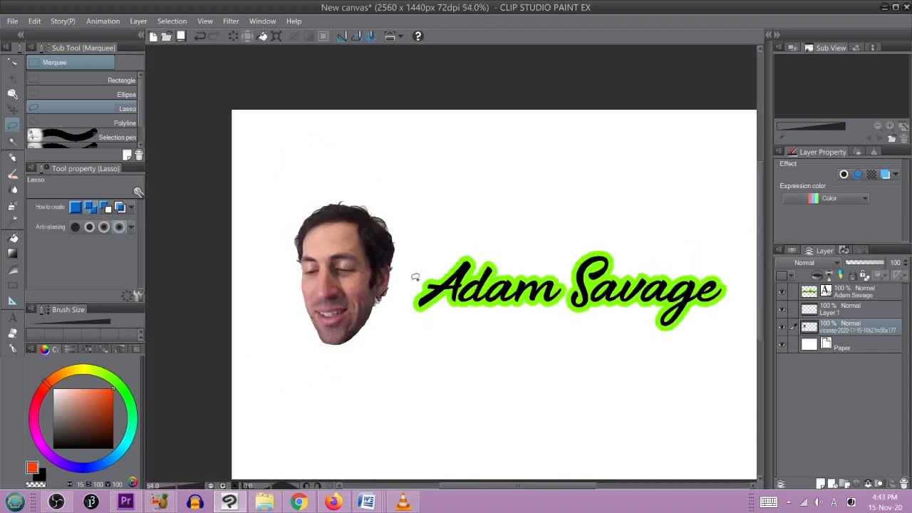
scroll(414, 277, "down", 2)
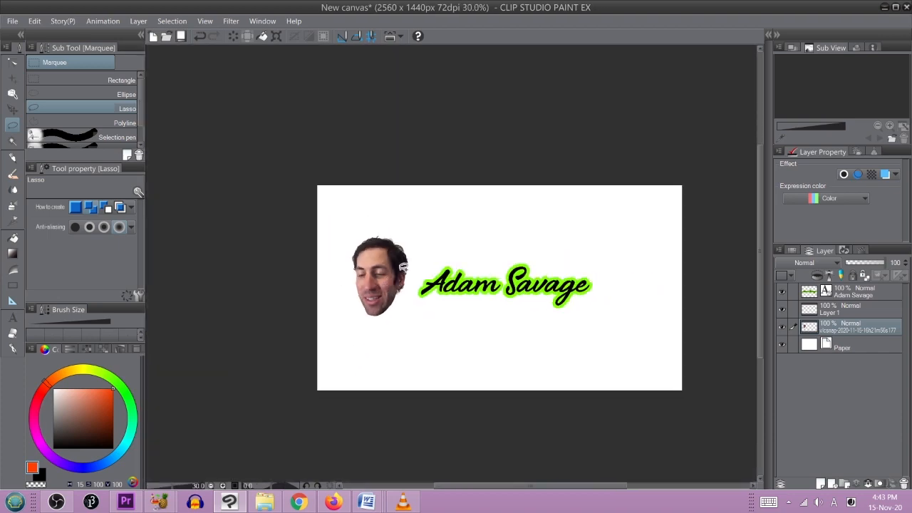
left_click_drag(384, 276, 406, 271)
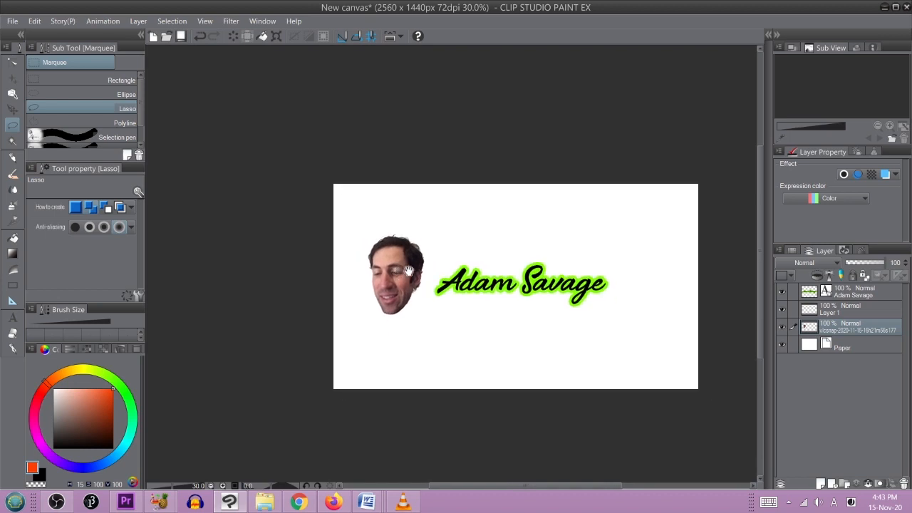
scroll(414, 272, "up", 4)
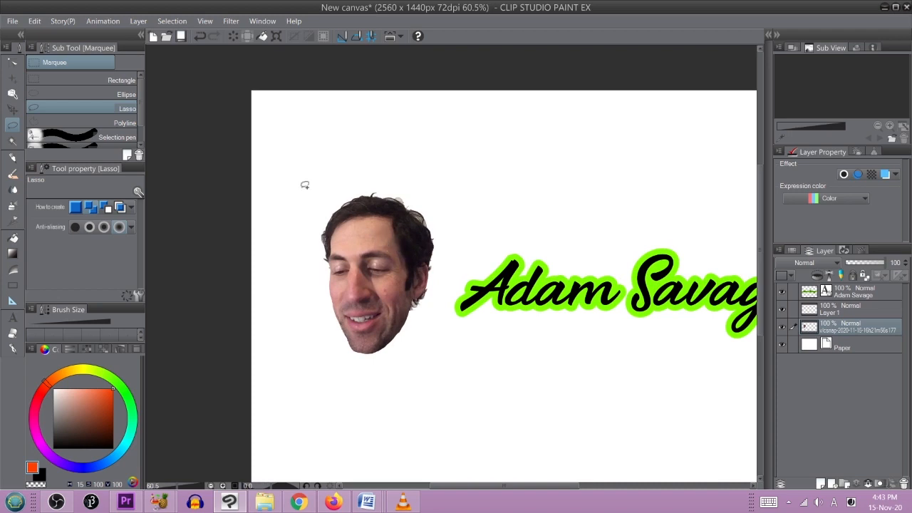
Step: Auto-select the head and the script name with adjacent-pixel following off, colour margin 99.0 and area scaling 0
left_click(13, 141)
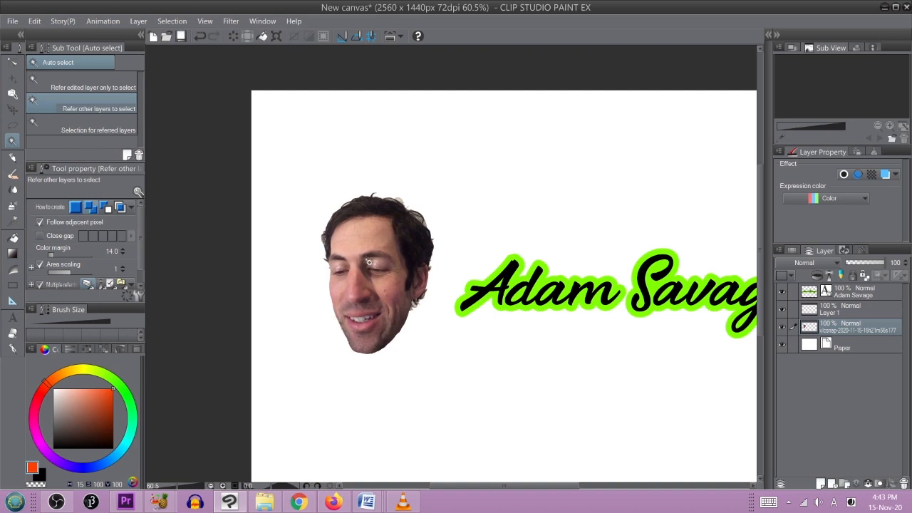
left_click_drag(60, 253, 122, 251)
left_click(40, 222)
left_click(386, 266)
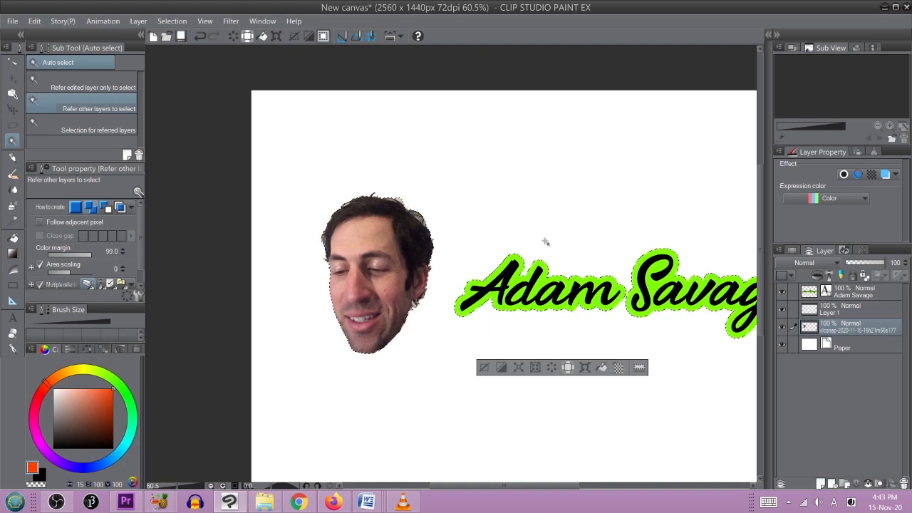
Step: Auto-select the head by referring only to the edited photo layer with colour margin 99.0, and deselect it
left_click(78, 86)
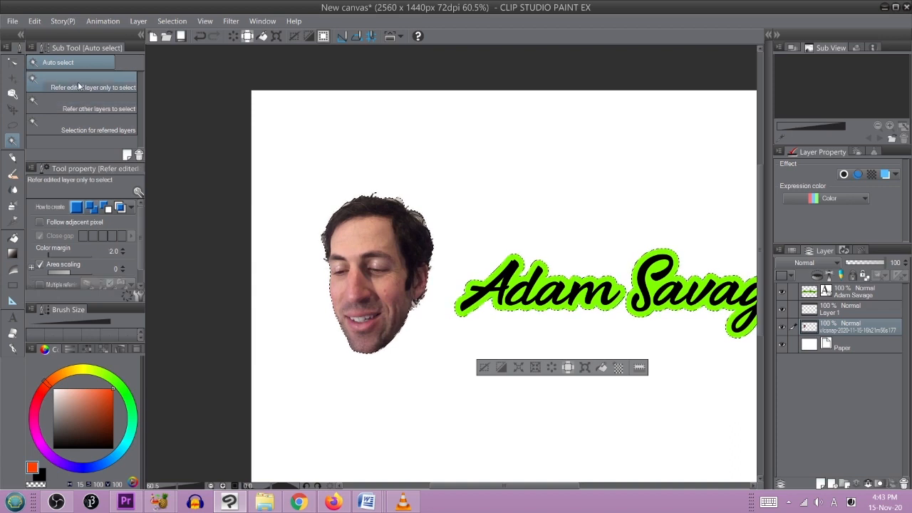
left_click(486, 369)
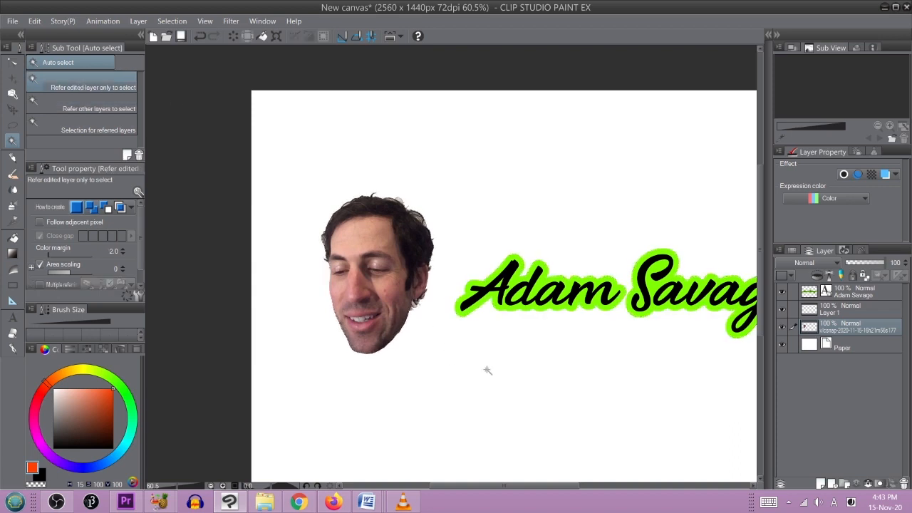
left_click(389, 286)
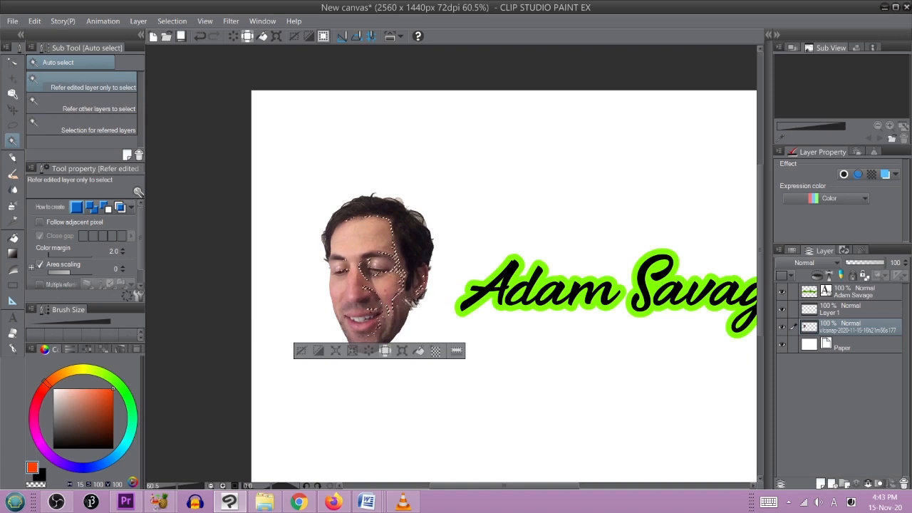
left_click_drag(57, 253, 182, 249)
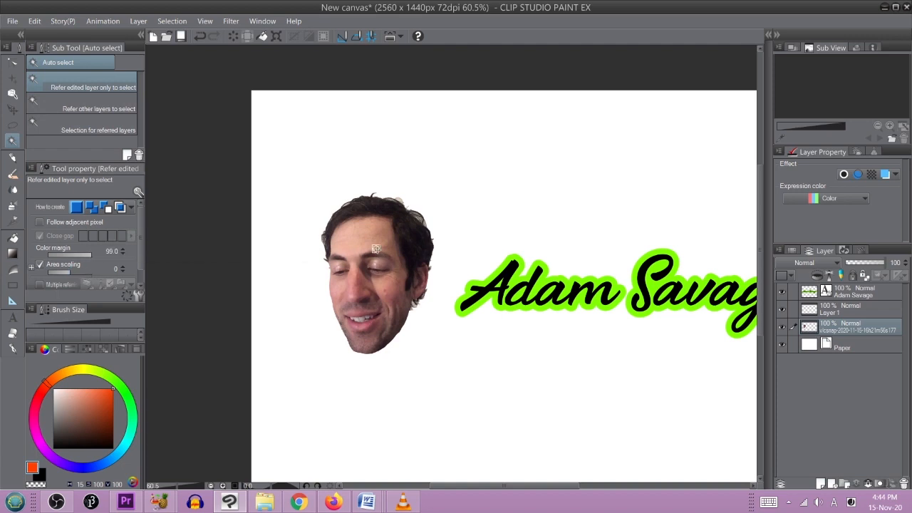
left_click(391, 254)
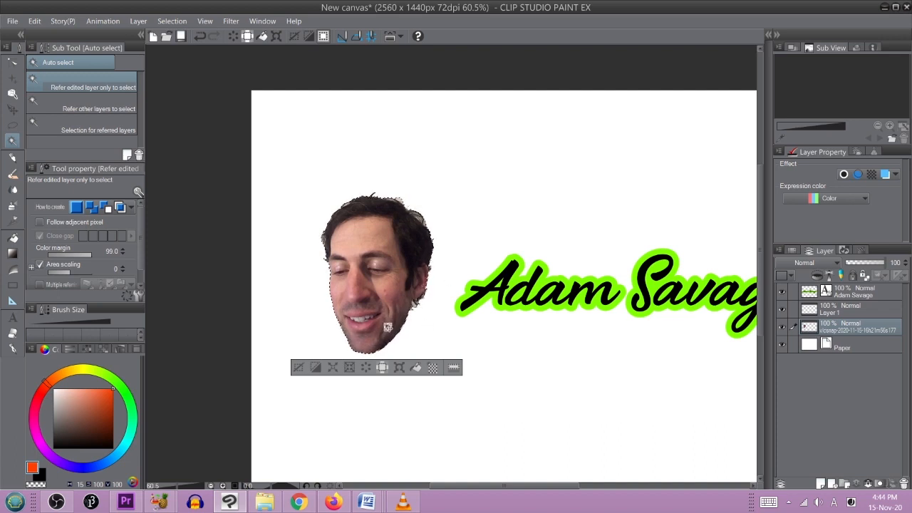
key("ctrl")
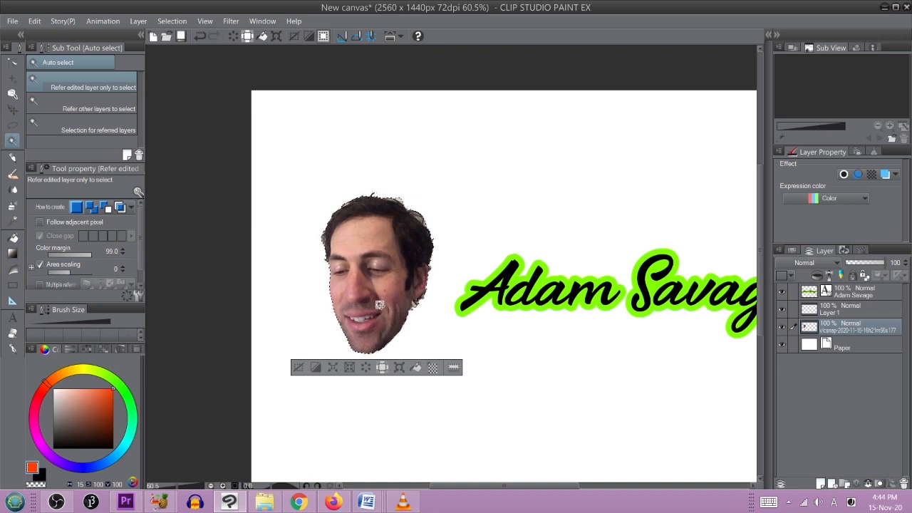
left_click(299, 367)
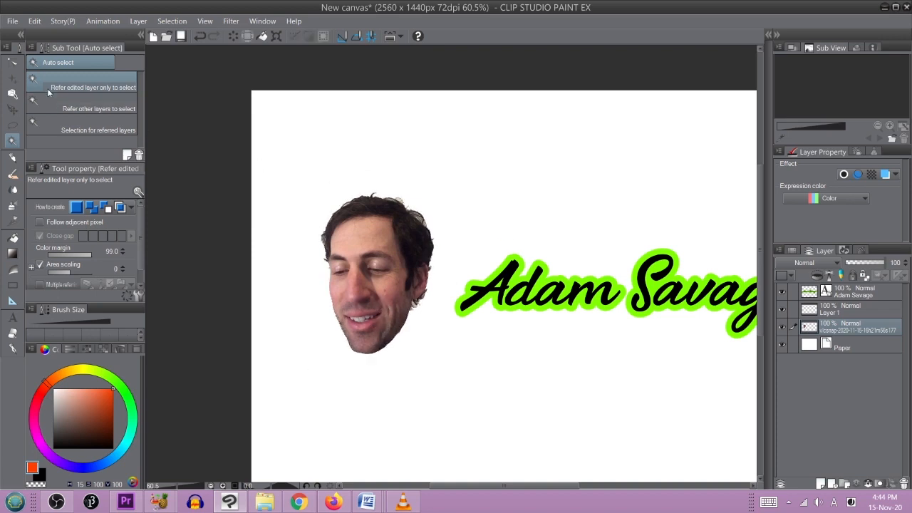
Step: Duplicate the head cutout and place the copy beside the original at the same height, partly behind the start of the script name
left_click(15, 96)
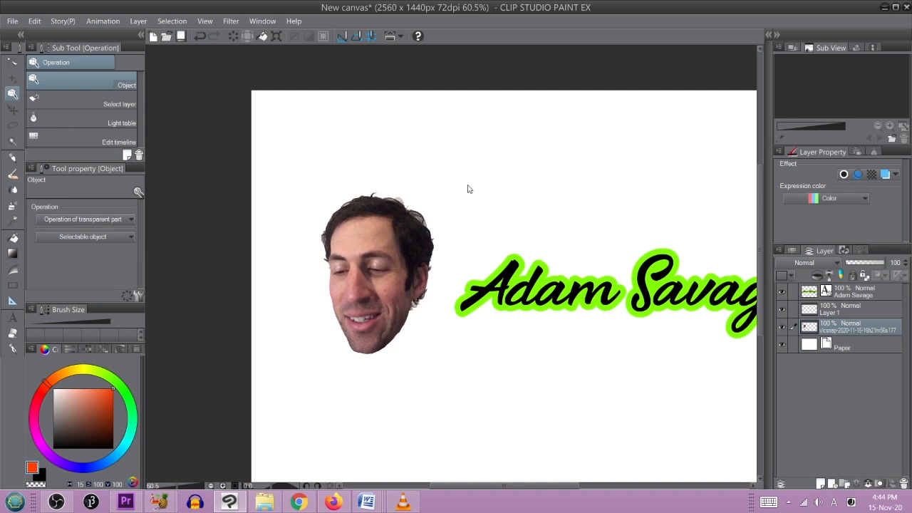
key("ctrl+c")
key("ctrl+v")
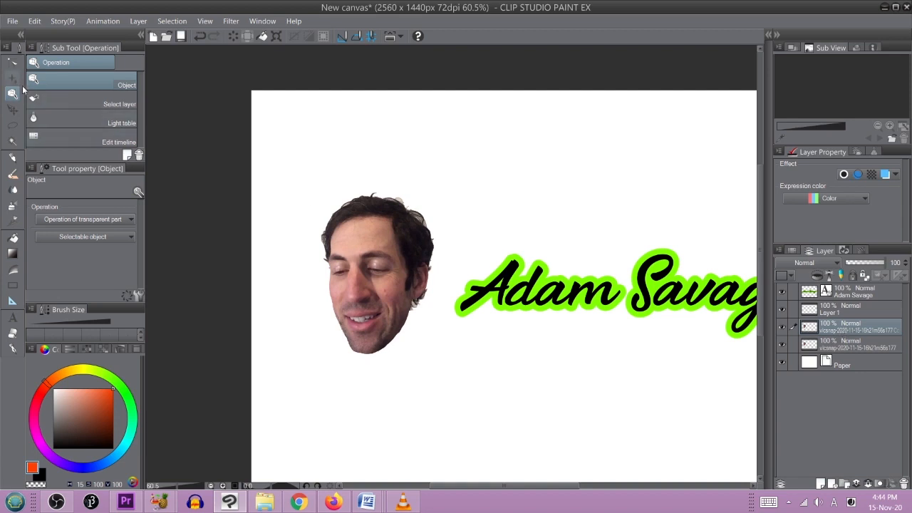
left_click_drag(359, 242, 432, 249)
scroll(498, 307, "down", 1)
scroll(499, 307, "down", 2)
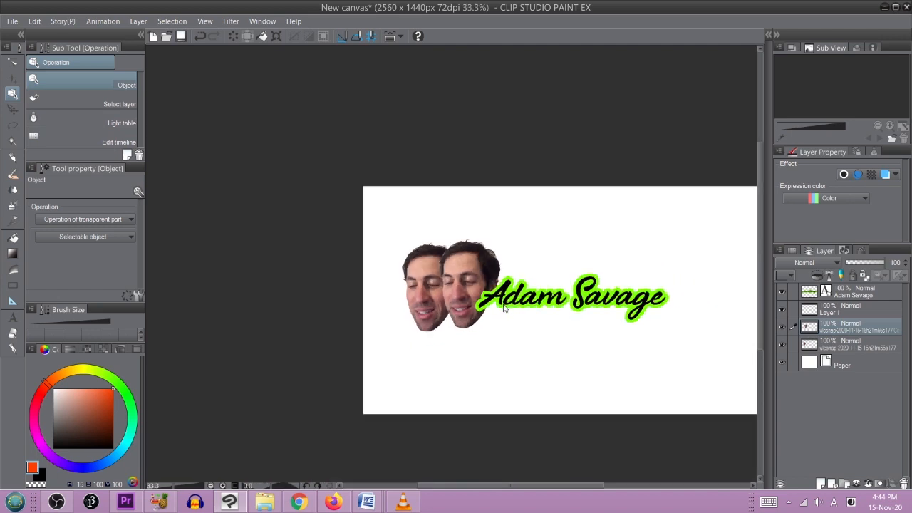
scroll(506, 303, "up", 2)
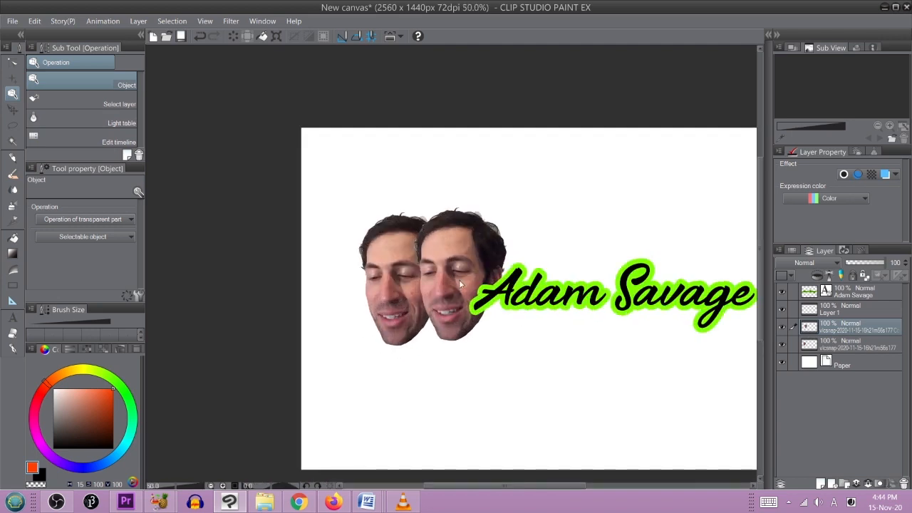
mouse_move(457, 269)
left_mouse_down()
mouse_move(460, 288)
mouse_move(458, 272)
left_mouse_up()
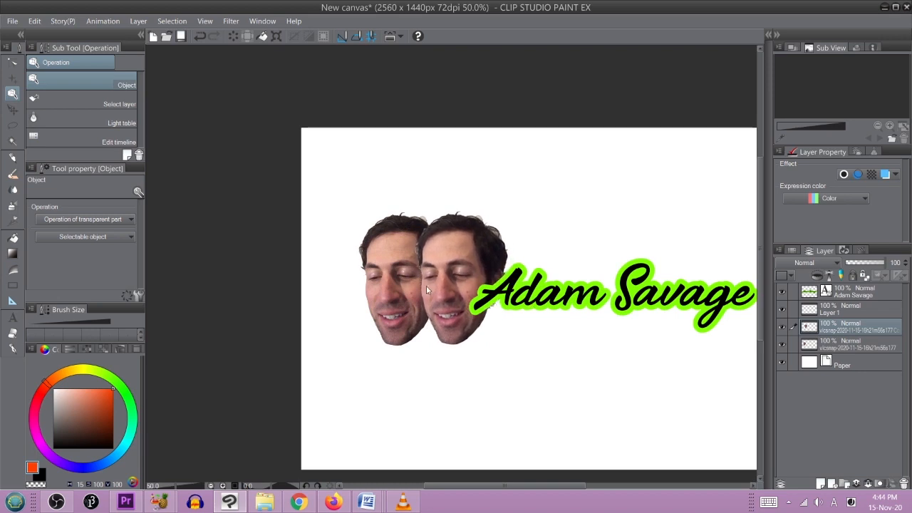
left_click_drag(566, 286, 450, 263)
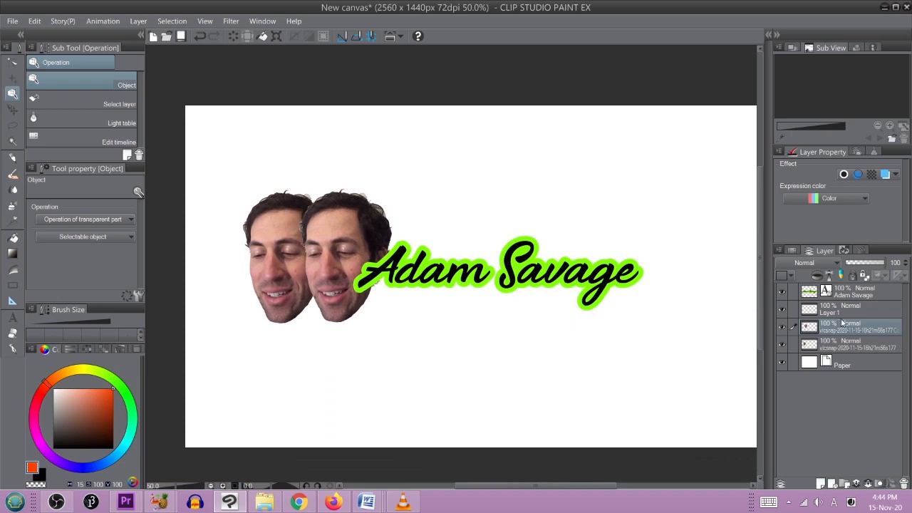
Step: Paste a long series of further copies of the head, each on its own layer, over the original head
right_click(841, 332)
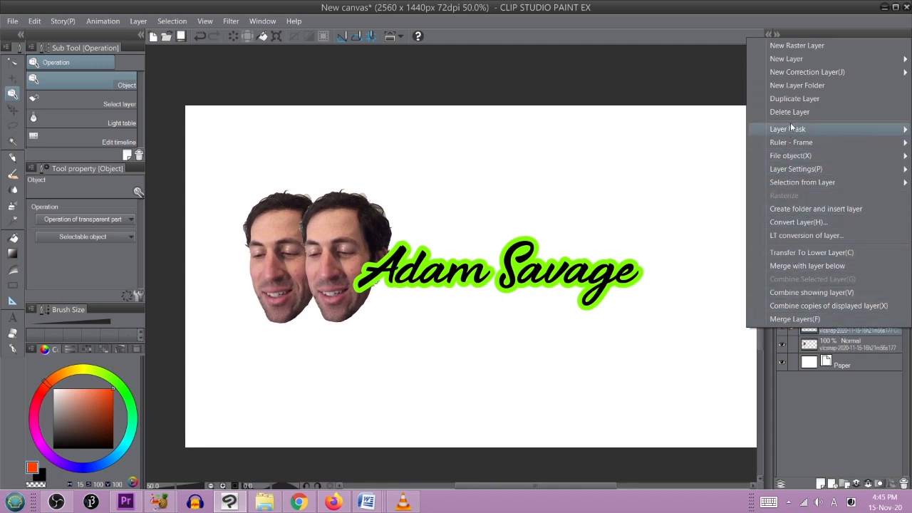
left_click(835, 342)
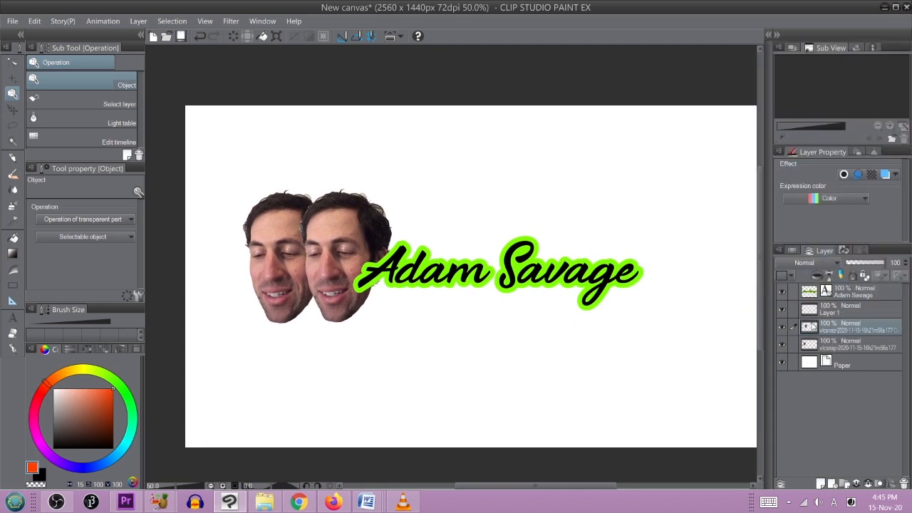
key("ctrl+v")
key("ctrl+v")
key("ctrl+v")
key("ctrl+v")
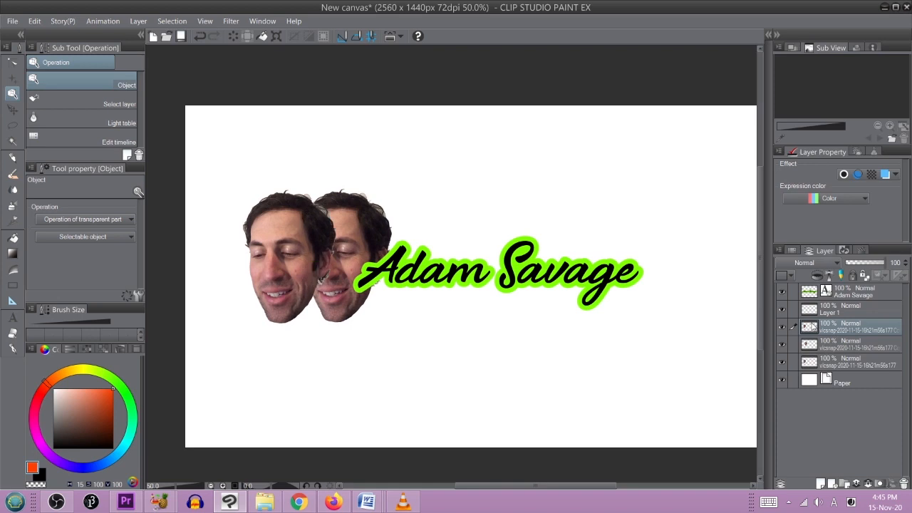
key("ctrl+v")
key("ctrl+v")
key("ctrl+v")
key("ctrl+v")
key("ctrl+v")
key("ctrl+v")
key("ctrl+v")
key("ctrl+v")
key("ctrl+v")
key("ctrl+v")
key("ctrl+v")
key("ctrl+v")
key("ctrl+v")
key("ctrl+v")
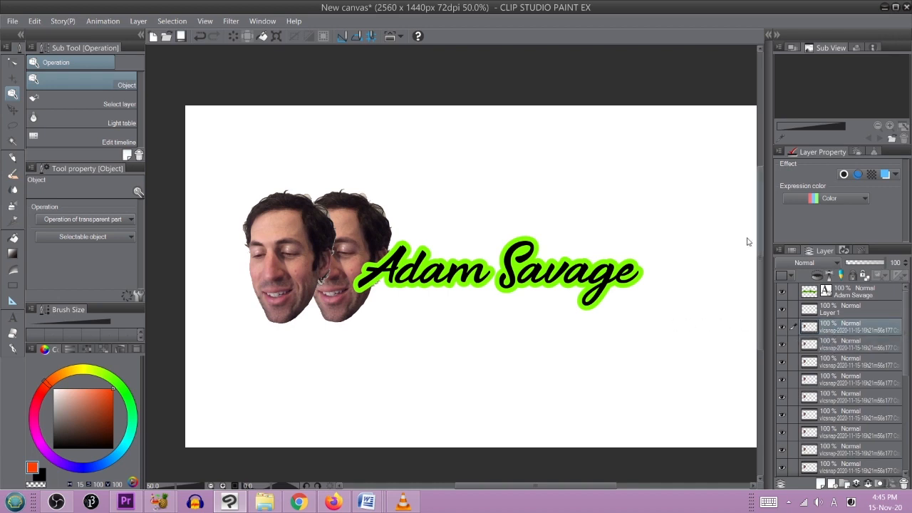
Step: Shift the first head copy slightly down beside the original and move the topmost copy to the right edge of the banner
left_click_drag(309, 235, 464, 222)
mouse_move(357, 235)
left_mouse_down()
mouse_move(567, 224)
mouse_move(366, 250)
left_mouse_up()
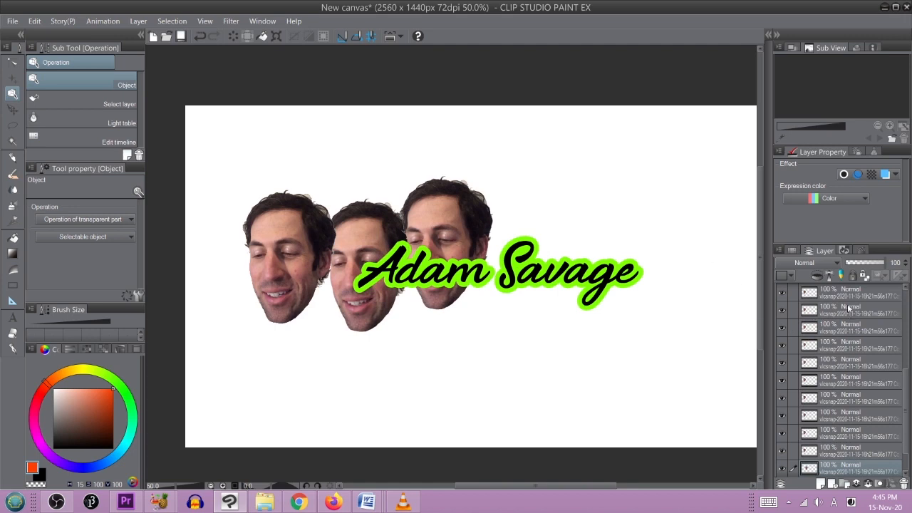
left_click_drag(906, 382, 908, 294)
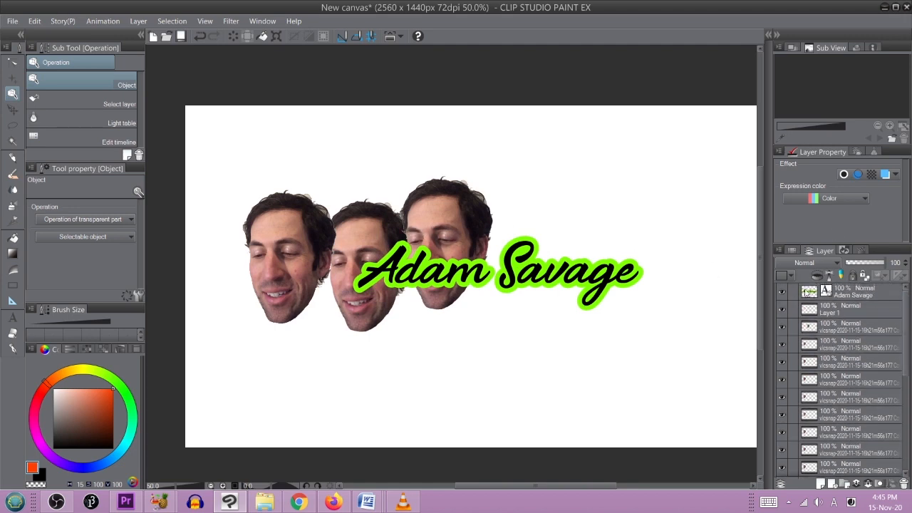
left_click(842, 330)
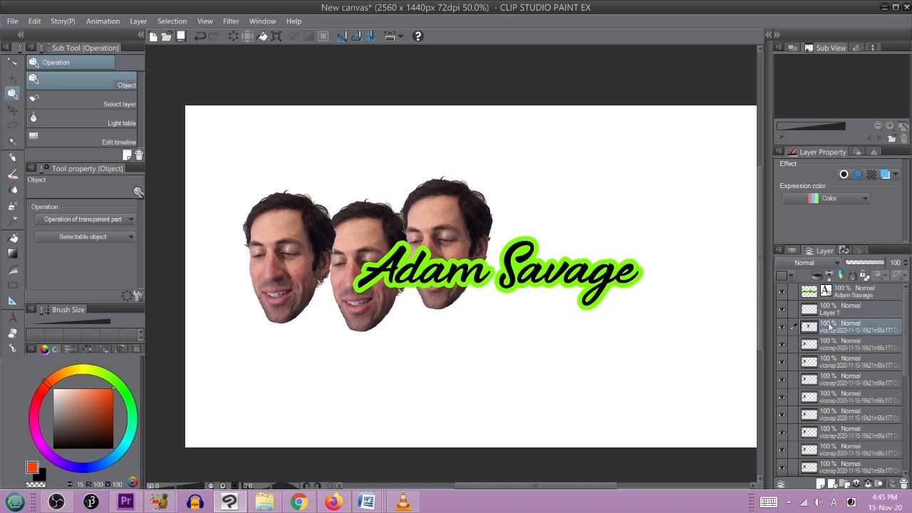
left_click_drag(364, 255, 387, 242)
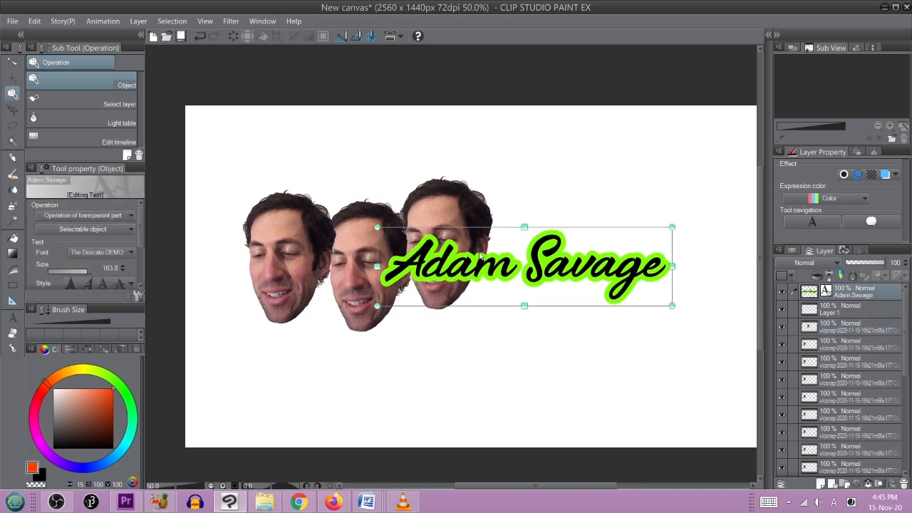
left_click_drag(481, 257, 454, 263)
left_click(840, 331)
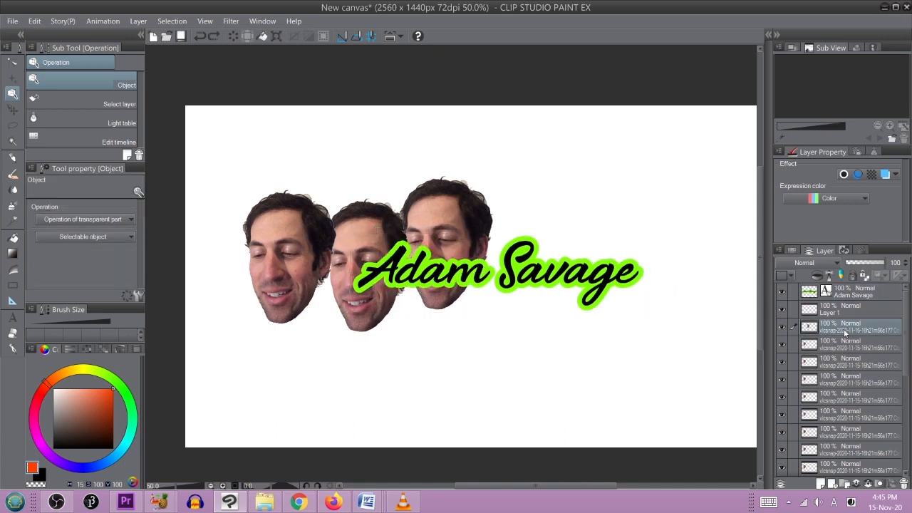
left_click_drag(463, 222, 731, 240)
Step: Lower the opacity of the script name layer to 29%
left_click(367, 246)
scroll(676, 248, "down", 1)
scroll(727, 242, "down", 1)
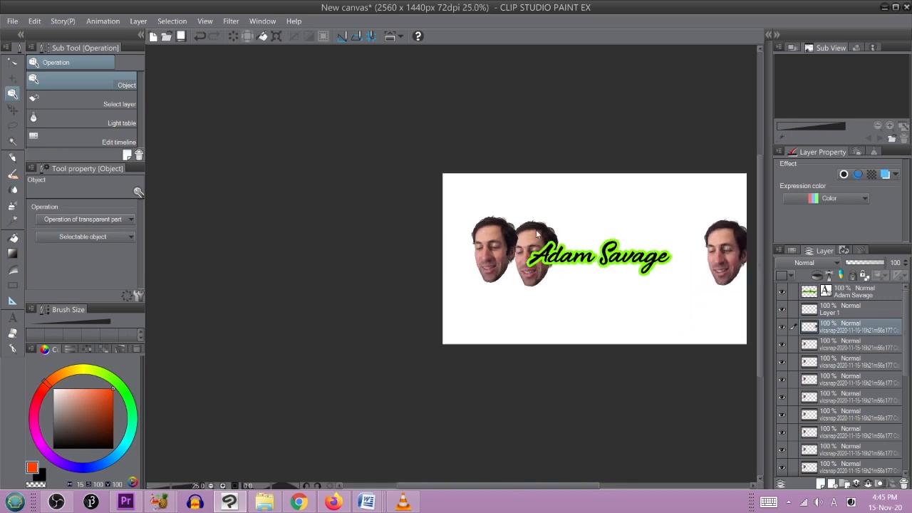
left_click(528, 246)
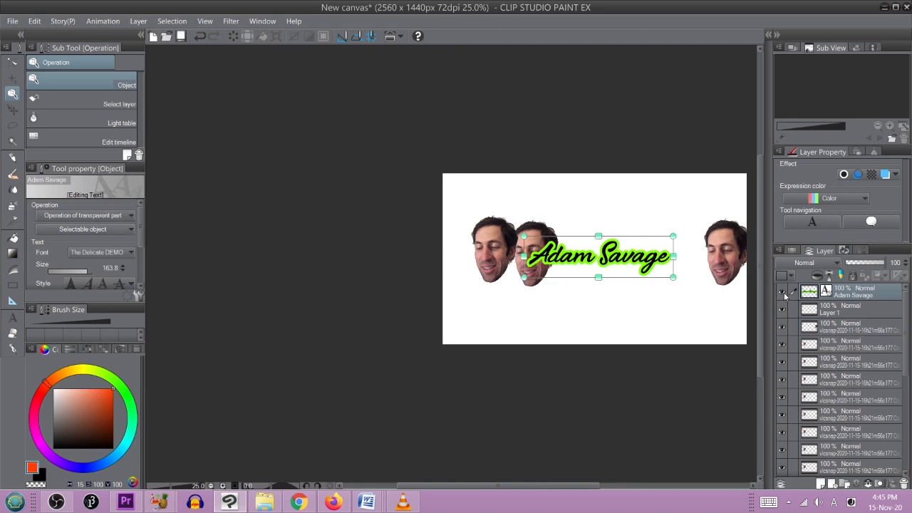
left_click_drag(886, 263, 856, 262)
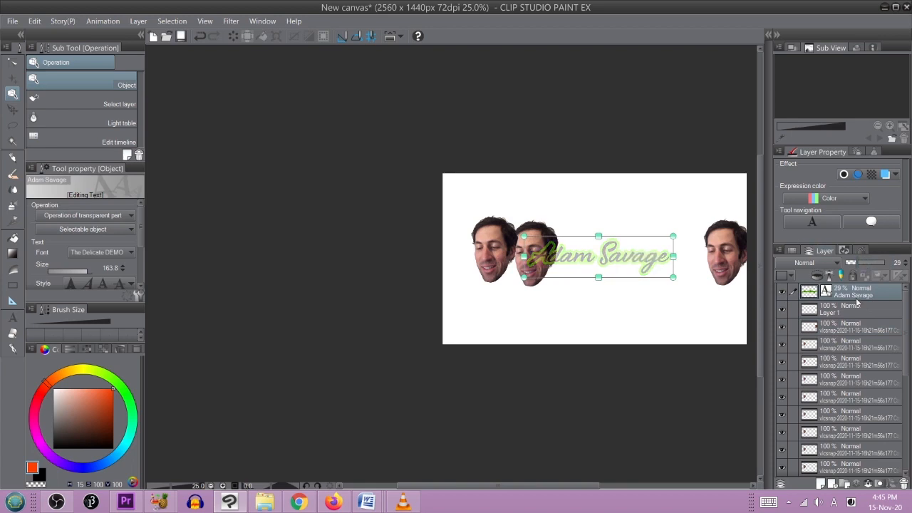
Step: Move the second and third head copies in the layer stack next to the rightmost head, overlapping it in a level row
left_click(837, 328)
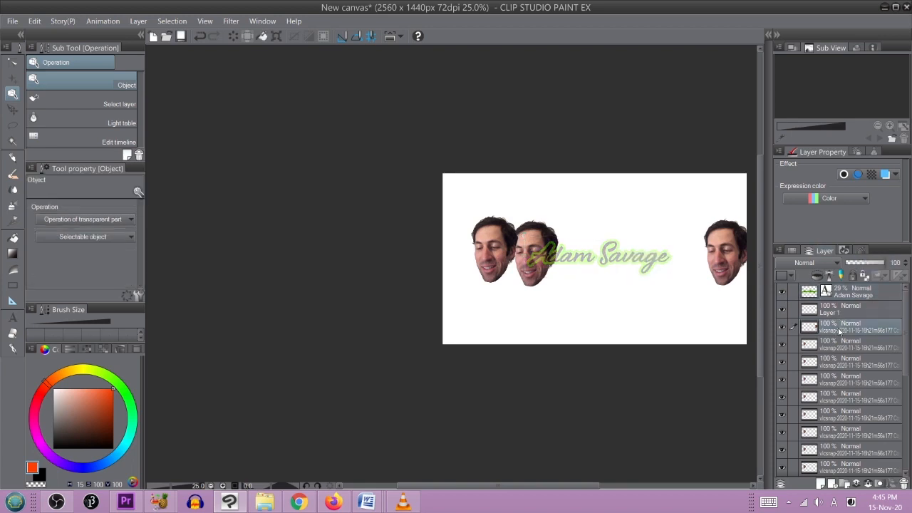
left_click(782, 327)
left_click(784, 325)
left_click(847, 343)
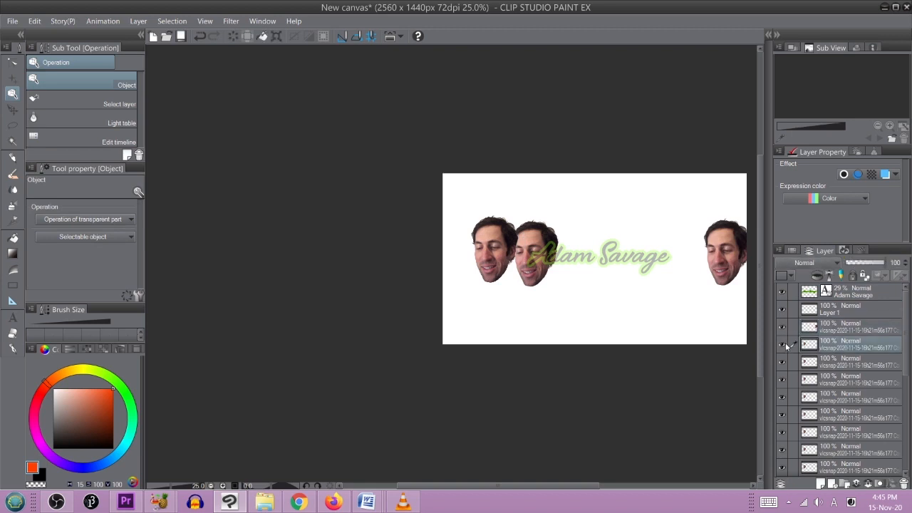
left_click_drag(498, 244, 704, 245)
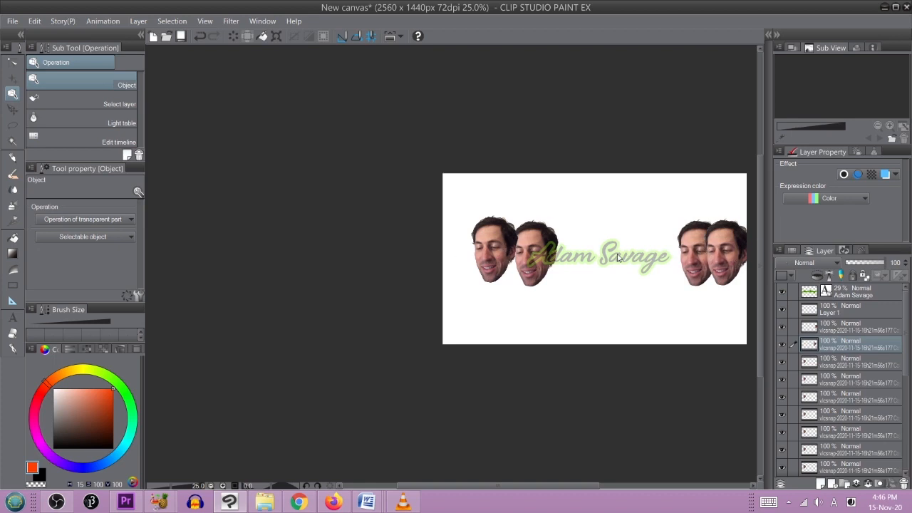
left_click(493, 239)
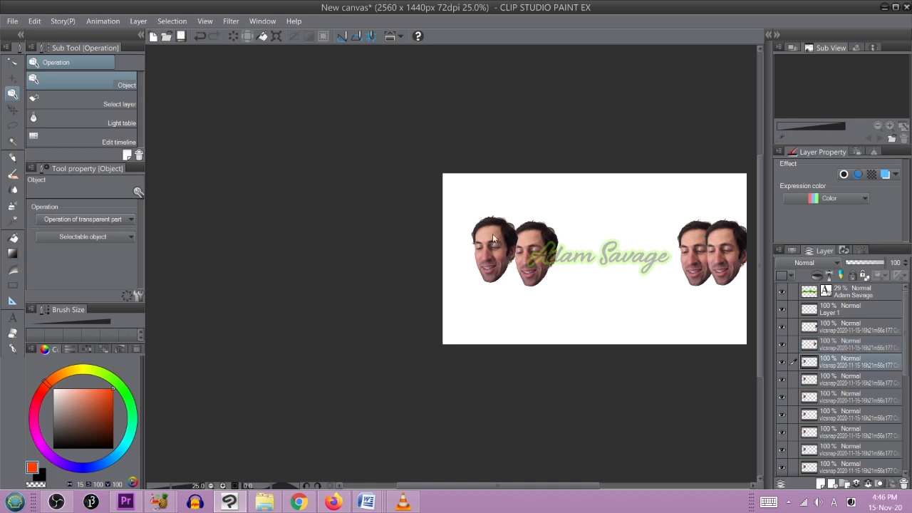
left_click_drag(493, 243, 672, 246)
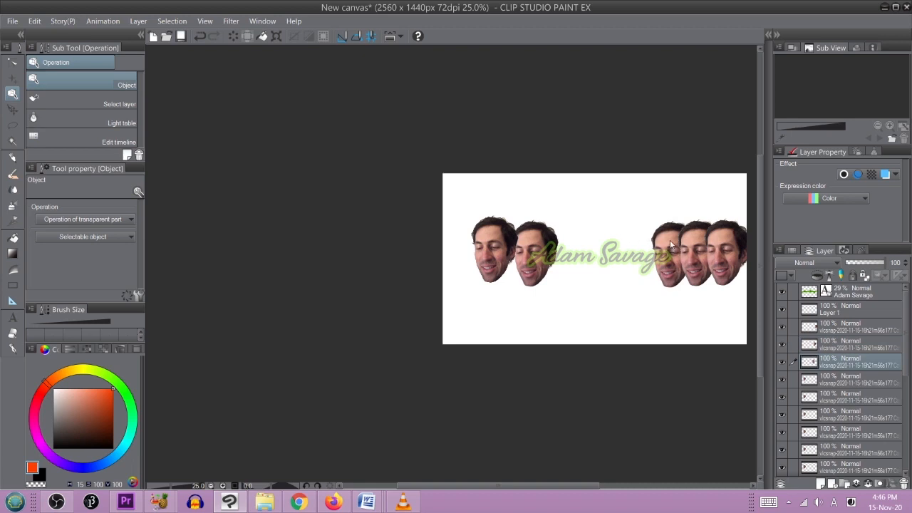
Step: Extend the overlapping row of heads leftwards behind the script name with the next three head copies
left_click(672, 245)
left_click(669, 233)
left_click(487, 237)
left_click_drag(487, 237, 636, 242)
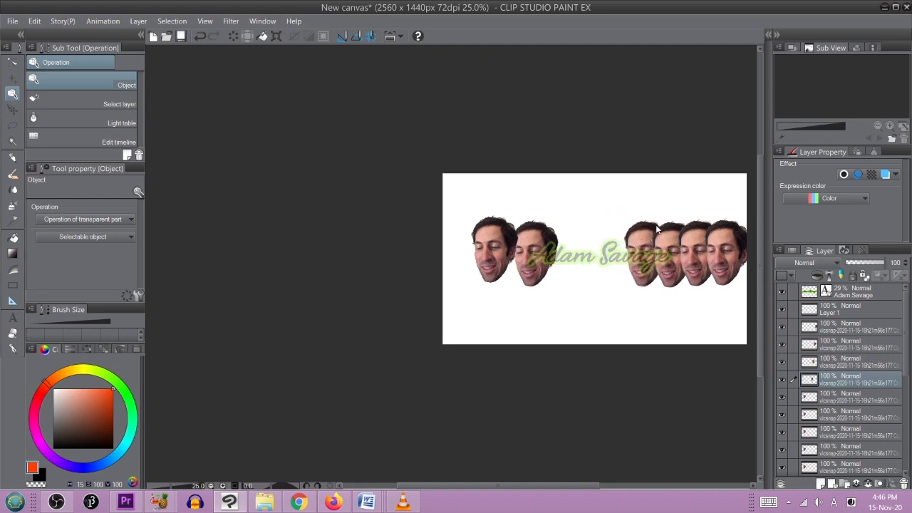
left_click(488, 235)
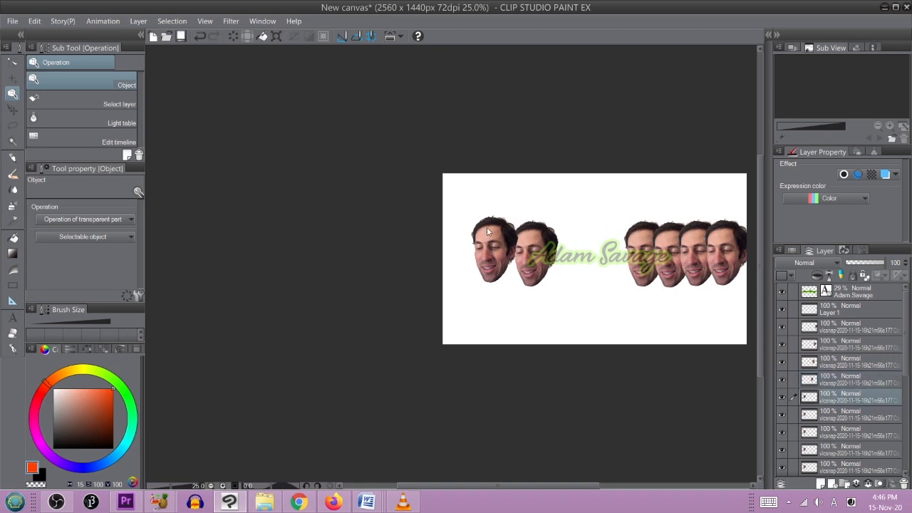
left_click_drag(484, 239, 610, 239)
left_click_drag(484, 240, 579, 244)
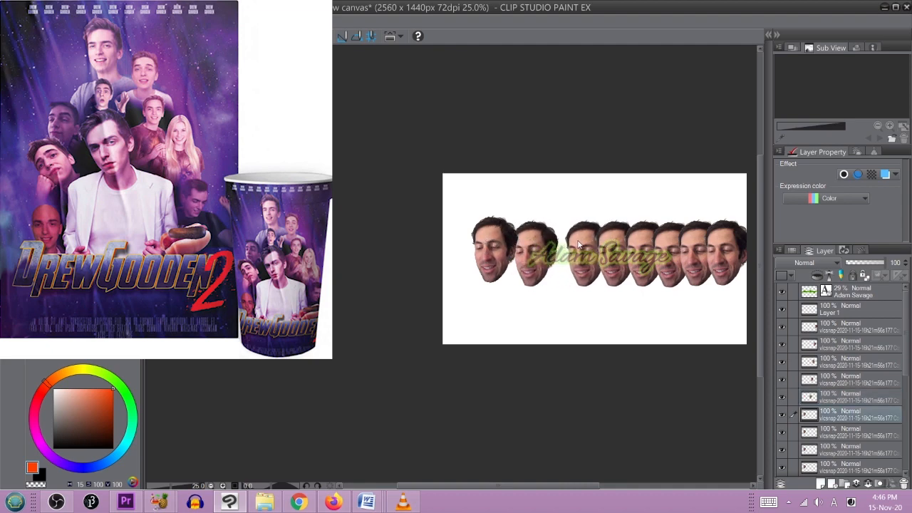
Step: Close the gap in the row with another head copy, and place one more just right of the original head
left_click_drag(492, 237, 559, 236)
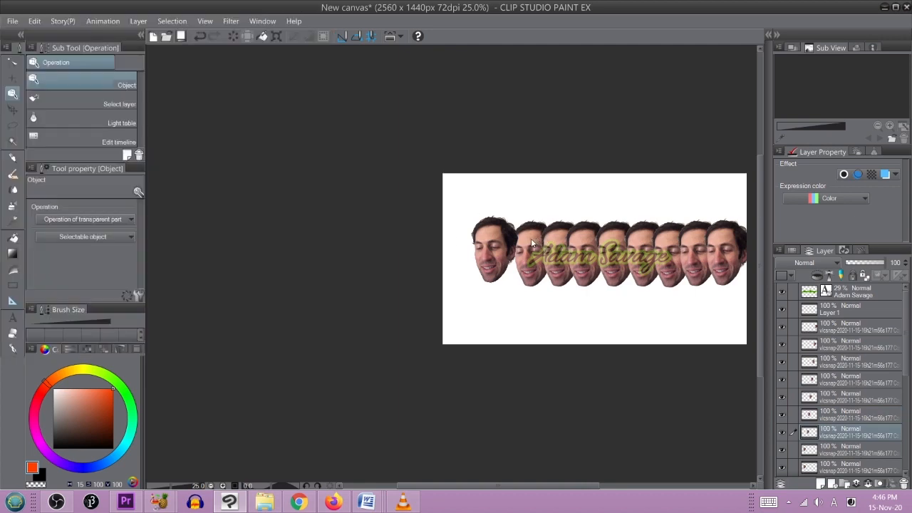
left_click(484, 243)
left_click_drag(484, 242, 505, 245)
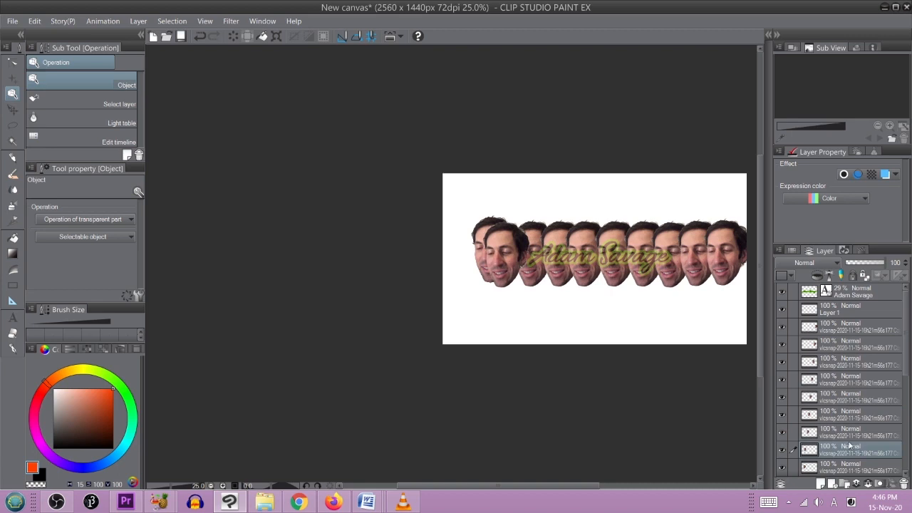
Step: Toggle individual head layers off and on to match them to heads in the row, checking the head near its left end
left_click(781, 432)
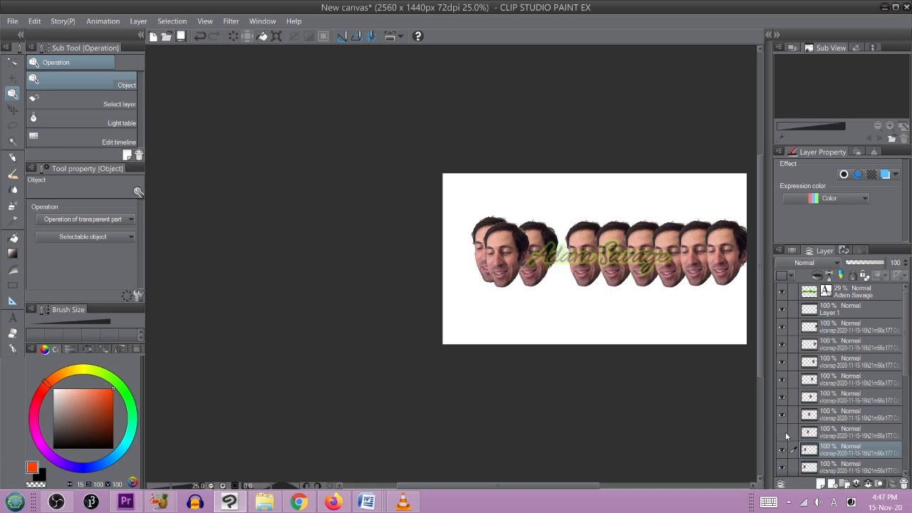
left_click(784, 432)
left_click(781, 416)
left_click(781, 417)
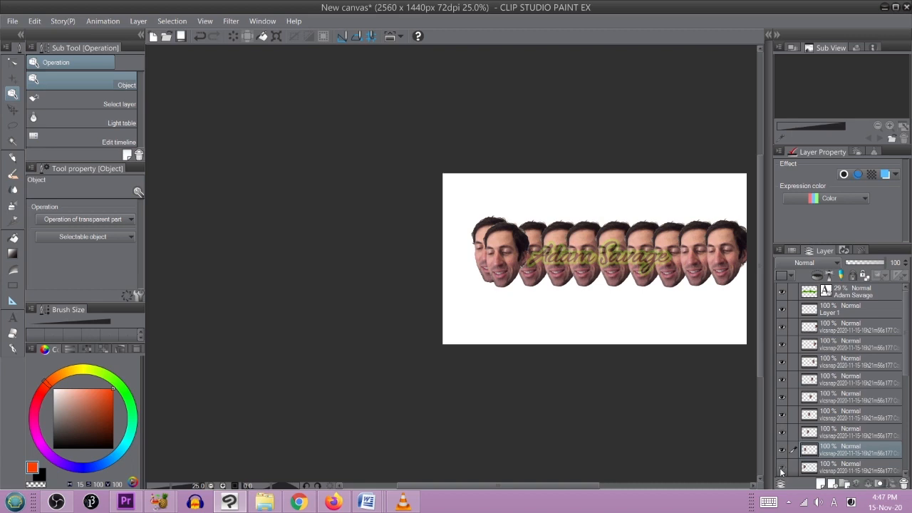
left_click(532, 235)
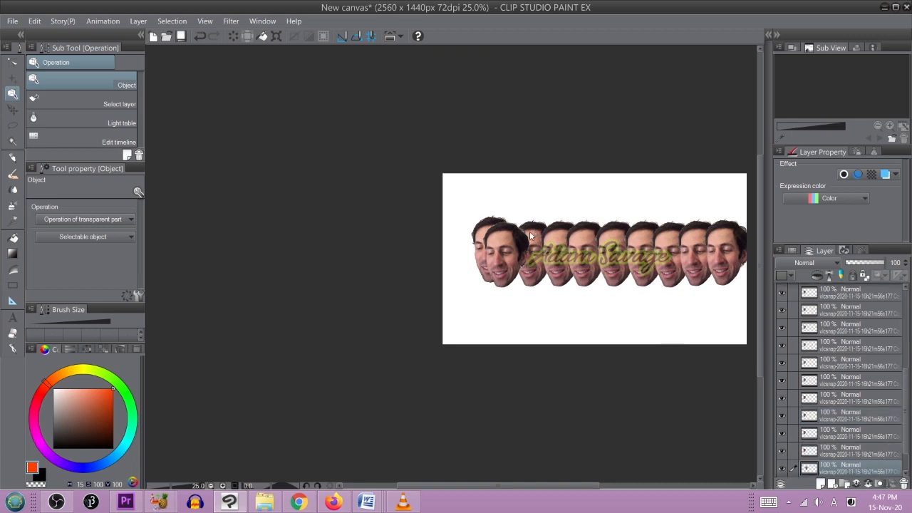
mouse_move(529, 231)
left_mouse_down()
mouse_move(538, 228)
mouse_move(530, 234)
left_mouse_up()
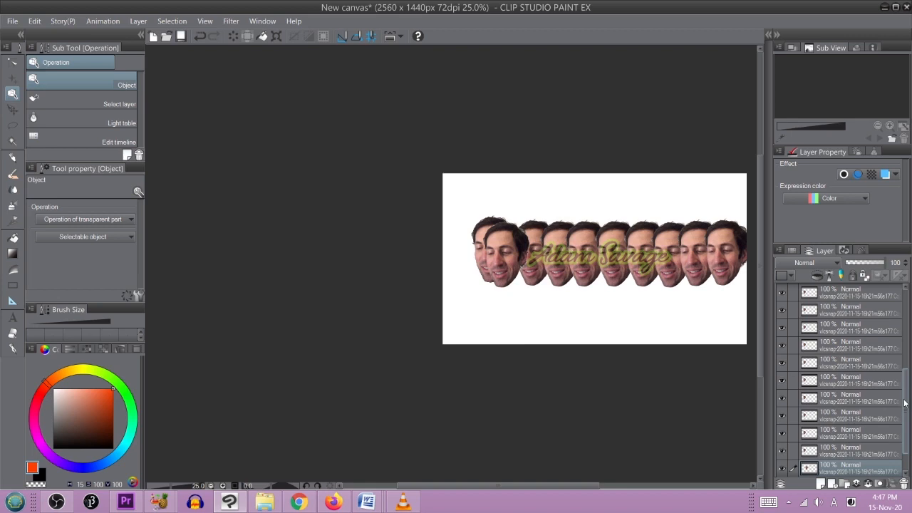
Step: Identify the head copy directly above the original in the layer stack by toggling its visibility, and select its layer
left_click_drag(905, 403, 906, 423)
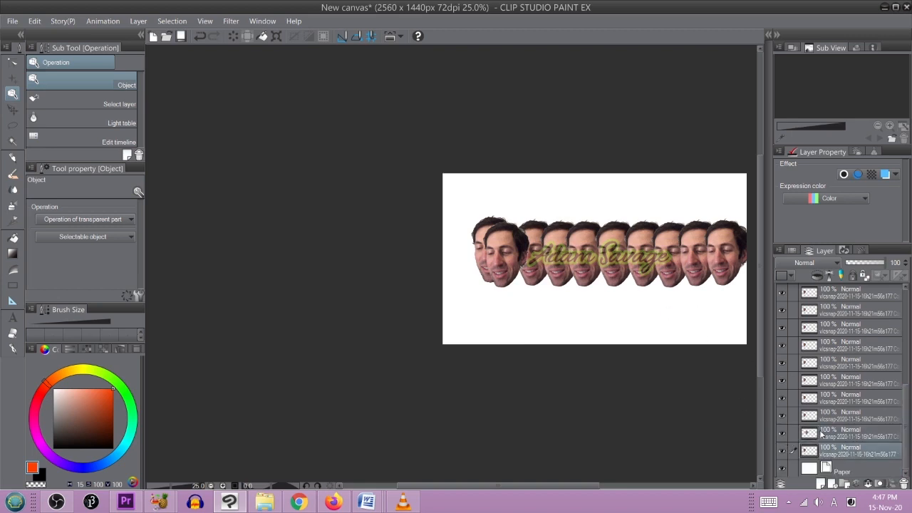
left_click(783, 435)
left_click(785, 434)
left_click(841, 436)
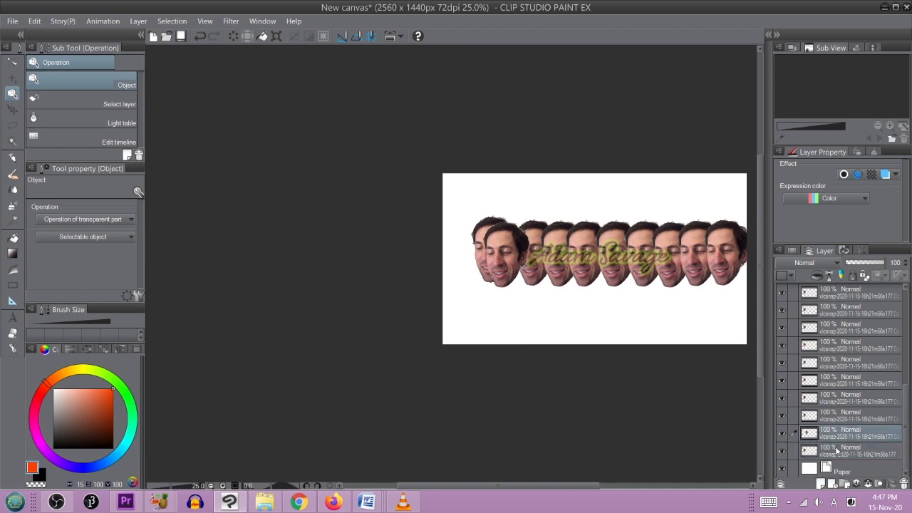
left_click_drag(837, 440, 834, 442)
Step: Pull stacked head copies out of the pile at the row's left end and spread them across the canvas's lower half
left_click_drag(507, 238, 650, 317)
left_click_drag(593, 313, 729, 316)
left_click_drag(494, 245, 611, 308)
left_click_drag(494, 233, 450, 317)
left_click_drag(488, 261, 476, 286)
left_click_drag(506, 252, 542, 284)
Step: Place one head above the row at the upper right and spread others below it as far as the right edge
left_click_drag(493, 233, 599, 202)
left_click_drag(536, 283, 612, 288)
left_click_drag(558, 323, 550, 306)
left_click_drag(623, 323, 745, 295)
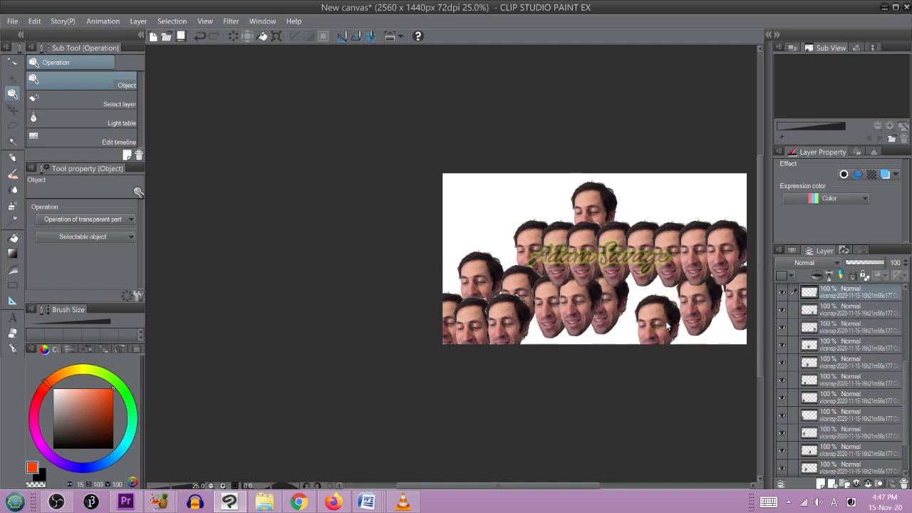
left_click_drag(667, 326, 674, 312)
left_click_drag(604, 206, 681, 203)
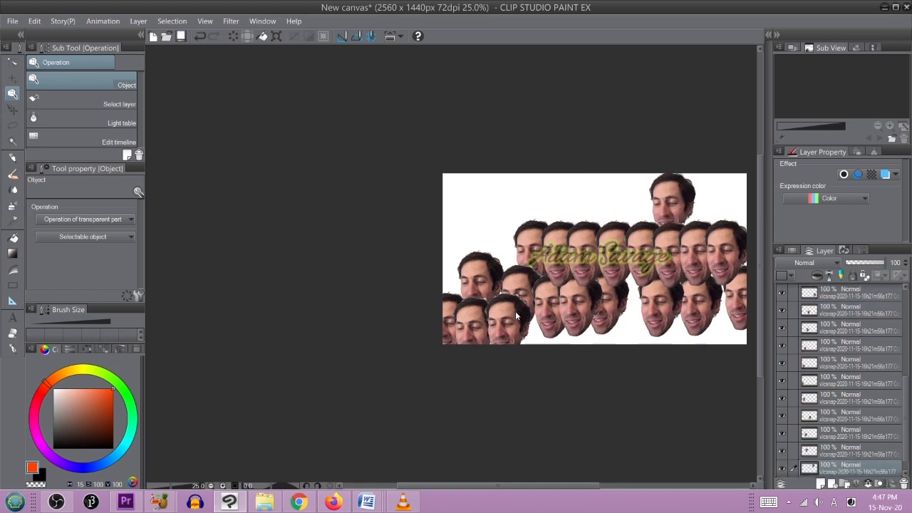
Step: Move three lower-left heads up to the upper left, the top centre and the left end of the middle row
left_click_drag(516, 316, 510, 212)
left_click_drag(464, 289, 566, 208)
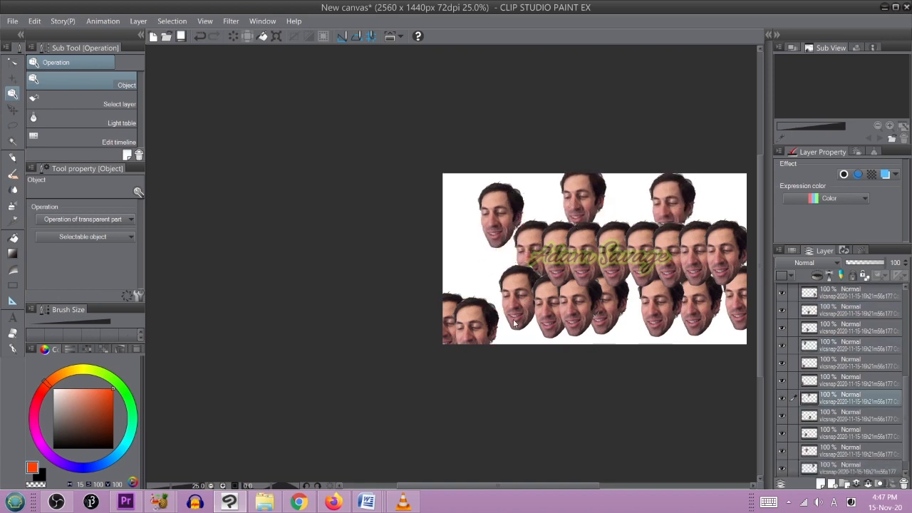
left_click_drag(477, 328, 503, 251)
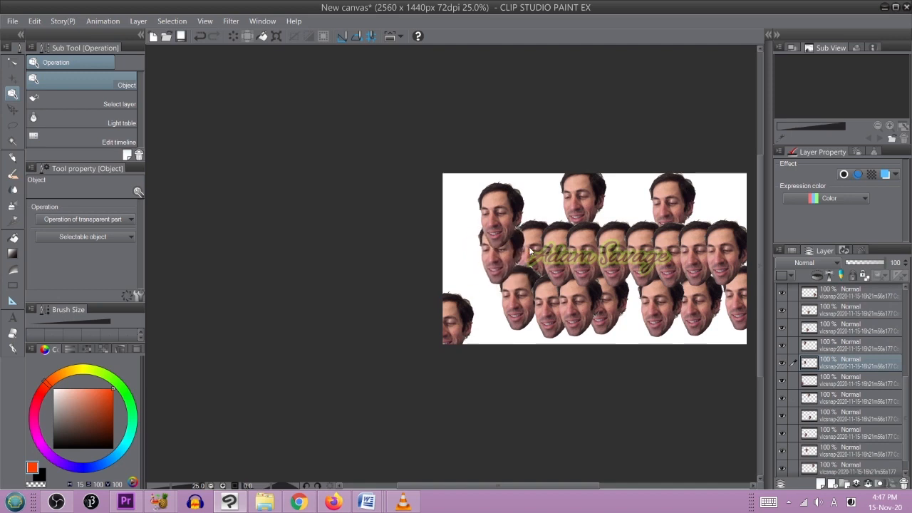
Step: Check the script name layer's visibility and raise its opacity to 100%
left_click_drag(906, 392, 908, 292)
left_click(783, 292)
left_click(783, 292)
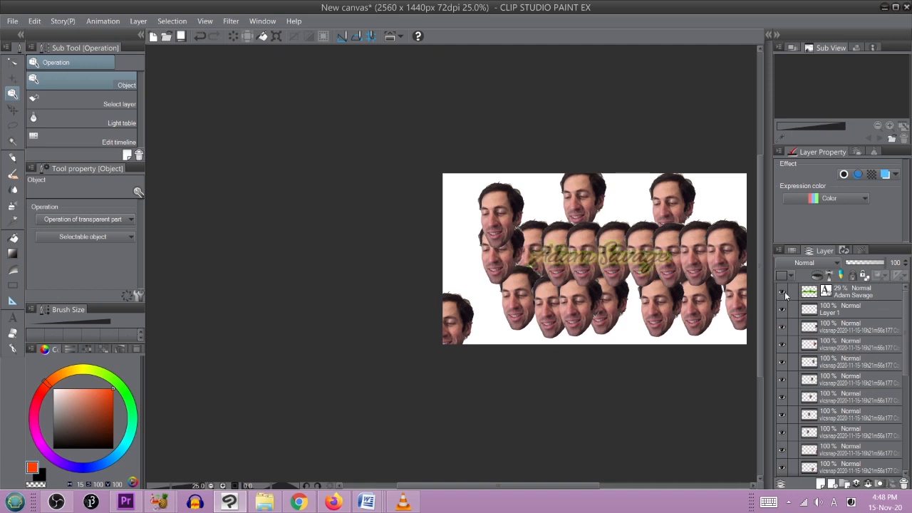
left_click(850, 300)
left_click_drag(857, 263, 884, 263)
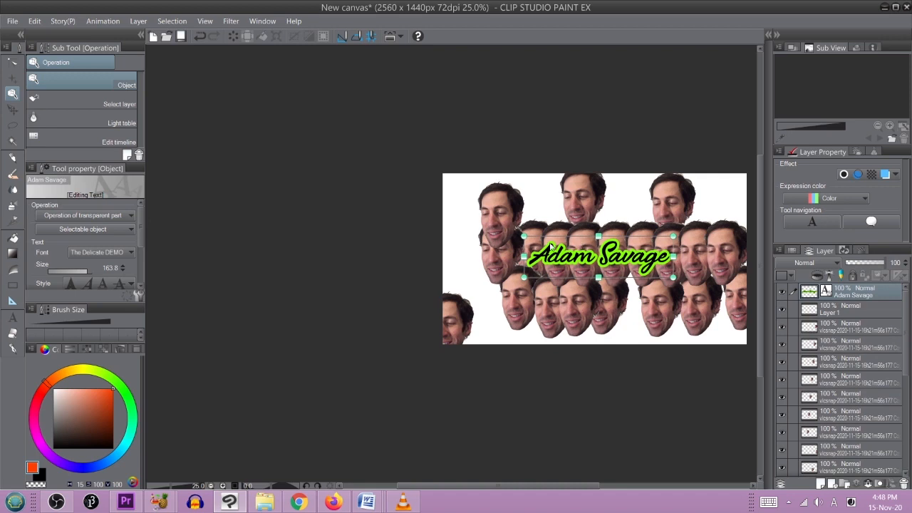
Step: Move one head into the top-left corner and stagger the left and middle heads of the row around the script name
left_click_drag(503, 210, 463, 203)
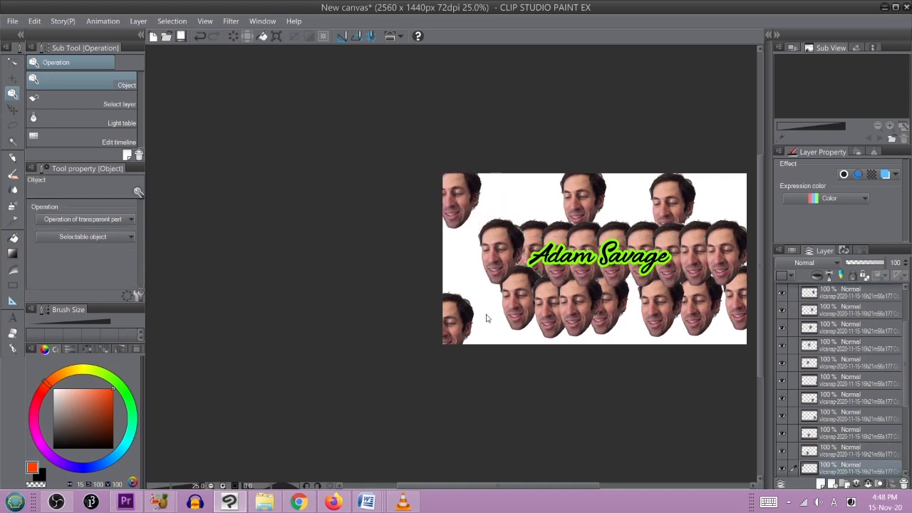
left_click_drag(497, 269, 502, 240)
left_click_drag(589, 234, 553, 244)
left_click_drag(623, 229, 587, 254)
left_click_drag(644, 235, 609, 214)
left_click_drag(676, 198, 631, 193)
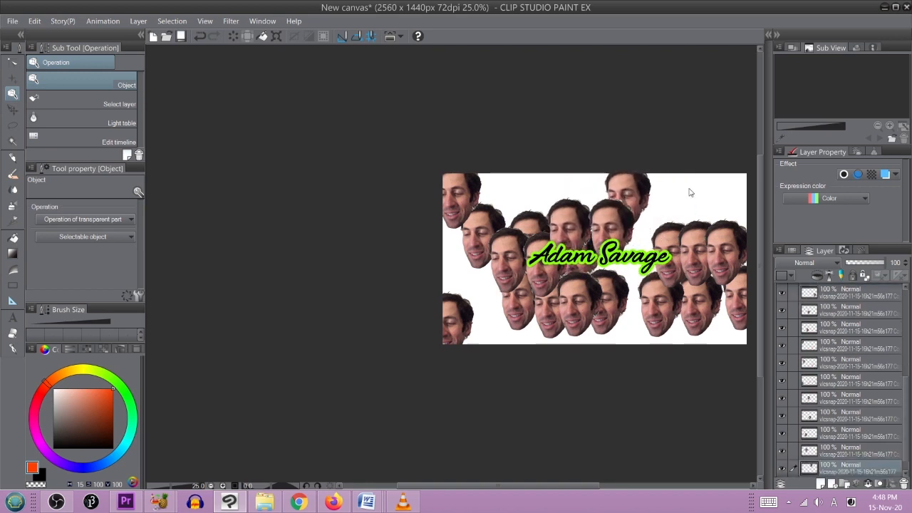
Step: Spread heads over the right side, filling the top-right corner, the bottom-right corner and the gap at mid-height
left_click_drag(669, 237, 677, 178)
left_click_drag(696, 245, 756, 192)
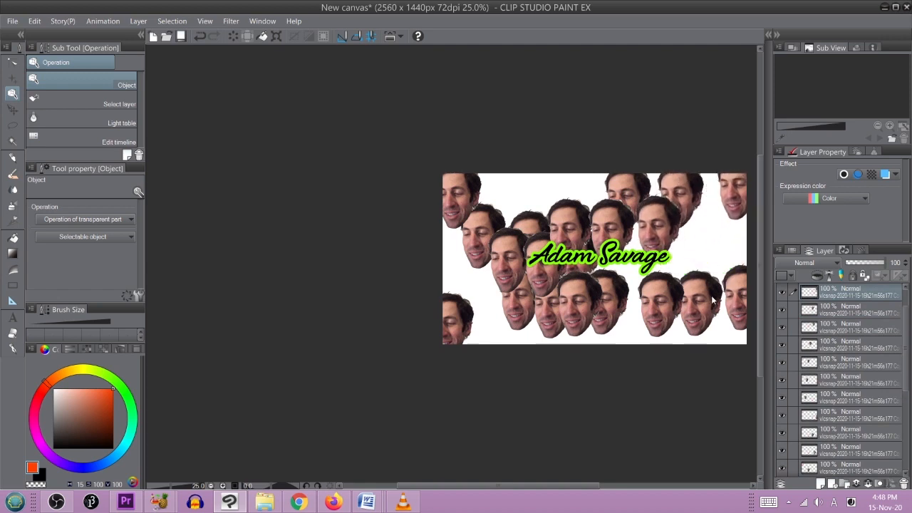
left_click_drag(712, 300, 724, 328)
left_click_drag(612, 298, 726, 241)
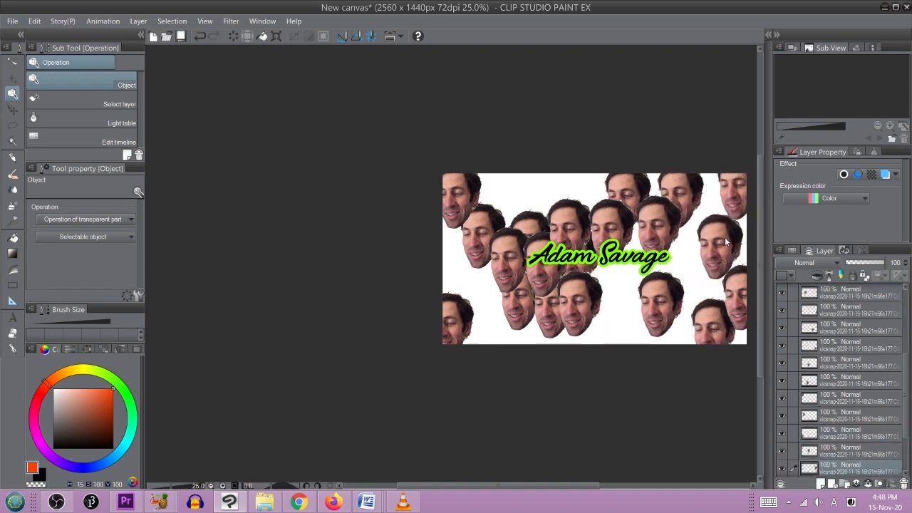
Step: Separate the overlapping heads below the script name, moving one to the name's right end and spacing the others out
left_click_drag(580, 298, 621, 306)
left_click_drag(539, 297, 666, 265)
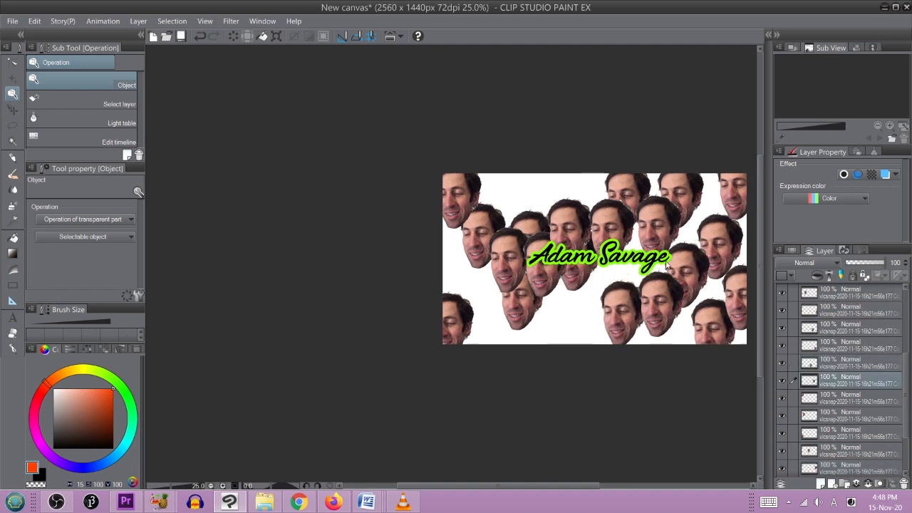
left_click_drag(540, 282, 616, 291)
left_click_drag(530, 295, 566, 304)
left_click_drag(510, 277, 521, 307)
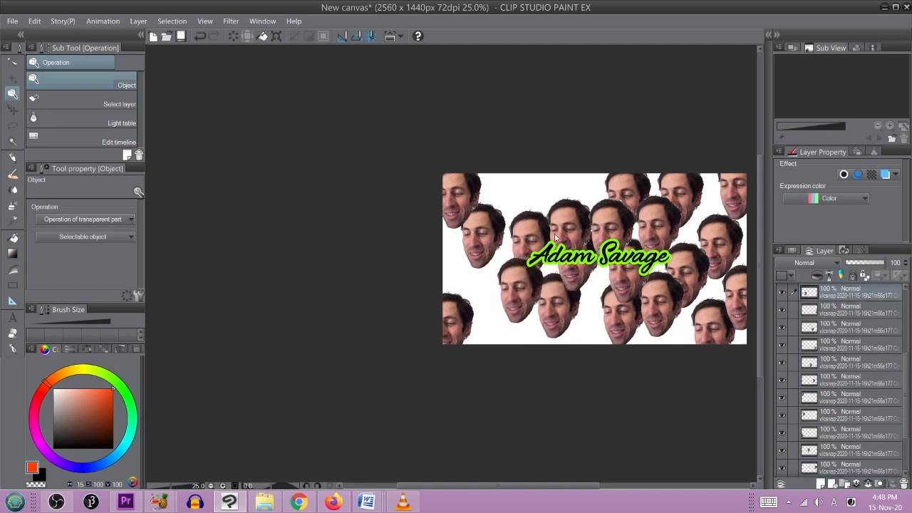
Step: Fill the gaps along the top edge with heads and nudge the top-left head further into the canvas
left_click_drag(630, 188, 590, 184)
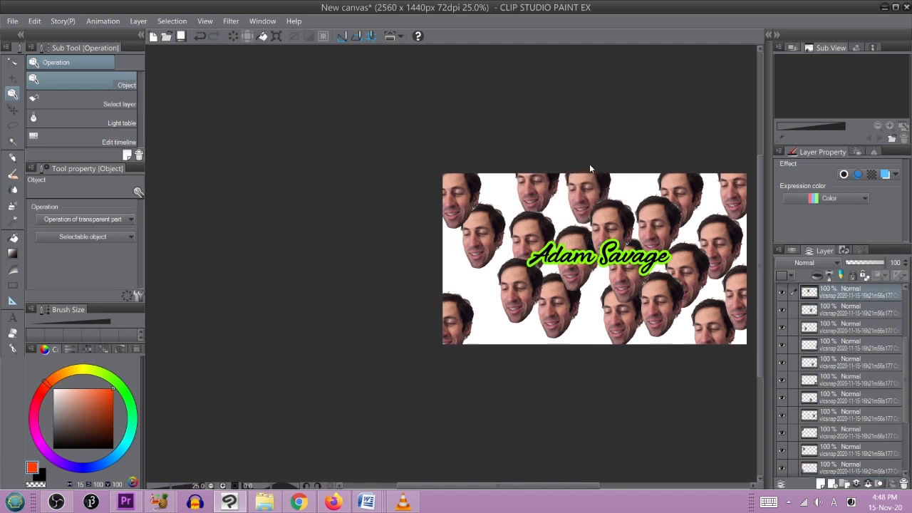
left_click_drag(619, 222, 627, 198)
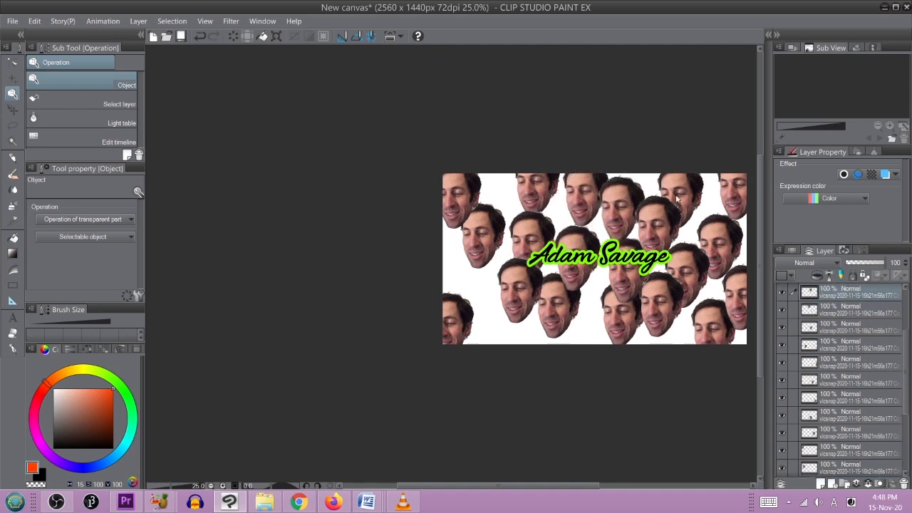
left_click_drag(684, 200, 699, 209)
left_click(689, 278)
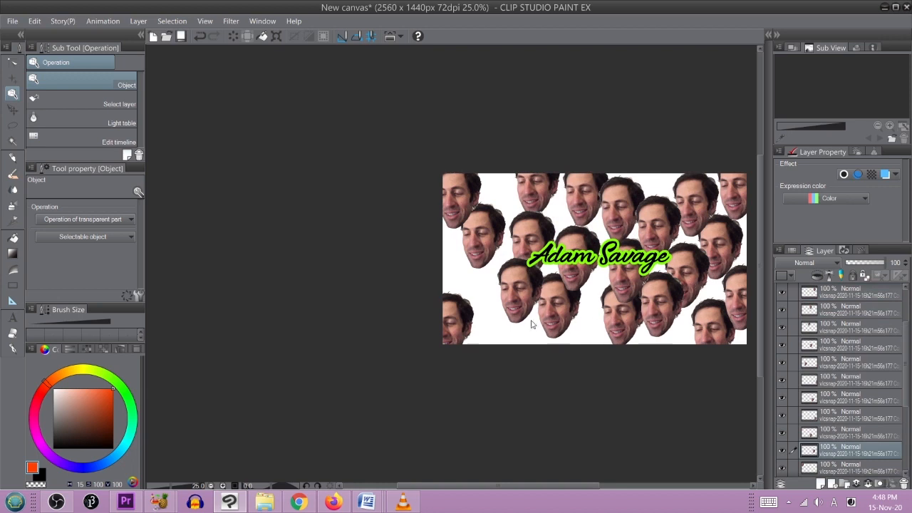
left_click(483, 252)
left_click_drag(458, 204, 471, 199)
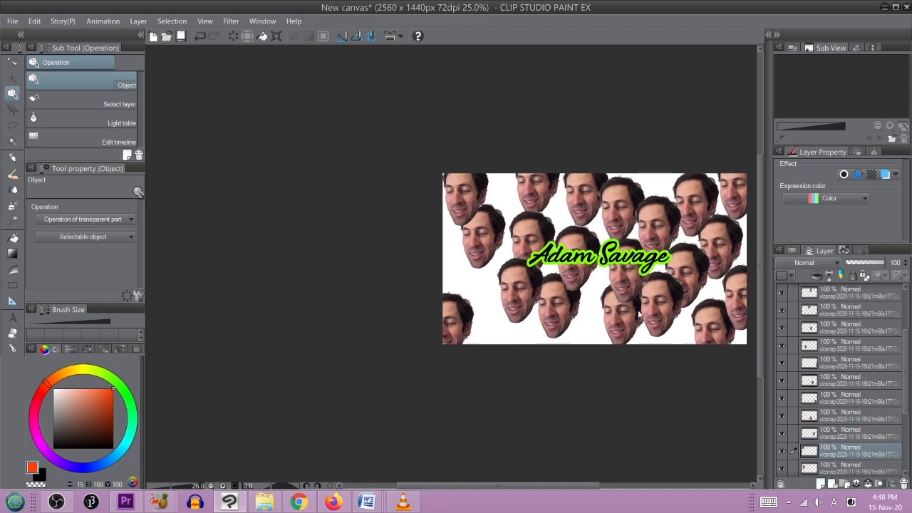
Step: Duplicate one of the head layers to get more copies for the empty areas
left_click(839, 421)
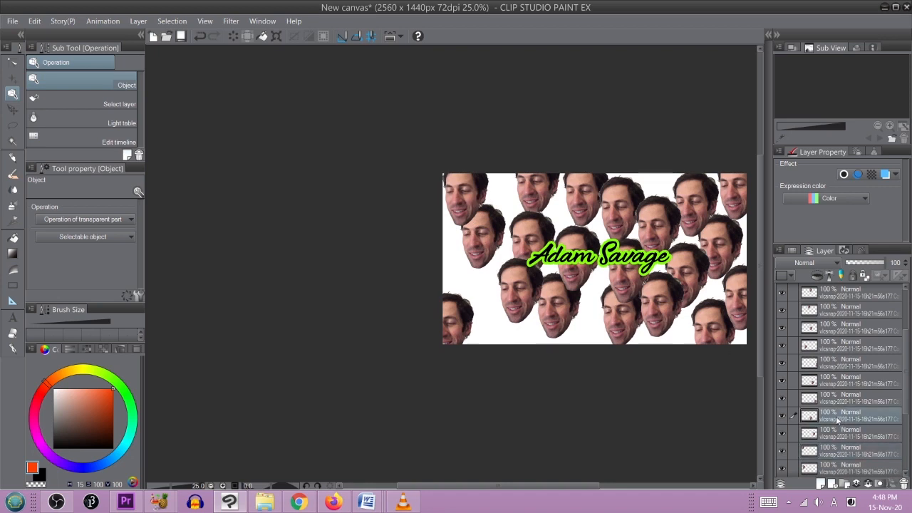
right_click(838, 415)
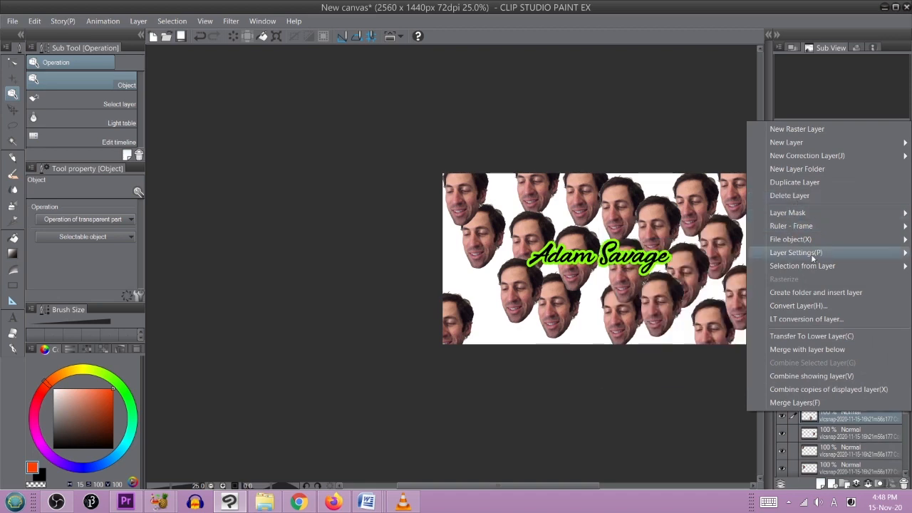
left_click(845, 426)
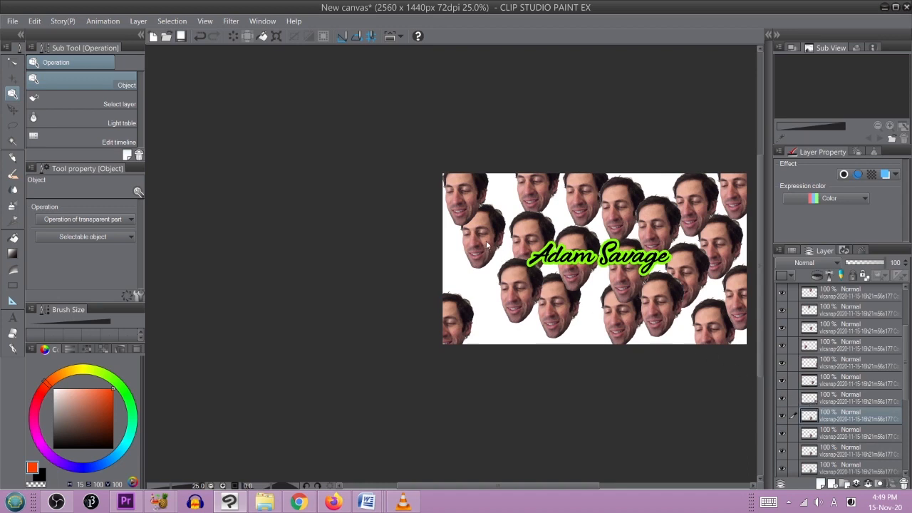
Step: Distribute the extra heads over the empty areas at the left edge and along the bottom of the canvas
left_click(470, 210)
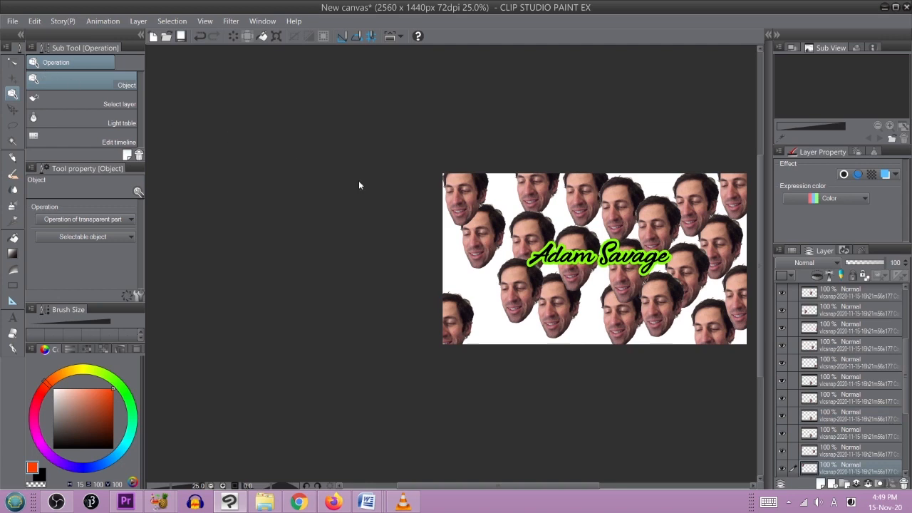
left_click_drag(473, 254, 529, 317)
left_click_drag(618, 322, 512, 220)
left_click_drag(618, 315, 460, 251)
mouse_move(664, 320)
left_mouse_down()
mouse_move(677, 324)
mouse_move(657, 305)
mouse_move(667, 305)
left_mouse_up()
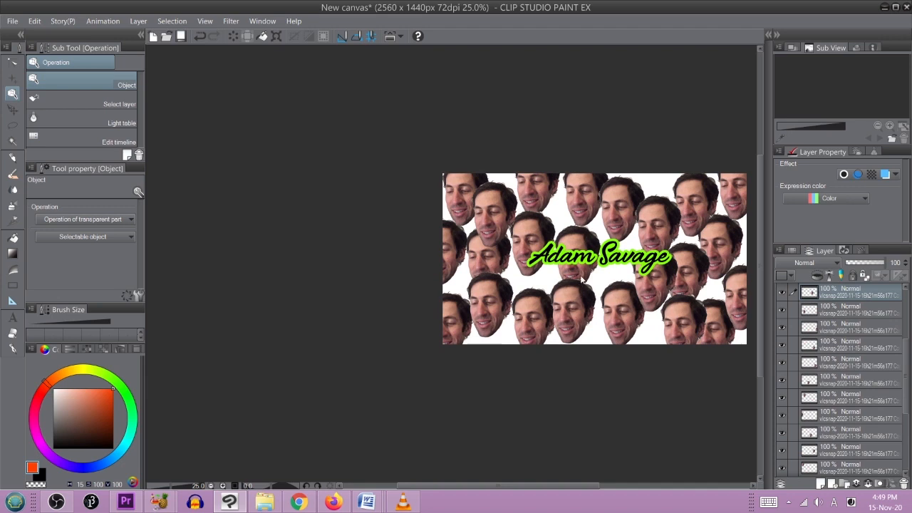
Step: Reposition the heads just below the middle of the script name to even out their spacing
left_click(583, 280)
left_click(606, 291)
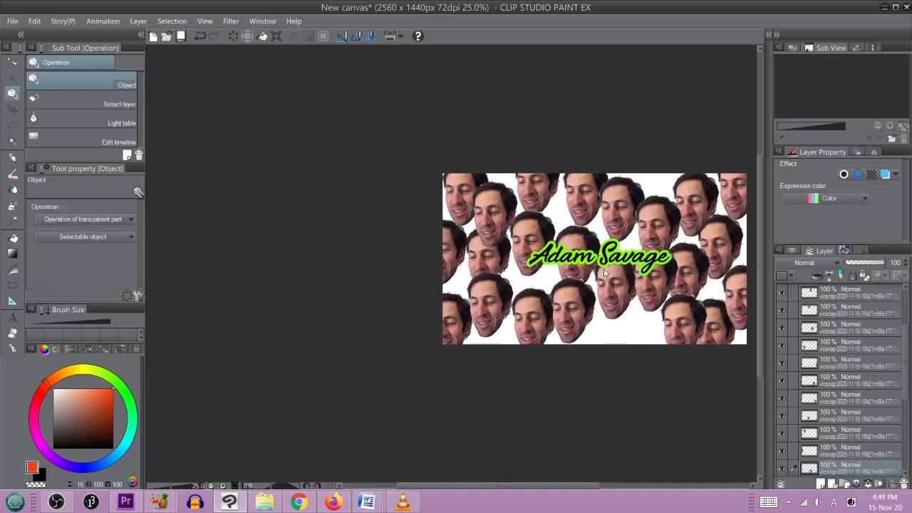
mouse_move(596, 301)
left_mouse_down()
mouse_move(584, 279)
mouse_move(587, 288)
left_mouse_up()
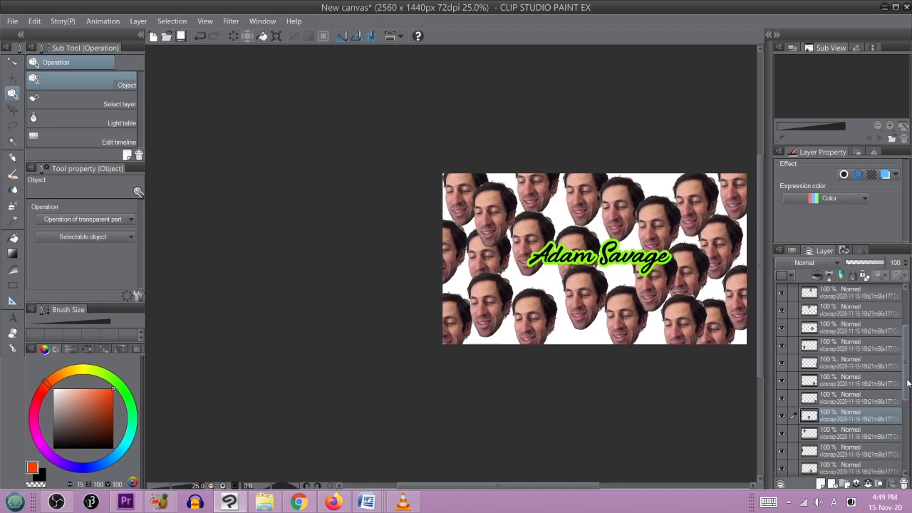
Step: Select every head layer from the topmost copy down to the original above Paper, and duplicate them all
scroll(832, 319, "up", 2)
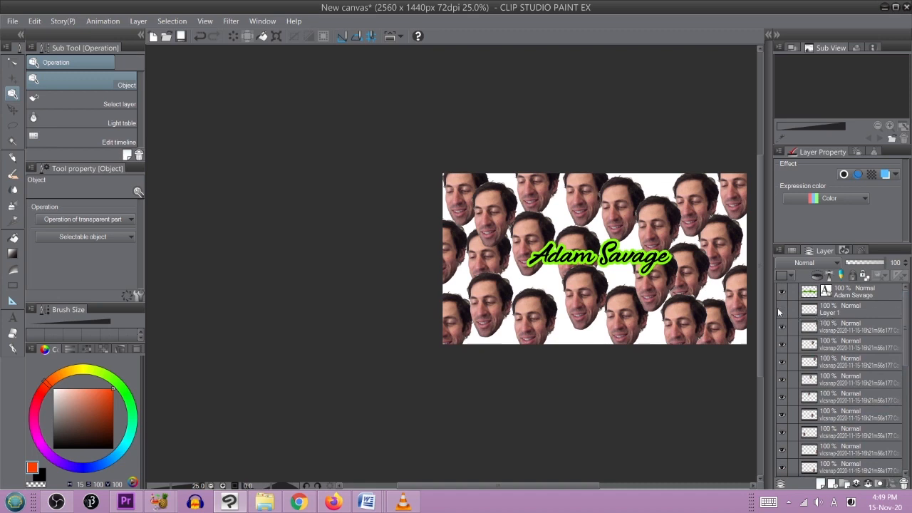
left_click(835, 331)
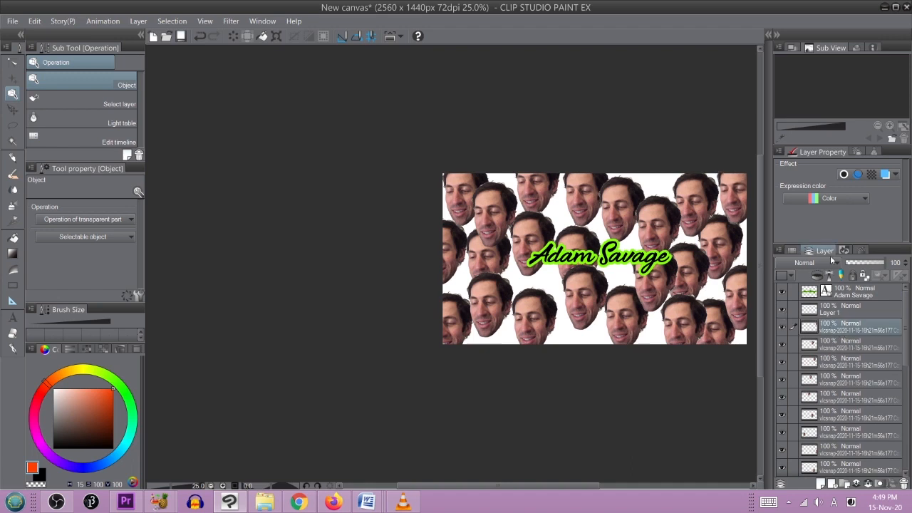
left_click_drag(903, 354, 906, 456)
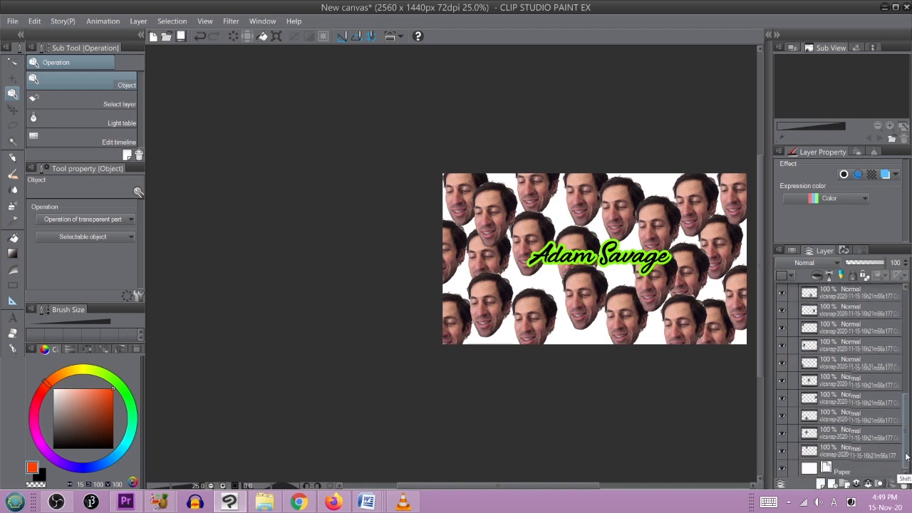
left_click(855, 451, "shift")
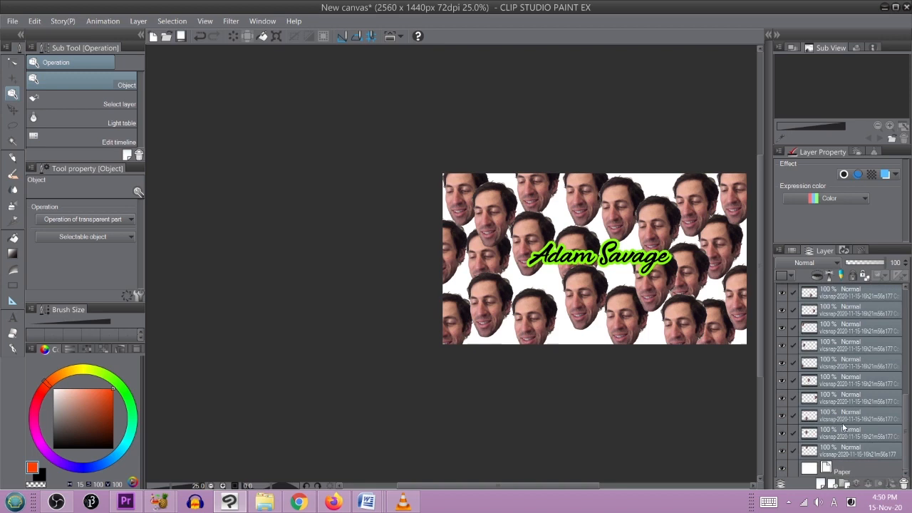
right_click(845, 425)
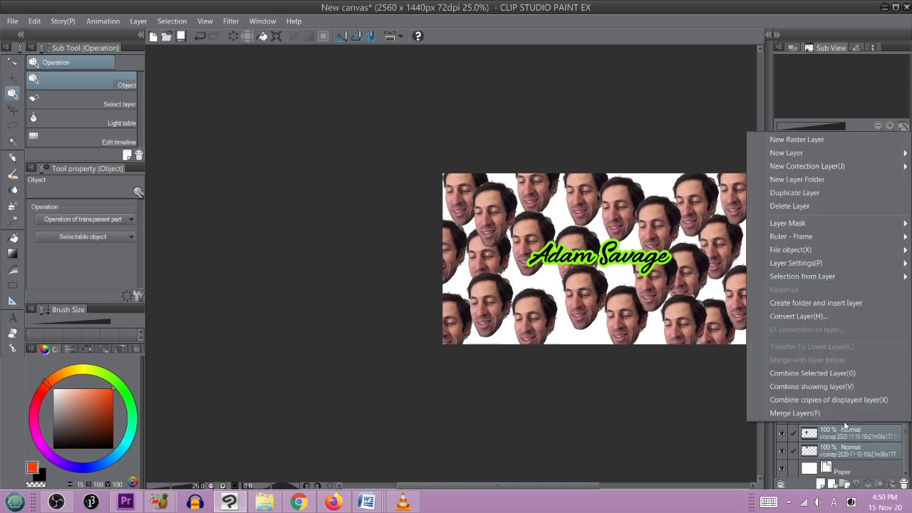
left_click(796, 193)
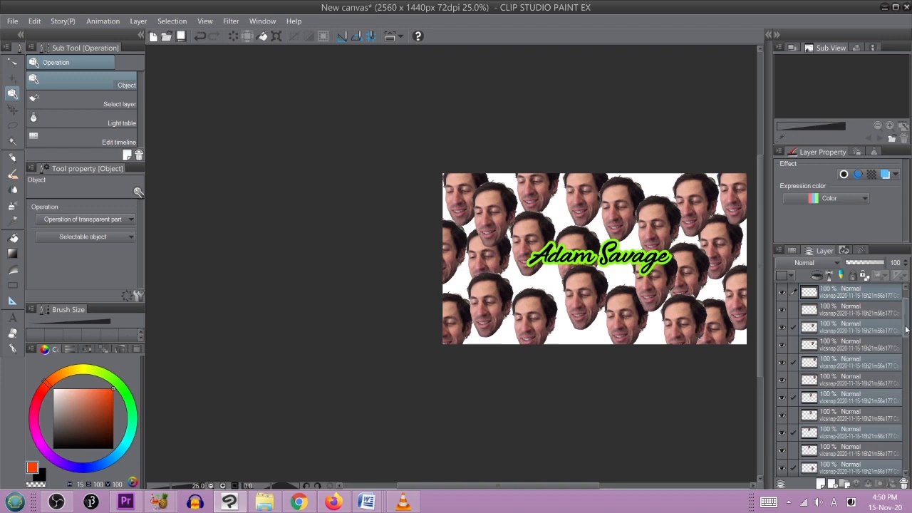
Step: Try combining all visible layers, and undo both that merge and the duplication of the head layers
scroll(906, 313, "up", 1)
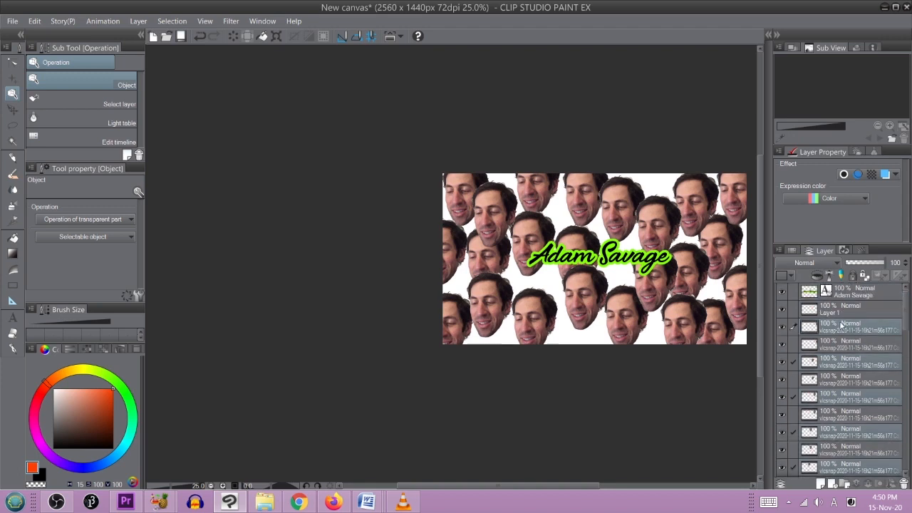
right_click(842, 325)
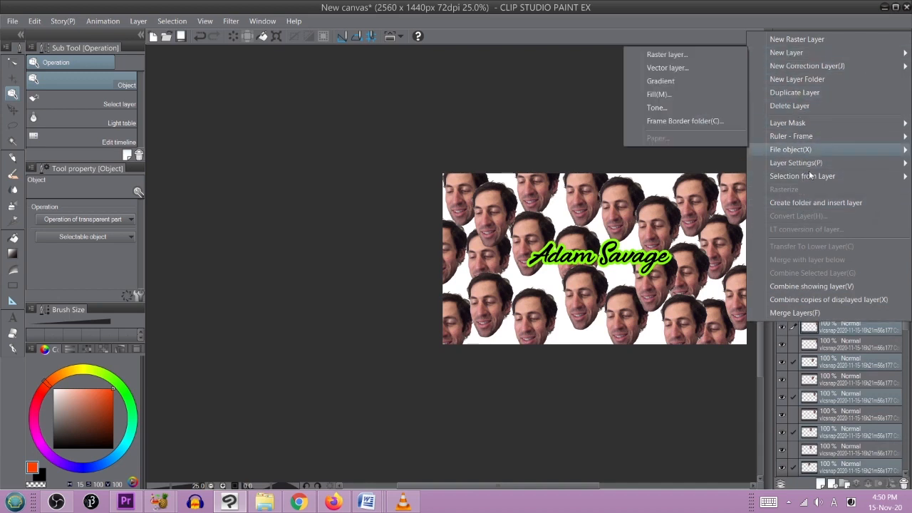
left_click(803, 287)
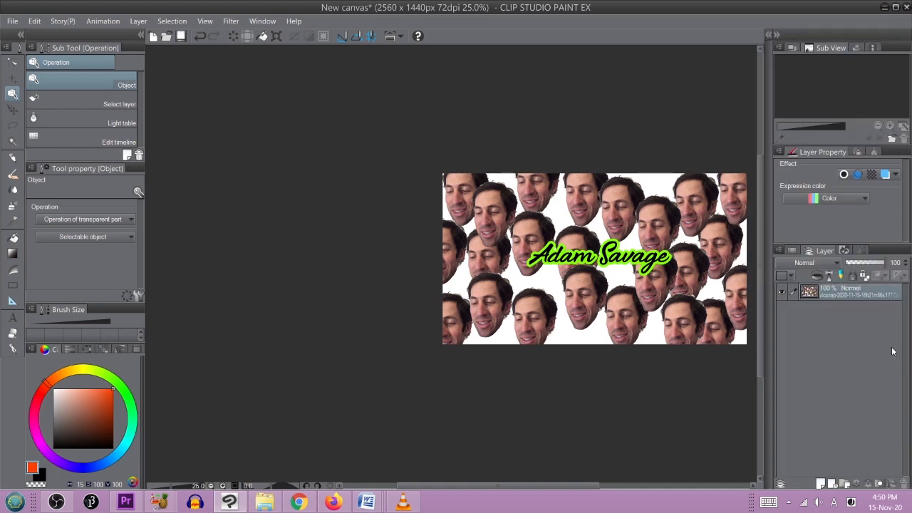
key("ctrl+z")
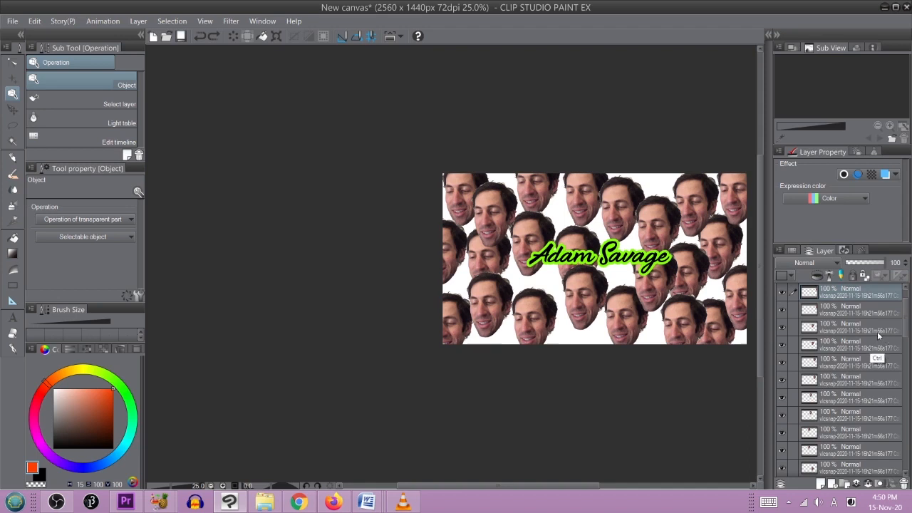
key("ctrl+z")
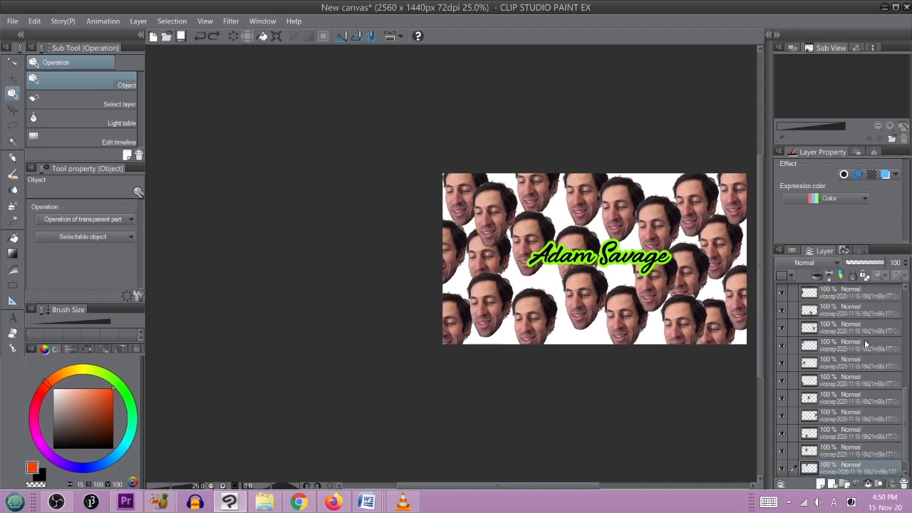
Step: Select every head layer from the topmost copy down to the original above Paper, and combine them into one layer
left_click_drag(904, 403, 909, 292)
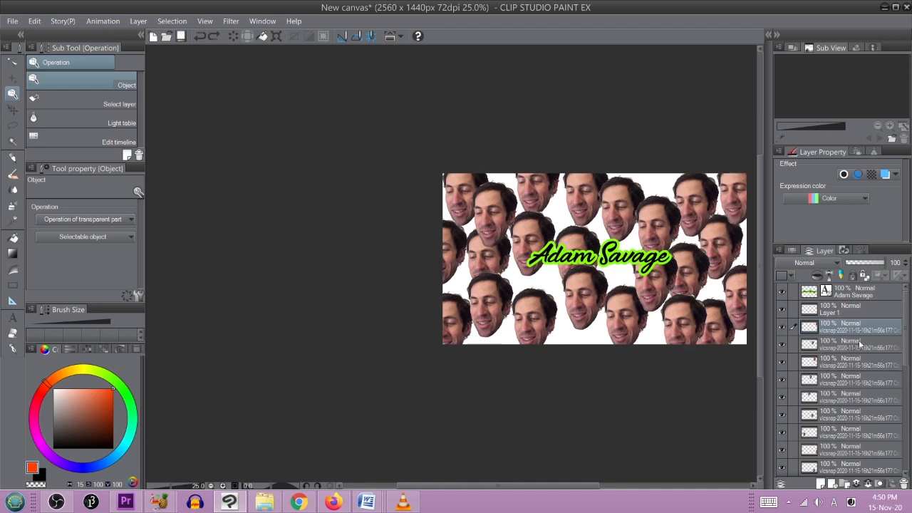
left_click_drag(905, 343, 906, 452)
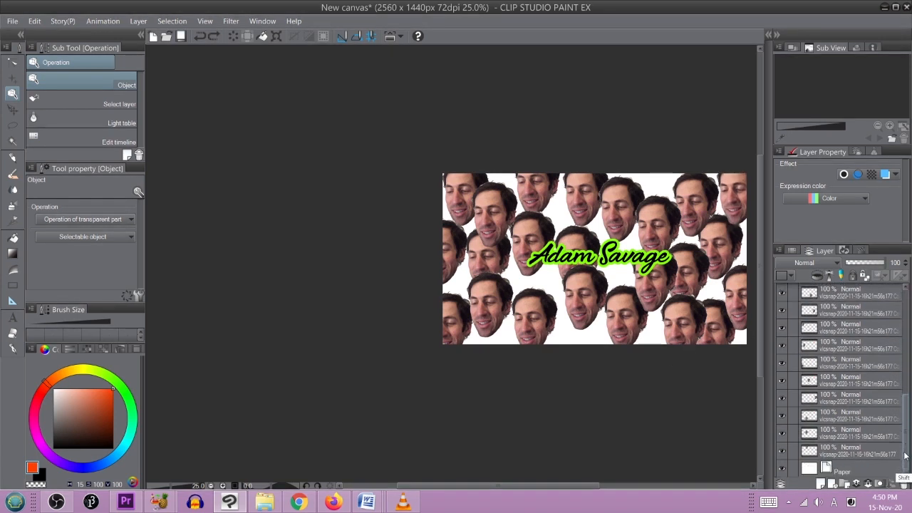
left_click(855, 451, "shift")
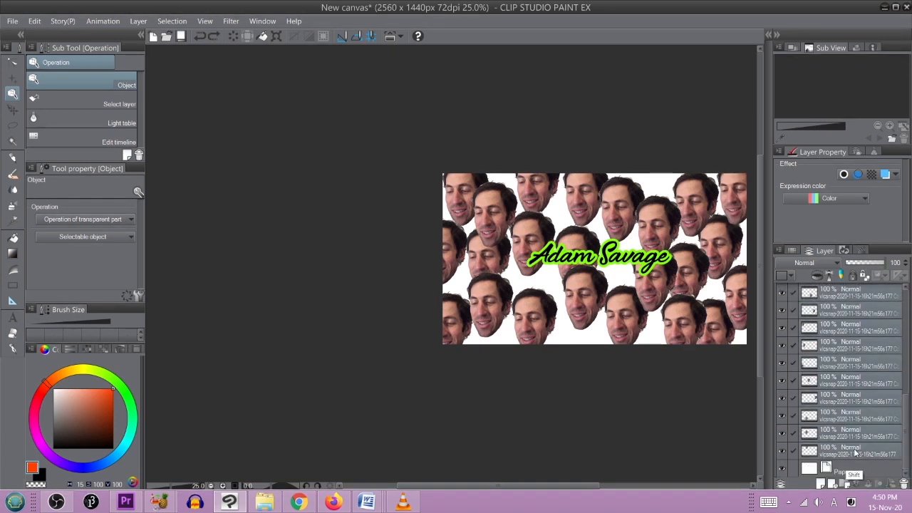
right_click(858, 411)
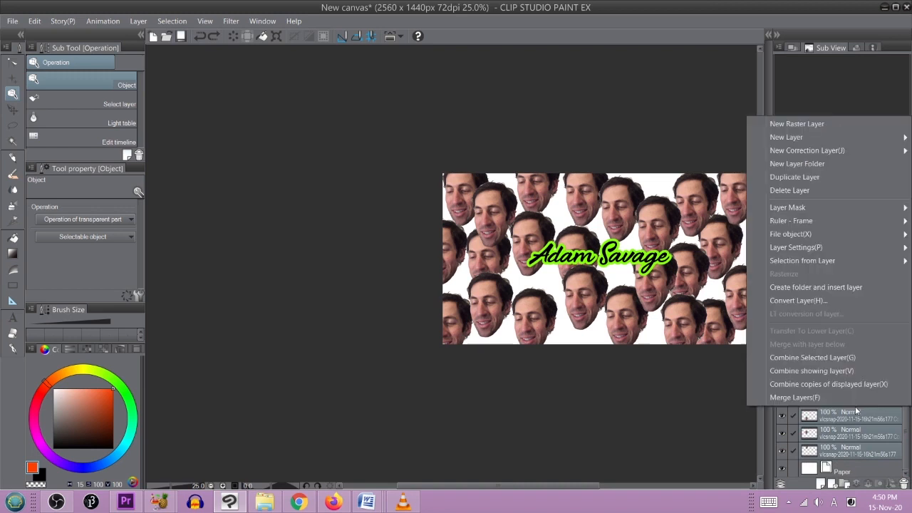
left_click(809, 357)
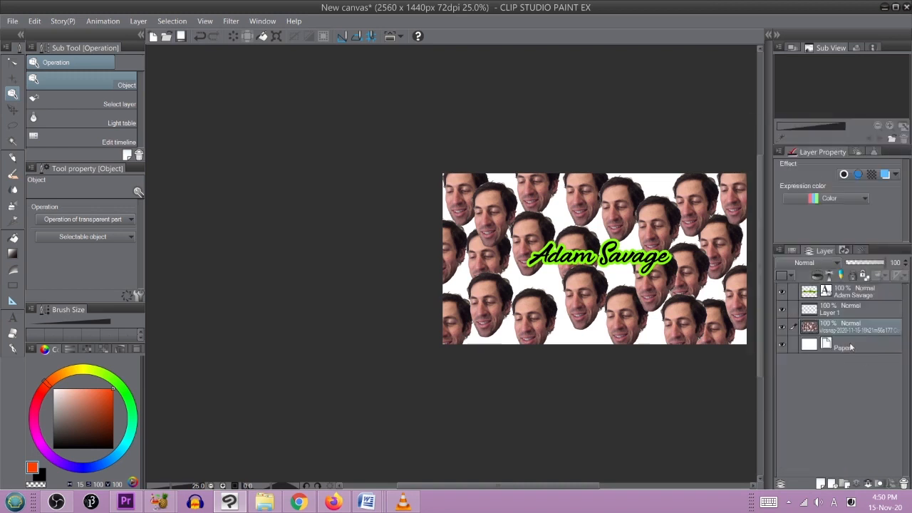
Step: Add a Brightness/Contrast correction layer directly above the merged heads layer
right_click(810, 326)
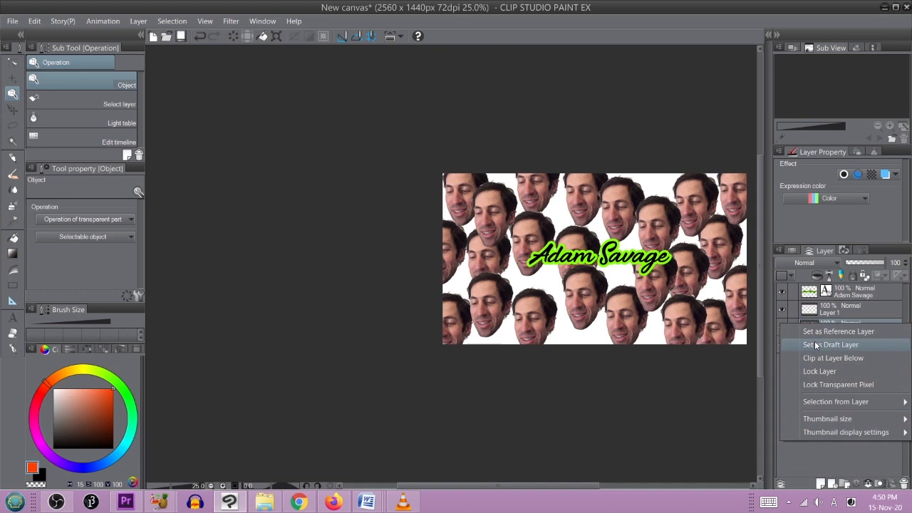
left_click(231, 23)
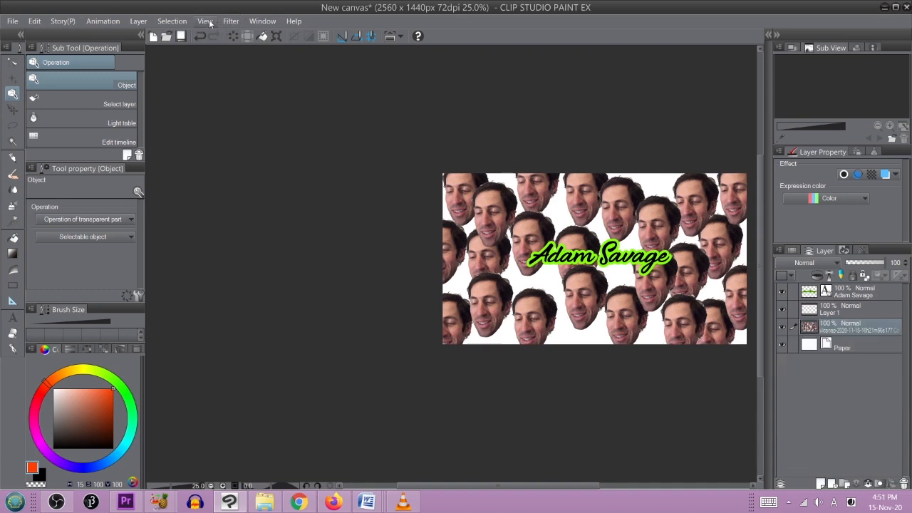
left_click(138, 21)
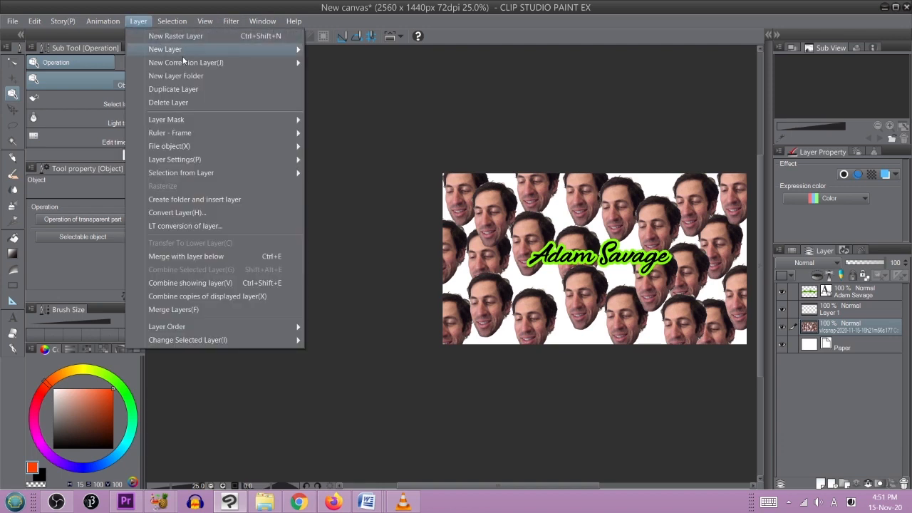
mouse_move(296, 63)
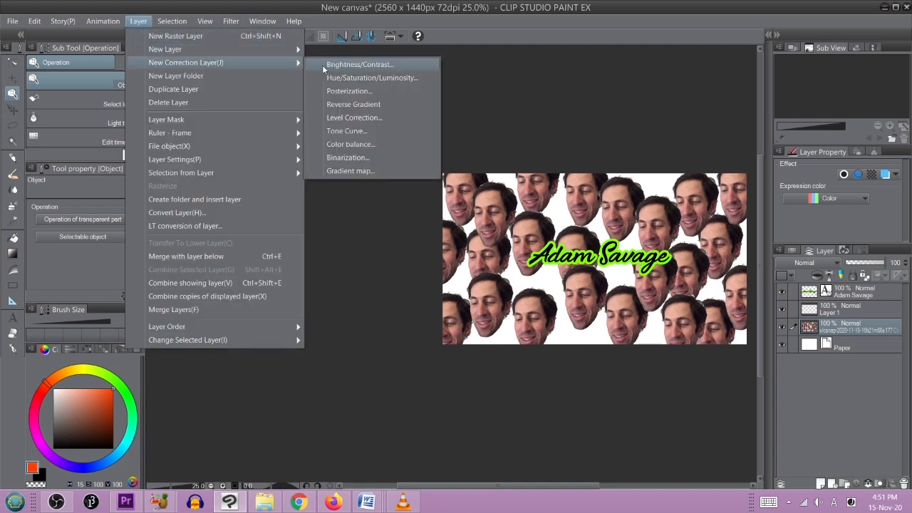
left_click(322, 65)
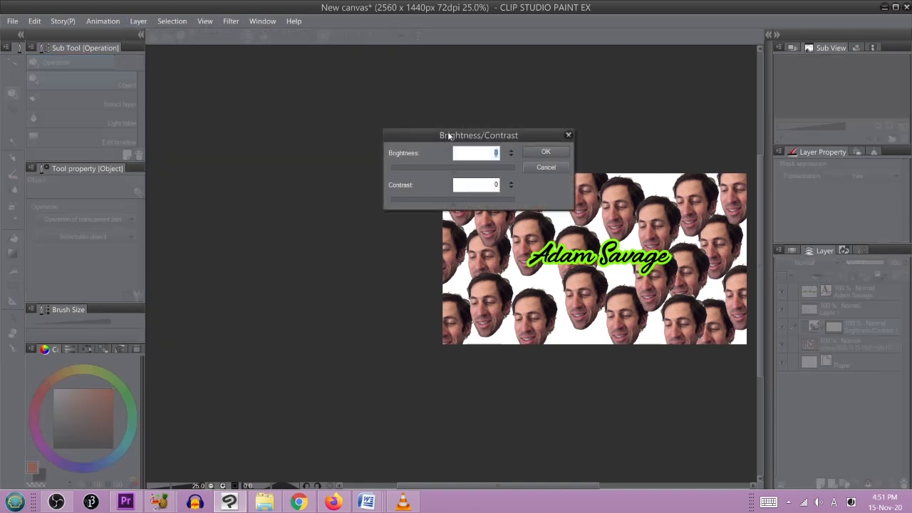
left_click_drag(449, 135, 291, 90)
Step: Set the correction layer's contrast to 57 and its brightness to -3
left_click_drag(303, 152, 341, 159)
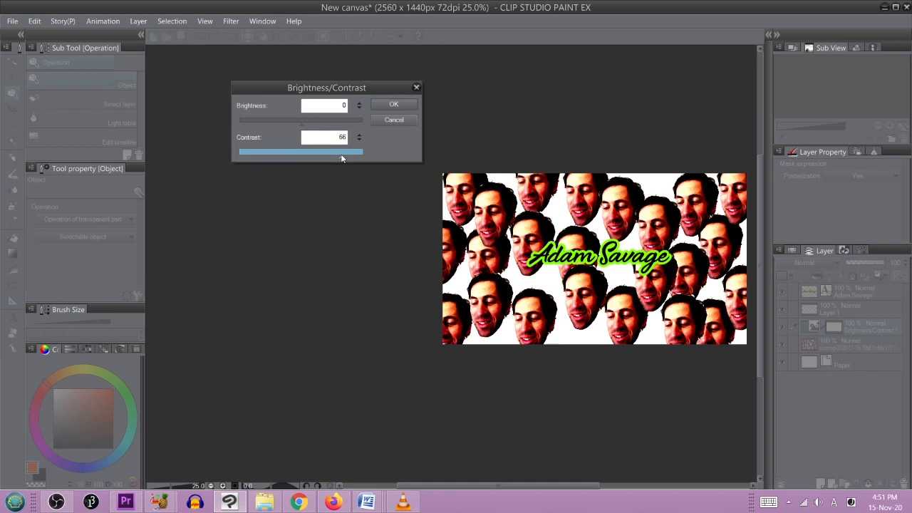
left_click_drag(308, 119, 342, 124)
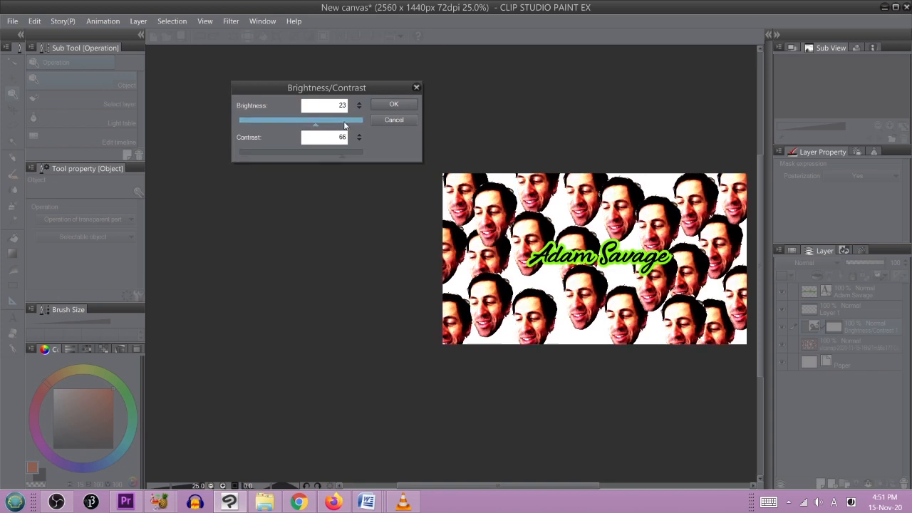
left_click_drag(317, 124, 286, 124)
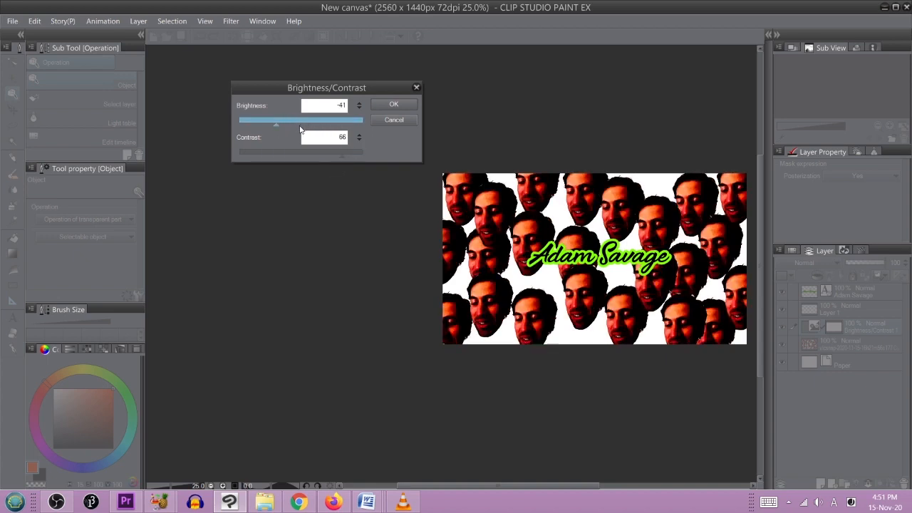
left_click(344, 157)
mouse_move(344, 154)
left_mouse_down()
mouse_move(368, 153)
mouse_move(339, 155)
left_mouse_up()
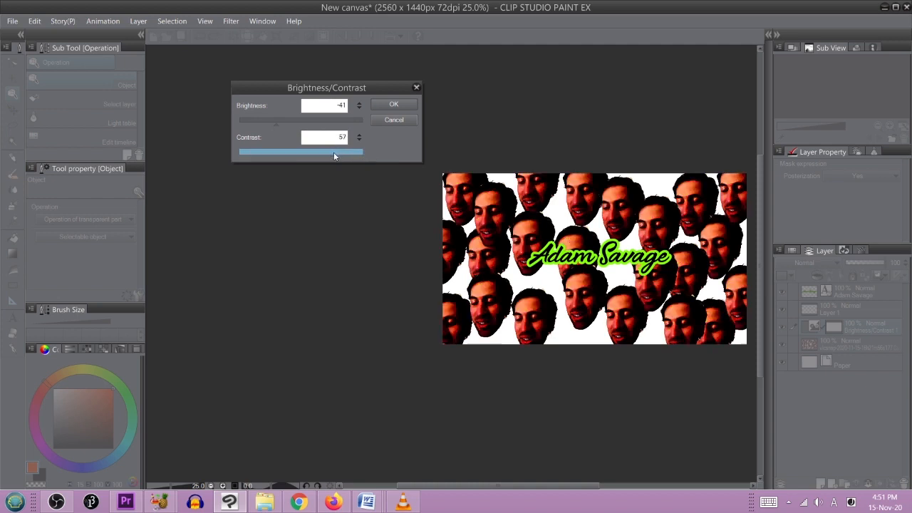
left_click(290, 120)
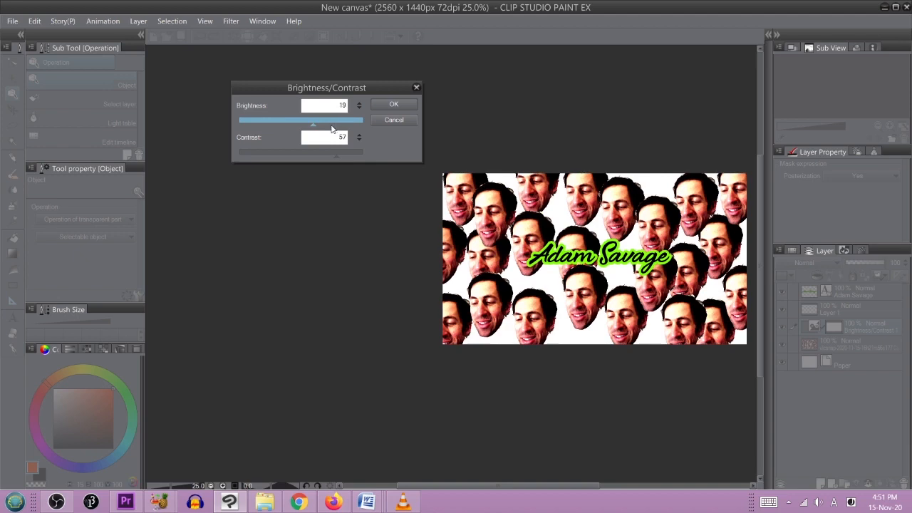
left_click(300, 127)
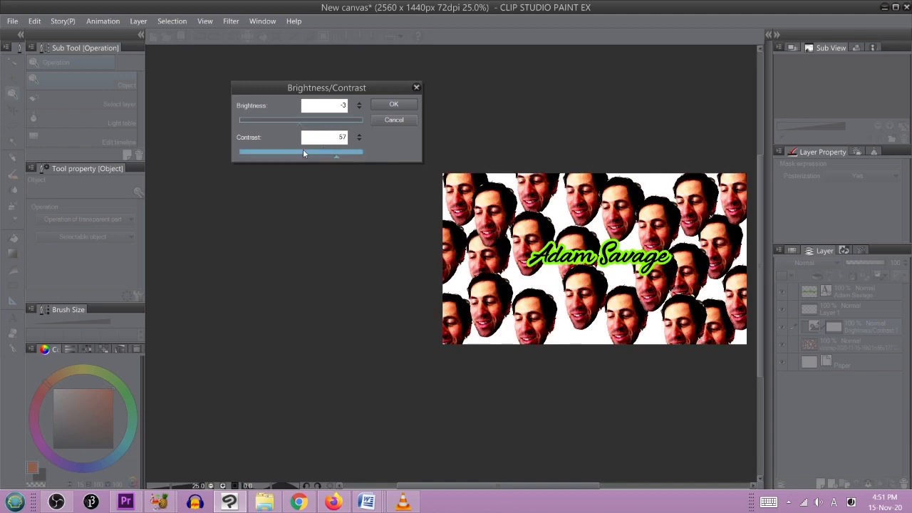
left_click(393, 105)
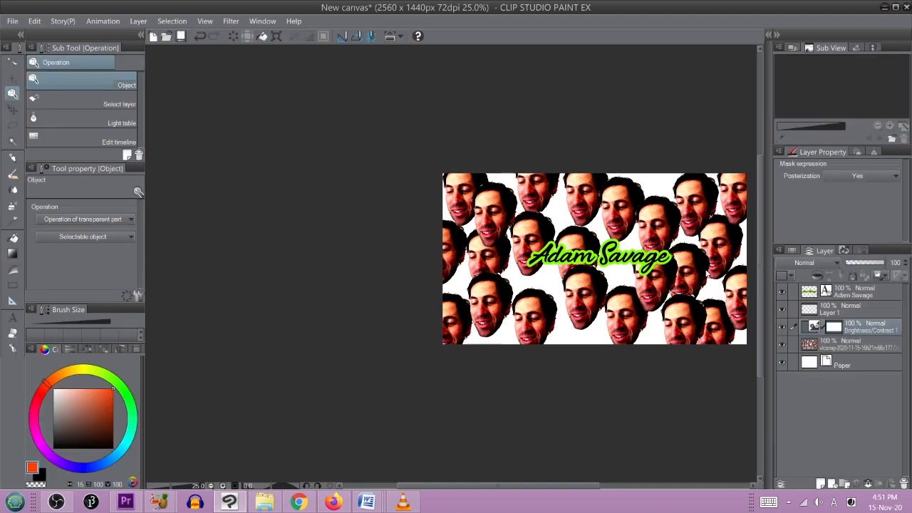
Step: Move Layer 1 below the merged heads layer so it sits directly above Paper
left_click_drag(627, 248, 561, 254)
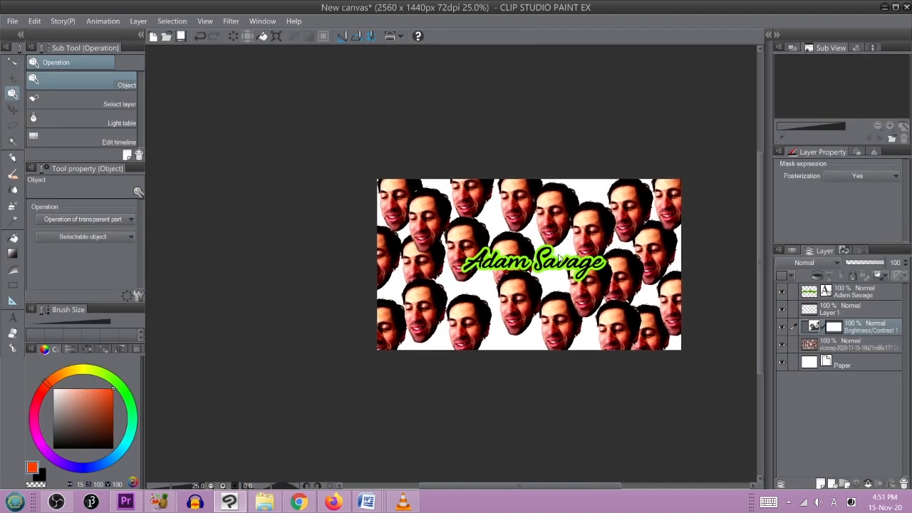
scroll(557, 262, "up", 3)
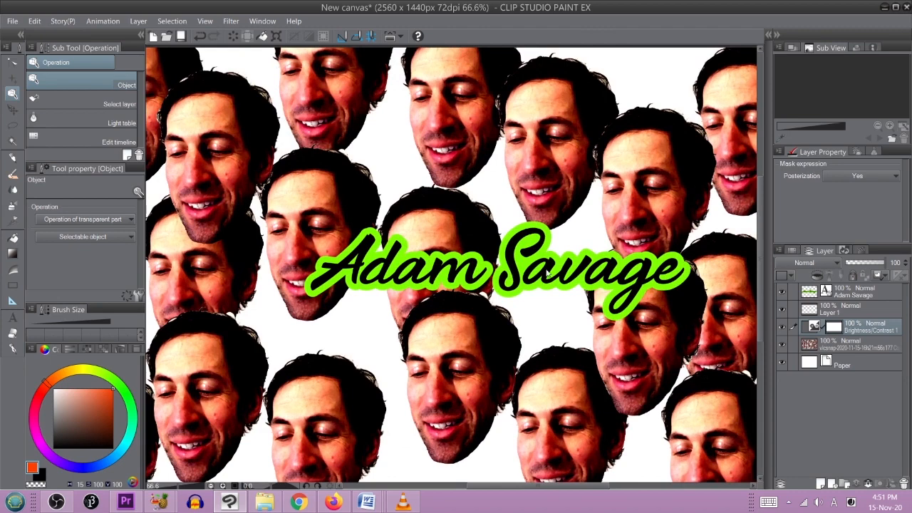
scroll(550, 273, "down", 2)
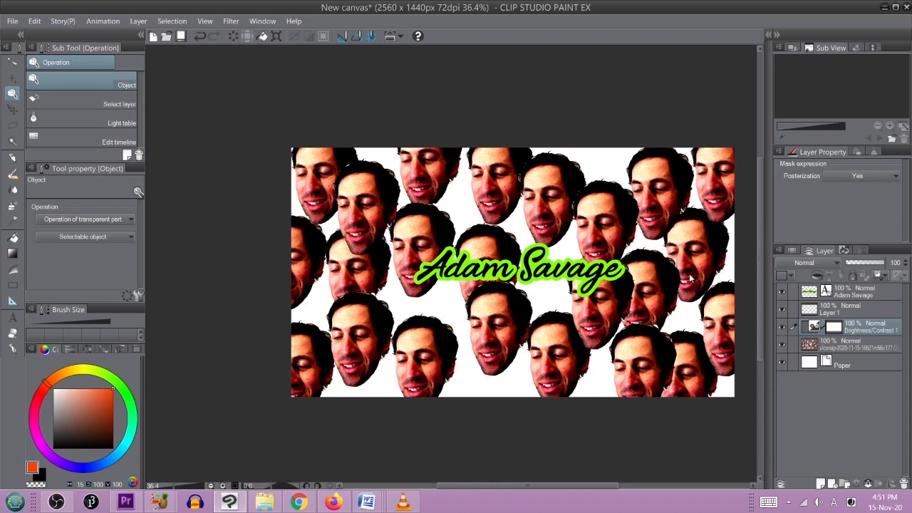
left_click(829, 312)
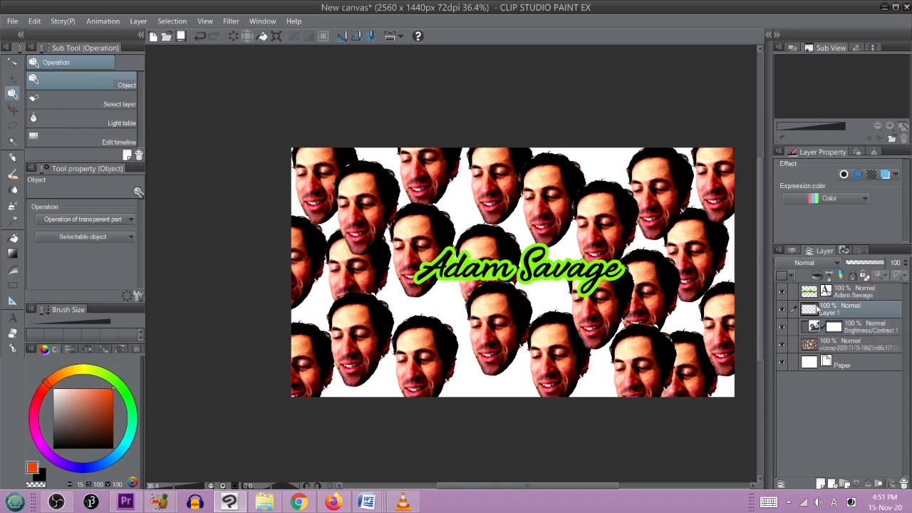
left_click_drag(838, 312, 844, 346)
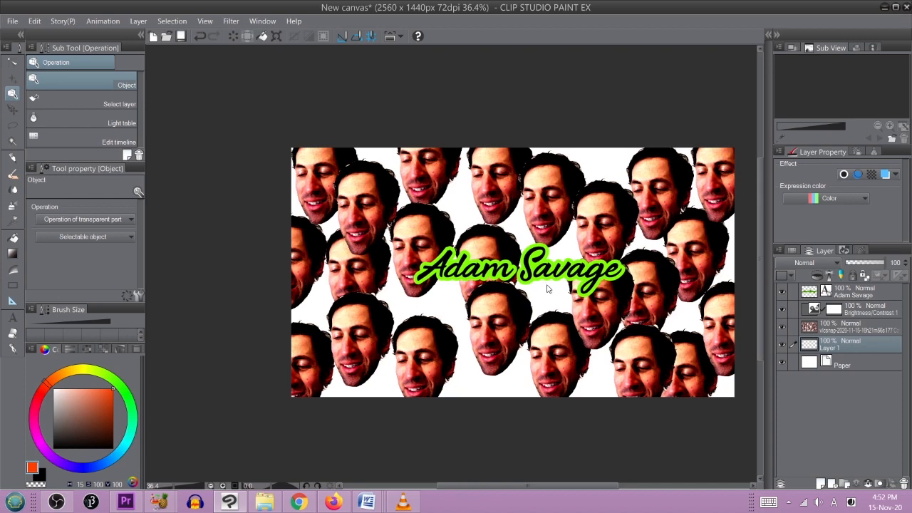
Step: Select the whole canvas and fill Layer 1 with a light aqua green of hue 159, saturation 63 and value 100
key("ctrl+a")
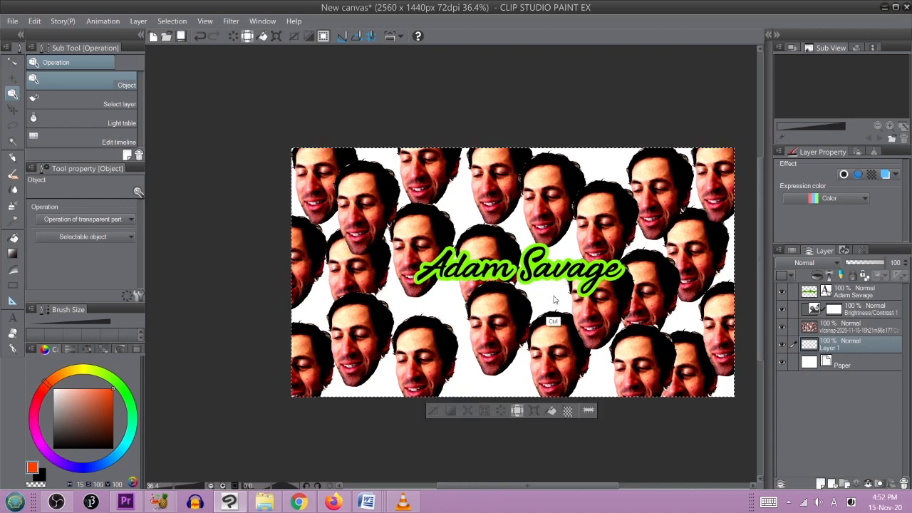
left_click(132, 432)
left_click(134, 426)
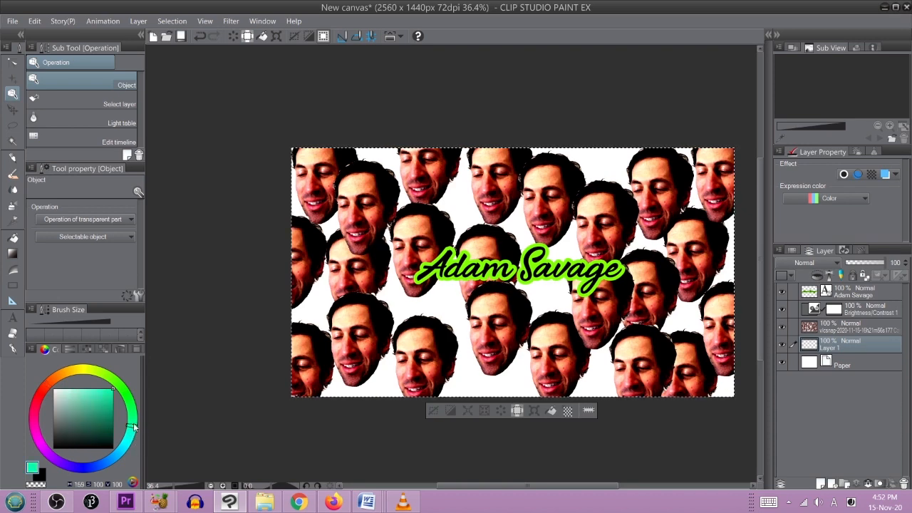
left_click_drag(94, 405, 92, 387)
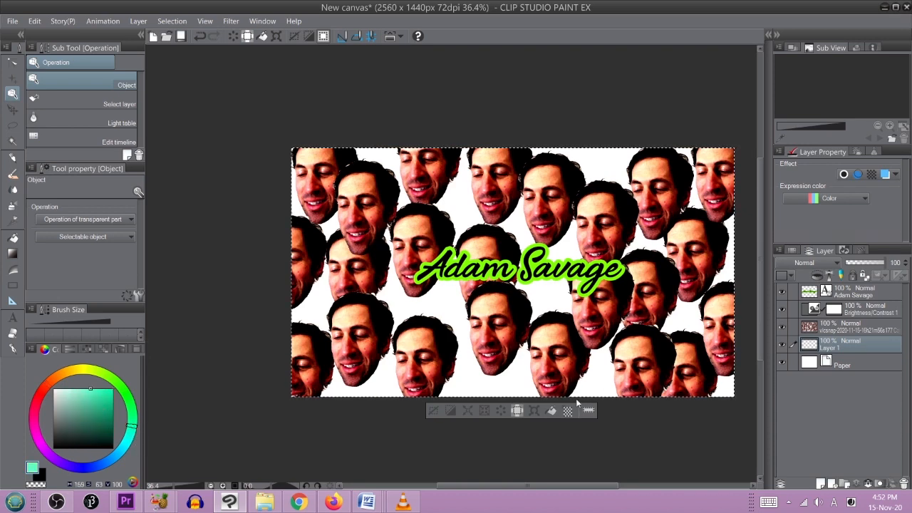
left_click(550, 412)
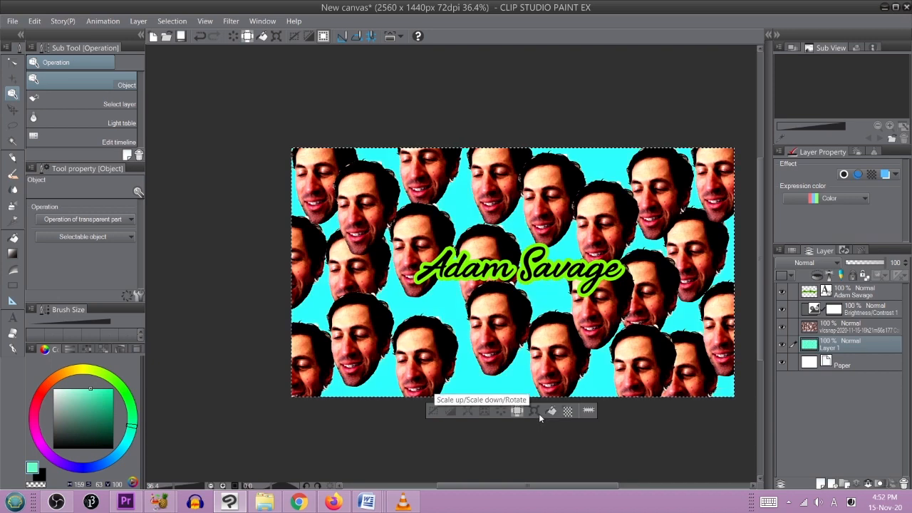
Step: Try a light red fill of hue 2 on Layer 1, and replace it with a light orange of hue 40
left_click(40, 387)
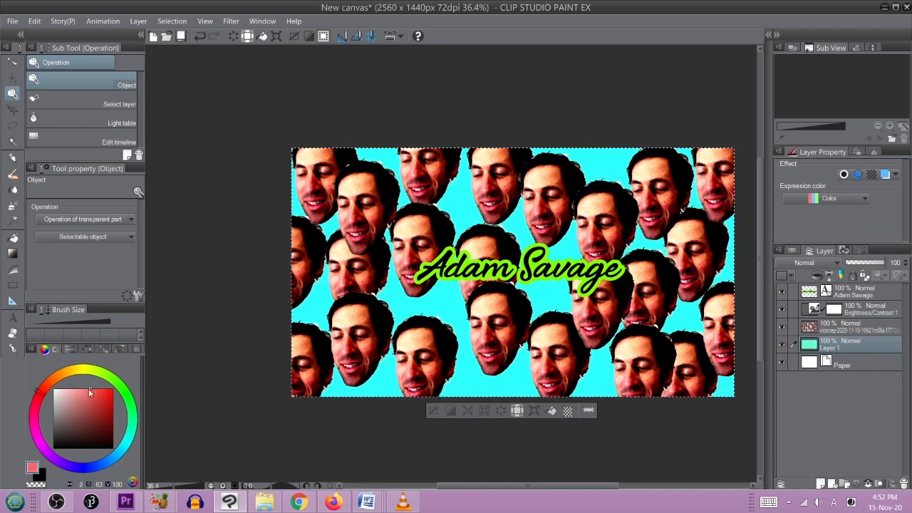
left_click(557, 411)
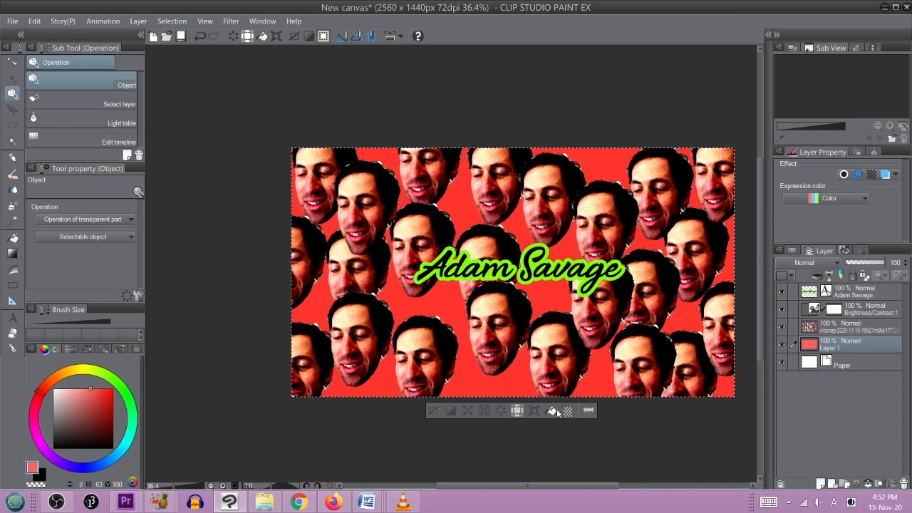
left_click(64, 371)
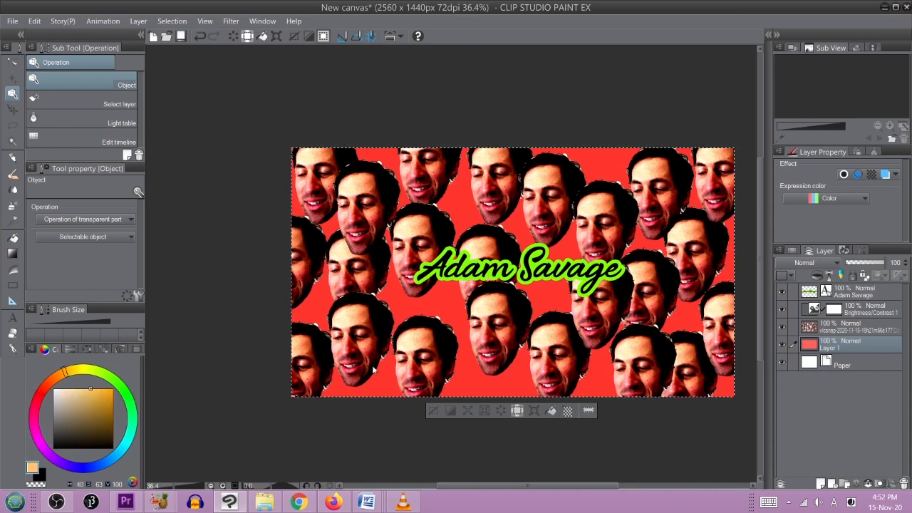
left_click(552, 411)
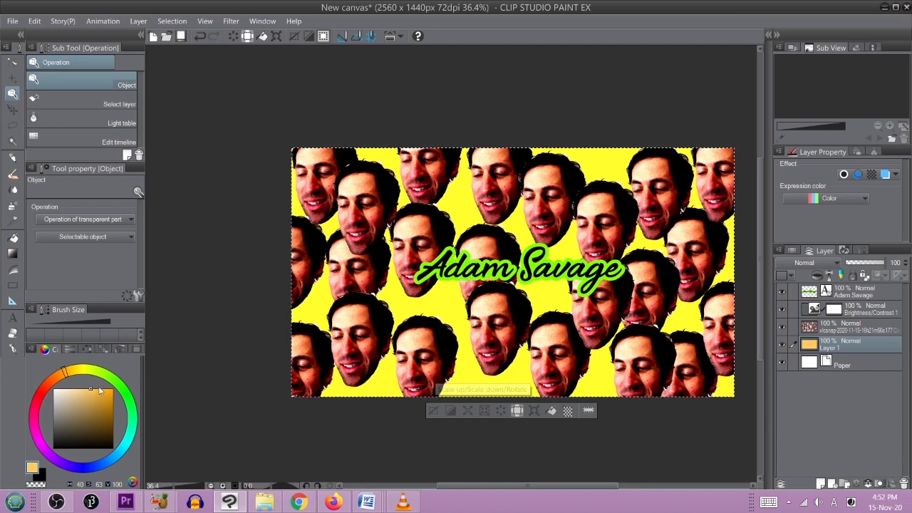
Step: Try fully saturated orange fills of hue 40 and hue 30 on Layer 1
left_click_drag(100, 401, 139, 378)
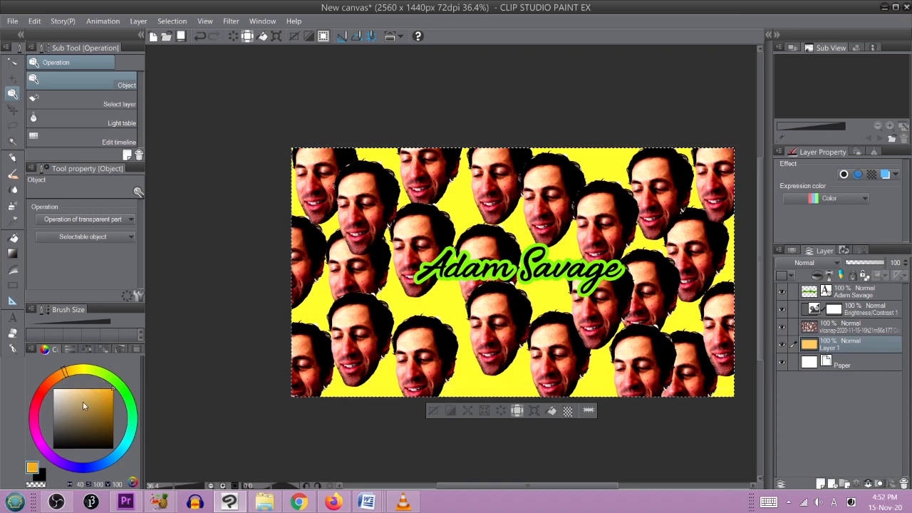
left_click(552, 409)
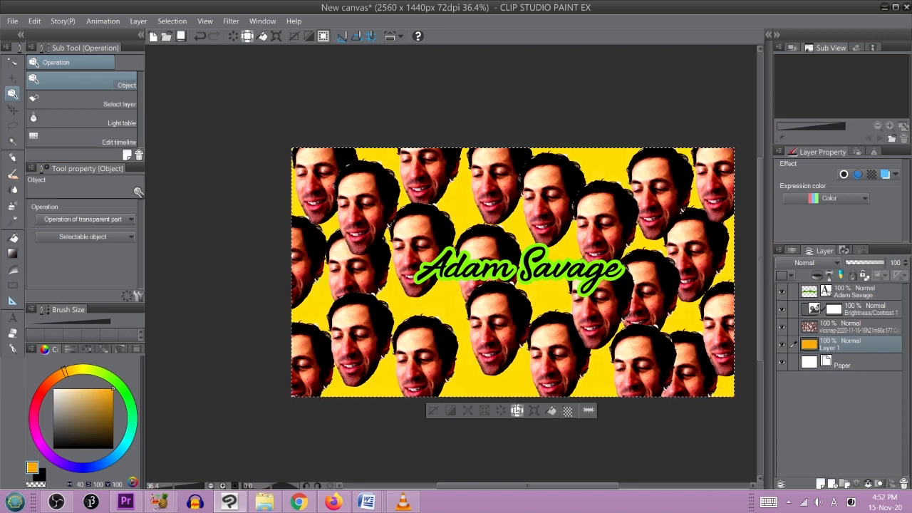
left_click_drag(61, 379, 57, 373)
left_click(552, 410)
left_click(553, 410)
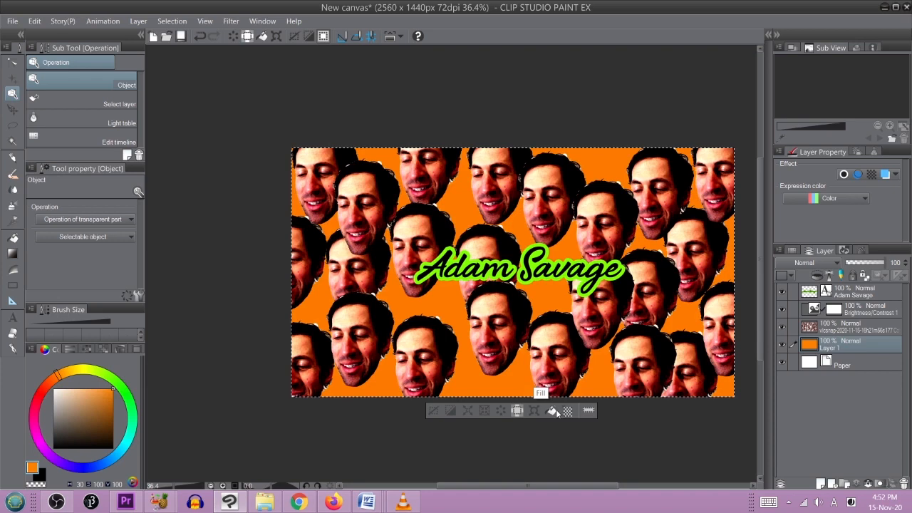
Step: Try a purple fill of hue 271 on Layer 1, and replace it with a blue of hue 209, saturation 100 and value 100
left_click(74, 460)
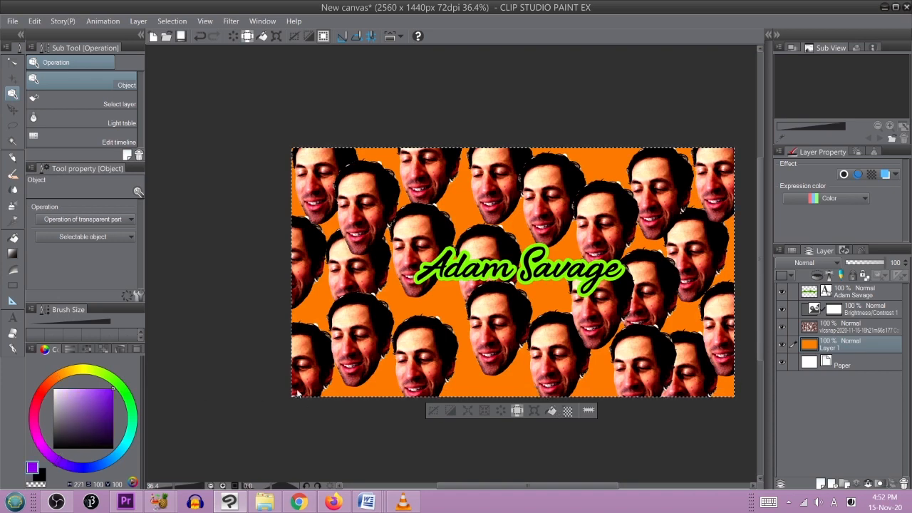
left_click(553, 411)
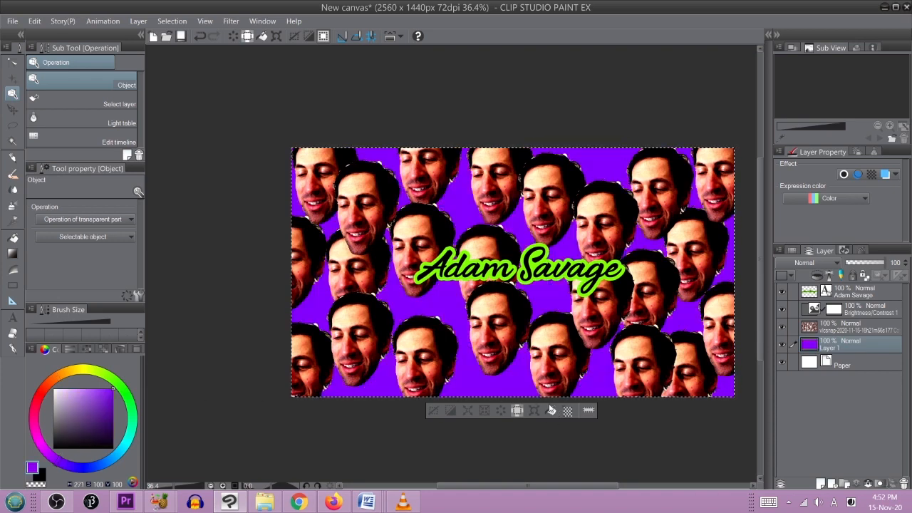
left_click(110, 456)
left_click(552, 411)
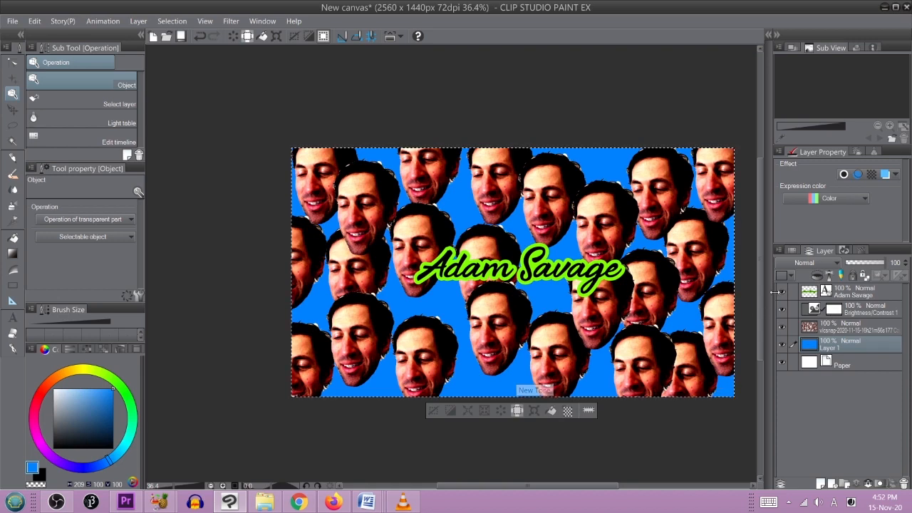
Step: Hide the script name text layer and Layer 1, and clear the canvas selection
left_click(781, 293)
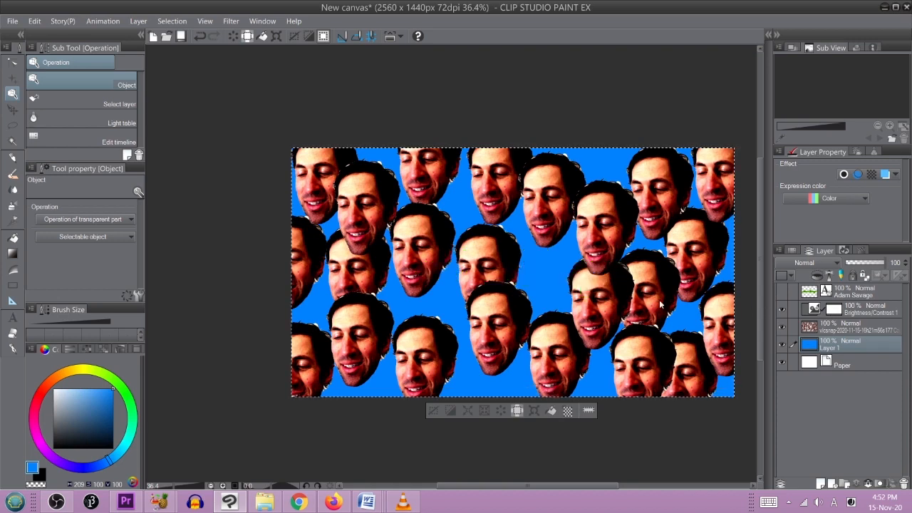
left_click(782, 328)
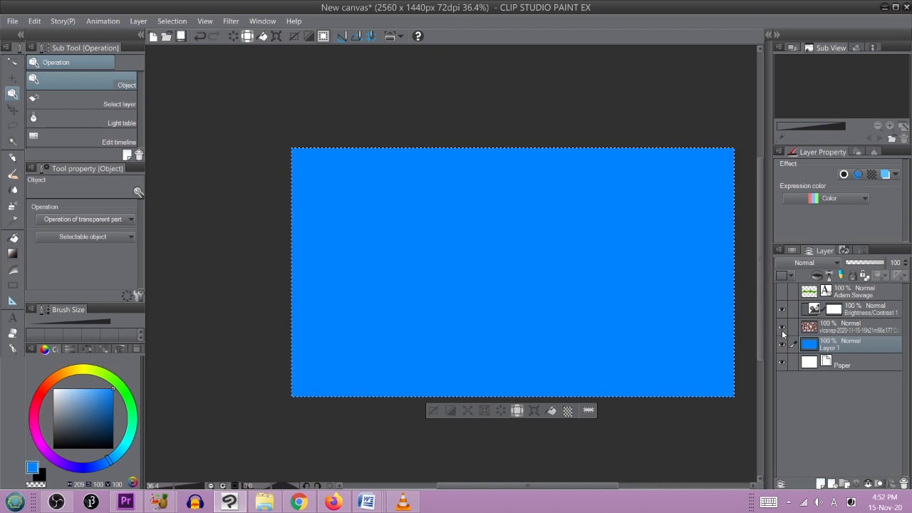
left_click(782, 329)
left_click(782, 344)
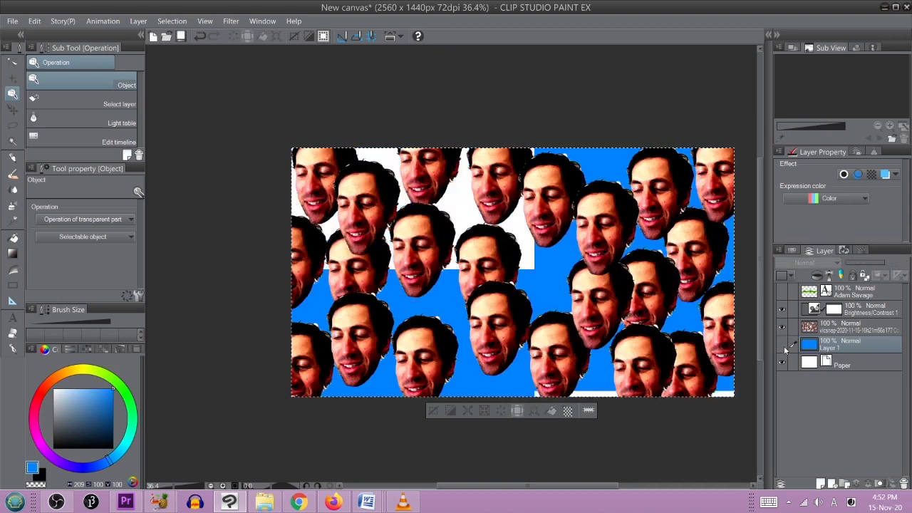
left_click(435, 410)
Step: Try auto-selecting the white hair fringe on the merged heads layer with a low colour margin, referring to the edited layer only
left_click(823, 328)
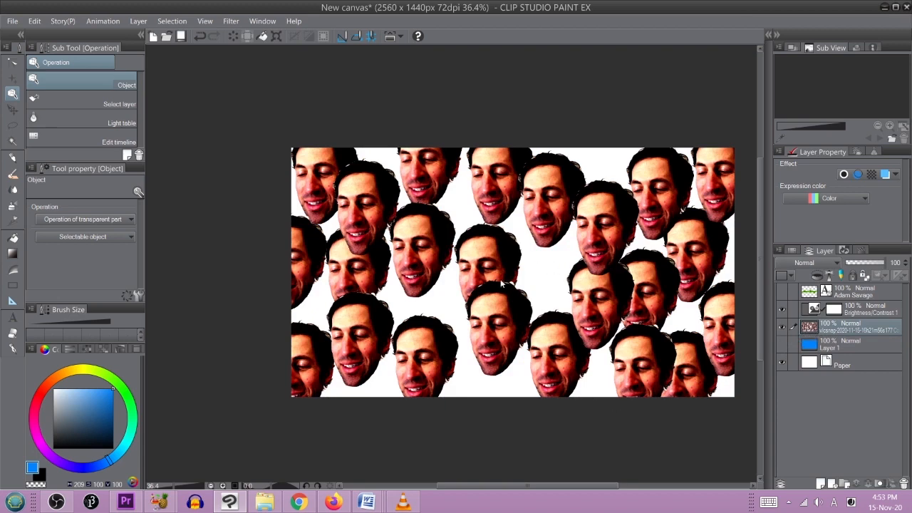
scroll(542, 277, "up", 1)
scroll(539, 278, "up", 1)
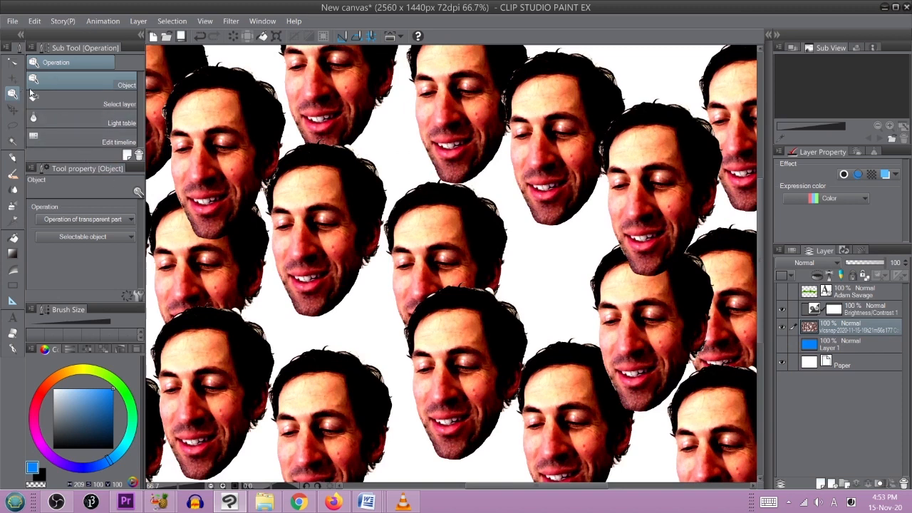
left_click(13, 141)
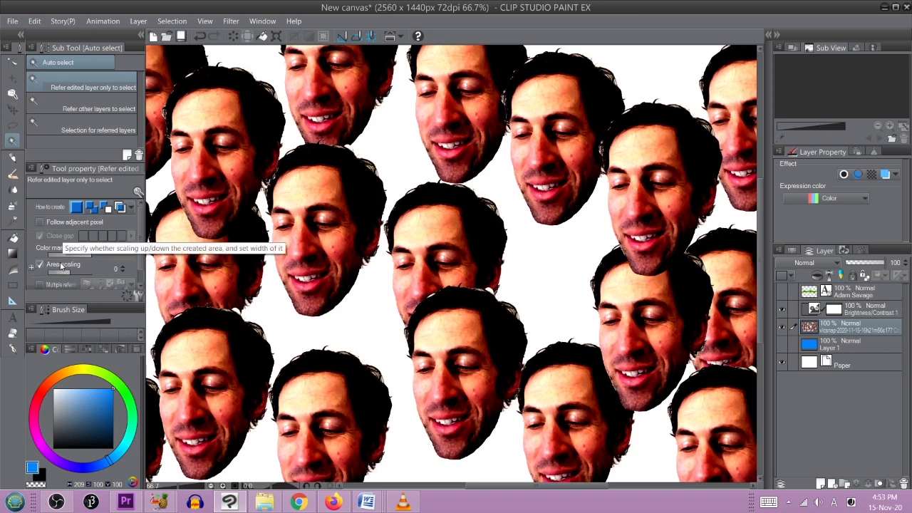
left_click_drag(89, 255, 56, 265)
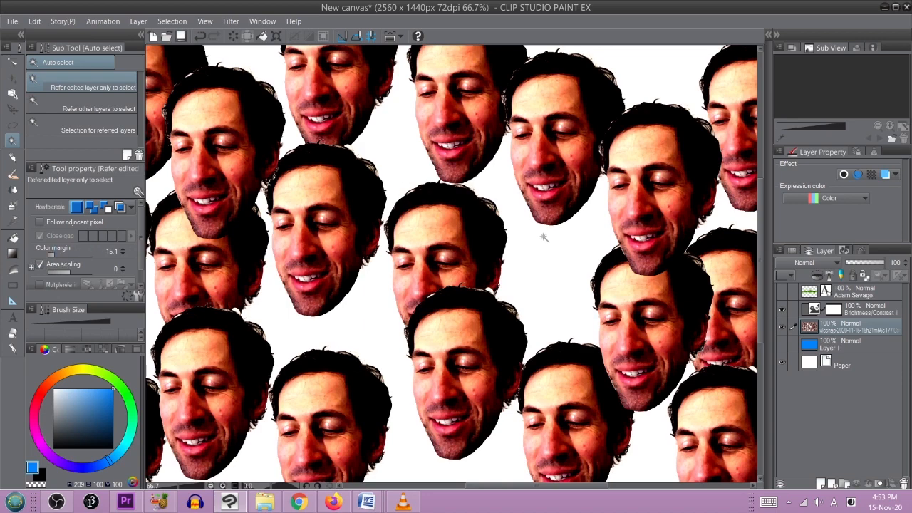
scroll(597, 127, "up", 15)
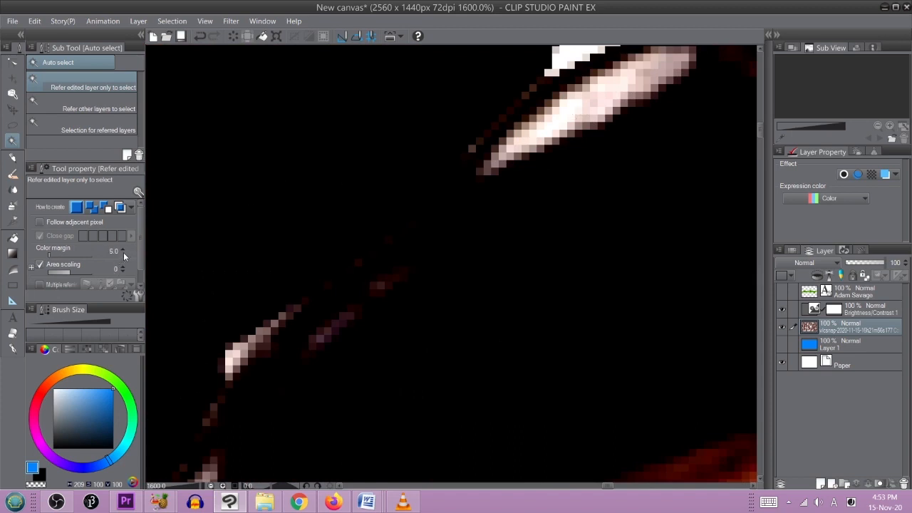
left_click(575, 109)
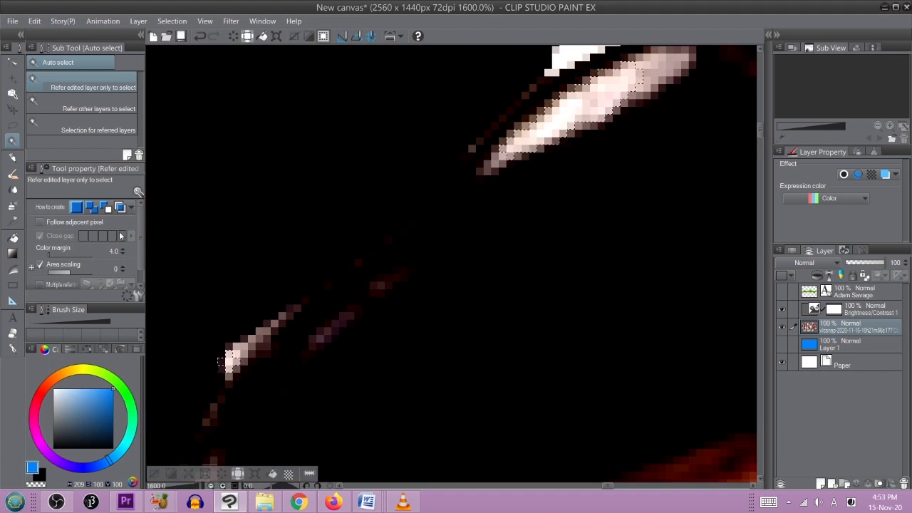
Step: Drop the fringe selection, try it again with a colour margin of 8, and clear it
left_click(122, 250)
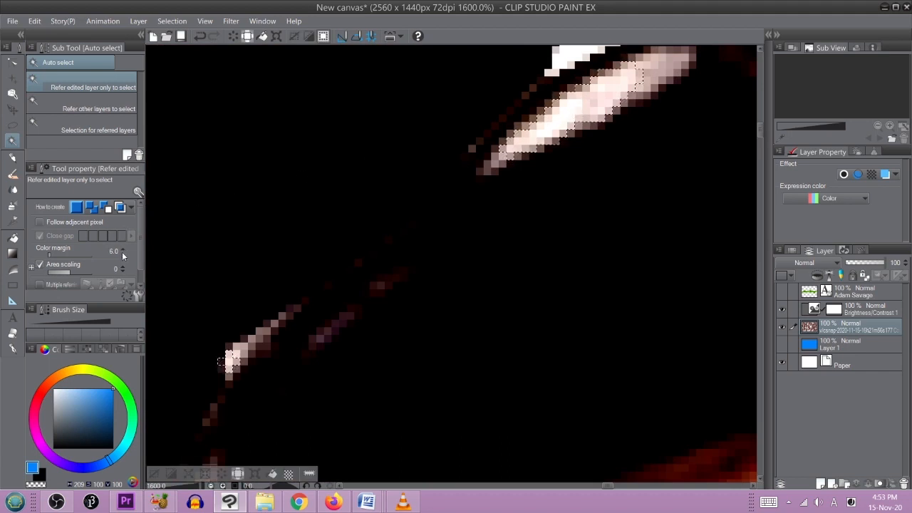
key("ctrl+d")
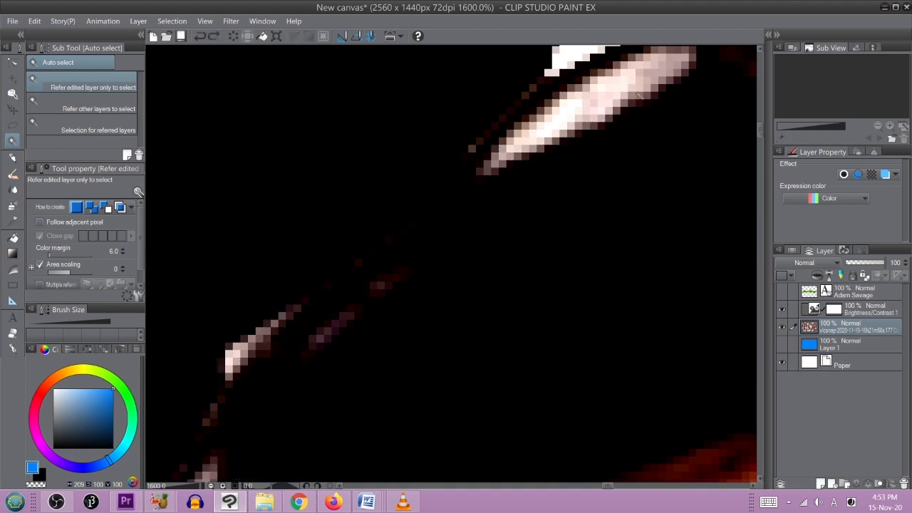
left_click(574, 109)
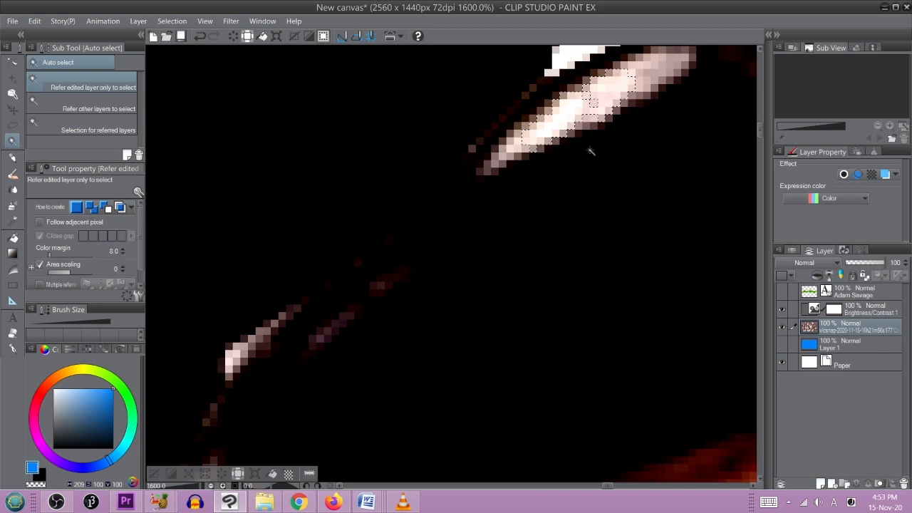
key("ctrl+d")
Step: Retry the auto-selection of the white hair fringe while raising the colour margin stepwise to 15
left_click(570, 110)
left_click(123, 248)
left_click(123, 248)
left_click(122, 248)
left_click(123, 248)
key("ctrl+d")
left_click(588, 114)
left_click(123, 248)
left_click(122, 248)
key("ctrl+d")
left_click(583, 108)
Step: Check which areas are auto-selected across all the heads, and clear the selection
key("ctrl+alt+0")
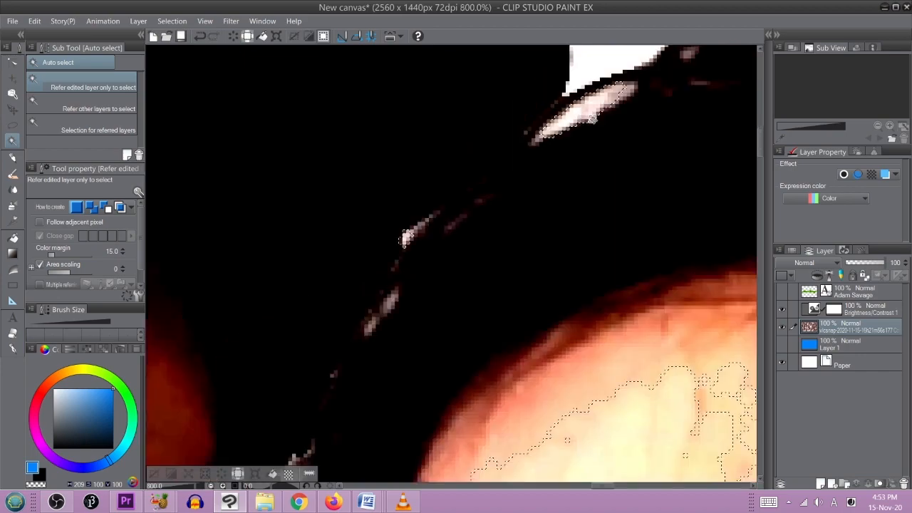
scroll(710, 244, "down", 3)
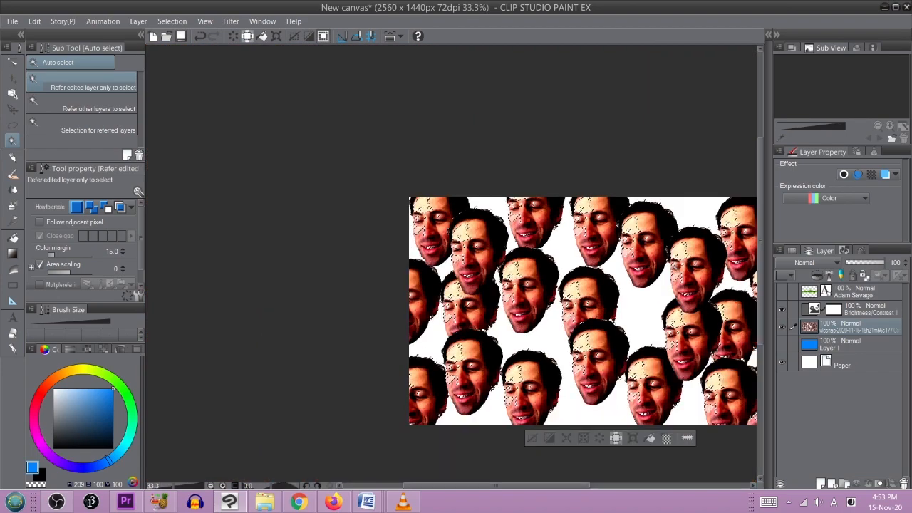
scroll(677, 257, "up", 1)
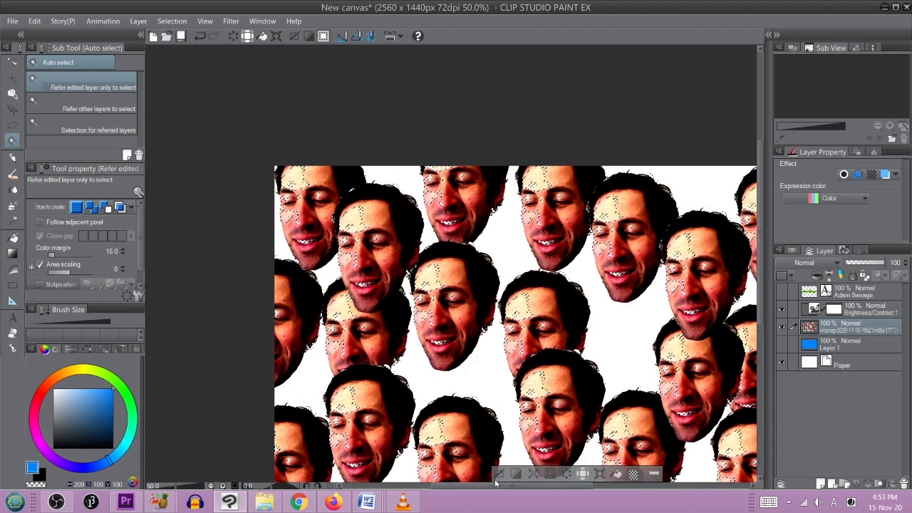
scroll(541, 431, "down", 1)
left_click_drag(679, 355, 608, 263)
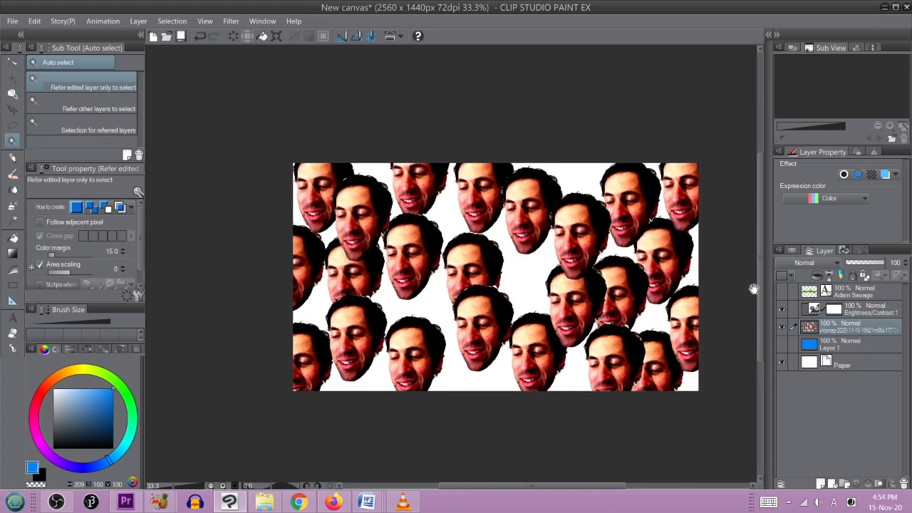
Step: Show Layer 1 again and add a new raster layer directly above the merged heads layer
left_click(791, 347)
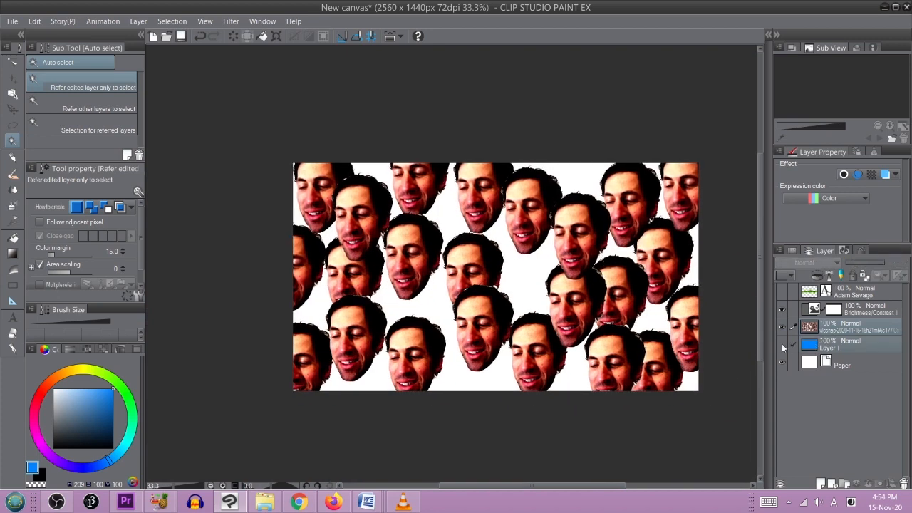
left_click(783, 345)
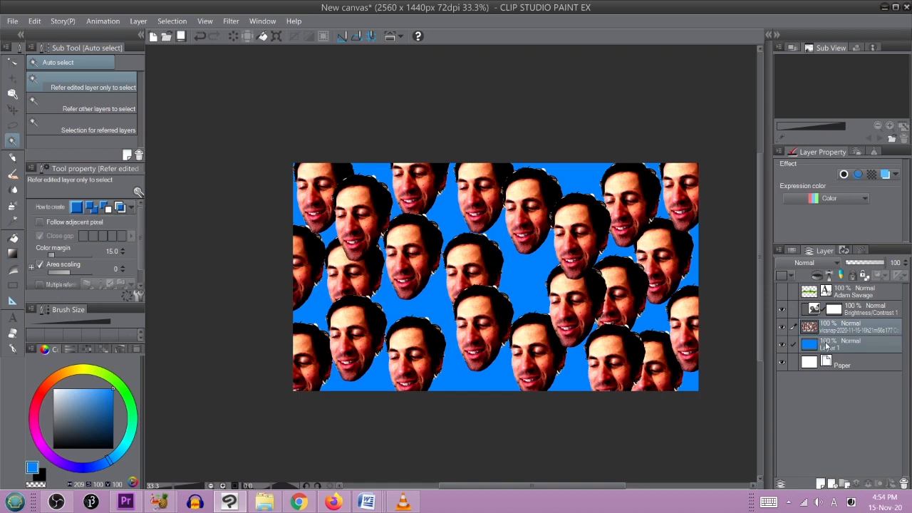
left_click(821, 485)
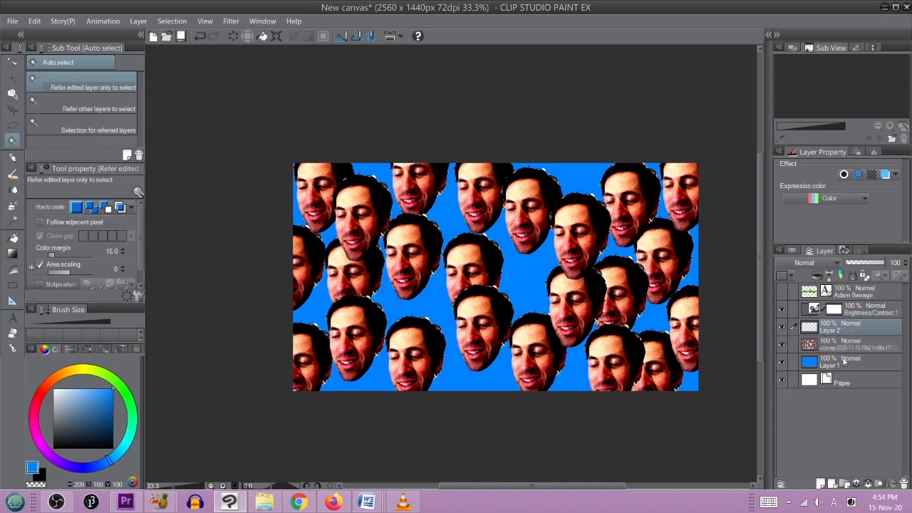
scroll(541, 168, "up", 5)
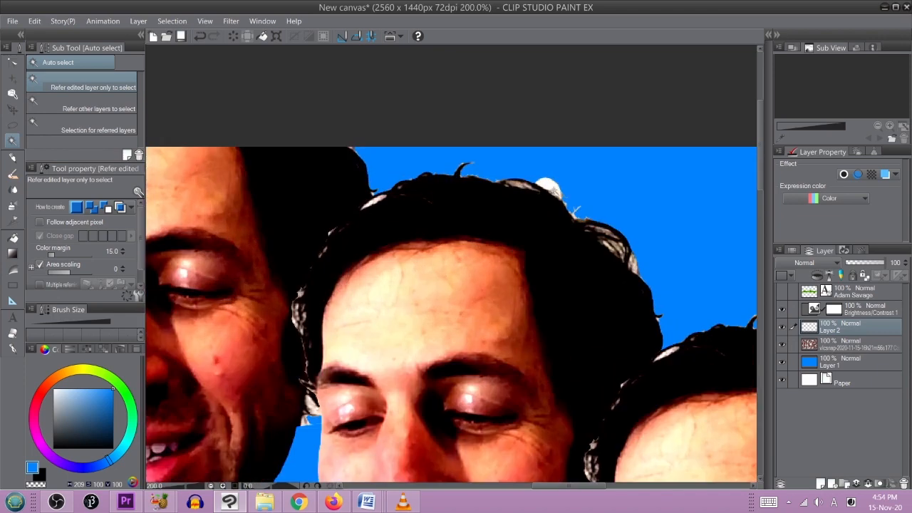
left_click(550, 187)
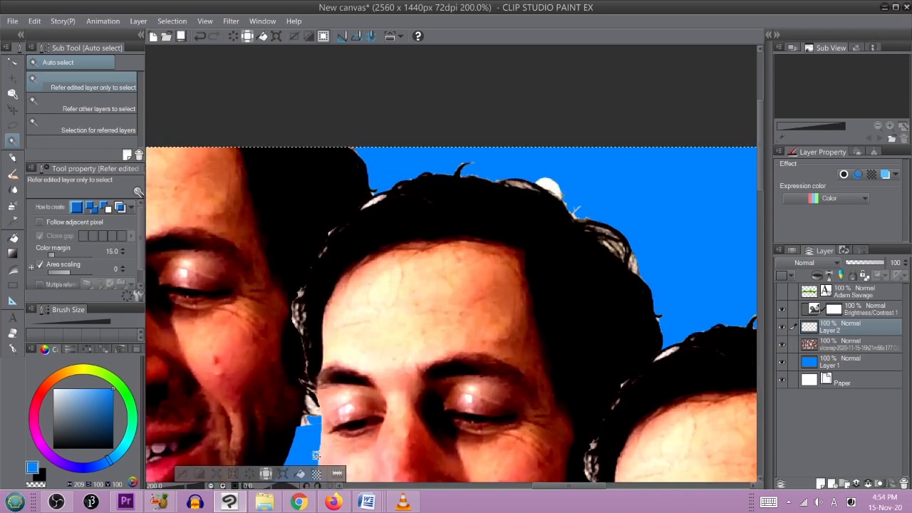
left_click(181, 475)
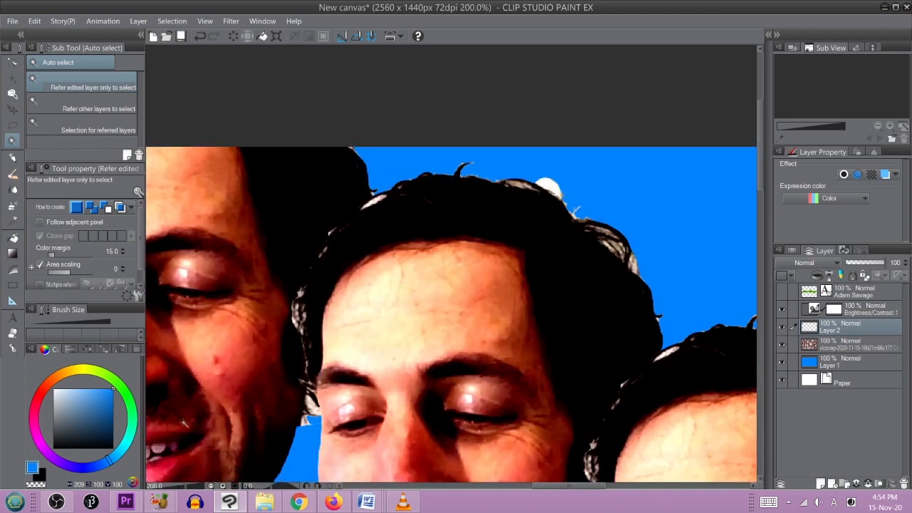
Step: Auto-select the light face and hair-fringe areas of the heads, referring to other layers with a colour margin of 99
left_click(63, 108)
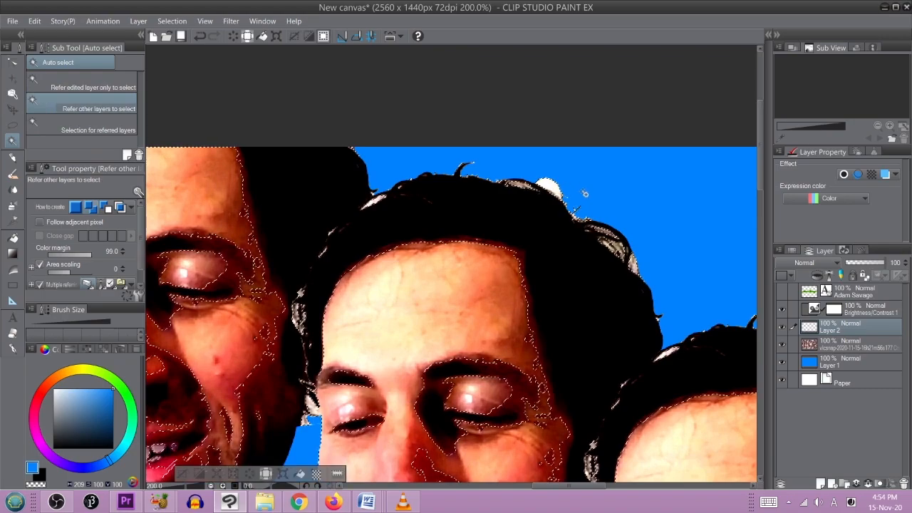
scroll(584, 194, "down", 5)
scroll(587, 194, "down", 1)
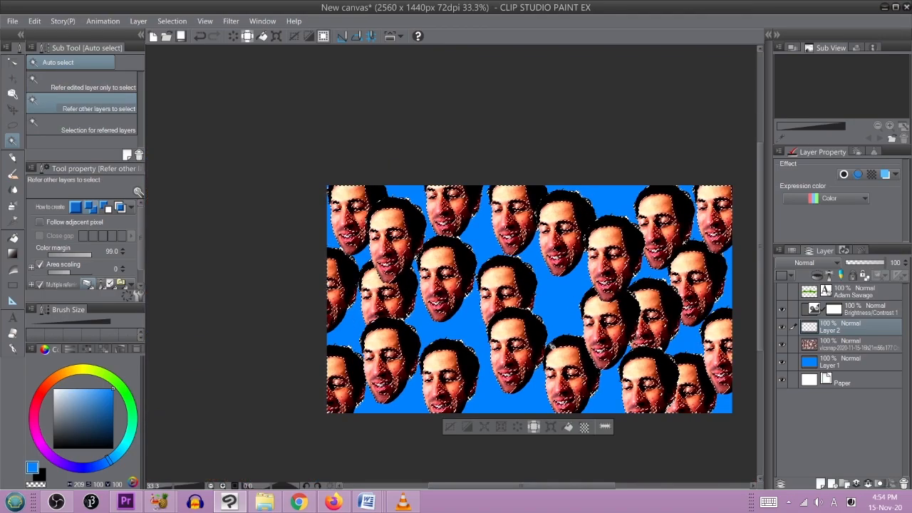
Step: Fill the selected areas on Layer 2 with blue, replace that with an orange of hue 22 and saturation 100, and clear the selection
left_click(567, 427)
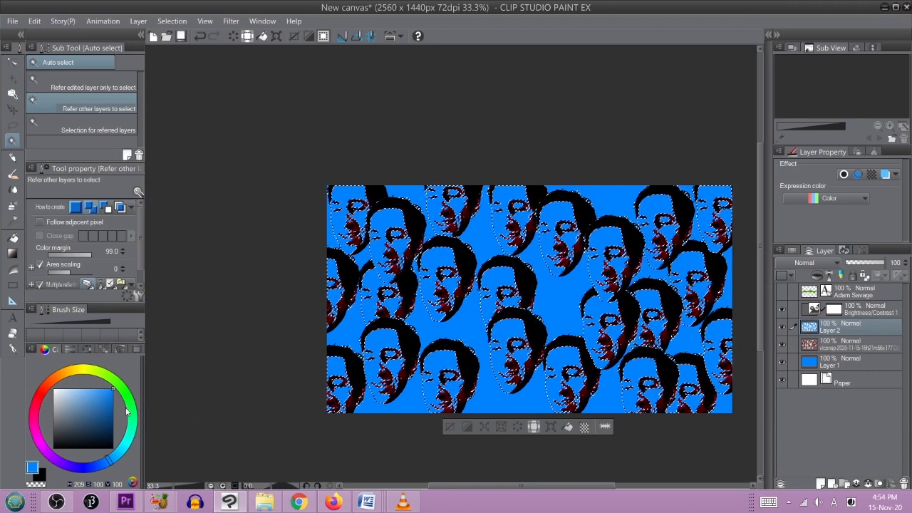
left_click(51, 379)
left_click(568, 428)
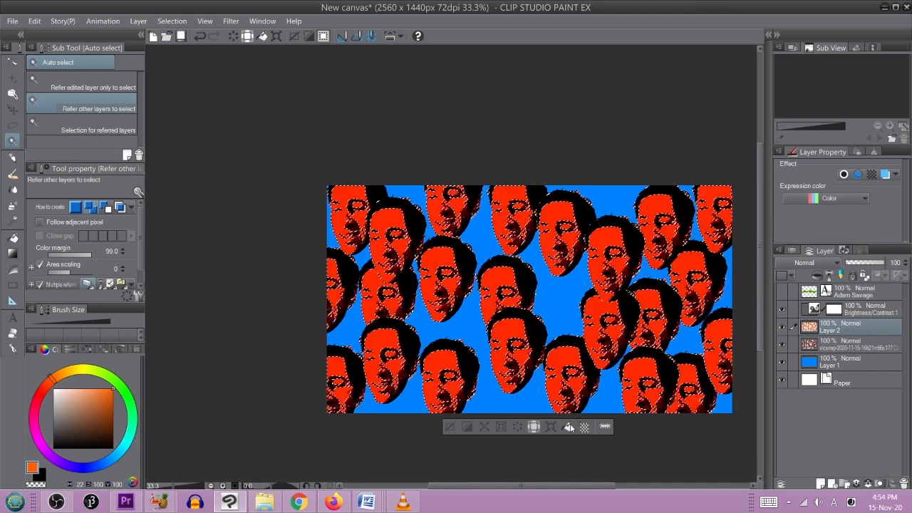
left_click(449, 427)
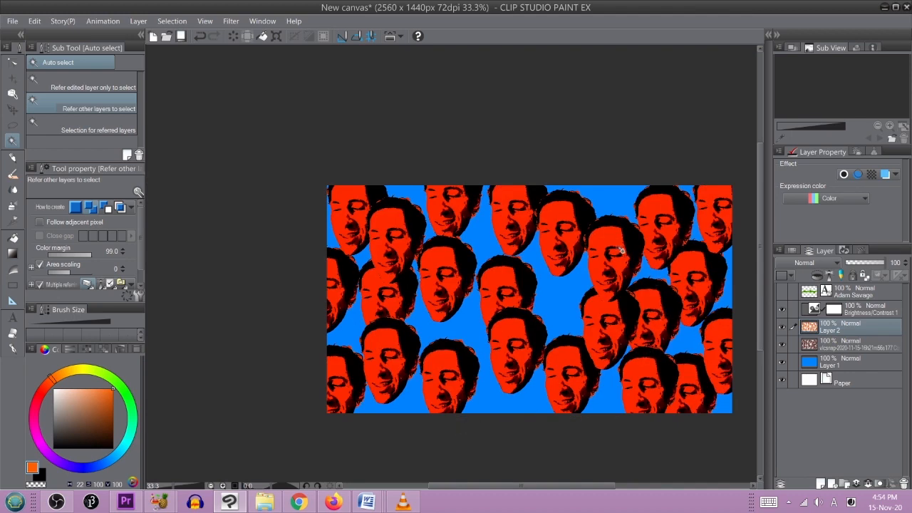
scroll(596, 271, "up", 4)
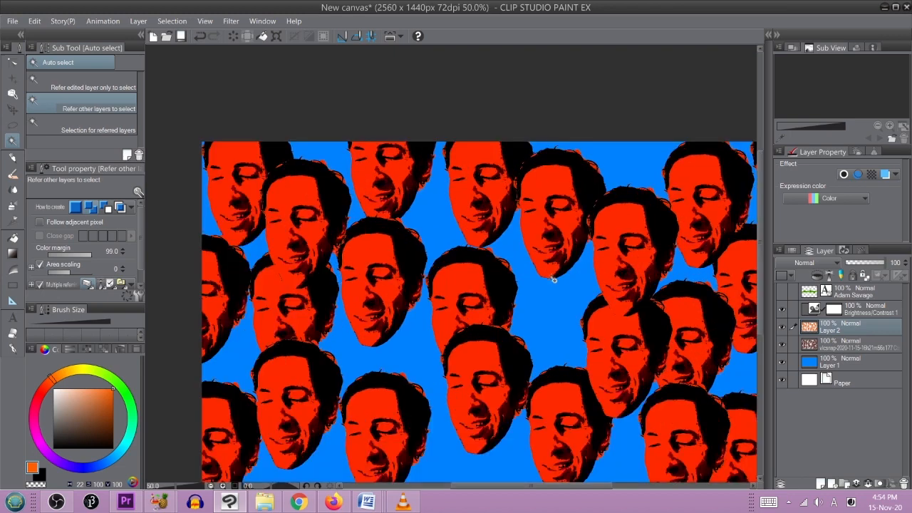
scroll(589, 269, "down", 4)
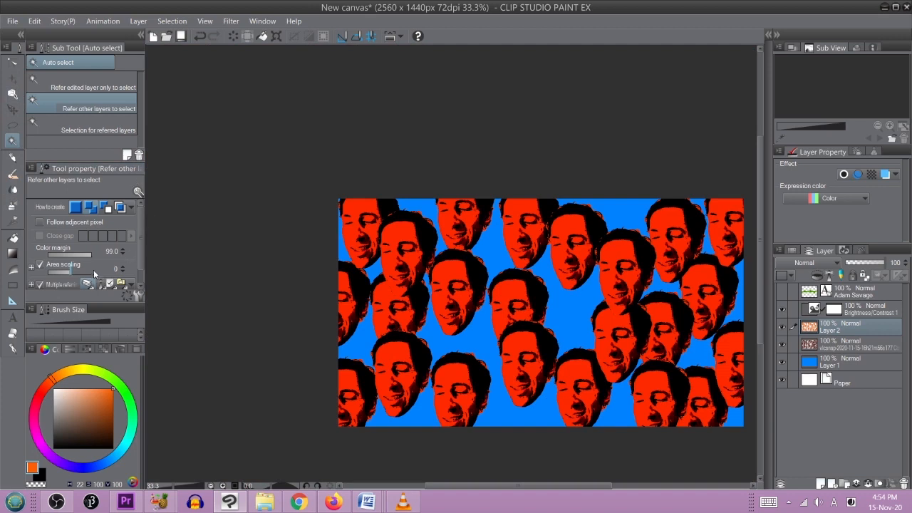
Step: Auto-select the blue background around the heads with a colour margin of 5 and an area scaling of -5
left_click_drag(90, 255, 60, 255)
left_click(481, 335)
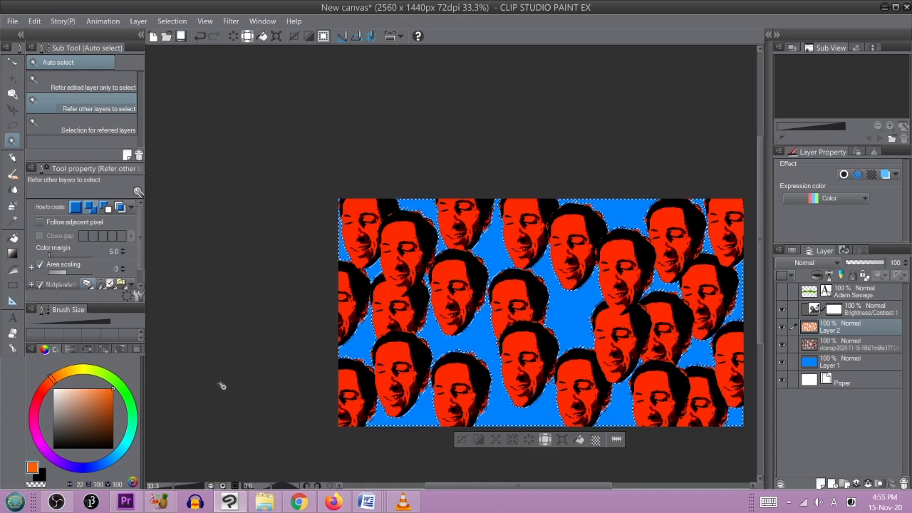
left_click(122, 271)
left_click(122, 271)
key("ctrl+d")
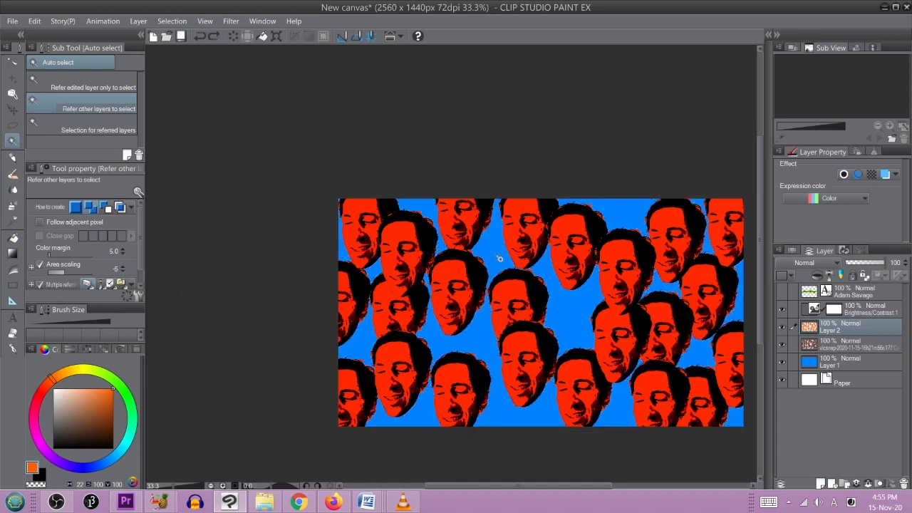
left_click(500, 254)
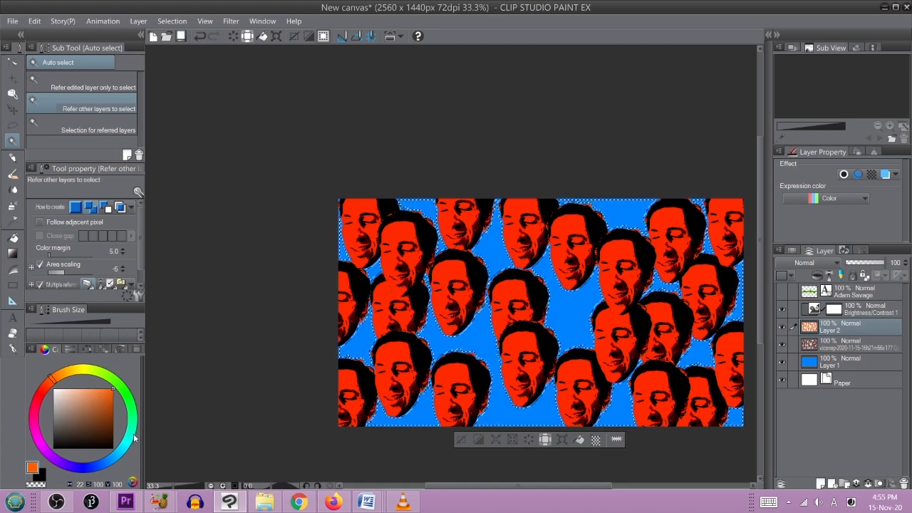
Step: Fill the selected background on Layer 2 with a pale pink of hue 302, saturation 25 and brightness 100
left_click_drag(46, 450, 38, 442)
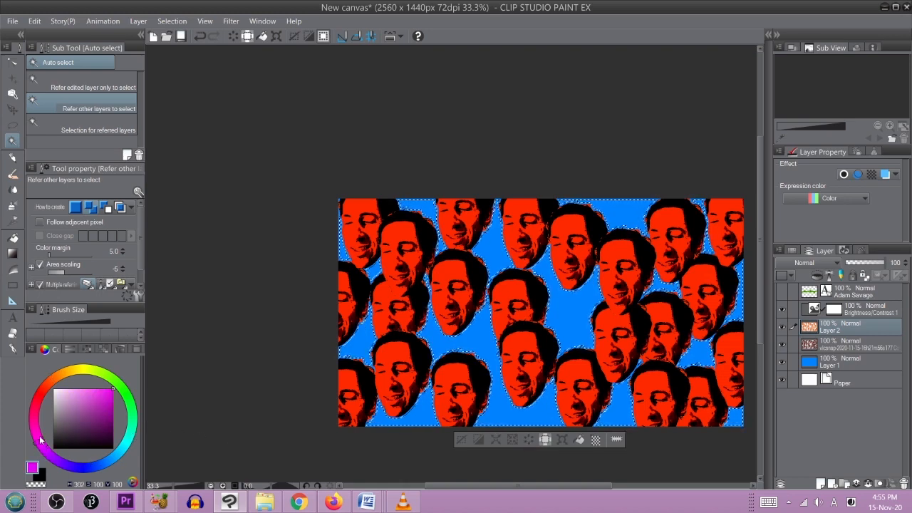
left_click(68, 388)
left_click(578, 439)
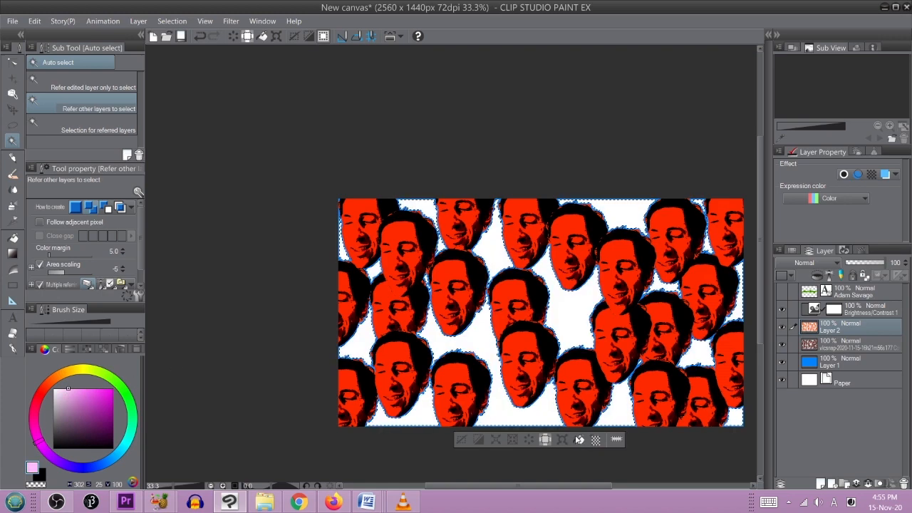
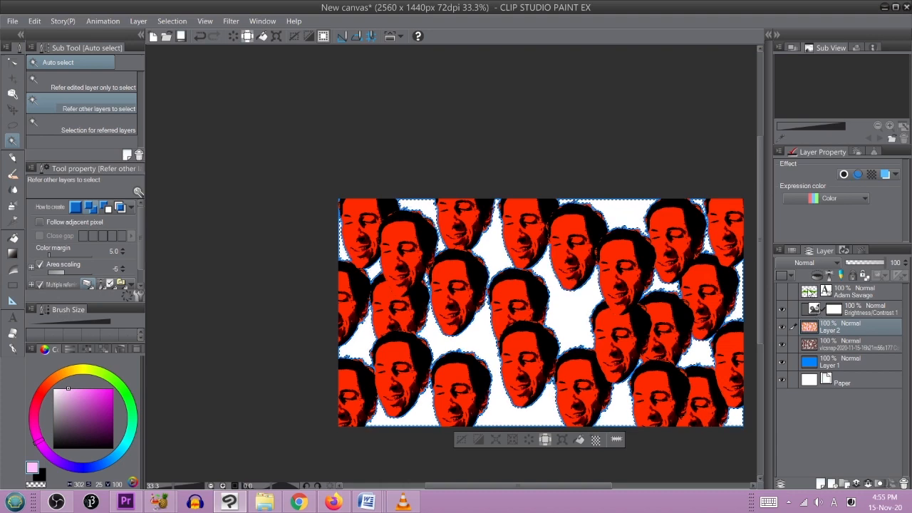
Step: Check what the Brightness/Contrast correction layer and Layer 2 contribute by hiding and showing each of them
left_click(811, 292)
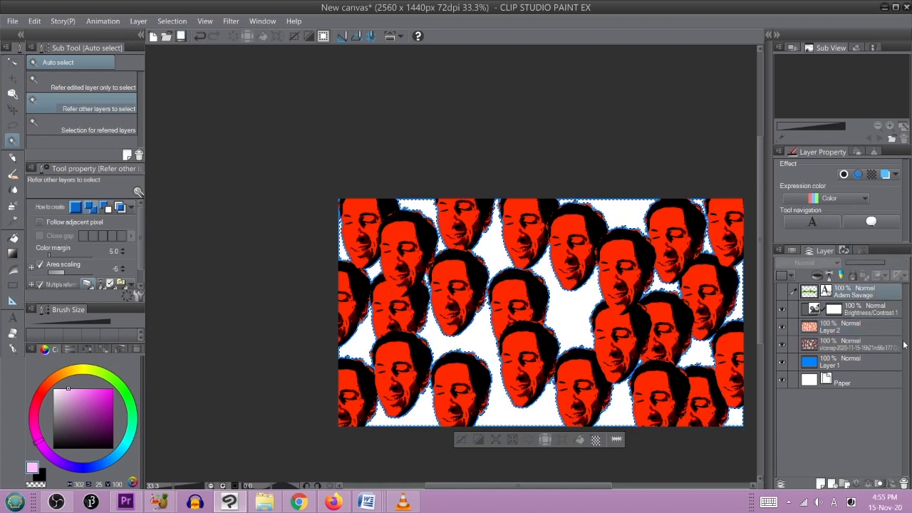
left_click(782, 310)
left_click(782, 309)
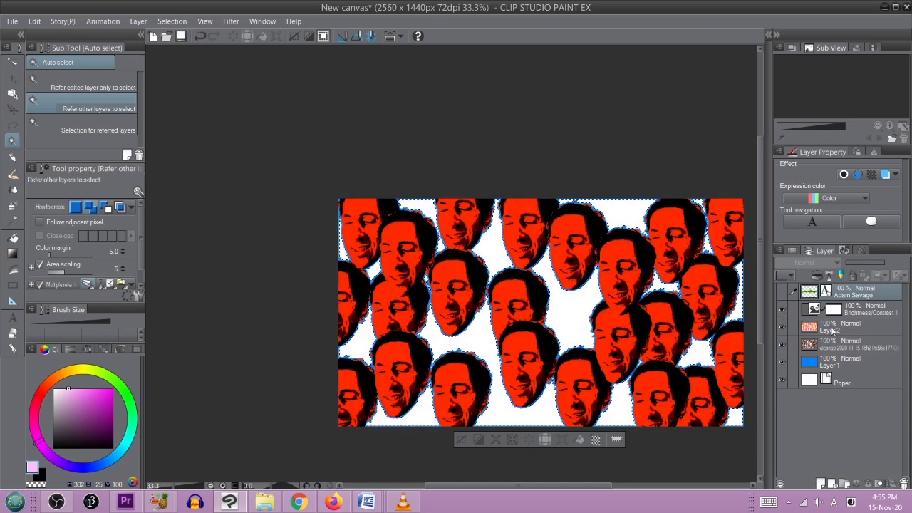
left_click(843, 349)
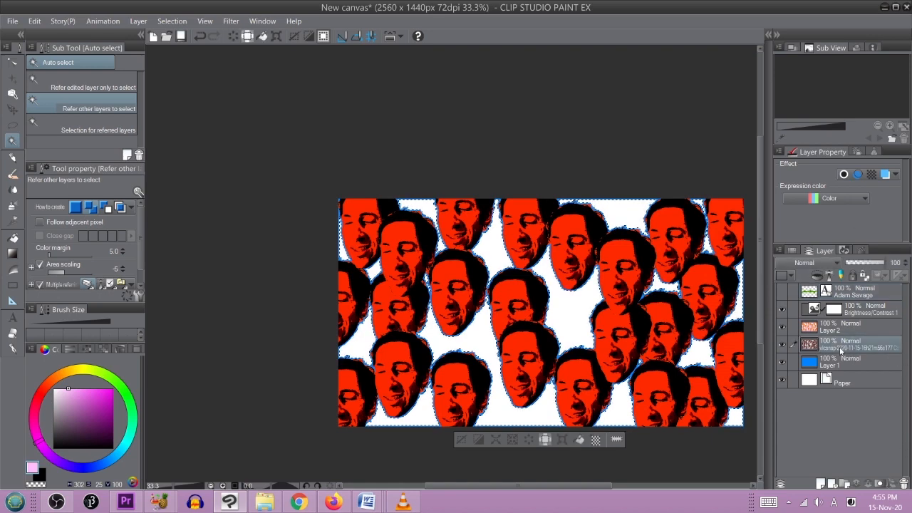
left_click(782, 329)
left_click(782, 328)
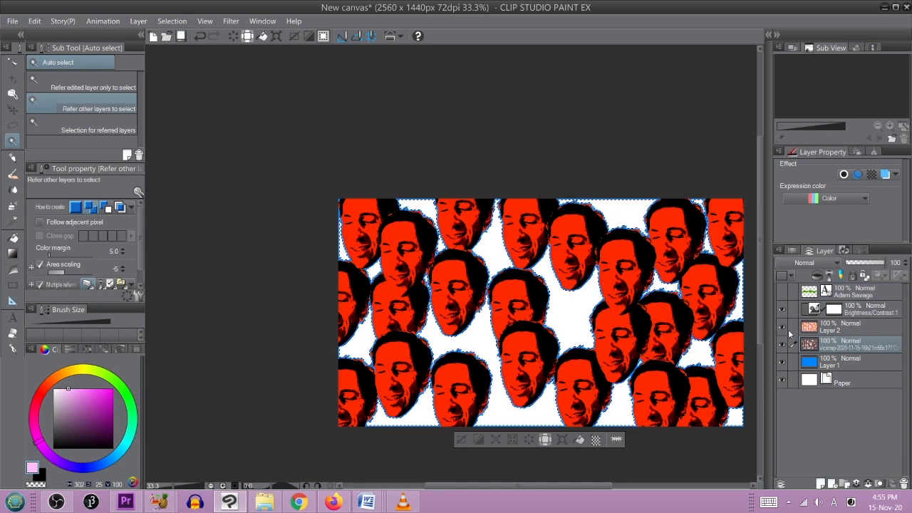
Step: Clear the selection and add a new raster layer directly below the merged heads layer
left_click(459, 440)
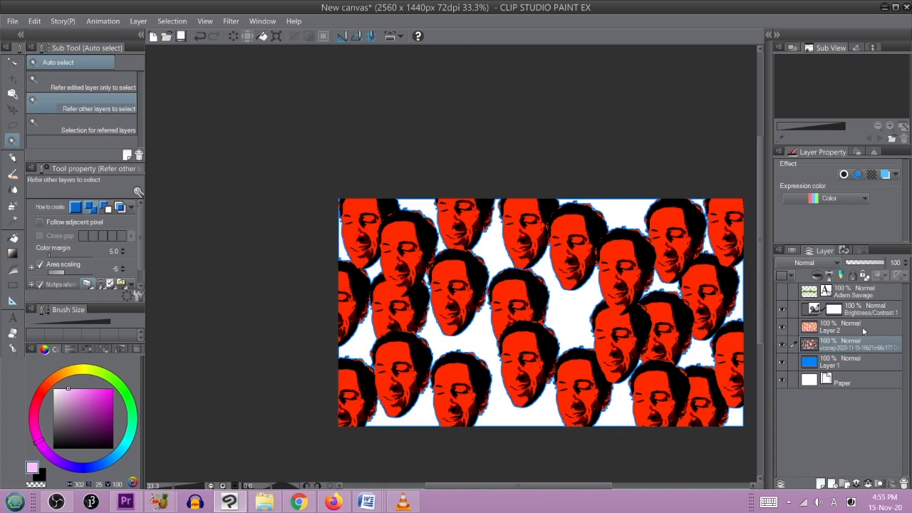
left_click(822, 484)
left_click_drag(839, 348, 827, 369)
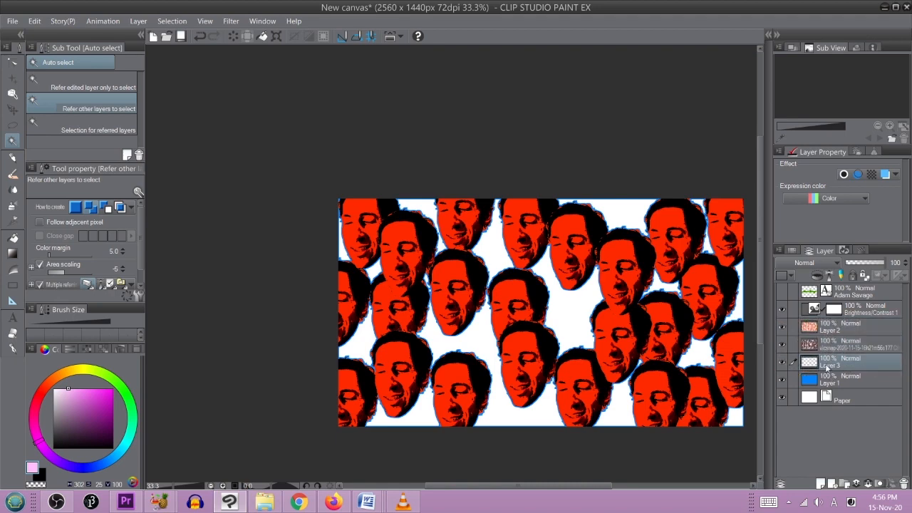
Step: Auto-select the white background around the heads with an area scaling of -6 while Layer 3 is active
left_click(573, 317)
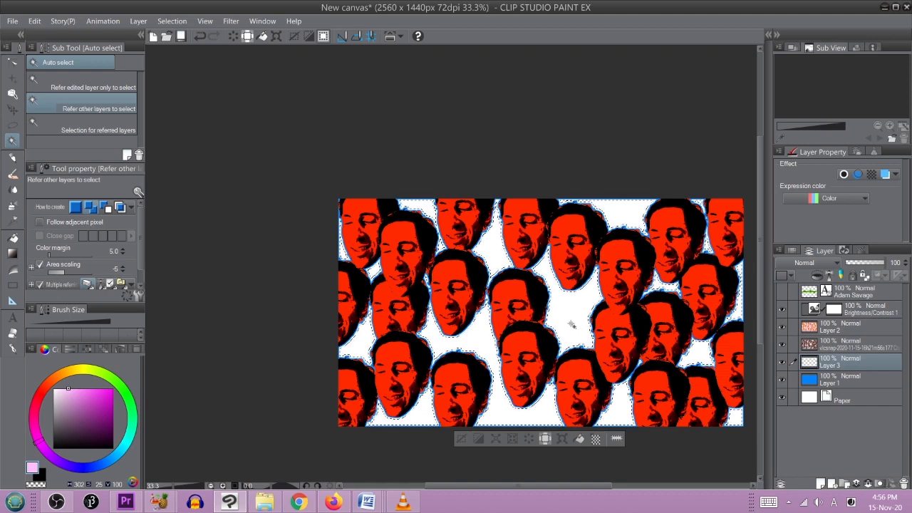
left_click(122, 271)
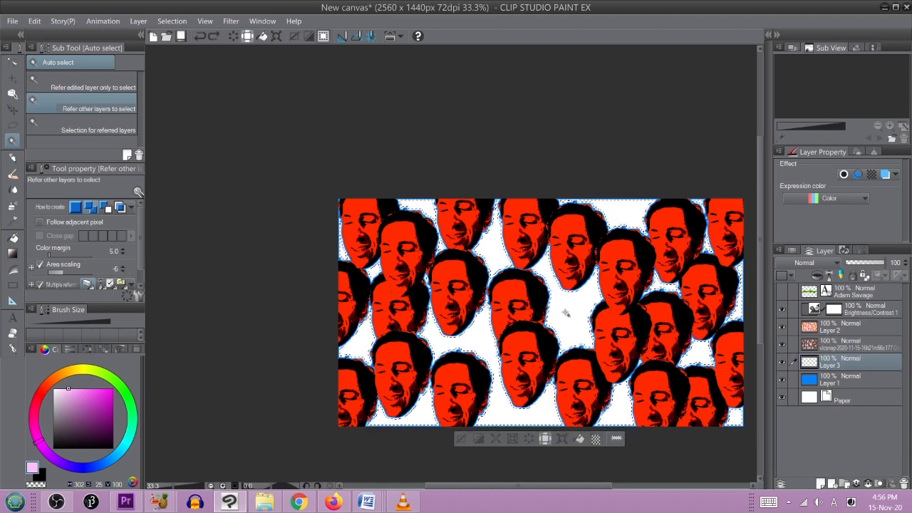
left_click(461, 441)
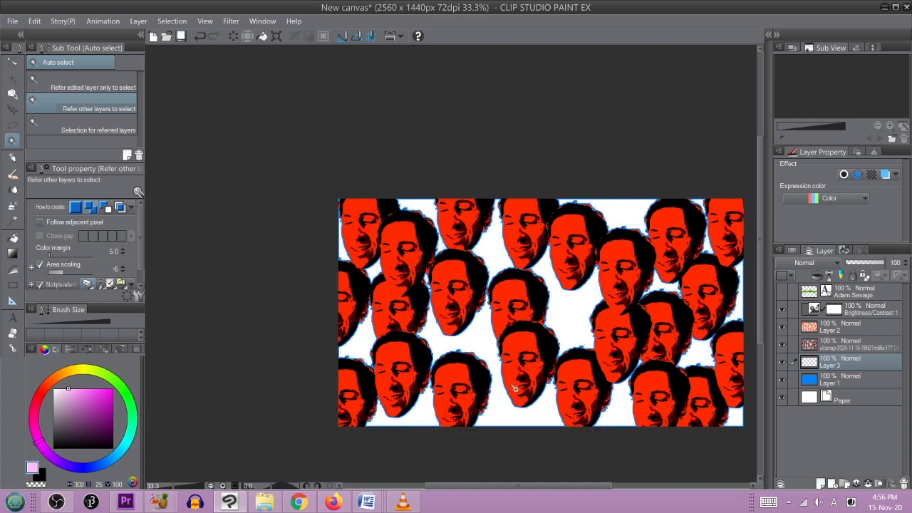
left_click(498, 412)
Step: Draw a foreground-to-background gradient across the selection on Layer 3, from dark blue (hue 250, saturation 100, brightness 36) to black
left_click(112, 449)
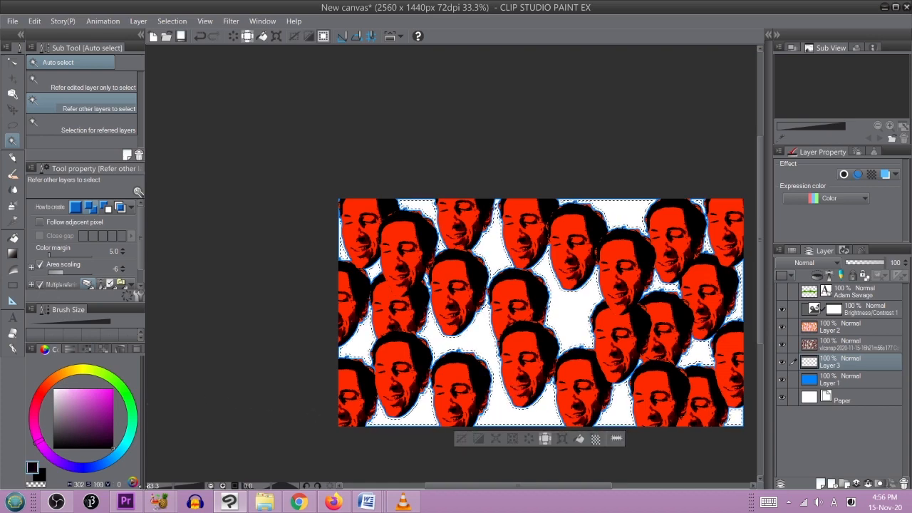
left_click(12, 253)
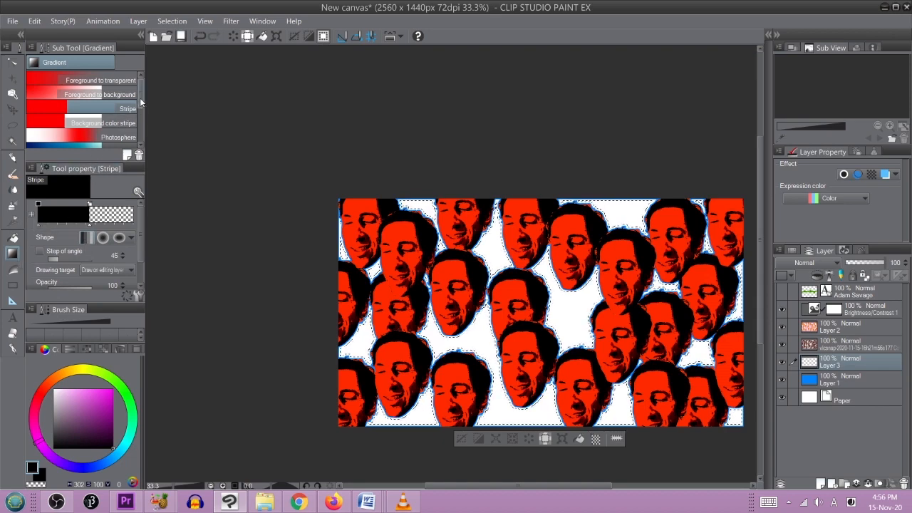
mouse_move(139, 97)
left_mouse_down()
mouse_move(143, 131)
mouse_move(140, 93)
left_mouse_up()
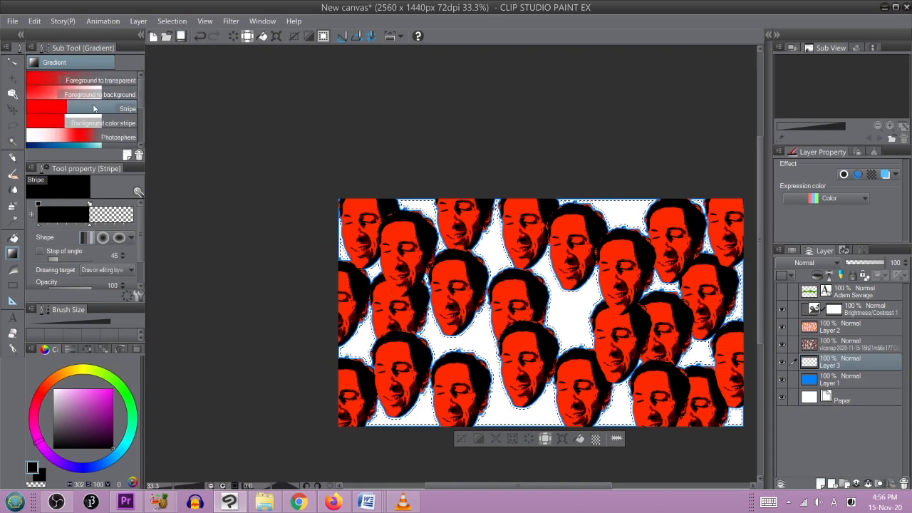
left_click(84, 81)
left_click(84, 91)
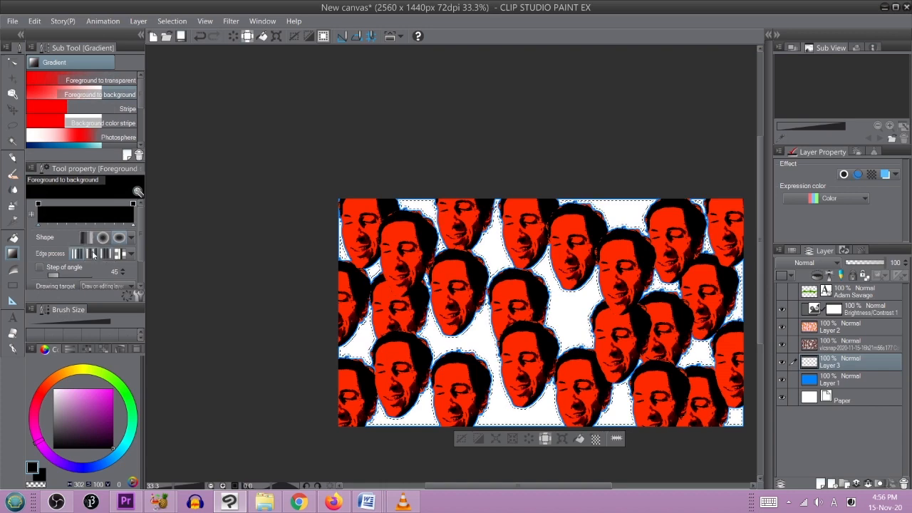
left_click_drag(85, 428, 112, 417)
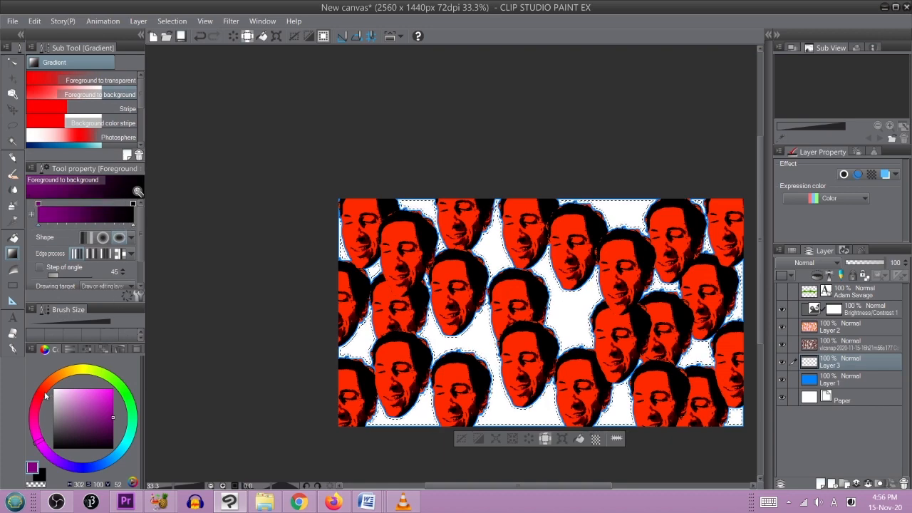
left_click(73, 470)
mouse_move(82, 426)
left_mouse_down()
mouse_move(88, 420)
mouse_move(109, 435)
mouse_move(133, 432)
left_mouse_up()
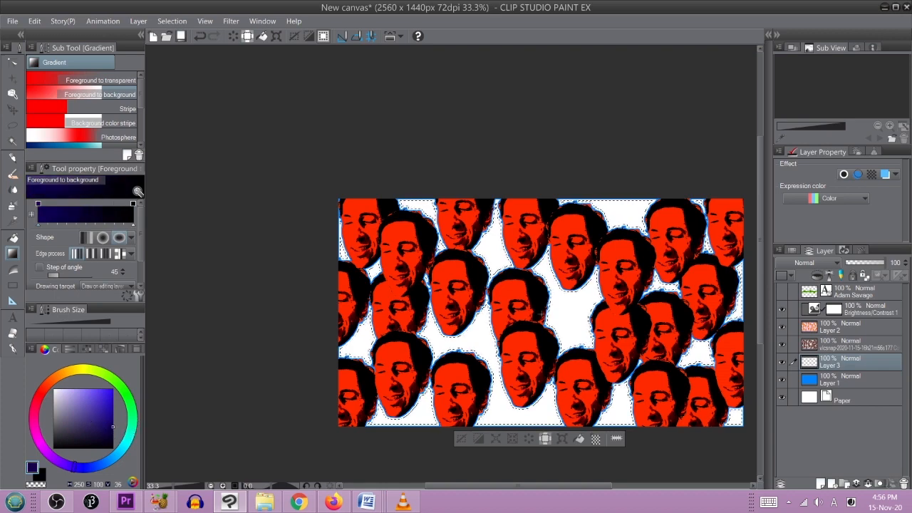
left_click_drag(391, 288, 602, 306)
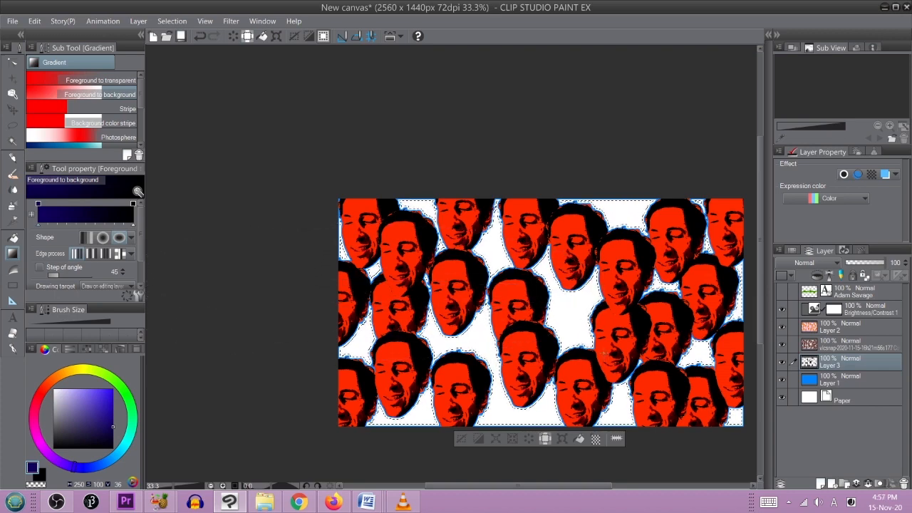
Step: Redraw the dark-blue-to-black gradient on Layer 3 as a straight-line gradient
left_click_drag(839, 368, 842, 294)
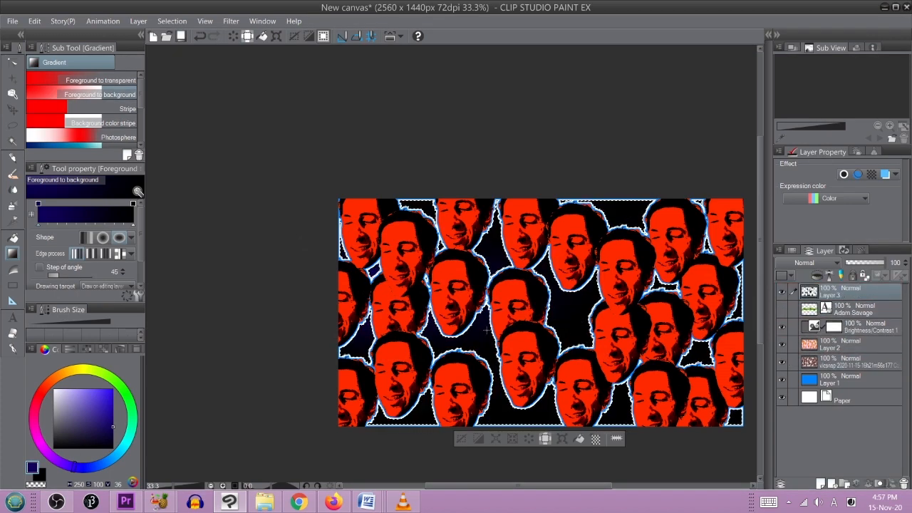
key("ctrl+z")
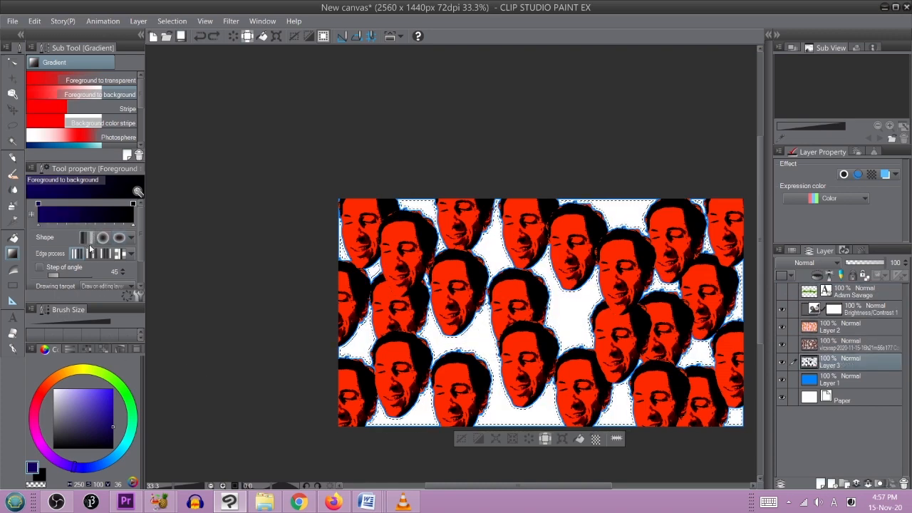
left_click_drag(690, 306, 728, 303)
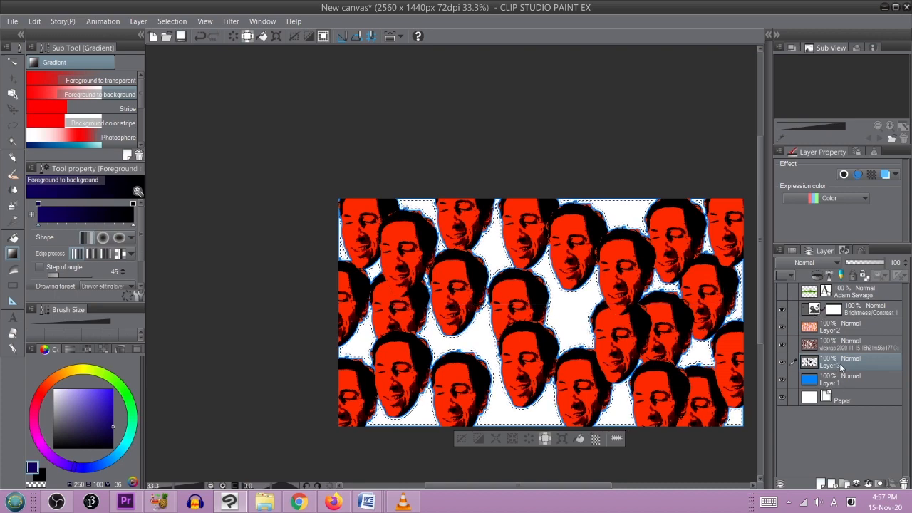
Step: Move Layer 3 to the top of the layer stack, above the name text, and clear the selection
left_click(782, 363)
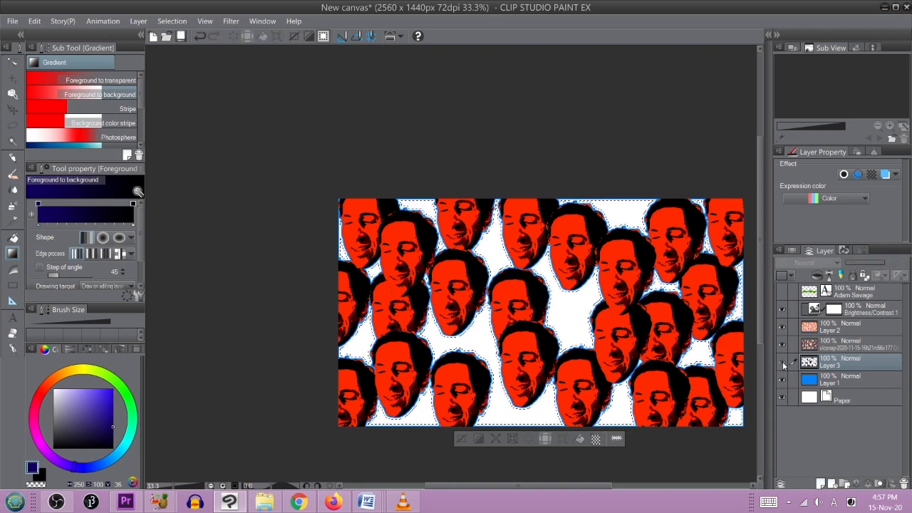
left_click(783, 364)
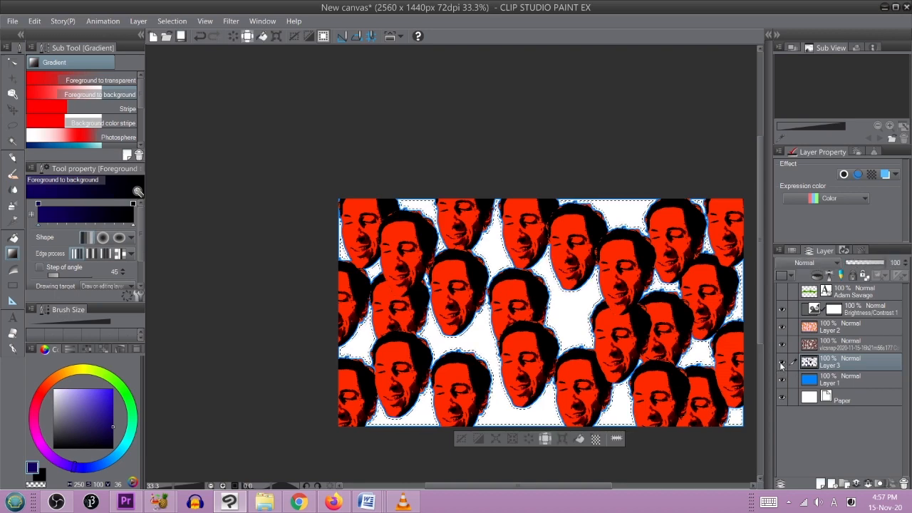
left_click_drag(849, 365, 858, 287)
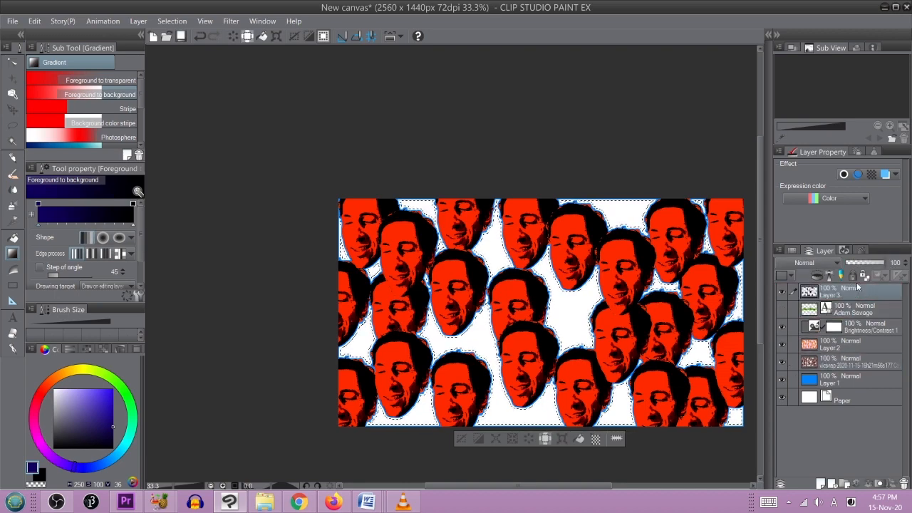
left_click(461, 439)
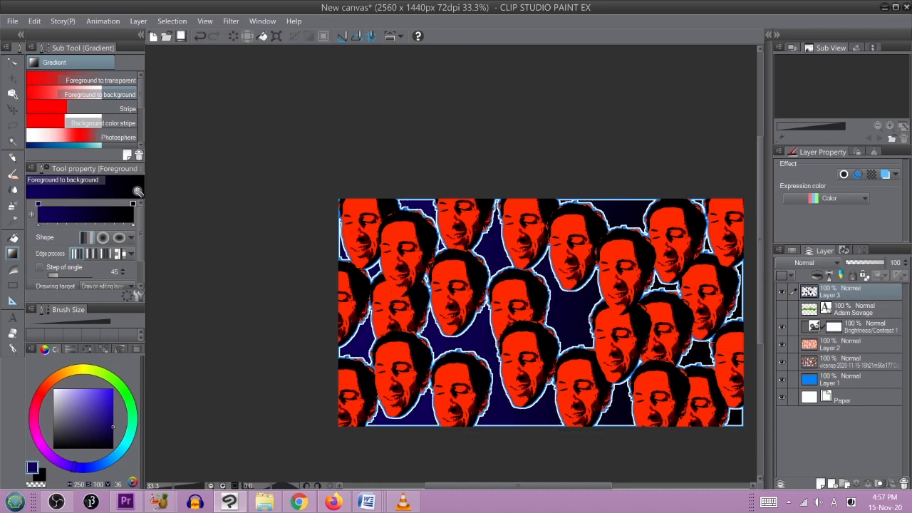
Step: Auto-select the dark blue background area between the heads with a colour margin of 7 and an area scaling of -3
scroll(510, 329, "up", 3)
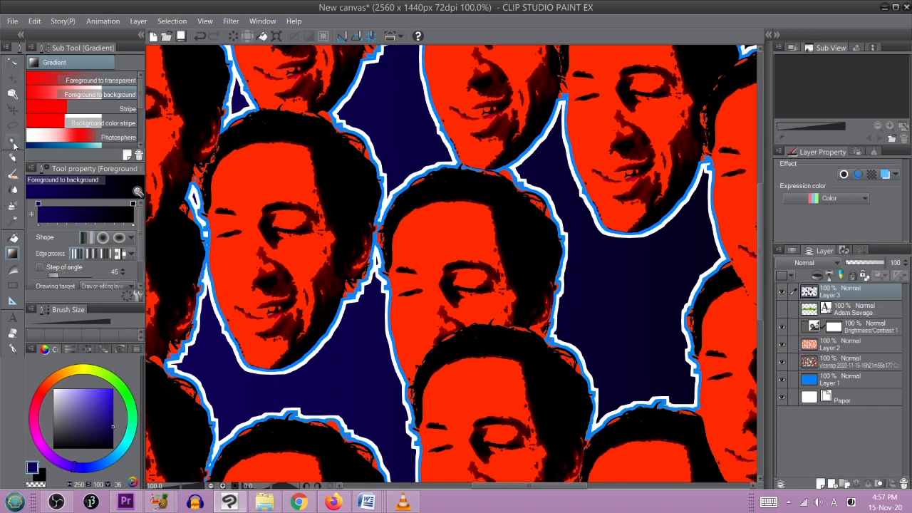
left_click(13, 141)
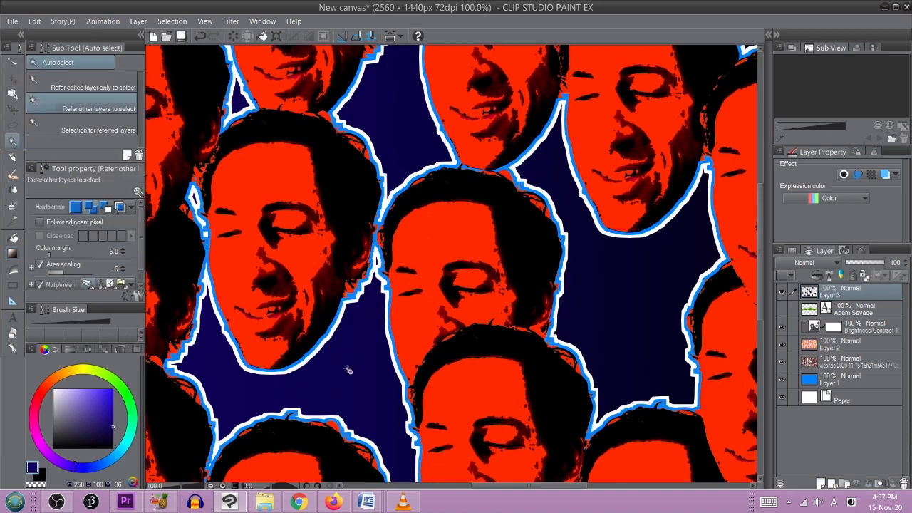
left_click(122, 250)
left_click(122, 251)
left_click(358, 340)
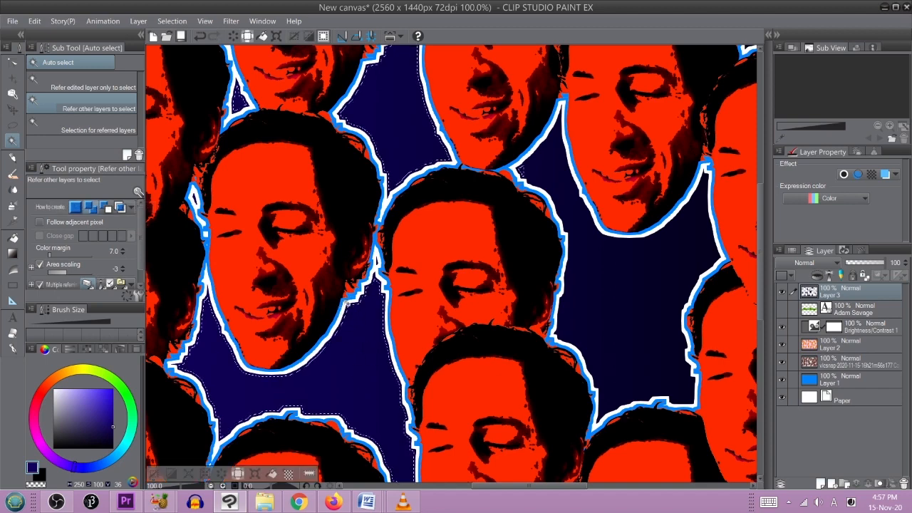
Step: Add the bright blue outline around the heads to the selection using a colour margin of 6 and an area scaling of 0
scroll(359, 341, "up", 2)
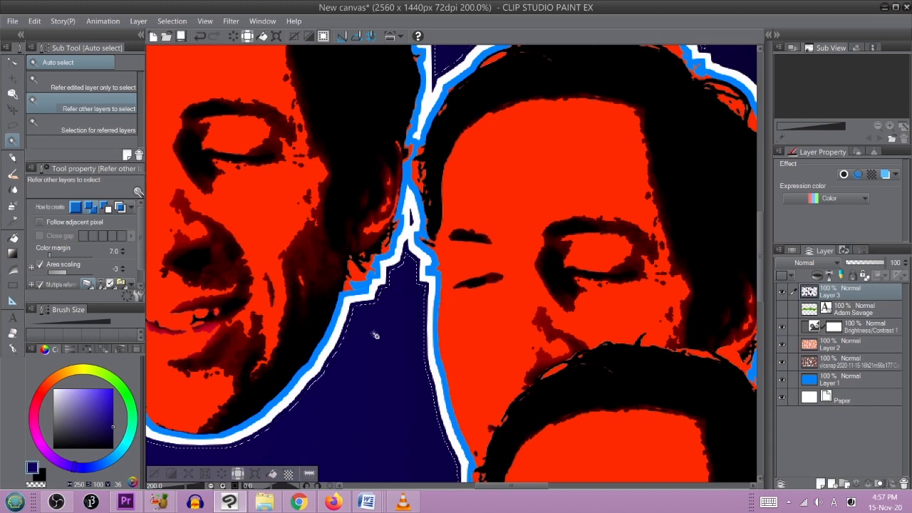
left_click(340, 314)
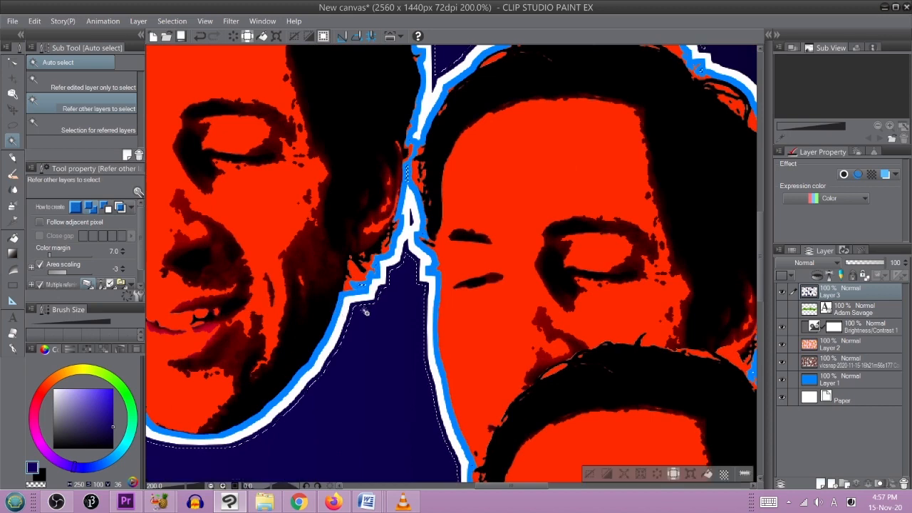
left_click(122, 254)
left_click(124, 269)
left_click(123, 268)
left_click(341, 302)
key("ctrl+z")
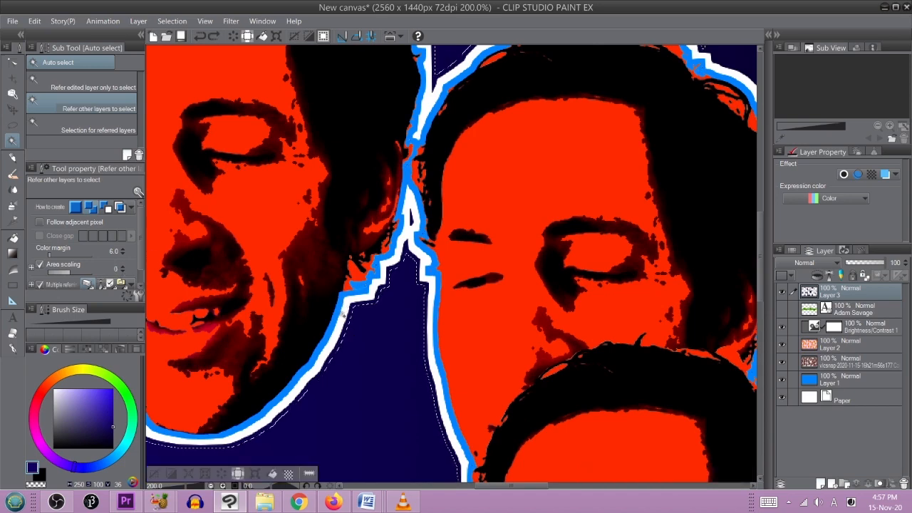
left_click(341, 312)
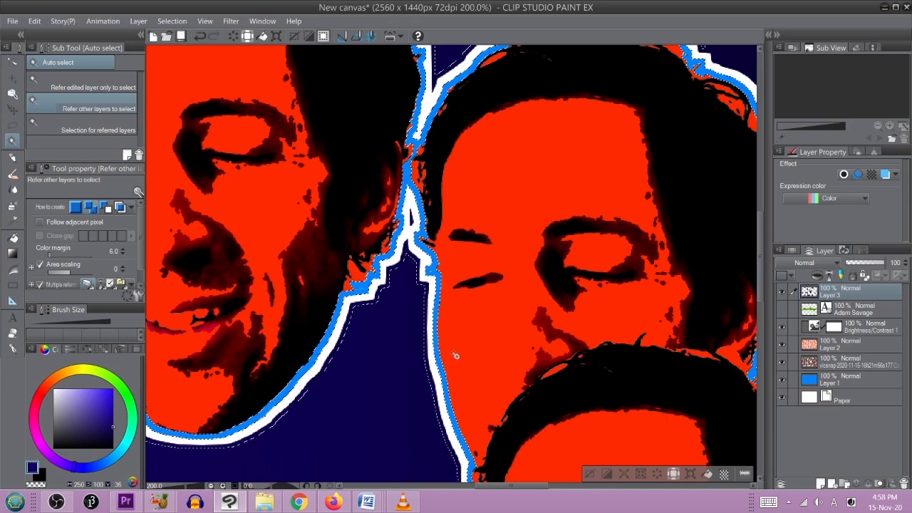
Step: Set the drawing colour to light green with hue 89, saturation 61 and brightness 100
scroll(456, 355, "down", 8)
scroll(512, 346, "up", 2)
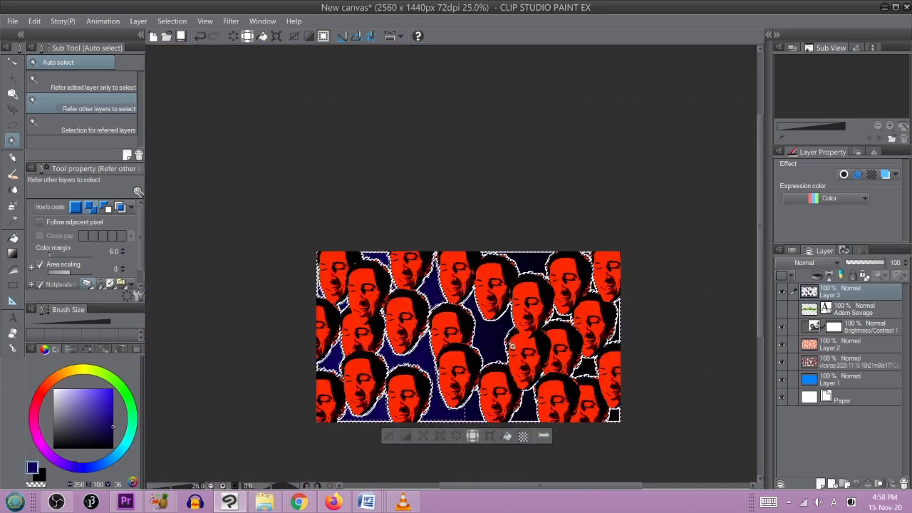
scroll(513, 346, "up", 1)
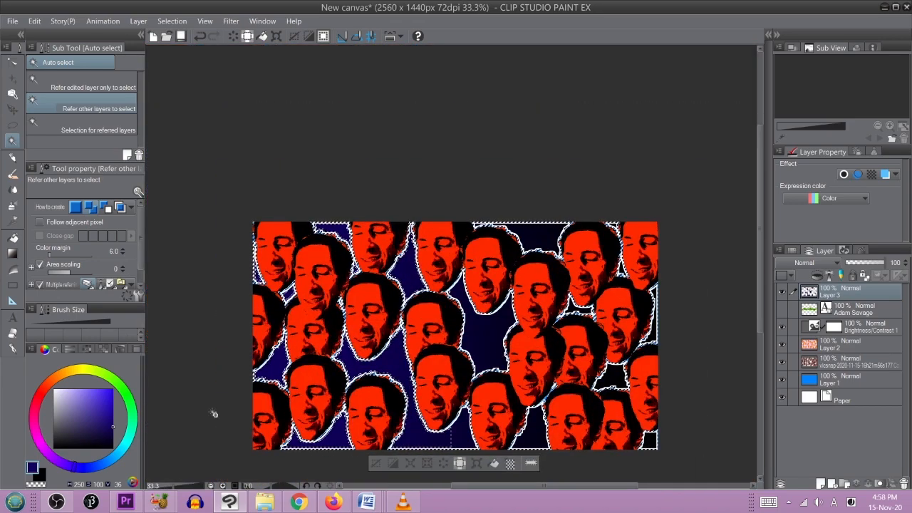
mouse_move(107, 383)
left_mouse_down()
mouse_move(91, 404)
mouse_move(74, 376)
mouse_move(104, 374)
left_mouse_up()
left_click(12, 255)
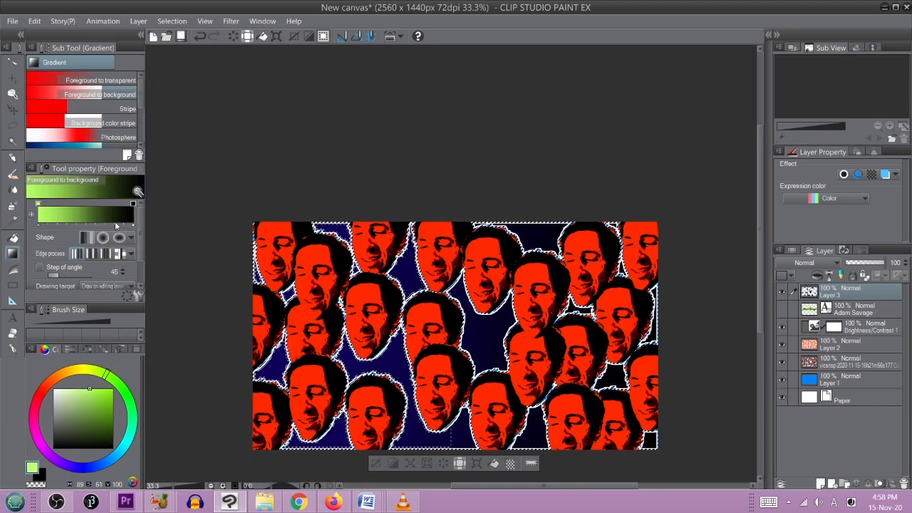
Step: Show the name text layer and move it above Layer 3
left_click(783, 311)
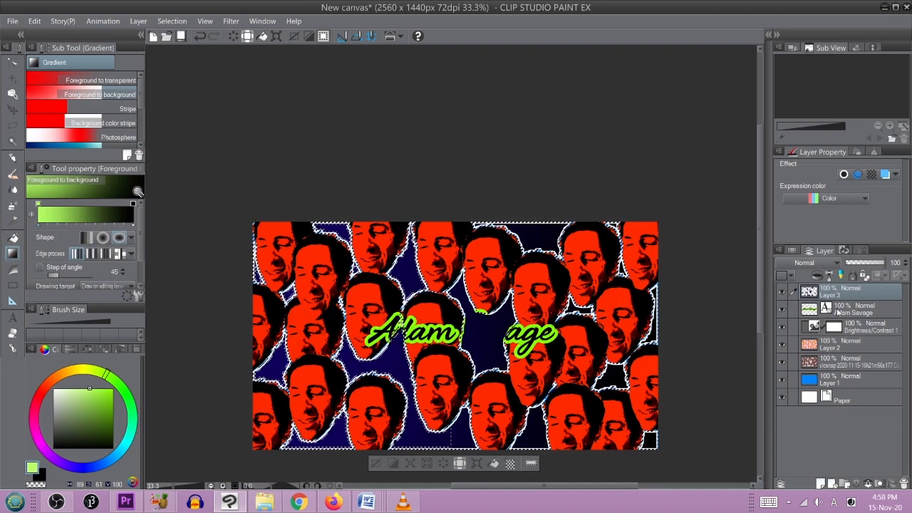
left_click_drag(851, 314, 853, 289)
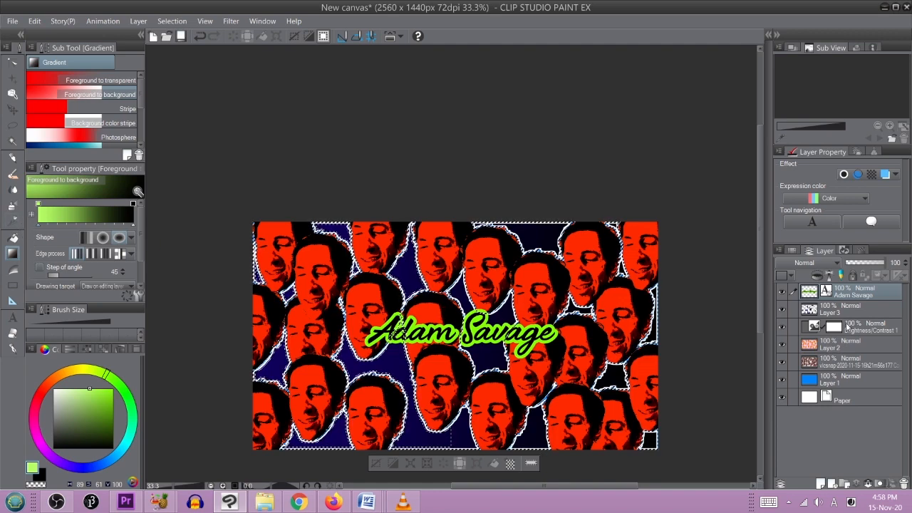
left_click(782, 310)
Step: Spatter light green specks over the dark blue background on Layer 3 with the Droplet airbrush at brush size 327.2
left_click(849, 312)
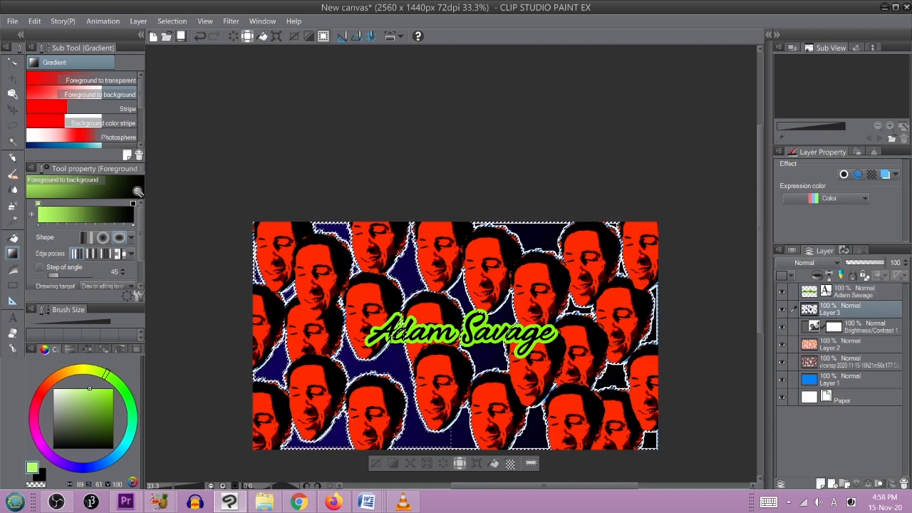
left_click(12, 205)
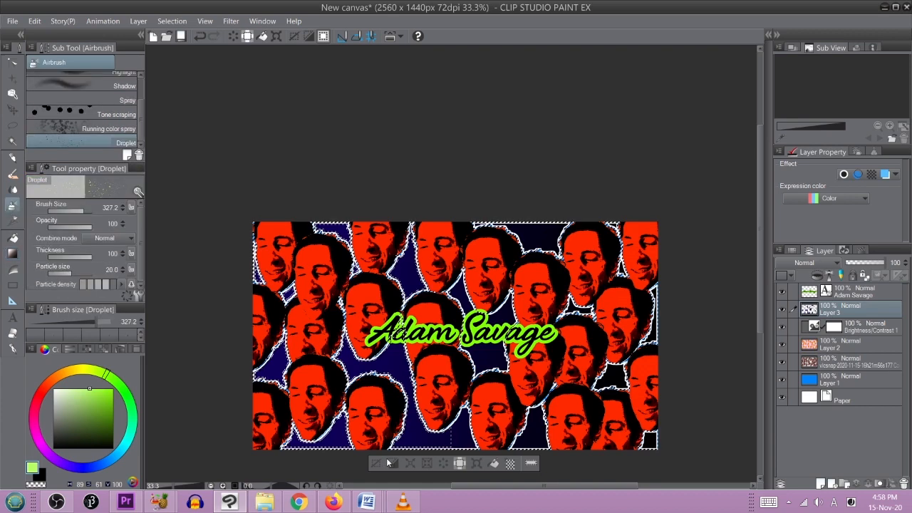
mouse_move(417, 356)
left_mouse_down()
mouse_move(381, 448)
mouse_move(399, 398)
mouse_move(378, 362)
mouse_move(378, 326)
mouse_move(367, 394)
mouse_move(317, 312)
mouse_move(309, 355)
mouse_move(313, 266)
mouse_move(342, 225)
mouse_move(363, 269)
mouse_move(456, 255)
mouse_move(474, 234)
mouse_move(536, 240)
left_mouse_up()
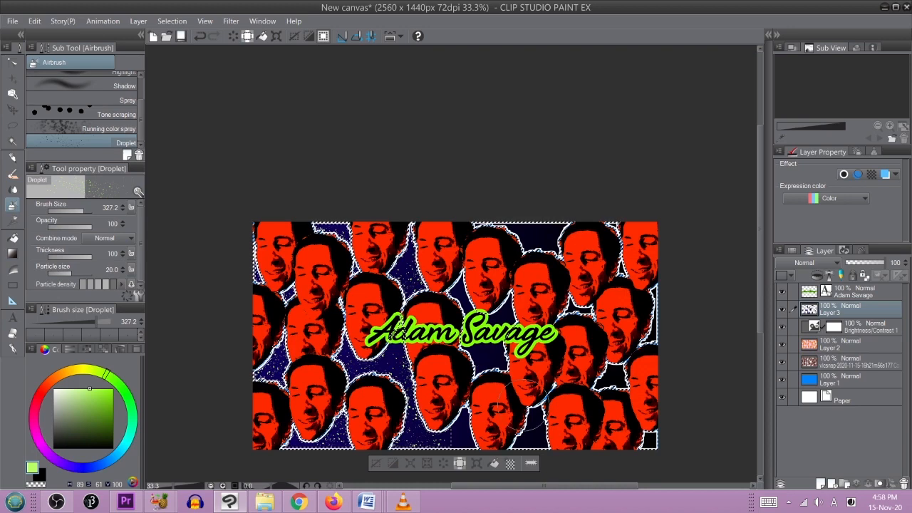
left_click(376, 463)
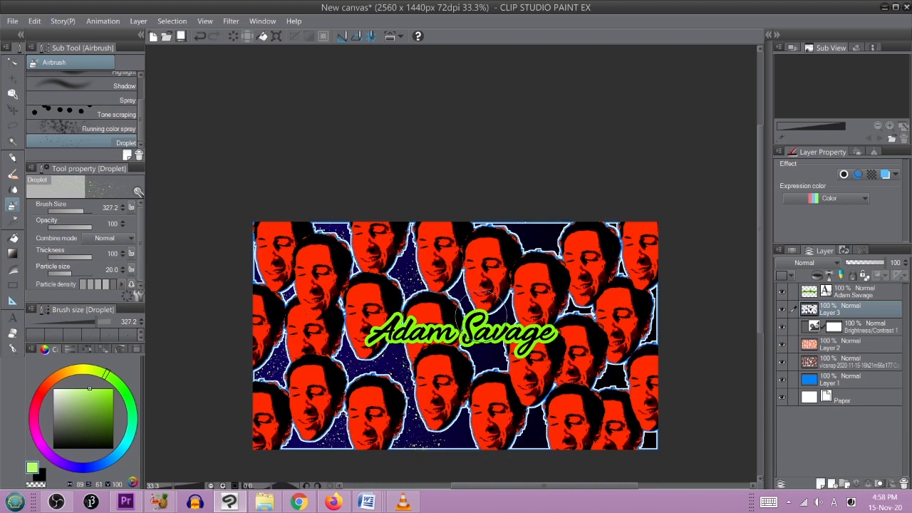
key("ctrl+shift+d")
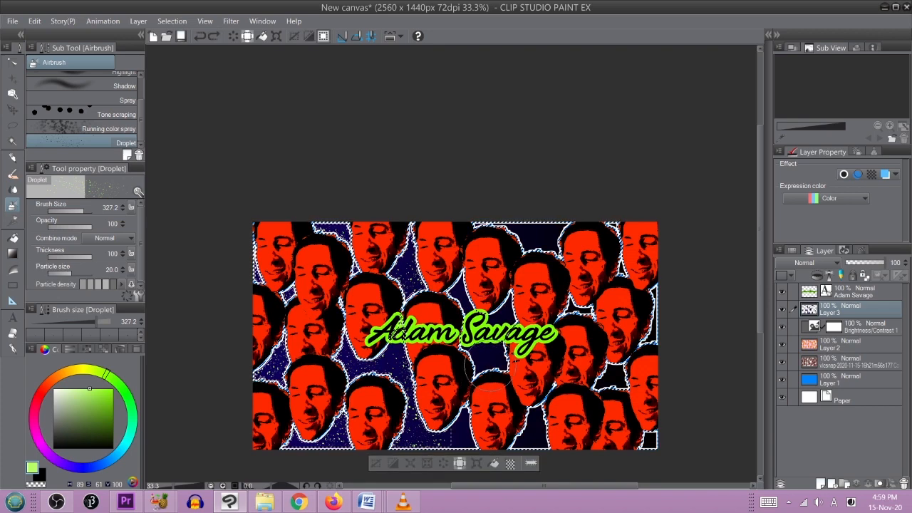
Step: Spatter yellow-green specks (hue 76, saturation 61, brightness 100) over the darker background on Layer 3 with the Droplet airbrush, and clear the selection
left_click(12, 140)
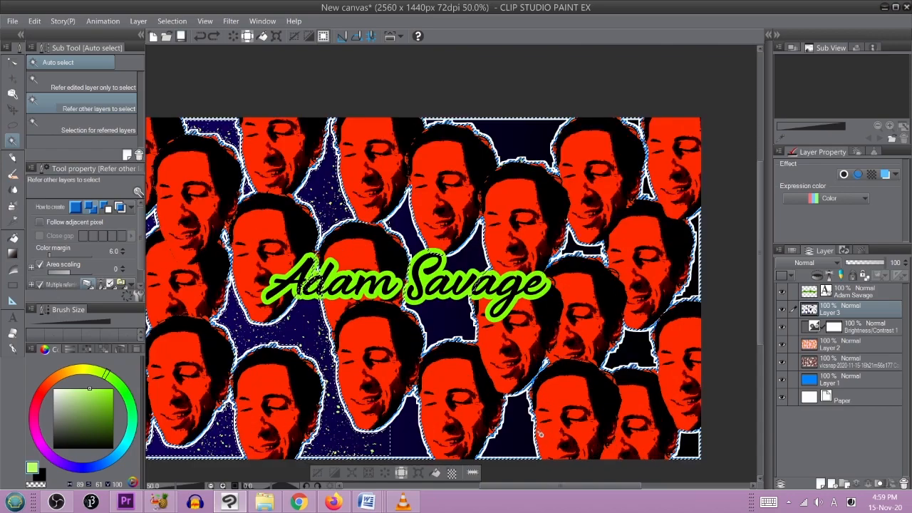
scroll(521, 381, "up", 2)
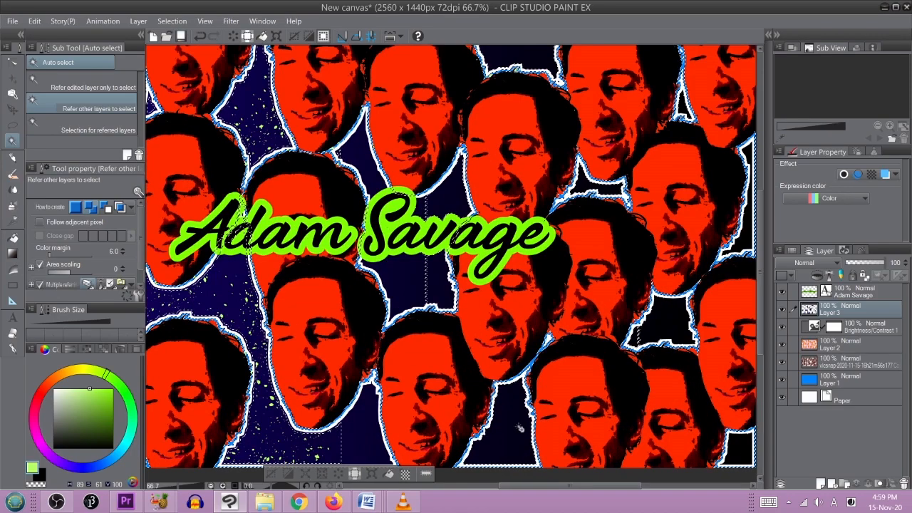
scroll(608, 389, "down", 1)
scroll(607, 388, "down", 1)
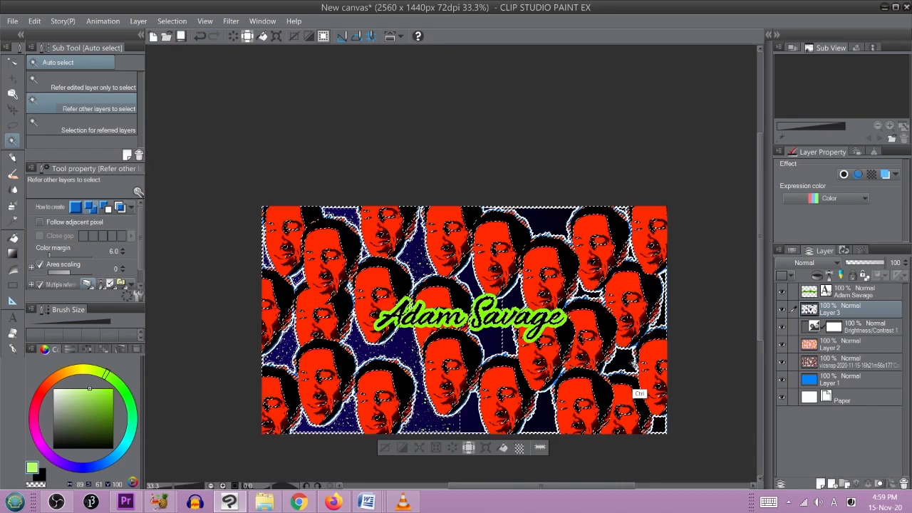
left_click_drag(105, 373, 97, 370)
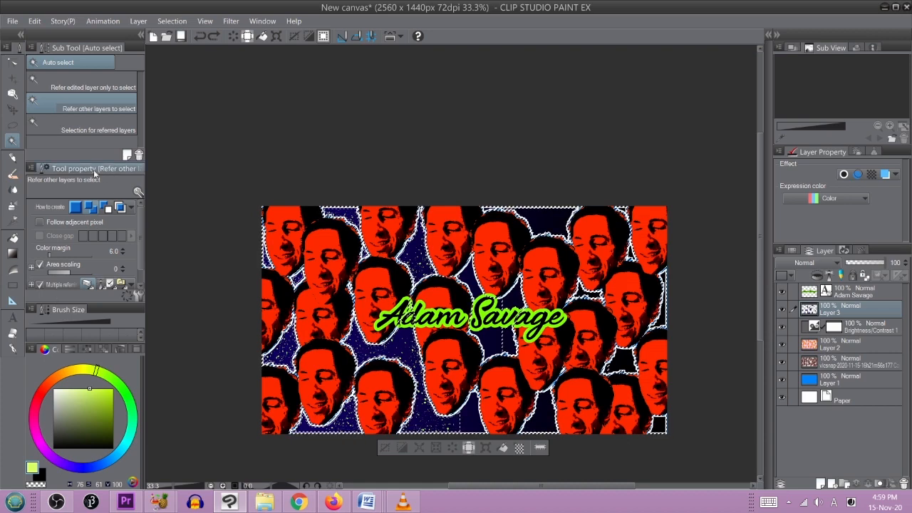
left_click(13, 206)
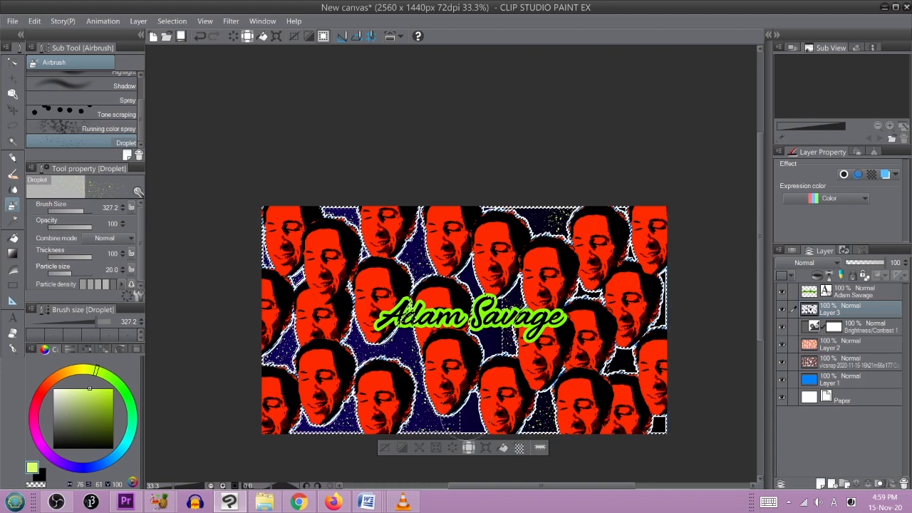
left_click(385, 448)
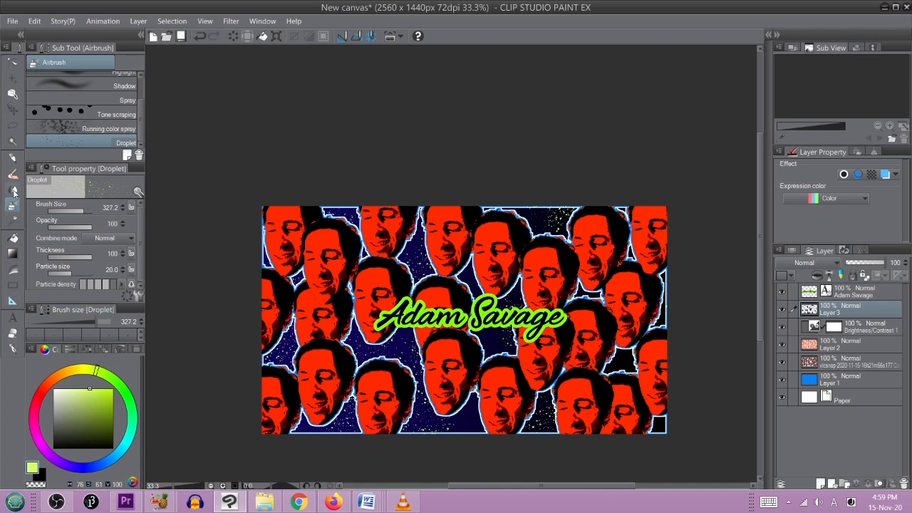
Step: Create a new raster layer and move it to the top of the layer stack, above the name text
left_click(13, 141)
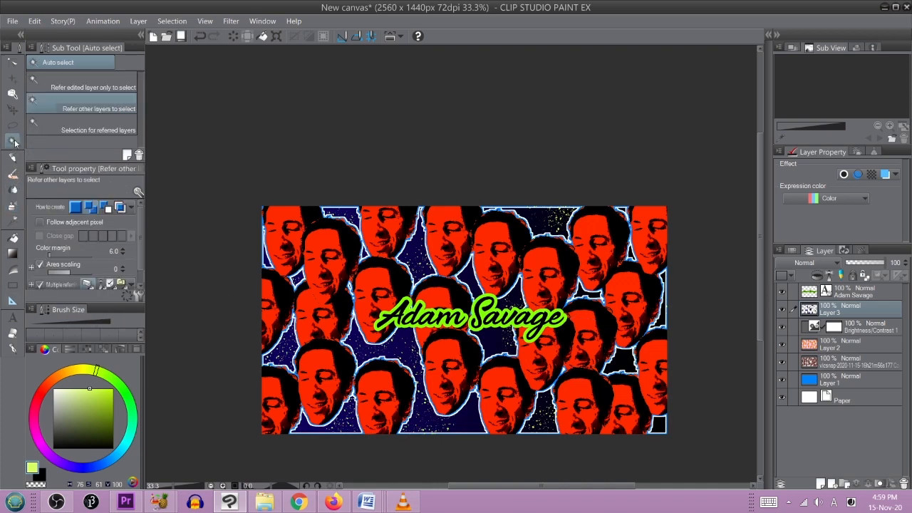
scroll(492, 337, "up", 5)
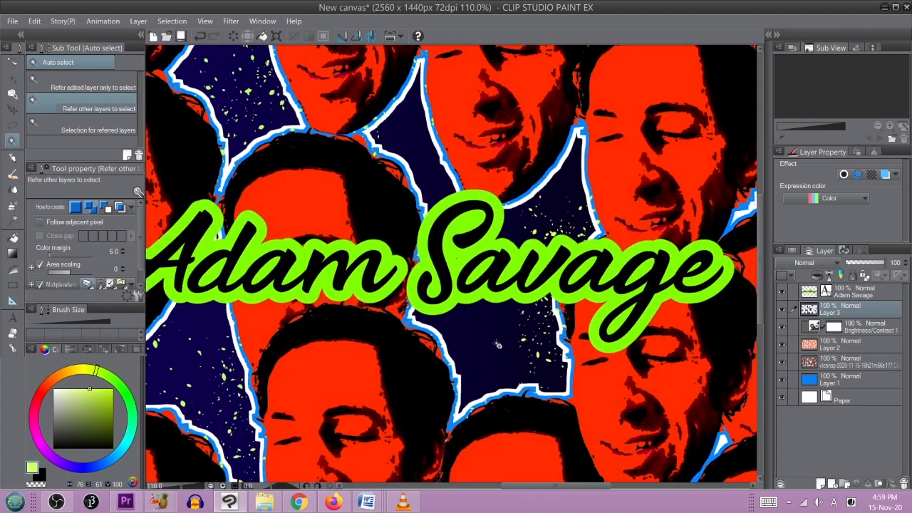
left_click(821, 483)
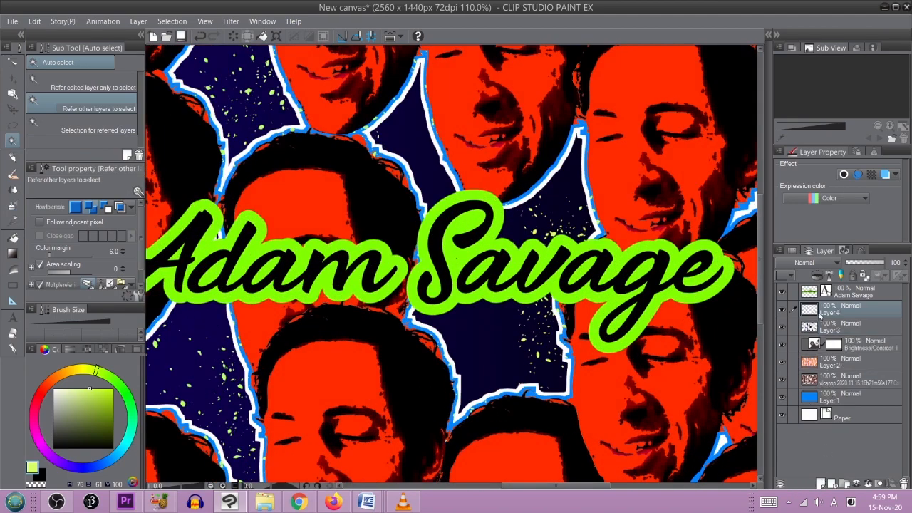
left_click_drag(838, 314, 840, 290)
scroll(540, 349, "down", 6)
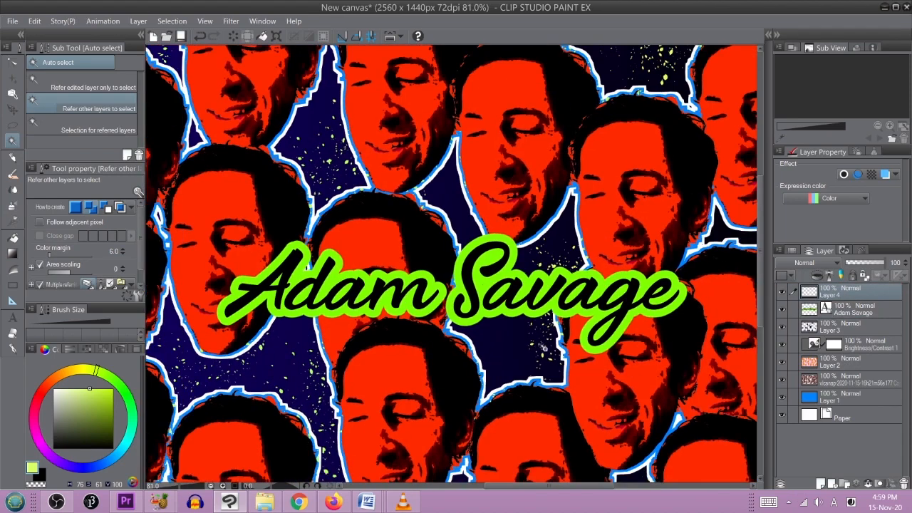
scroll(542, 354, "up", 2)
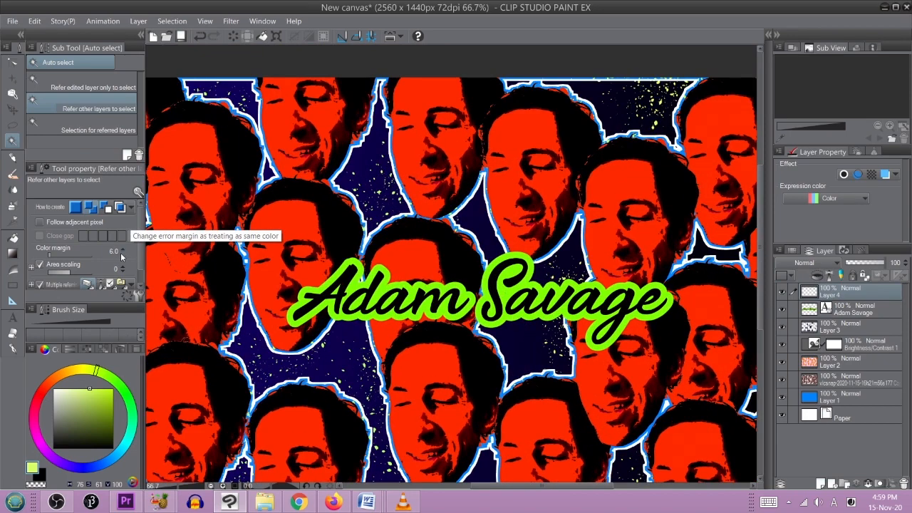
Step: Auto-select the dark background around the second word of the name with a colour margin of 3 and an area scaling of -2
left_click(122, 256)
left_click(122, 256)
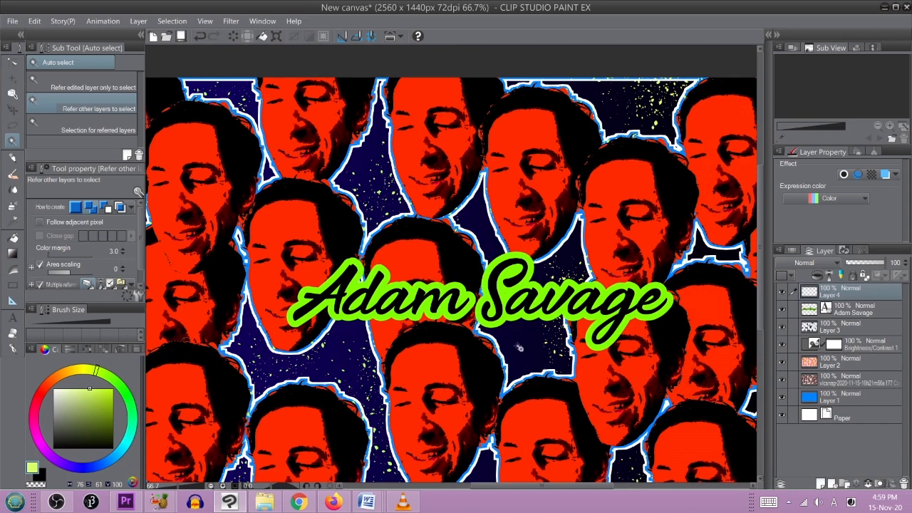
left_click(520, 354)
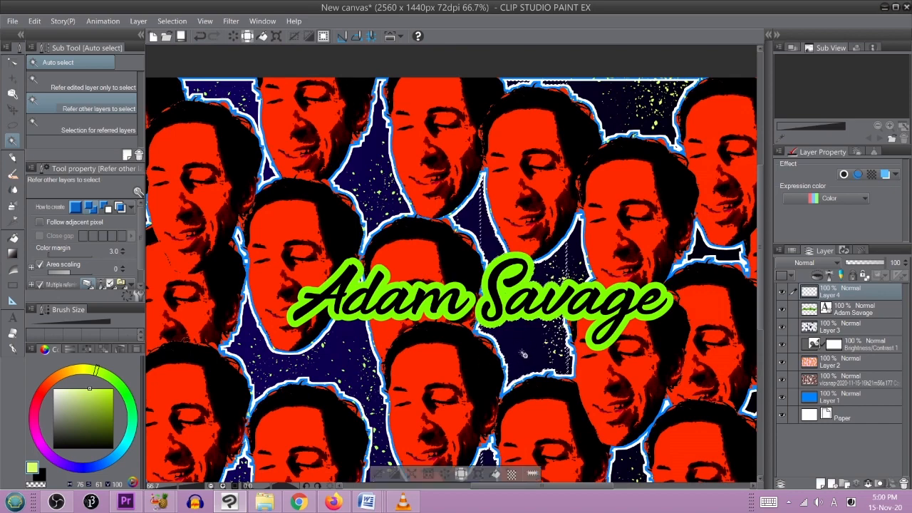
scroll(521, 354, "down", 1)
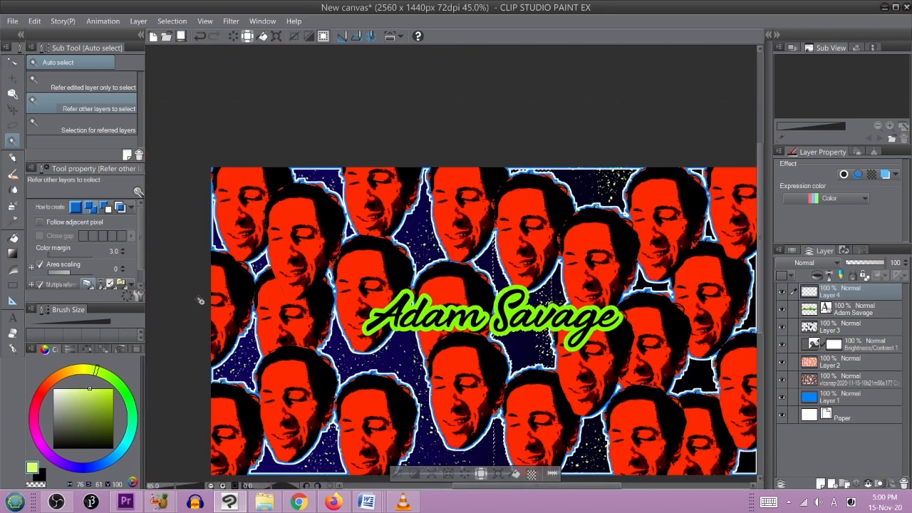
left_click(122, 273)
left_click(122, 273)
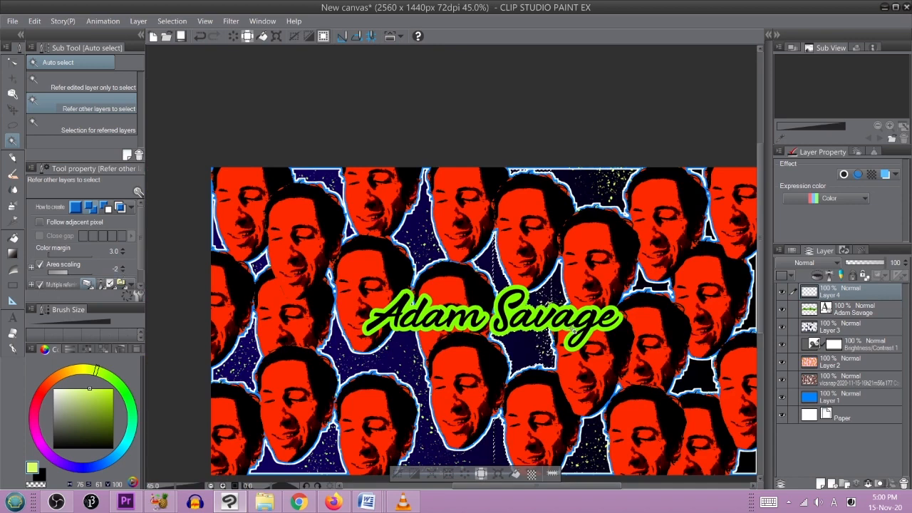
key("ctrl+d")
left_click(528, 350)
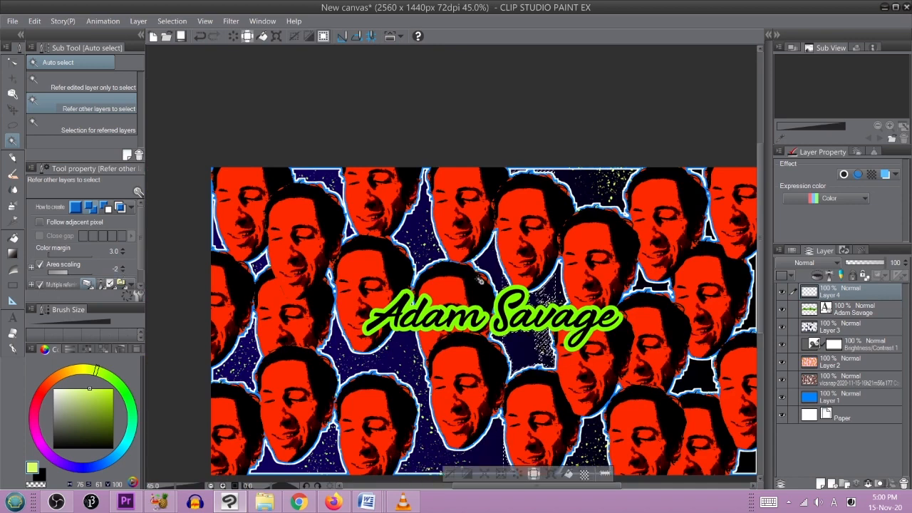
left_click(494, 264, "shift")
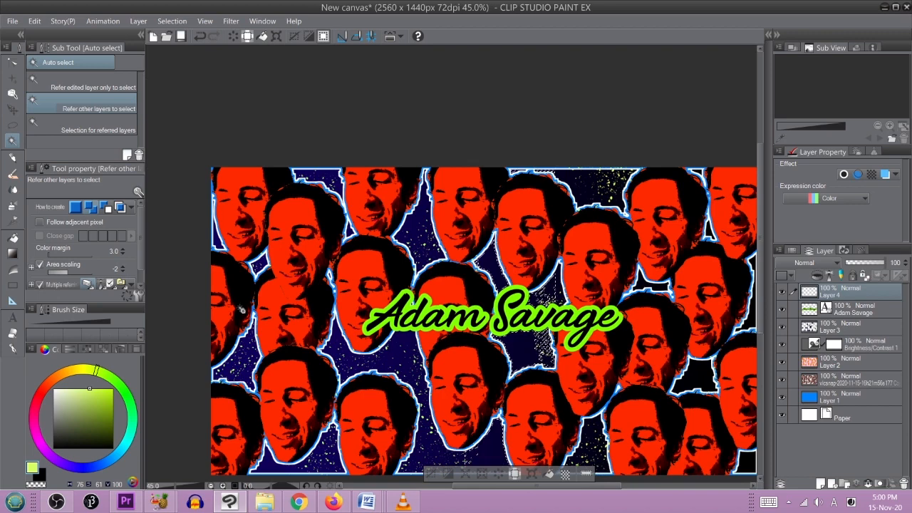
Step: Add the remaining dark blue and black areas between the heads to the selection with a colour margin of 6
left_click(122, 249)
left_click(122, 250)
left_click(122, 249)
left_click(471, 454, "shift")
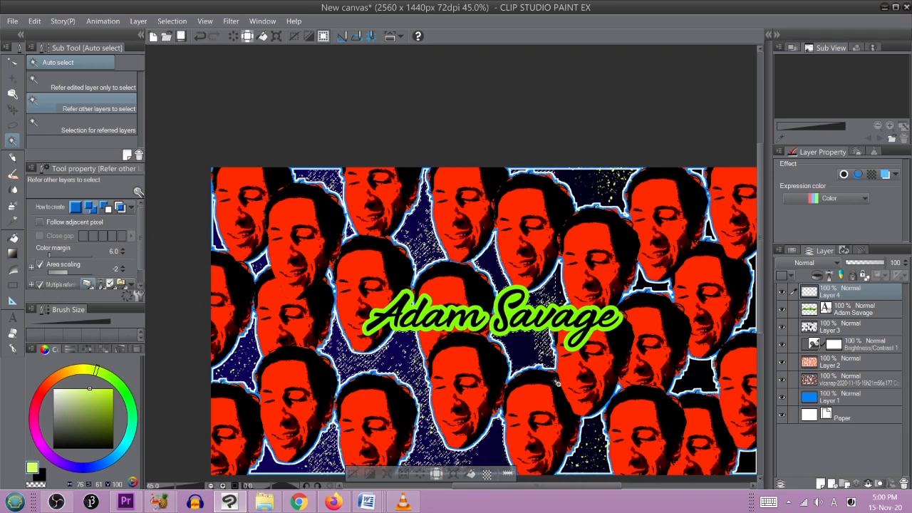
left_click(250, 354, "shift")
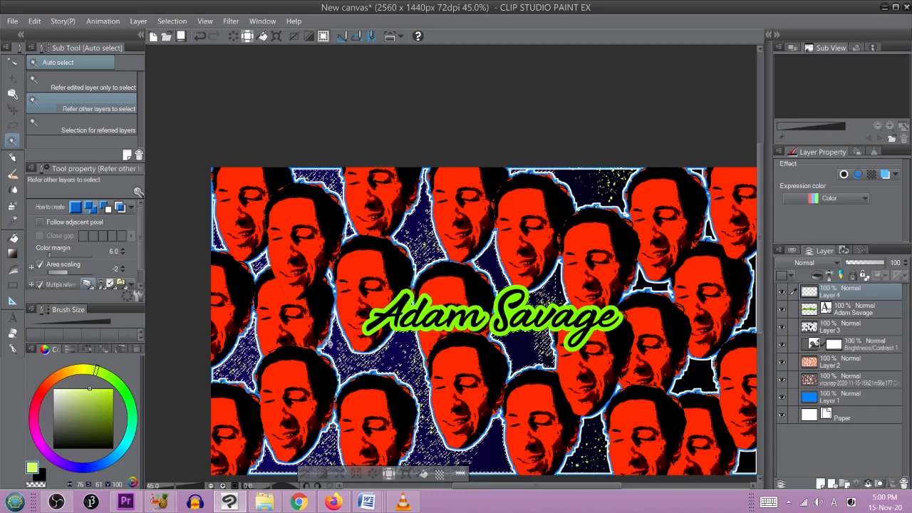
left_click(701, 374, "shift")
left_click_drag(629, 370, 605, 335)
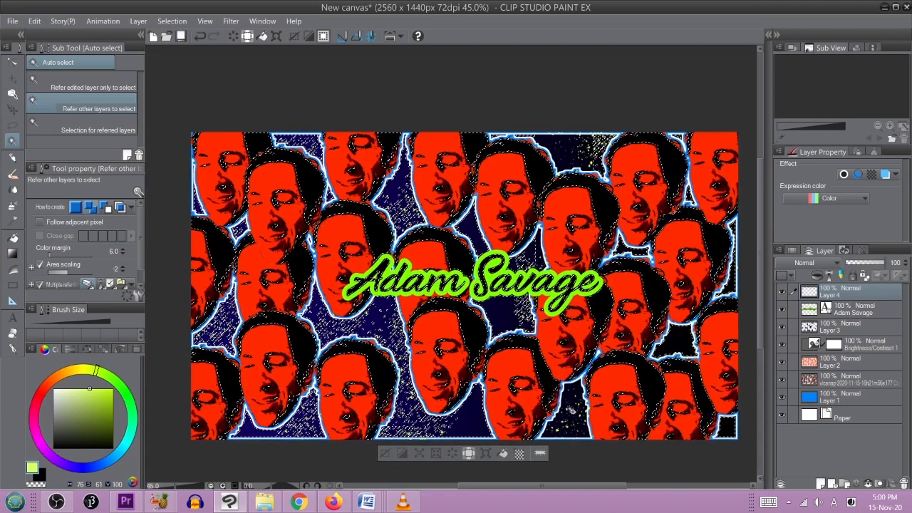
scroll(588, 408, "down", 3)
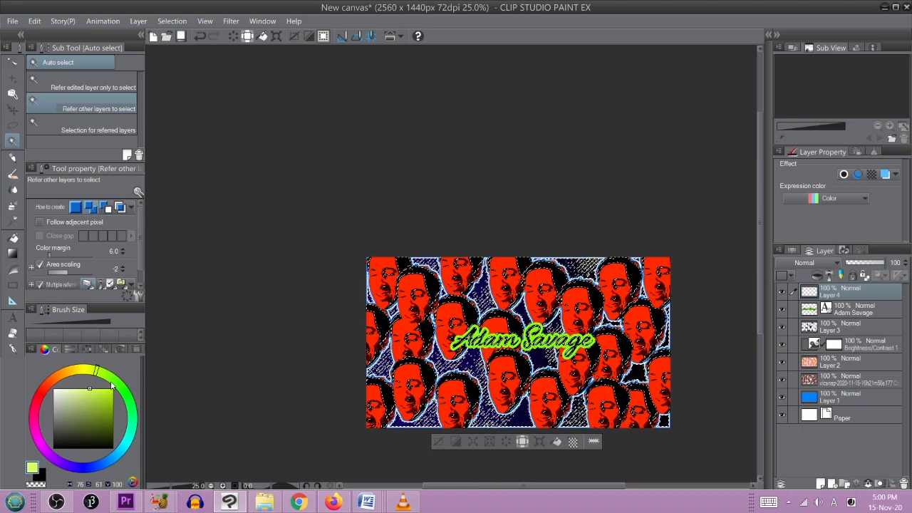
Step: Set the drawing colour to yellow (hue 62, saturation 61, brightness 100) and activate the Gradient tool with its foreground-to-background preset
left_click(84, 370)
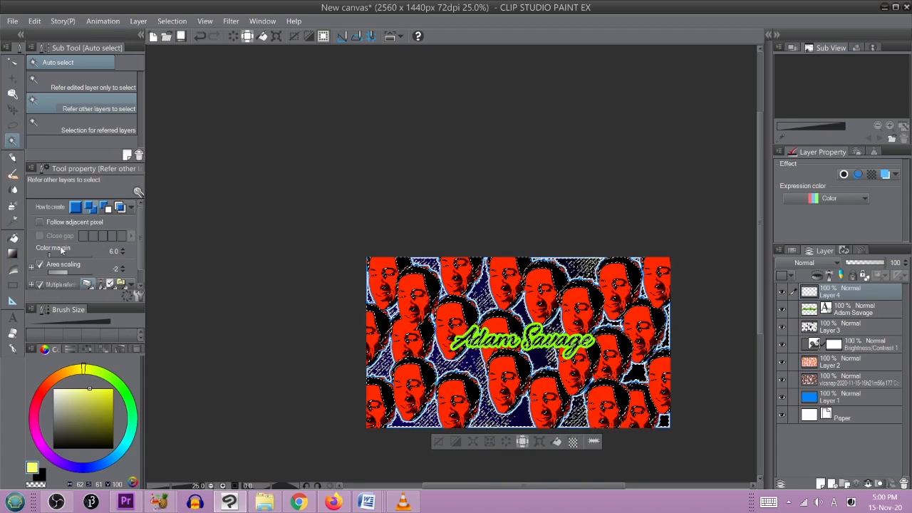
left_click(12, 252)
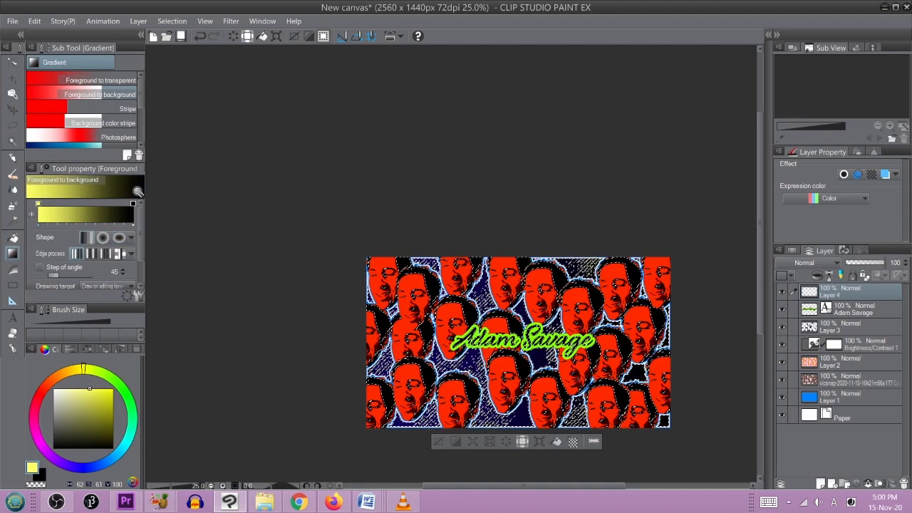
Step: Try filling the selected dark areas on Layer 4 with a short linear yellow-to-black gradient, and clear the selection
scroll(530, 316, "up", 3)
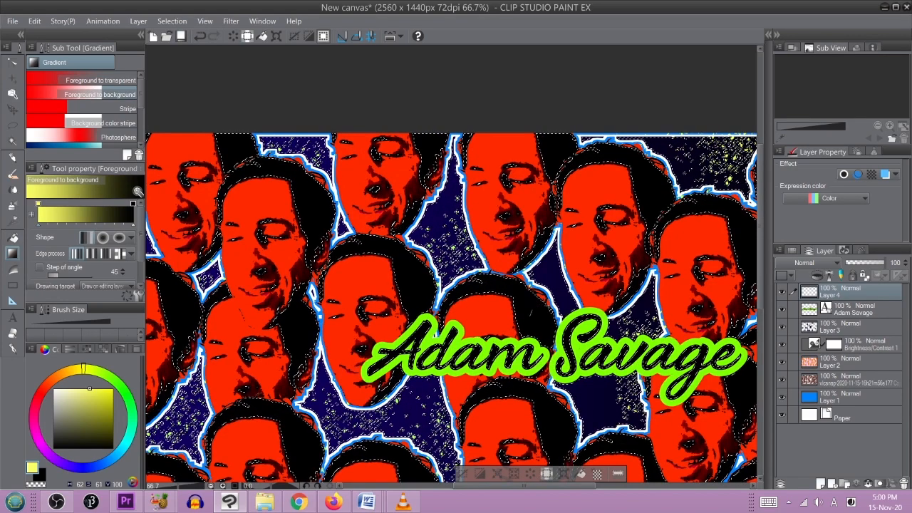
left_click_drag(532, 313, 539, 297)
scroll(623, 335, "down", 3)
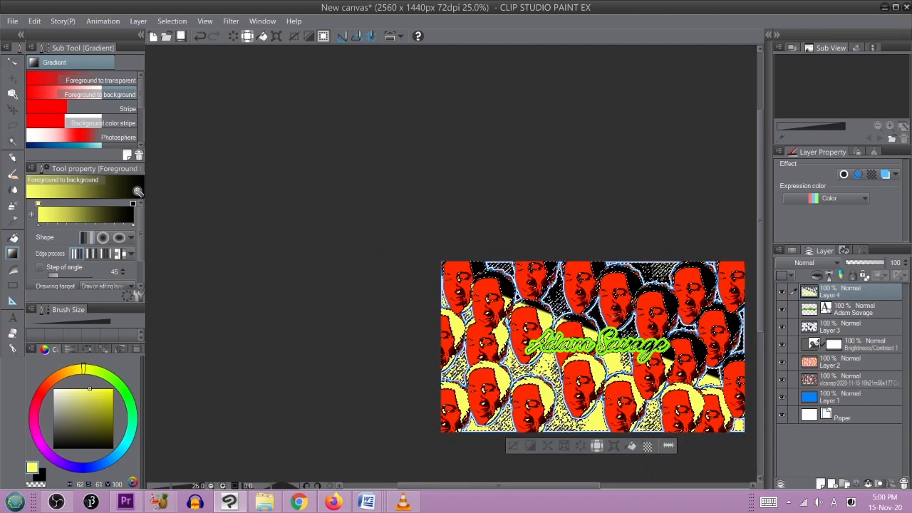
left_click(512, 446)
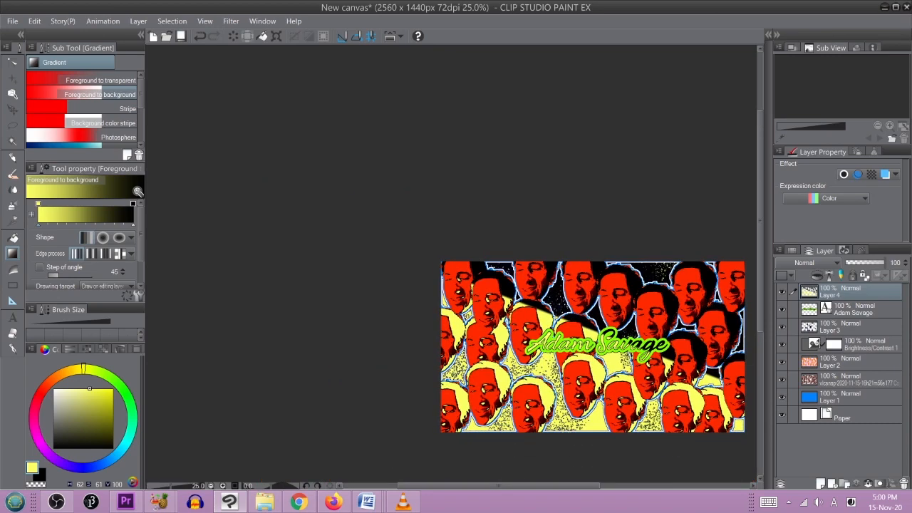
Step: Inspect the yellow-to-black gradient across the banner, and undo both the deselection and the gradient fill on Layer 4
scroll(724, 323, "up", 1)
scroll(710, 331, "up", 1)
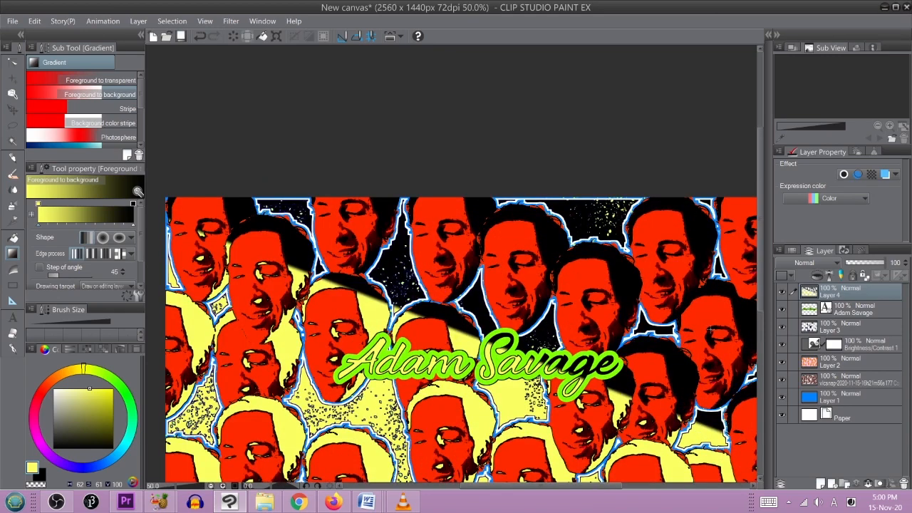
scroll(518, 351, "down", 2)
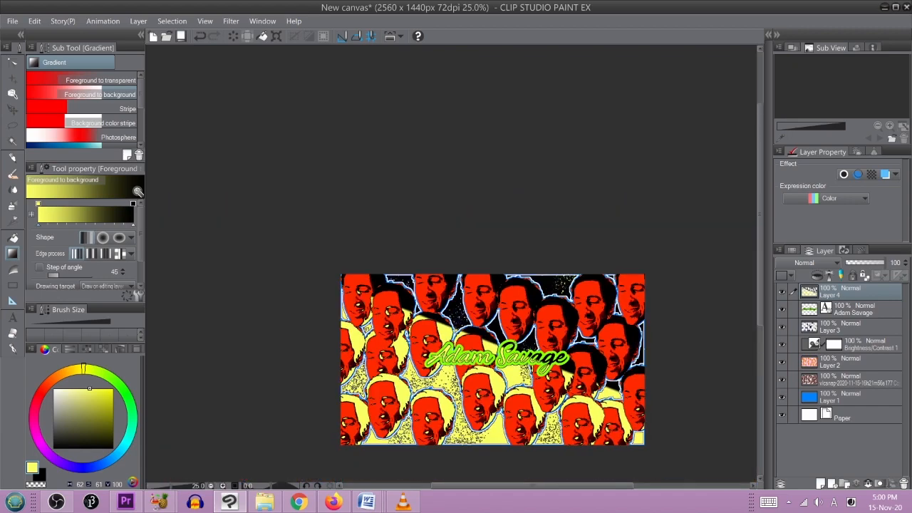
scroll(471, 350, "up", 3)
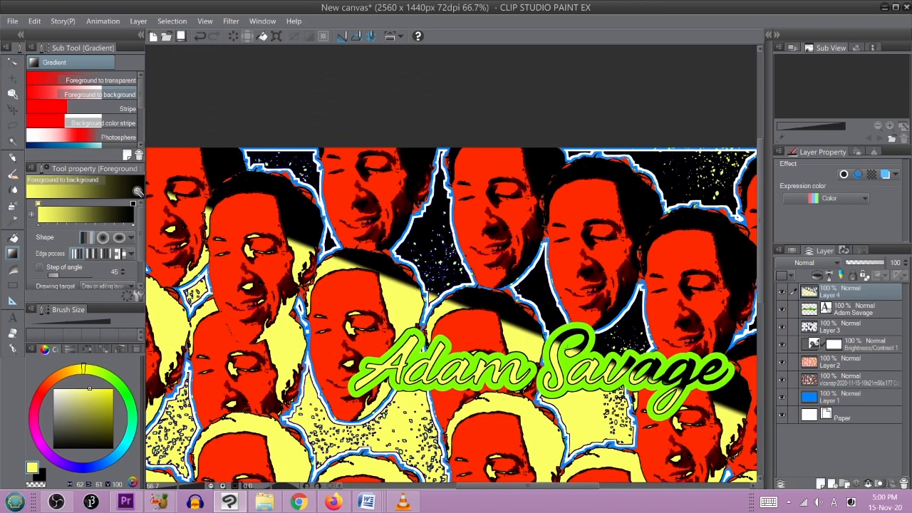
left_click_drag(586, 343, 501, 265)
scroll(503, 263, "down", 1)
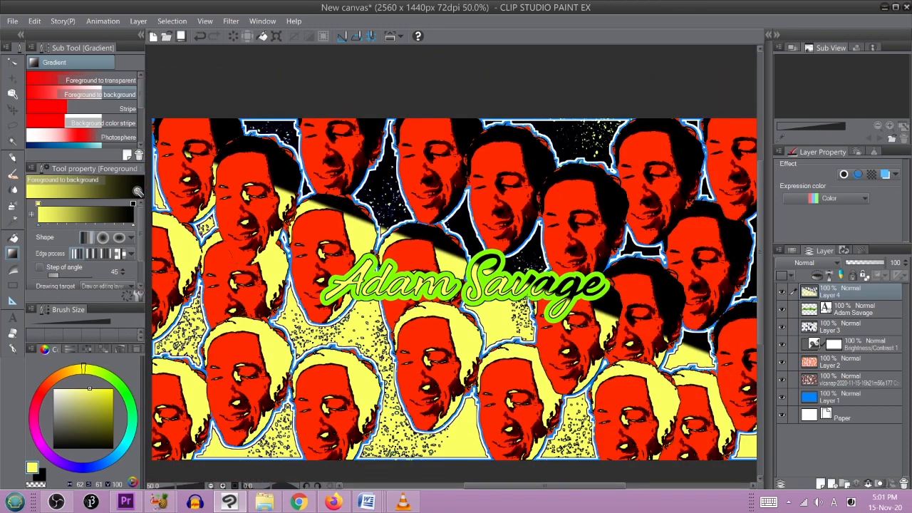
scroll(532, 307, "down", 1)
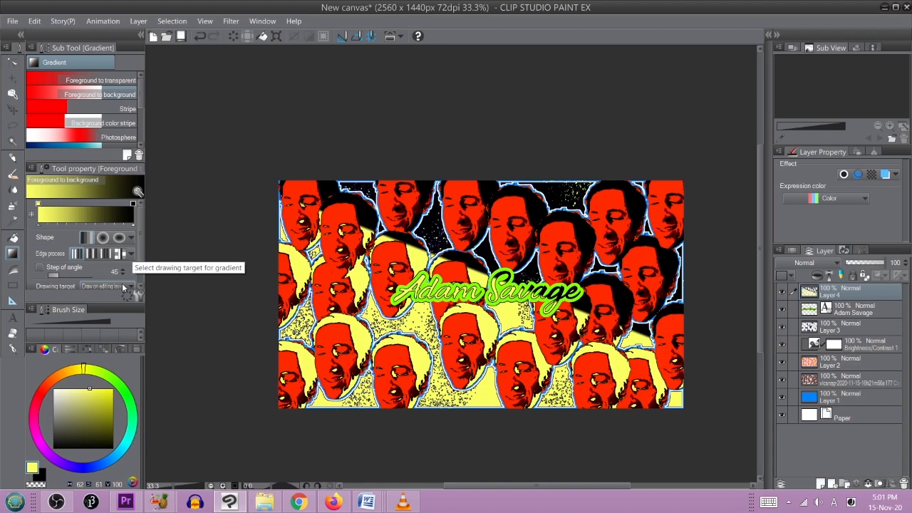
key("ctrl+z")
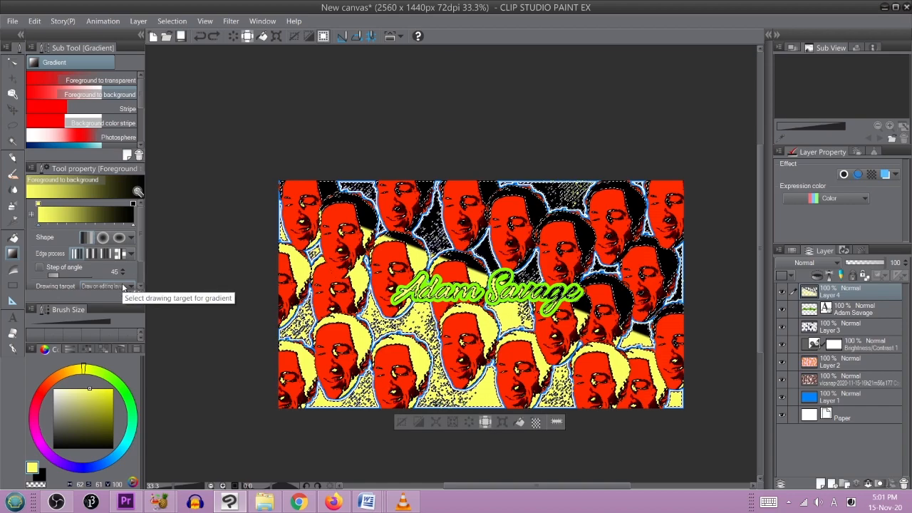
key("ctrl+z")
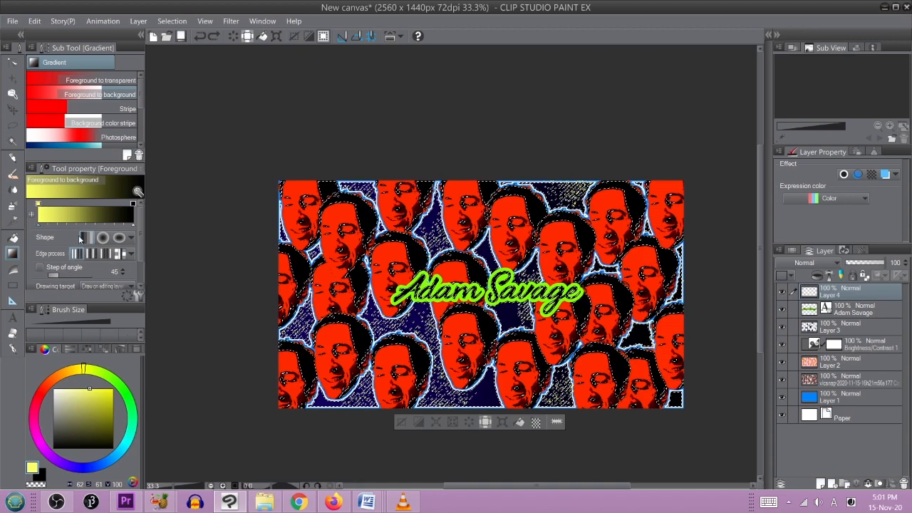
Step: Move the gradient's black colour stop to about 30% of its length, closer to the yellow end
left_click_drag(140, 231, 141, 266)
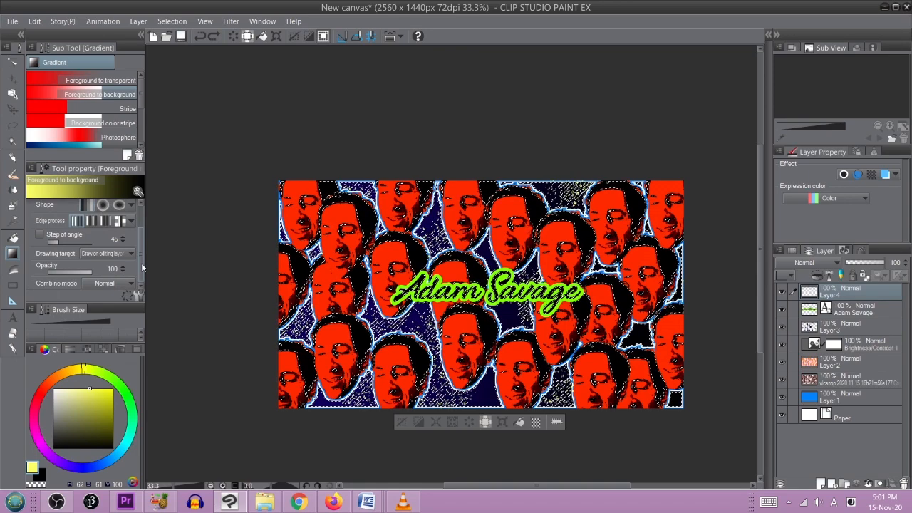
left_click_drag(141, 260, 142, 225)
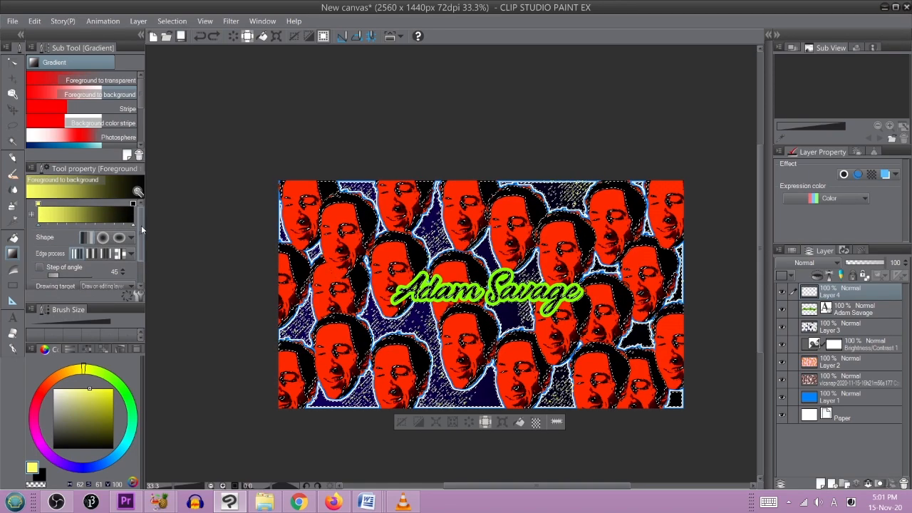
left_click_drag(131, 222, 66, 223)
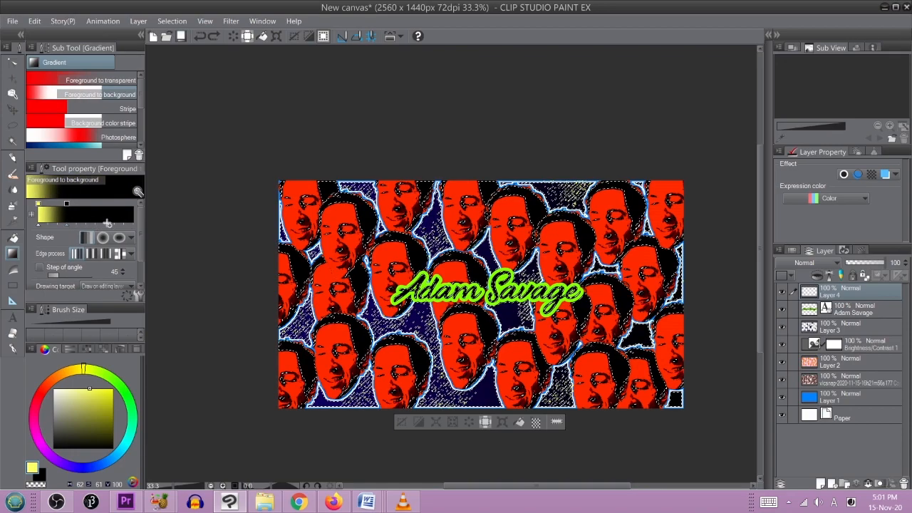
Step: Try the shortened yellow-to-black gradient on the selected areas of Layer 4, first nearly vertical and again diagonally up to the right, undoing each fill
scroll(414, 242, "up", 2)
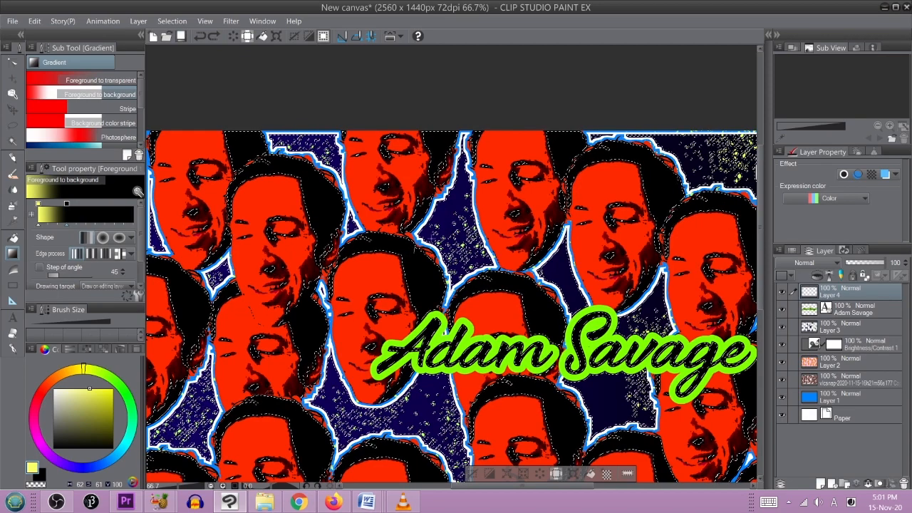
left_click_drag(404, 252, 404, 248)
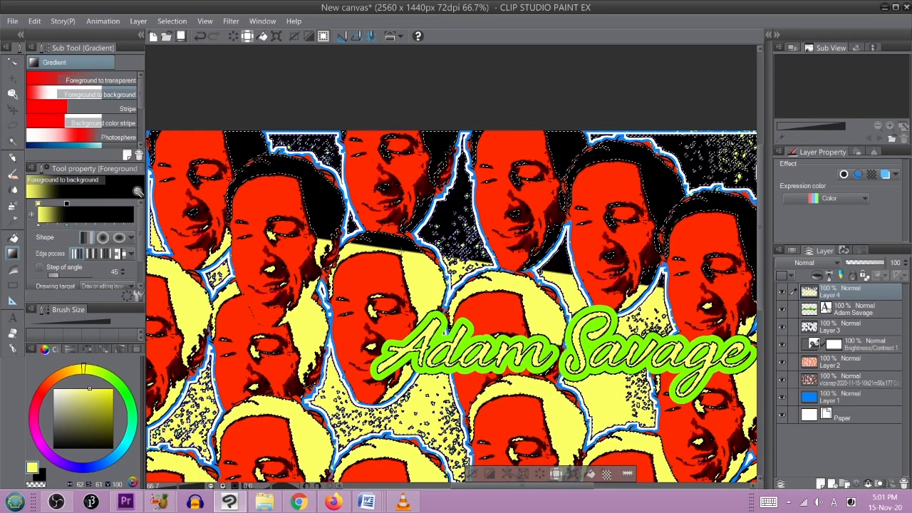
key("ctrl+z")
left_click_drag(396, 285, 462, 234)
scroll(461, 235, "down", 2)
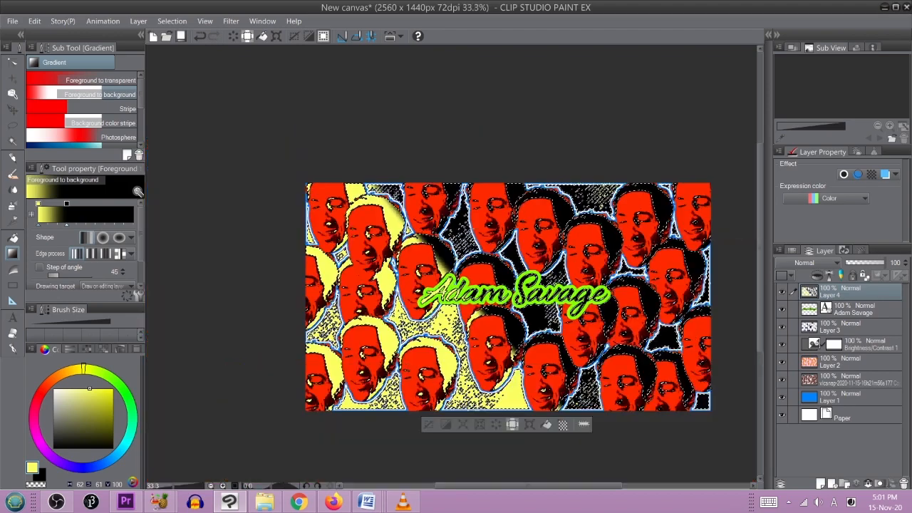
key("ctrl+z")
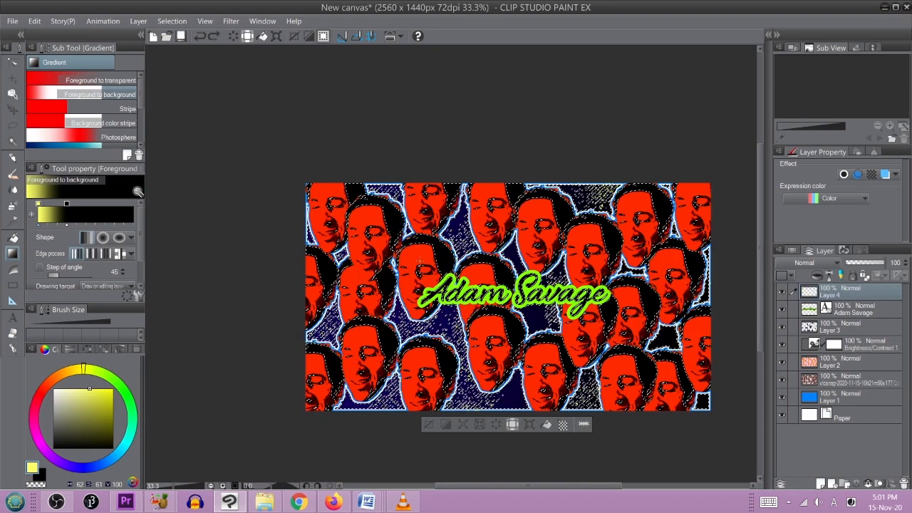
Step: Extend the yellow-to-black gradient to its full length and fill the selected areas on Layer 4 with solid yellow, clearing the selection
left_click_drag(65, 227, 169, 220)
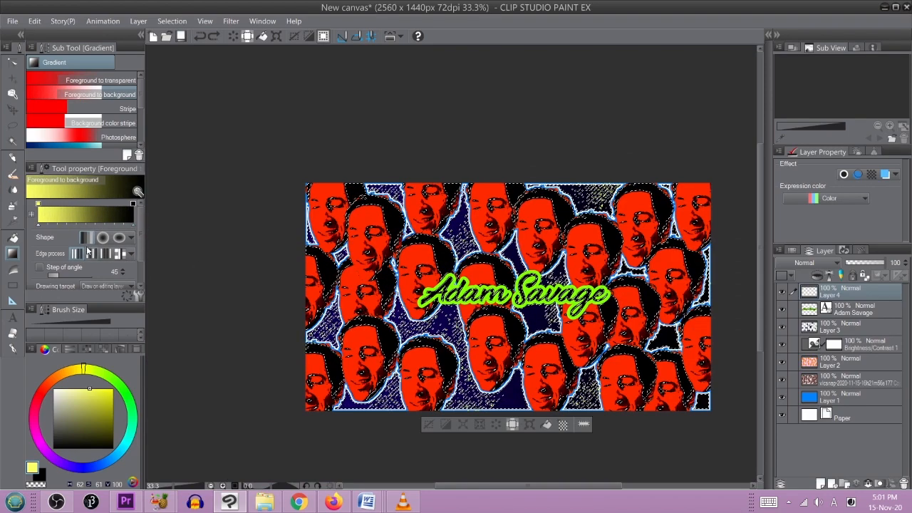
mouse_move(141, 252)
left_mouse_down()
mouse_move(139, 284)
mouse_move(140, 254)
left_mouse_up()
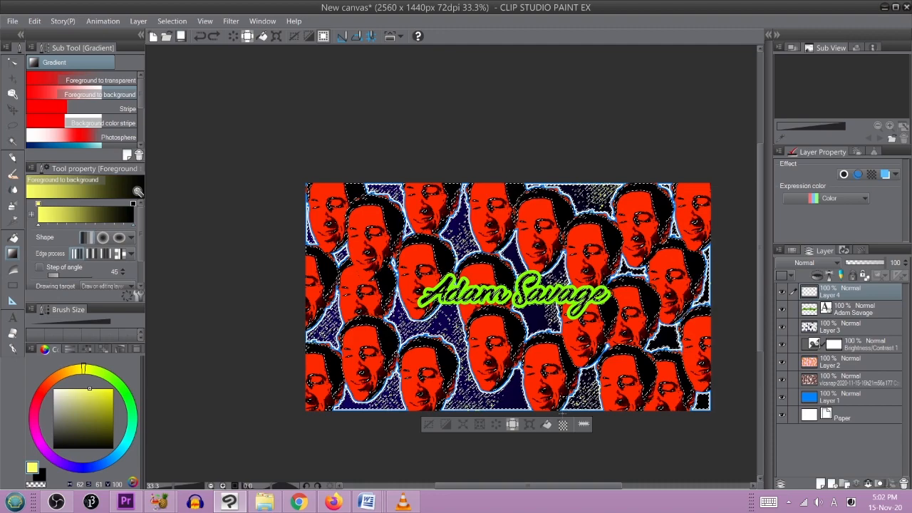
left_click(547, 425)
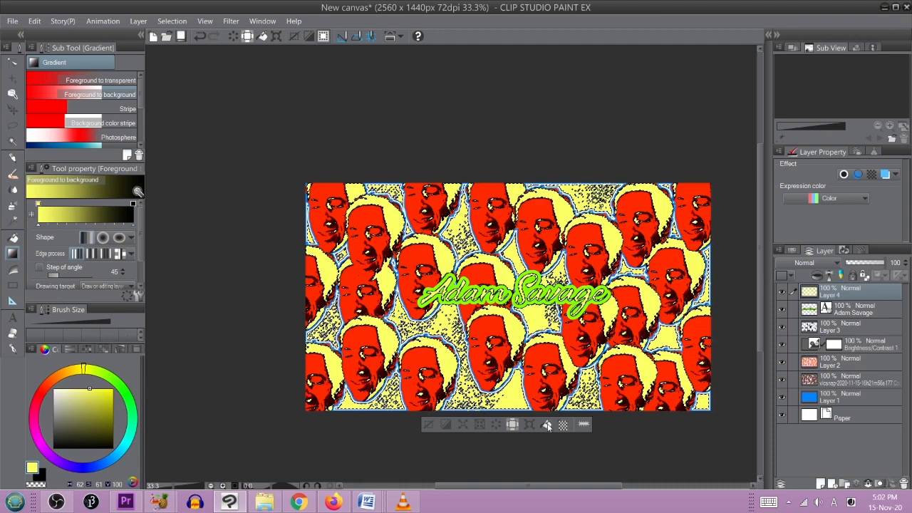
left_click(430, 424)
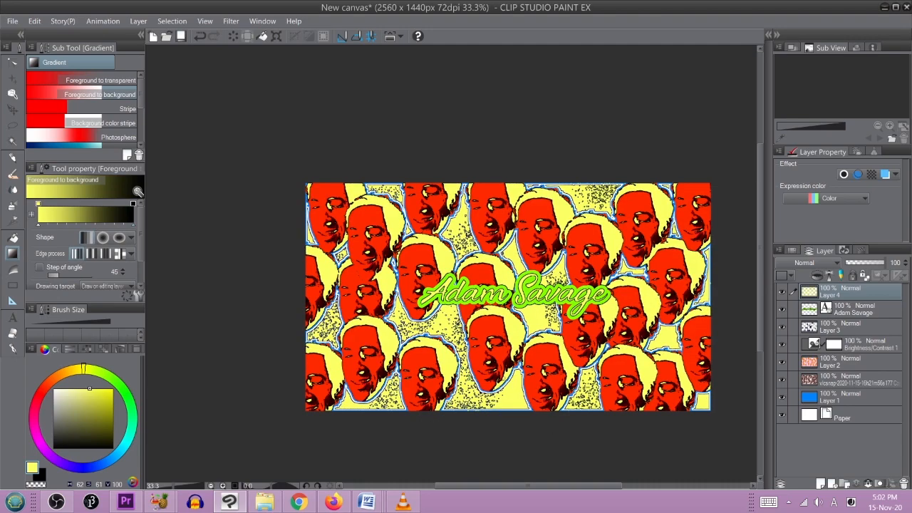
Step: Examine the yellow fill around the faces and the Adam Savage lettering at different magnifications
scroll(612, 203, "down", 1)
scroll(571, 241, "up", 2)
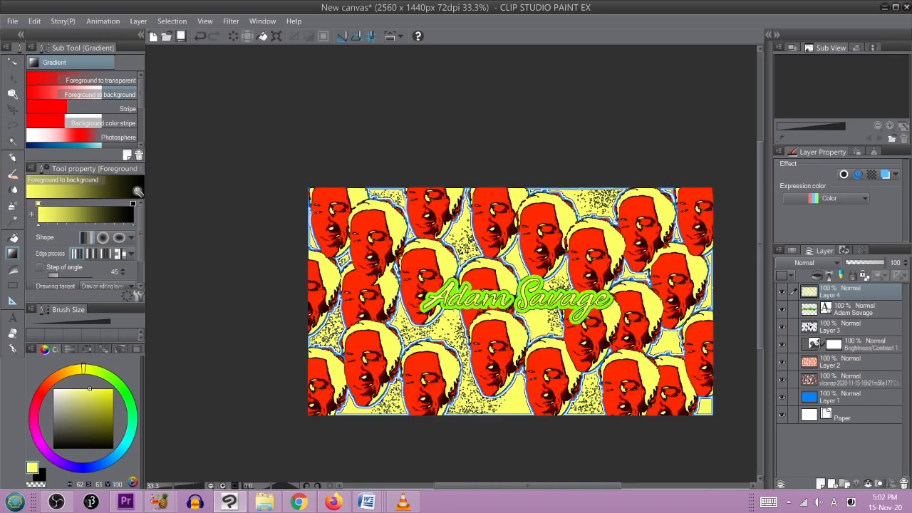
scroll(541, 249, "down", 3)
scroll(541, 249, "up", 3)
scroll(552, 249, "up", 1)
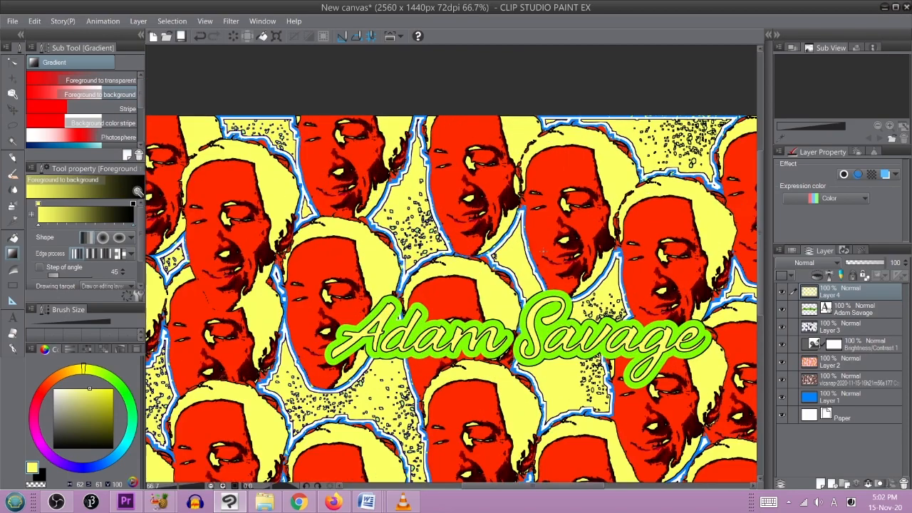
scroll(543, 251, "up", 1)
scroll(543, 250, "down", 1)
scroll(543, 251, "down", 1)
scroll(570, 255, "up", 1)
scroll(587, 258, "up", 1)
scroll(586, 260, "down", 3)
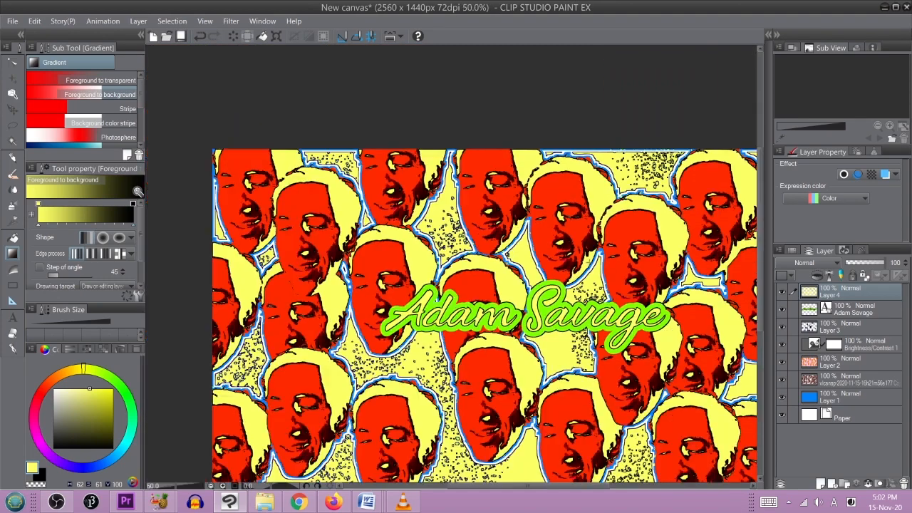
left_click_drag(575, 275, 538, 243)
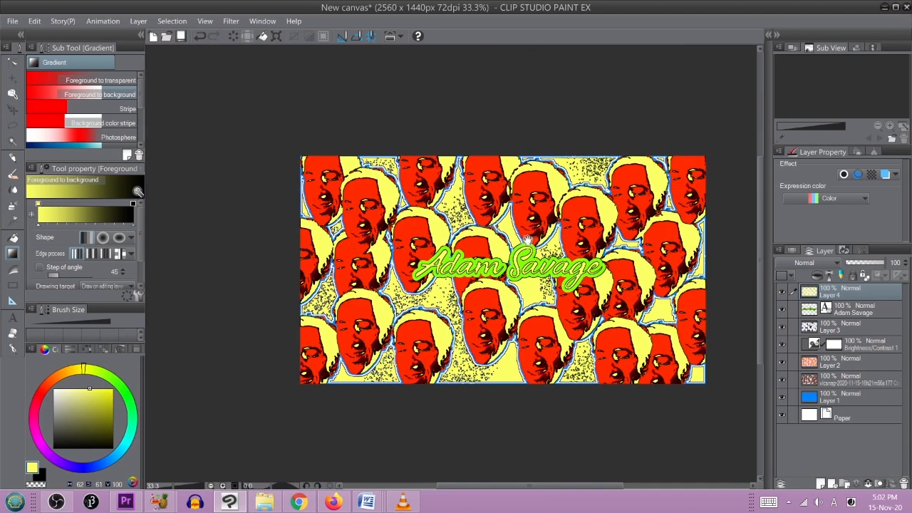
Step: Change the edge color of the Adam Savage text from green to black in its detailed text settings
scroll(541, 258, "up", 3)
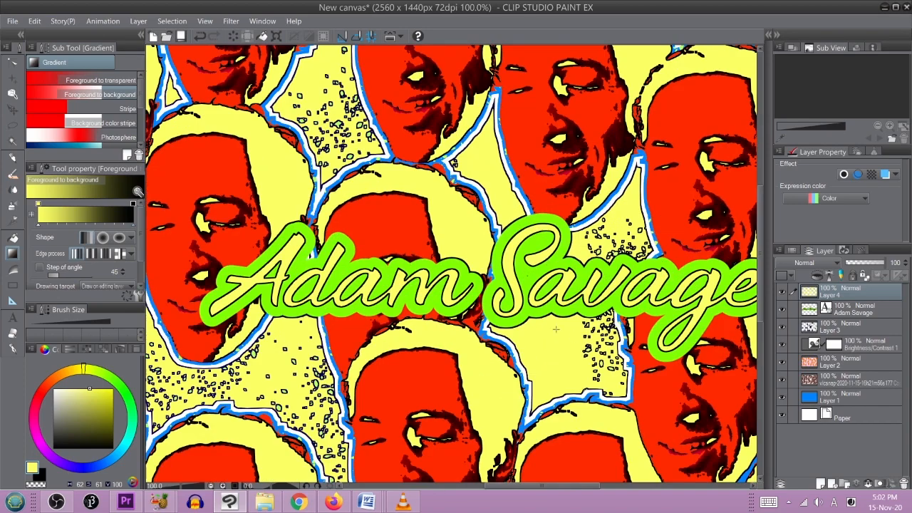
key("t")
left_click(558, 282)
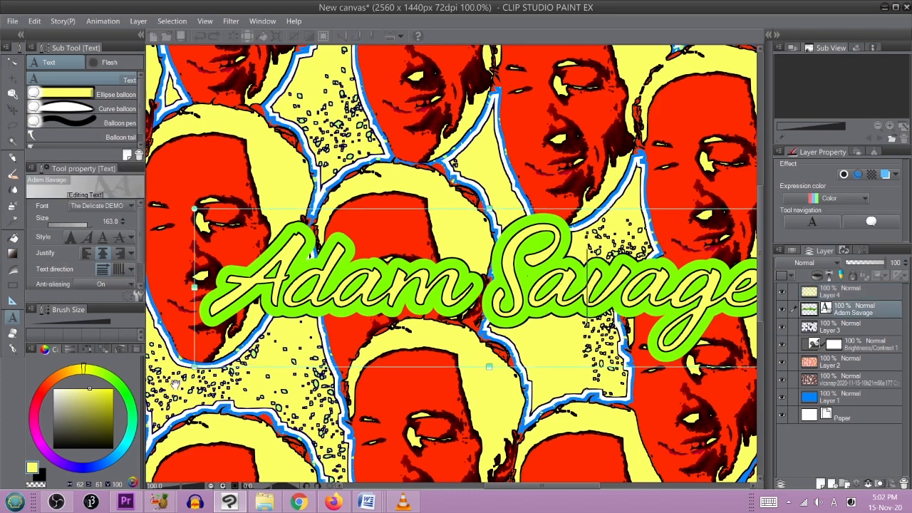
left_click(139, 295)
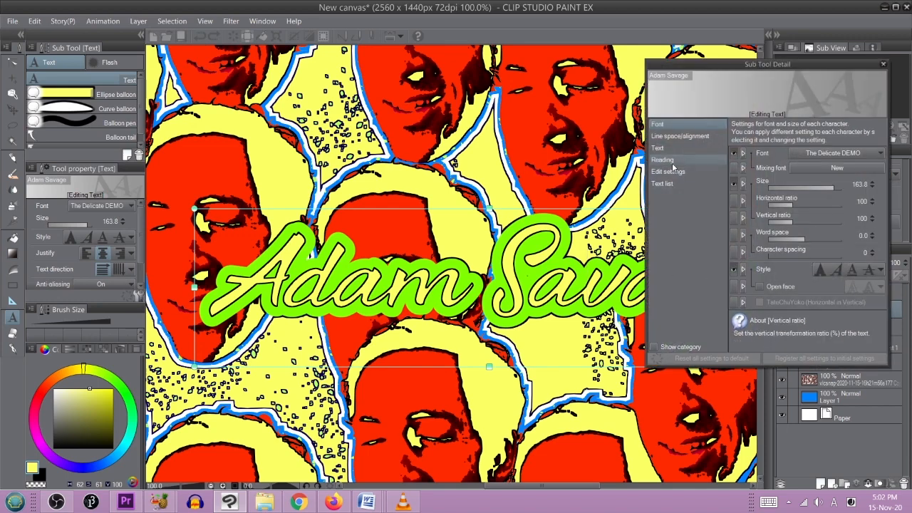
left_click(657, 147)
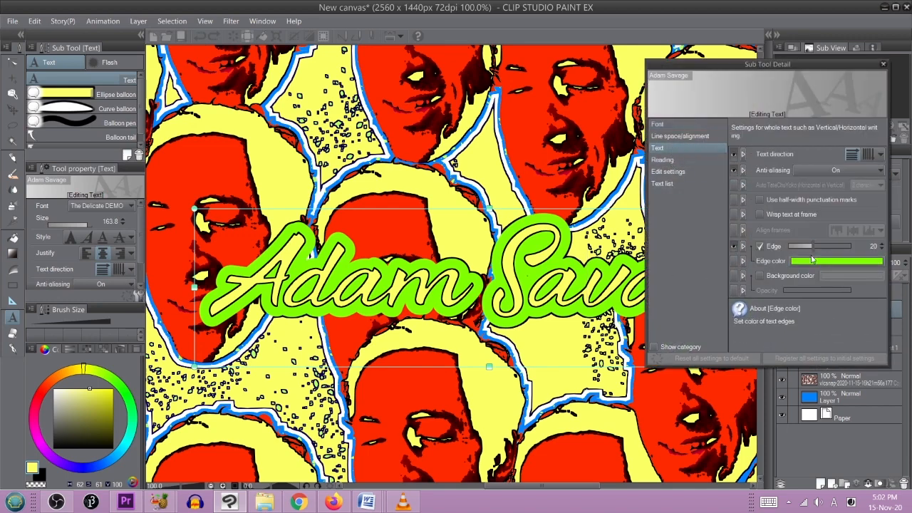
left_click(815, 262)
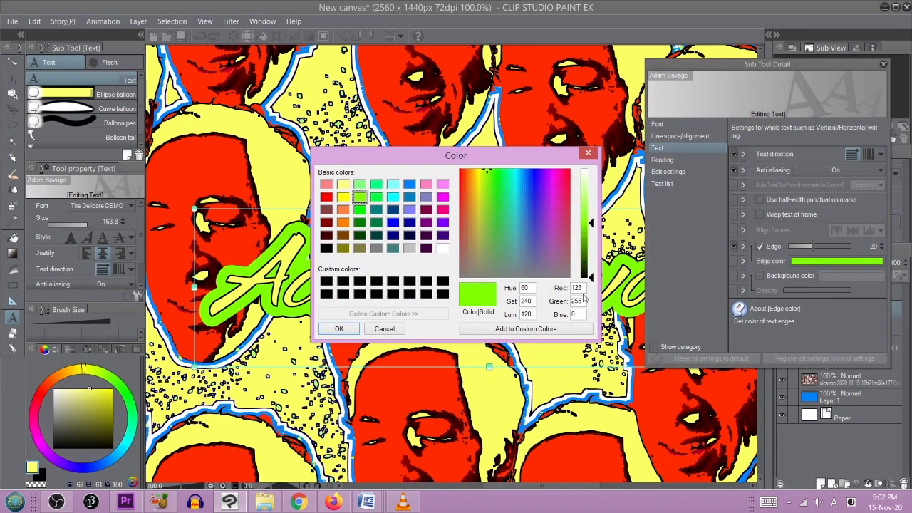
left_click_drag(585, 266, 585, 279)
left_click(339, 329)
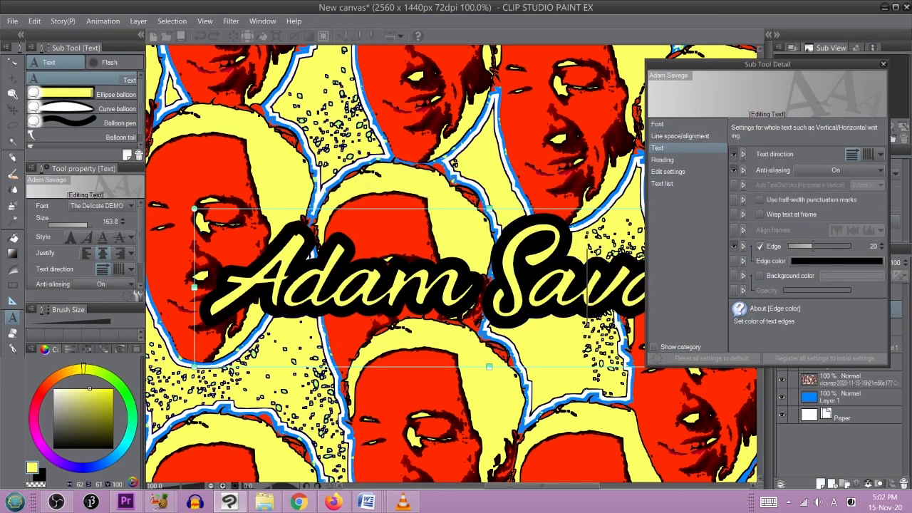
left_click(883, 64)
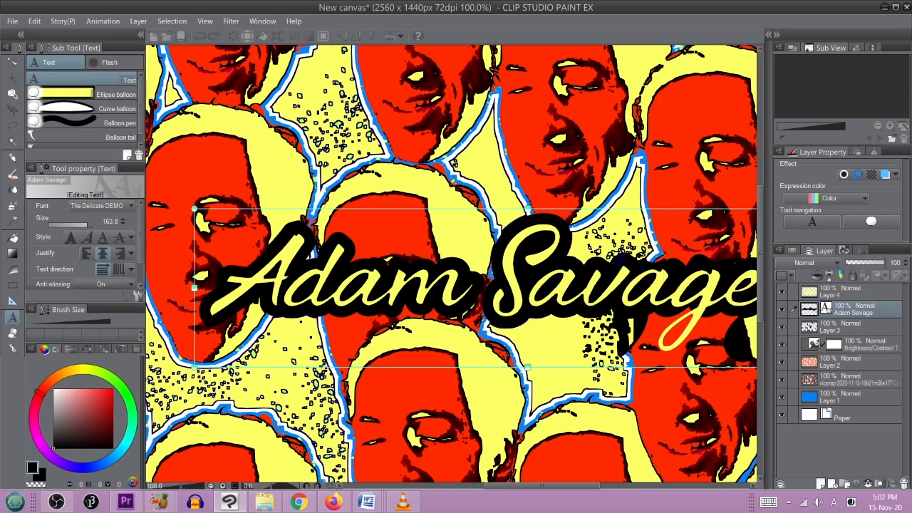
key("BackSpace")
key("BackSpace")
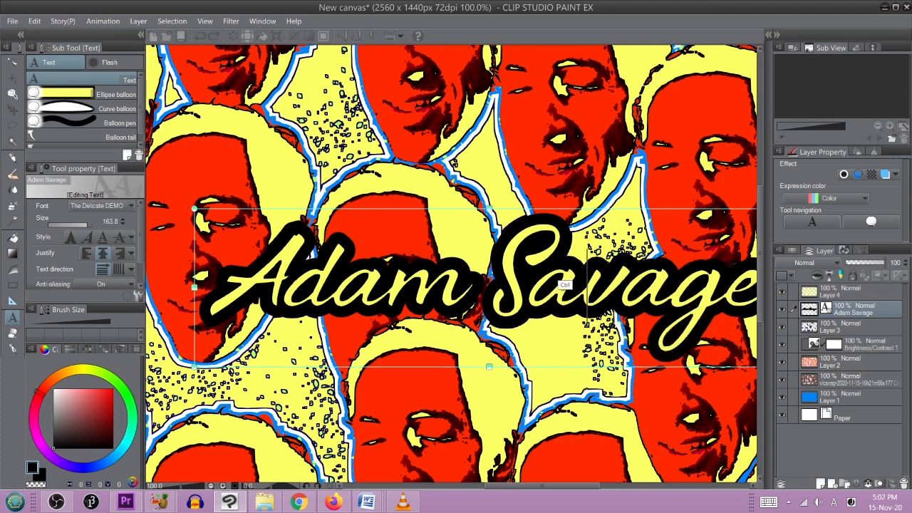
type("a")
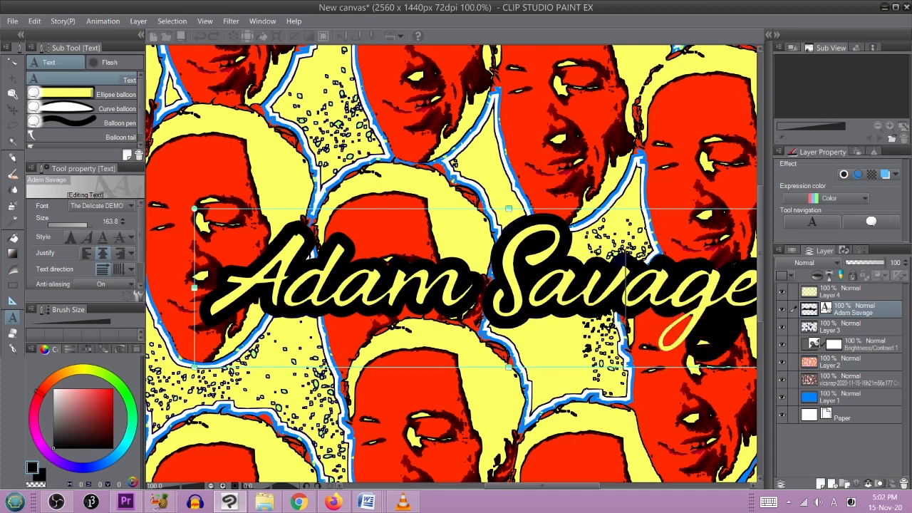
key("BackSpace")
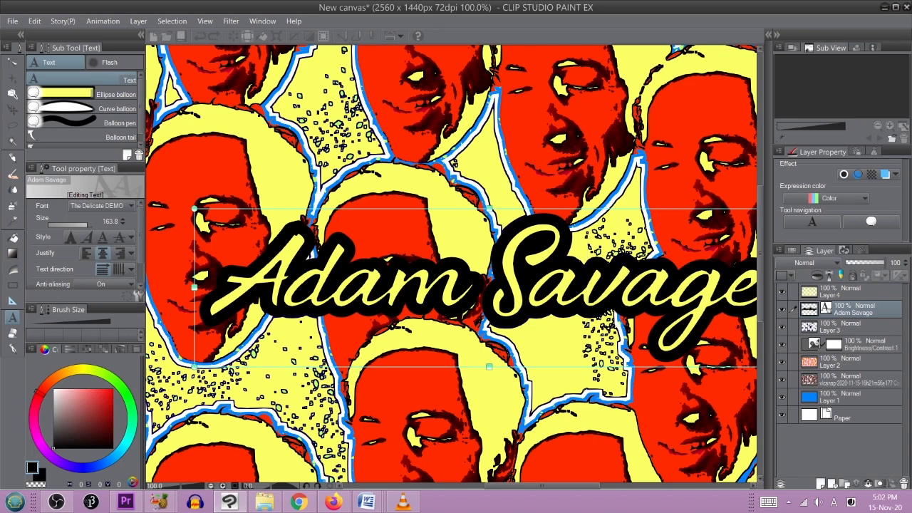
Step: Recolor all of the Adam Savage lettering saturated blue, with hue 243, saturation 100 and value 100
scroll(566, 273, "down", 5)
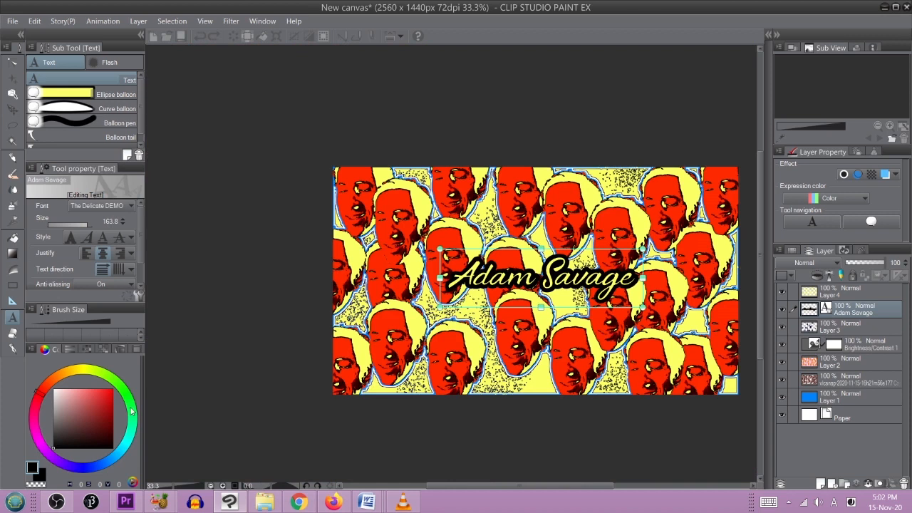
left_click(92, 412)
left_click(503, 271)
key("ctrl+a")
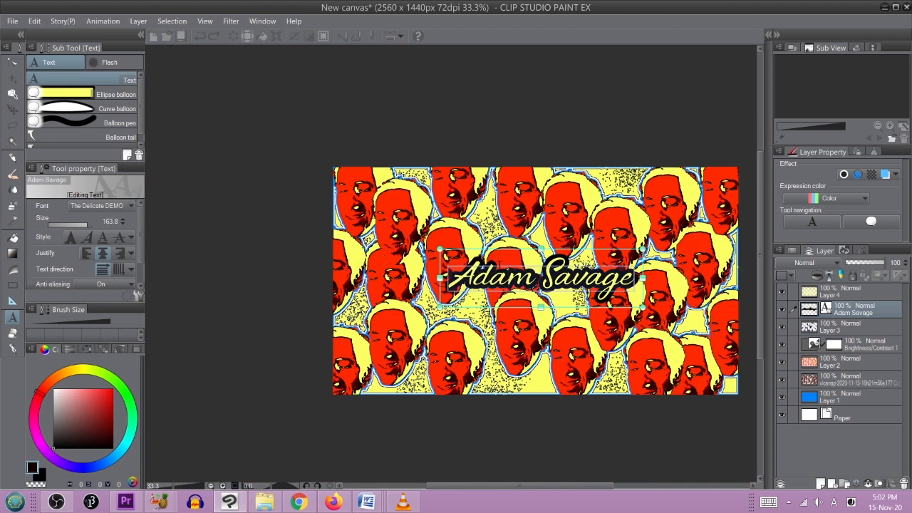
left_click(84, 466)
mouse_move(96, 420)
left_mouse_down()
mouse_move(156, 336)
mouse_move(197, 325)
left_mouse_up()
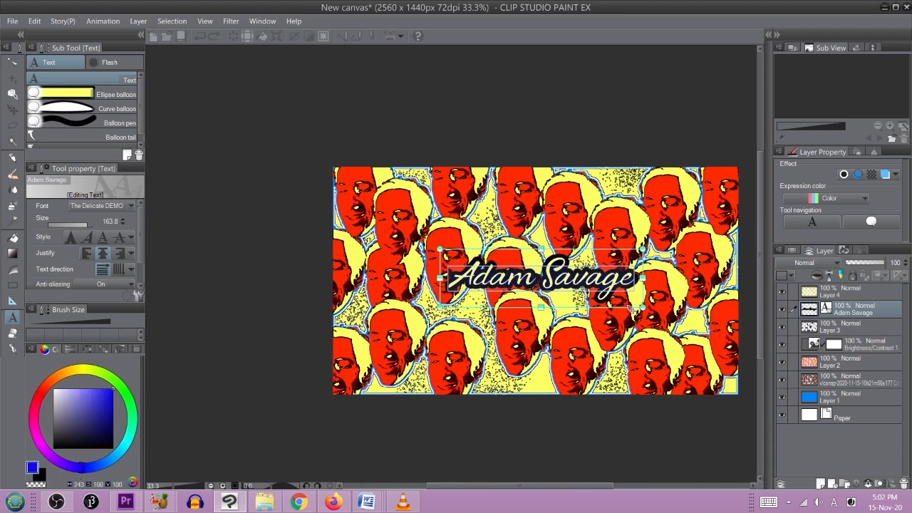
Step: Move the Adam Savage text layer above Layer 4 and keep it visible
left_click(780, 312)
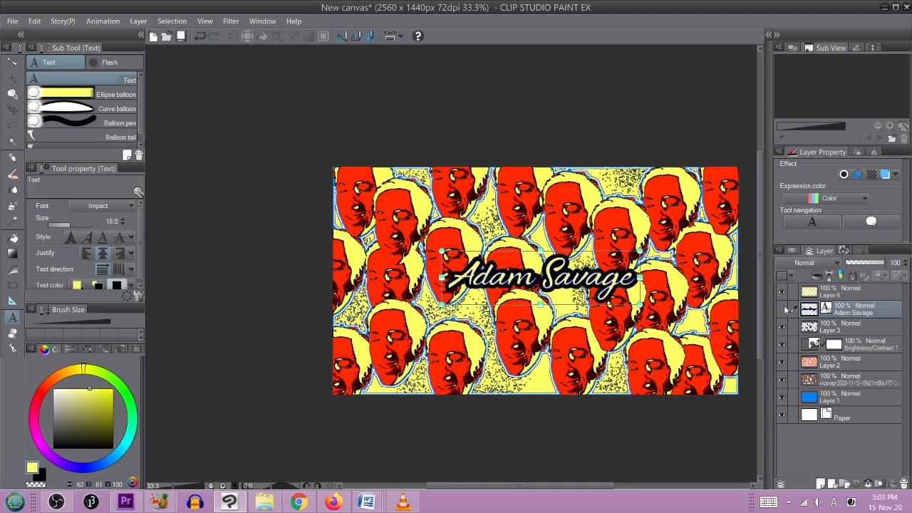
left_click(784, 311)
left_click_drag(853, 314, 853, 294)
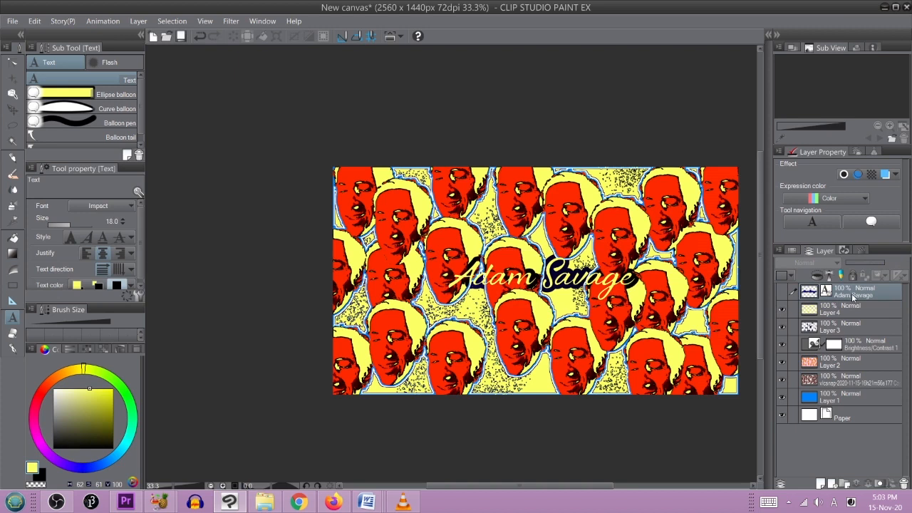
left_click(783, 292)
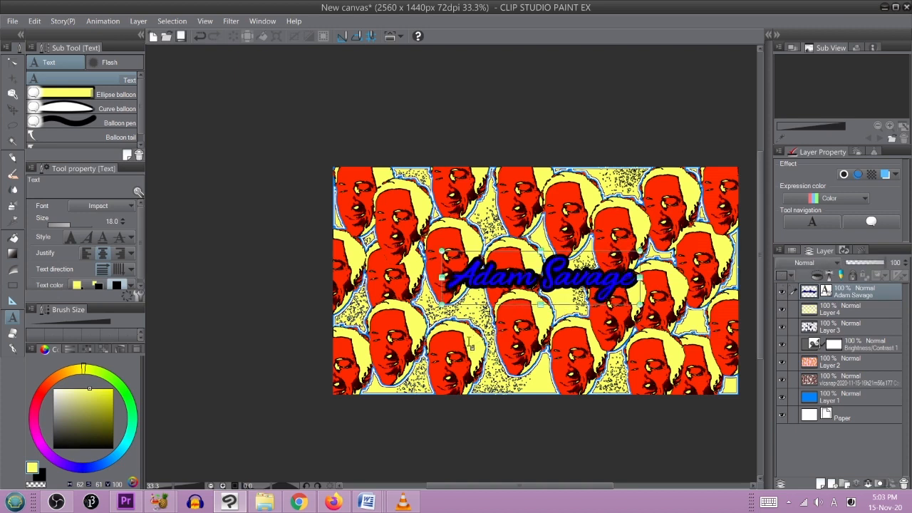
Step: Recolor all of the Adam Savage lettering, trying muted blue, olive and green before choosing bright yellow with hue 61, saturation 100 and value 100
left_click(56, 382)
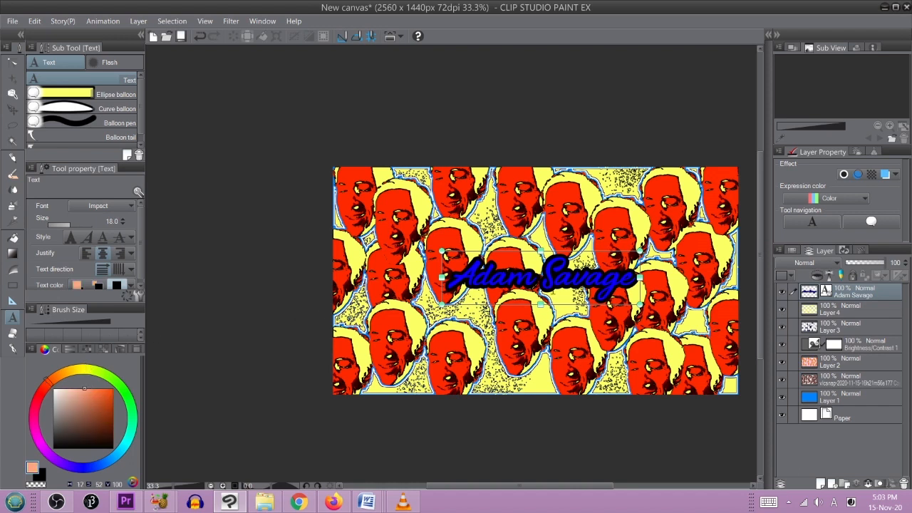
left_click(535, 279)
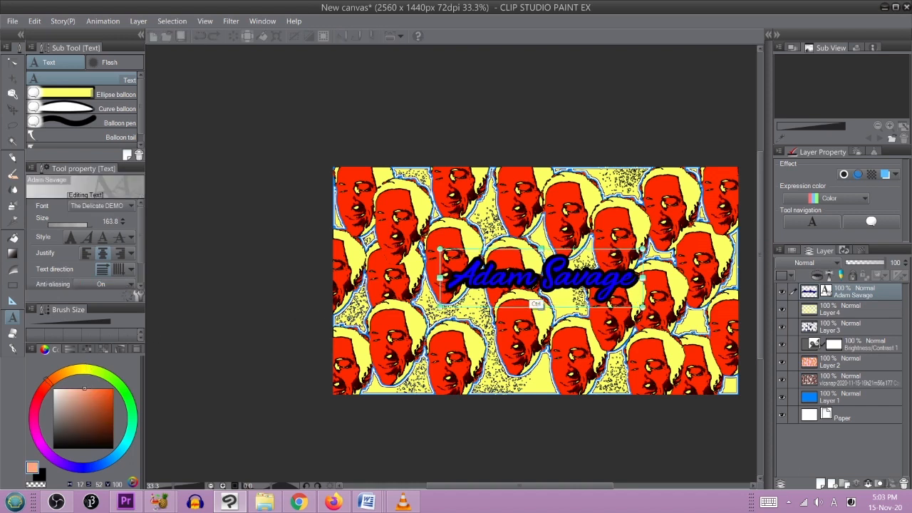
key("ctrl+a")
left_click(88, 400)
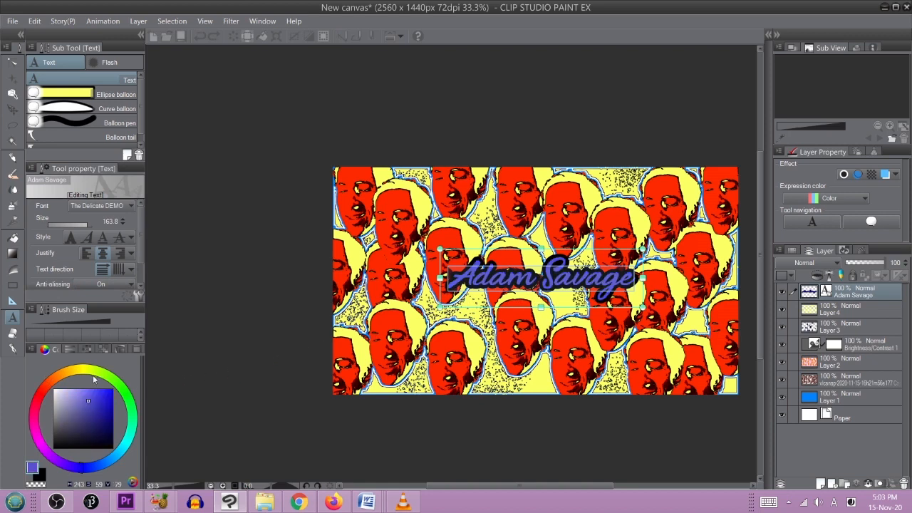
left_click(89, 371)
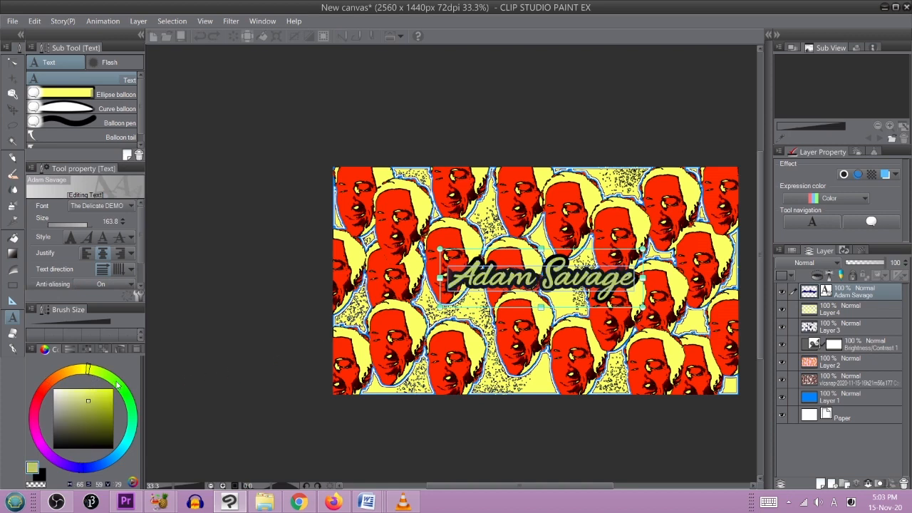
left_click(126, 400)
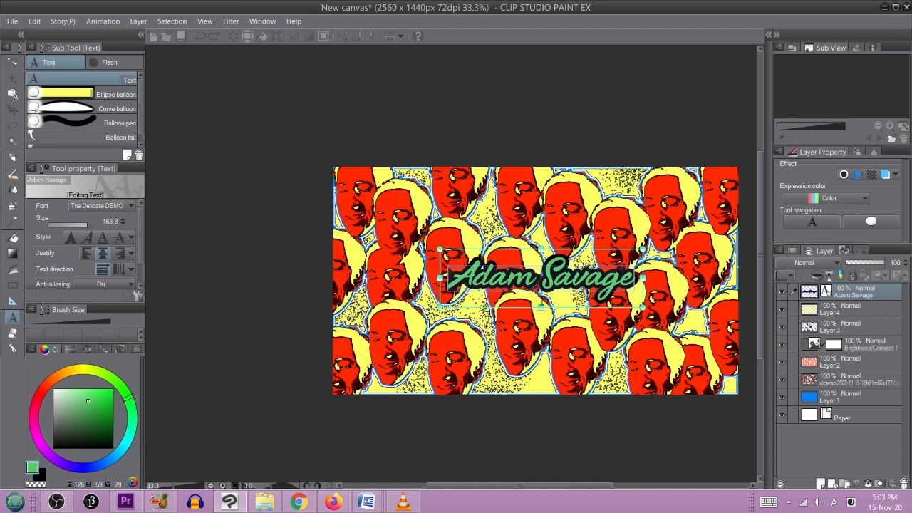
left_click(93, 368)
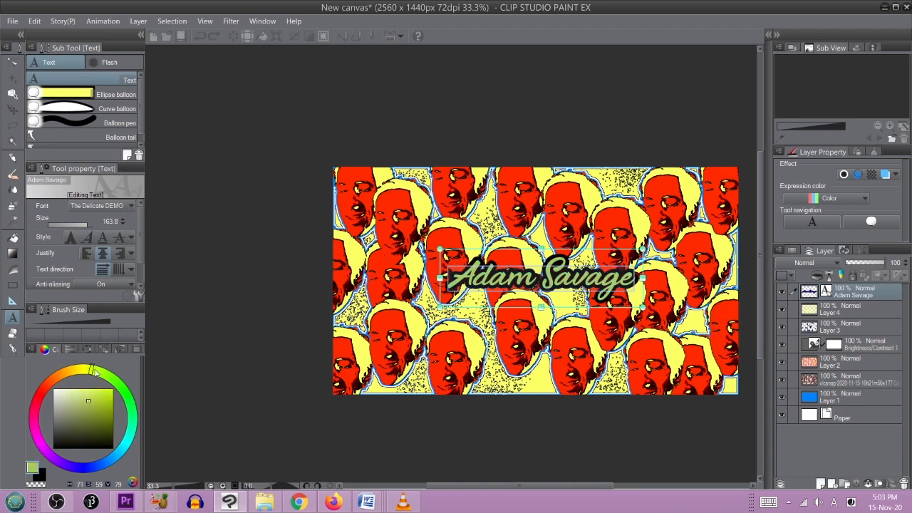
mouse_move(94, 376)
left_mouse_down()
mouse_move(104, 382)
mouse_move(91, 391)
mouse_move(108, 392)
mouse_move(100, 401)
mouse_move(118, 387)
left_mouse_up()
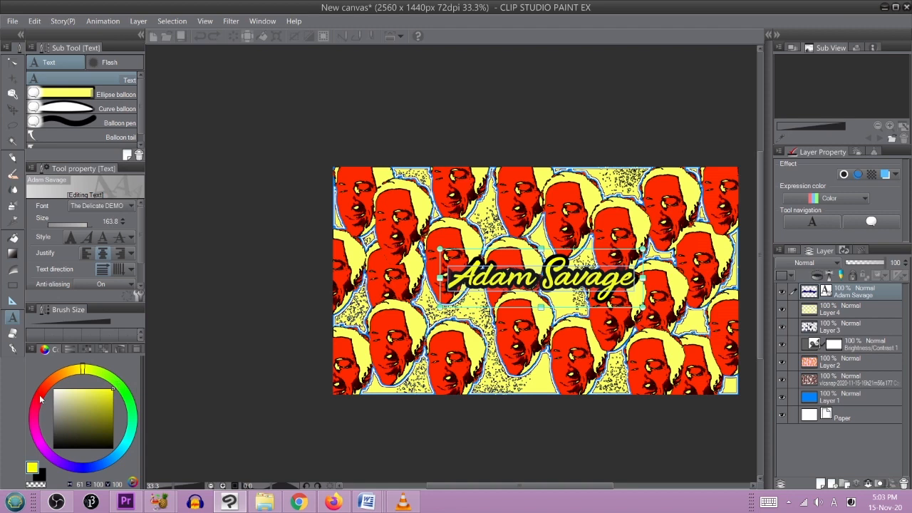
Step: Shift the lettering's color through pink and lime to bright green with hue 120, saturation 100 and value 100
left_click(36, 412)
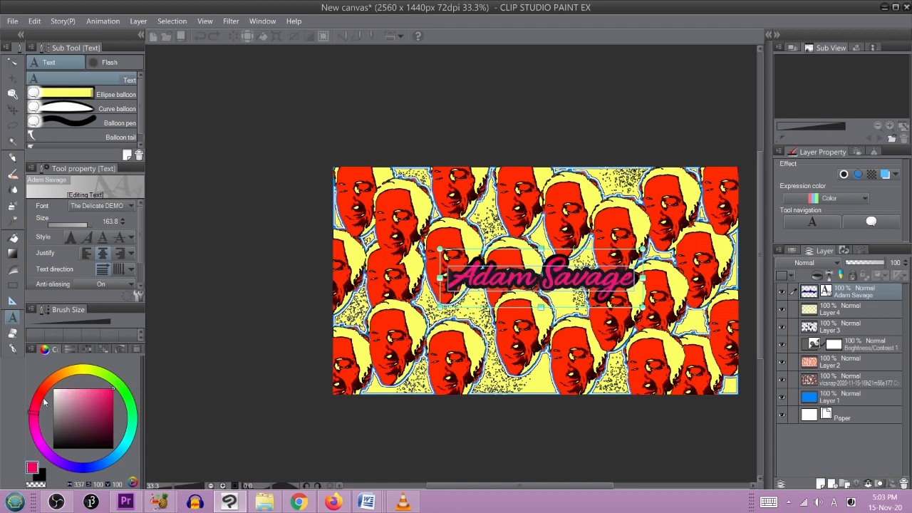
left_click(40, 392)
left_click(72, 374)
left_click(98, 374)
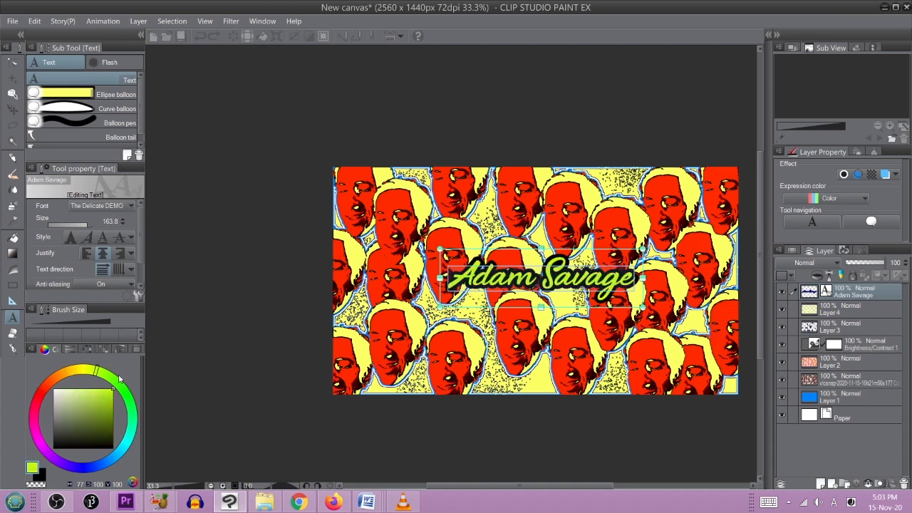
left_click(121, 383)
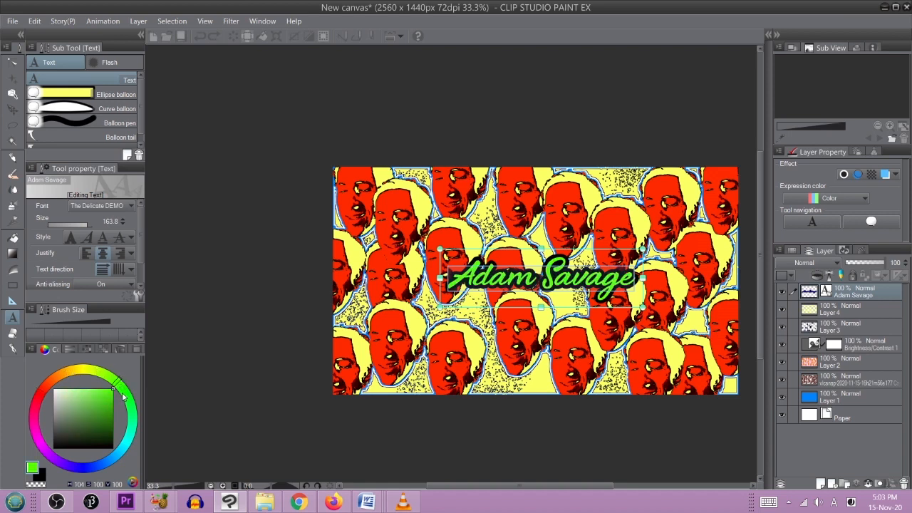
left_click(124, 401)
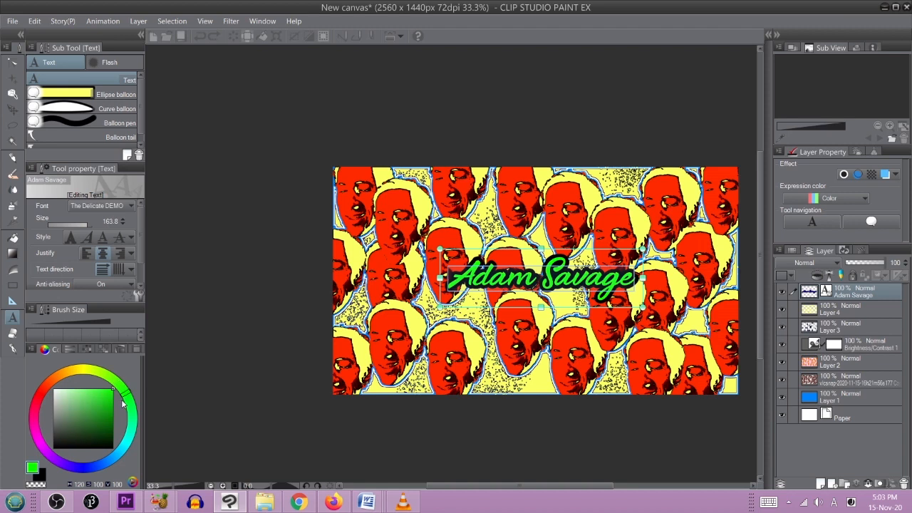
Step: Recolor the script lettering through green, violet and blue to bright cyan with hue 186, saturation 100 and value 100, and finish editing the text
left_click(131, 428)
left_click(119, 449)
left_click(103, 459)
left_click(65, 456)
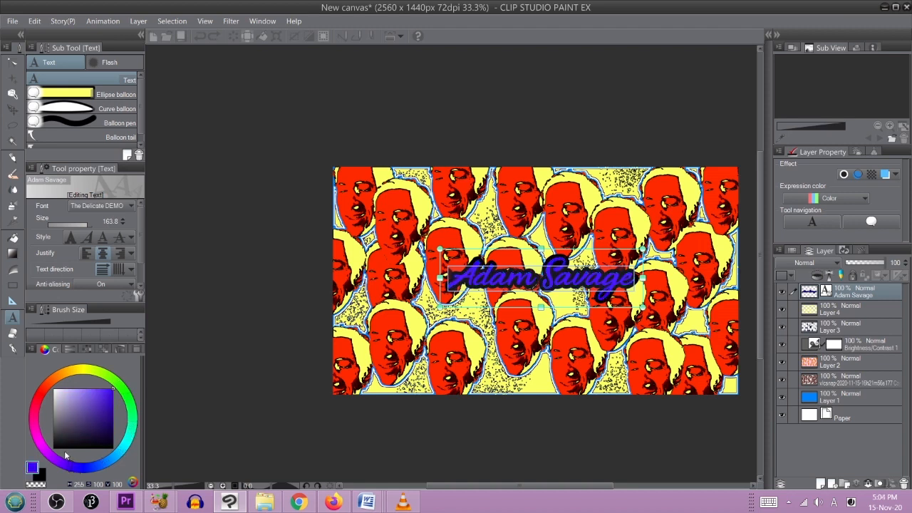
left_click(87, 468)
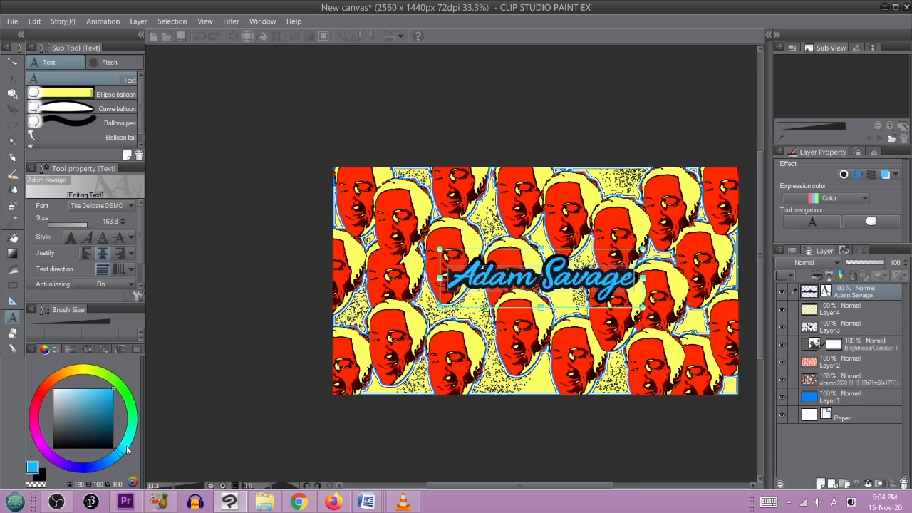
left_click(123, 446)
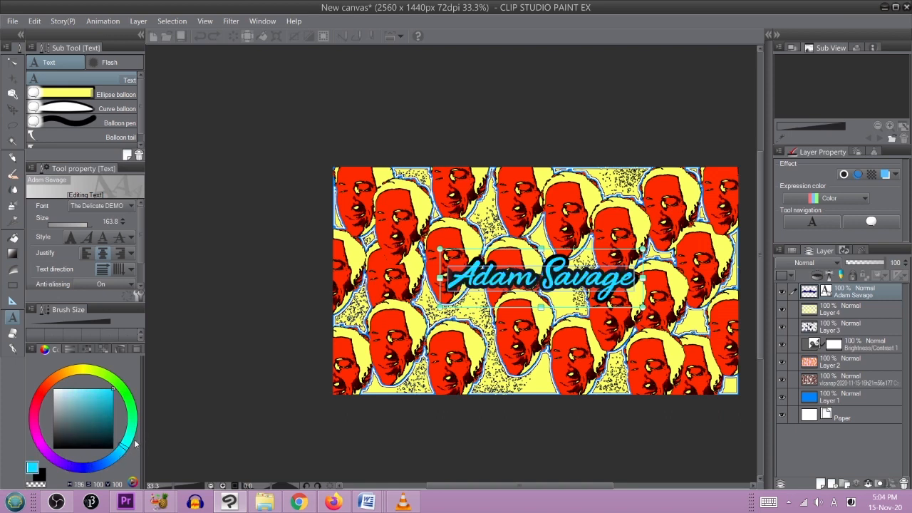
left_click(836, 418)
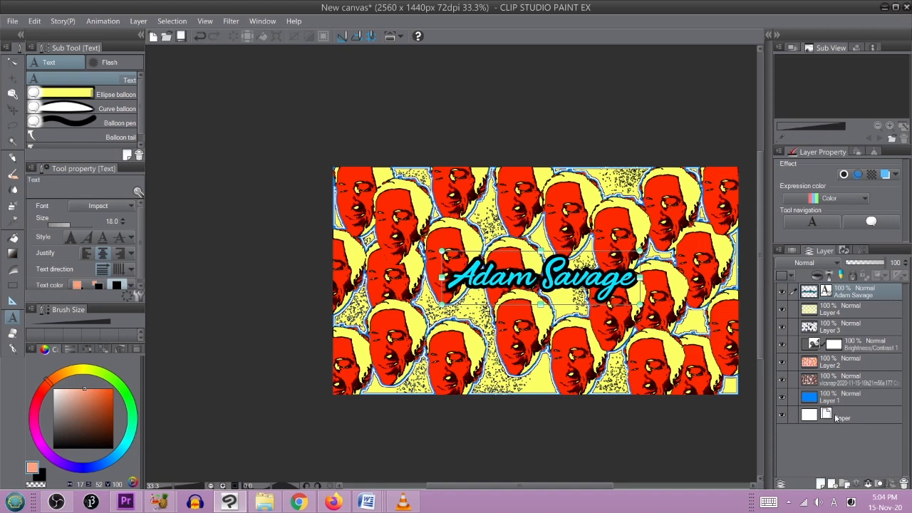
left_click(832, 419)
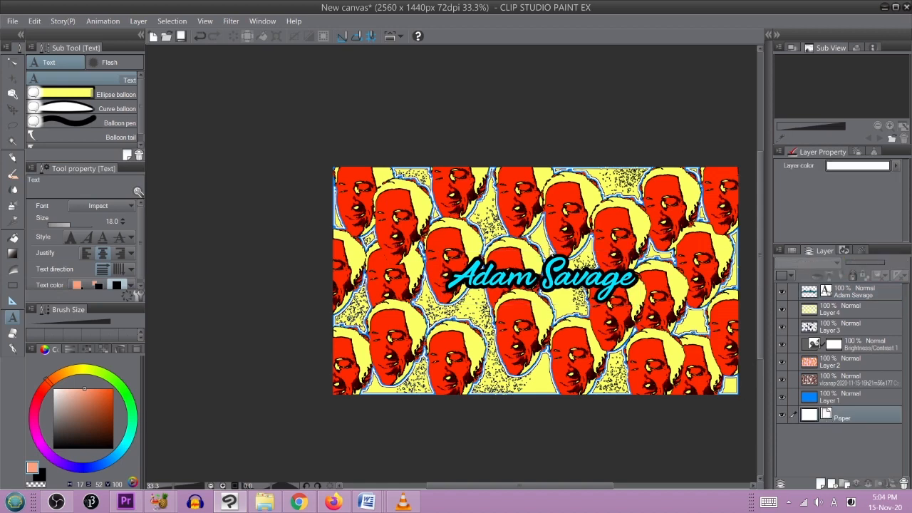
Step: Save the canvas as banner in CLIP STUDIO FORMAT in the YOUTUBE VIDEOS folder
key("ctrl+s")
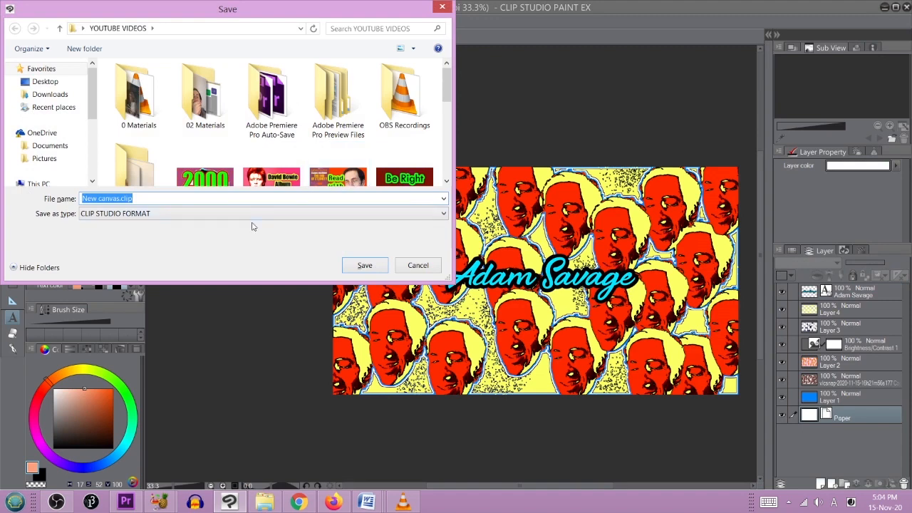
type("banner")
key("Return")
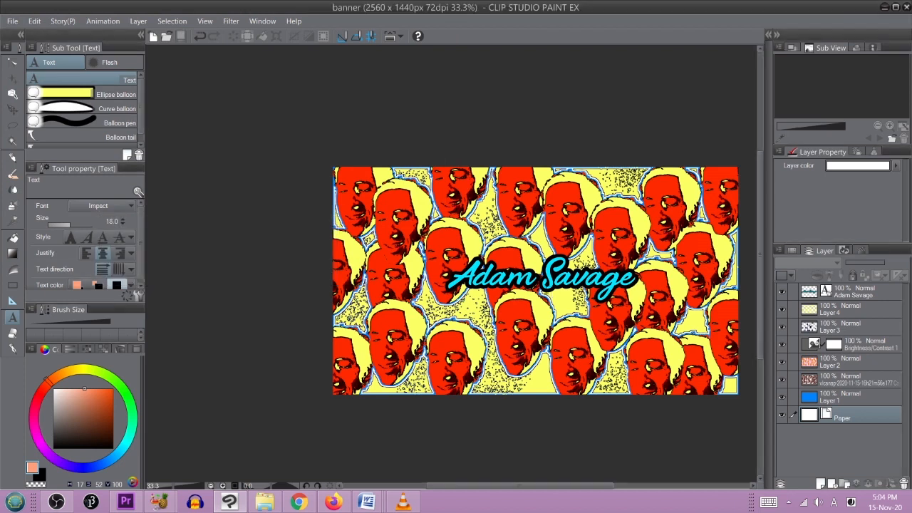
Step: Export the image as a single-layer JPEG named bannermaybe with quality 90
left_click(13, 21)
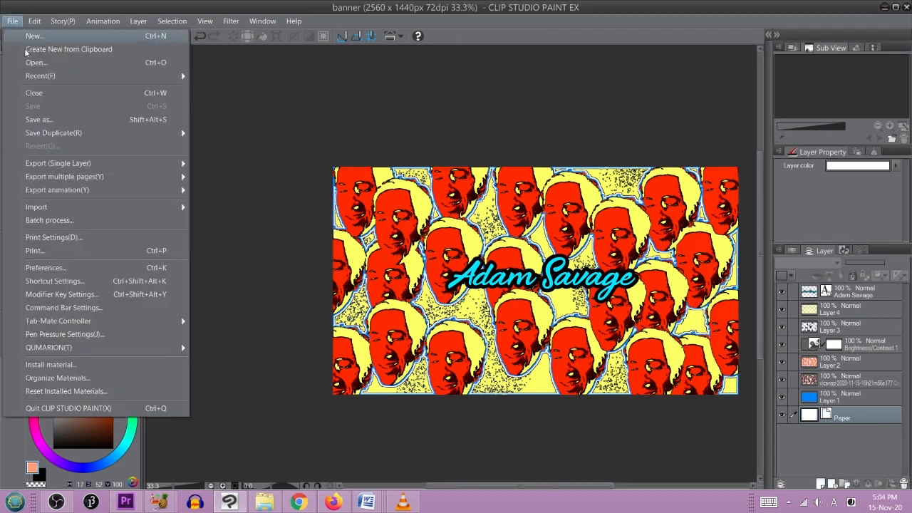
mouse_move(162, 168)
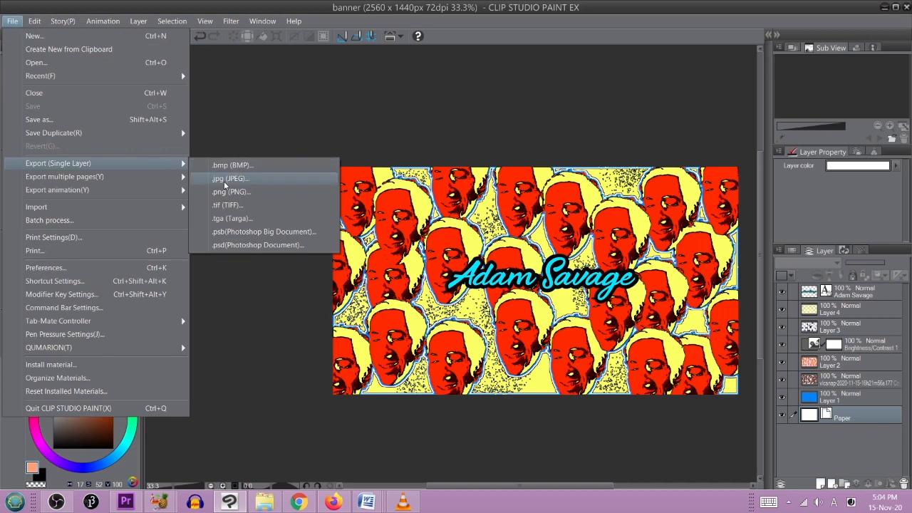
left_click(227, 179)
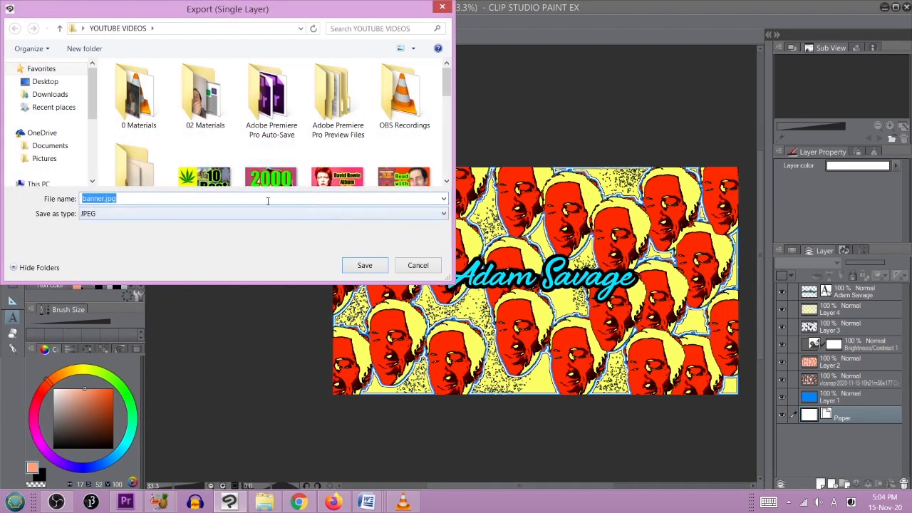
type("ban")
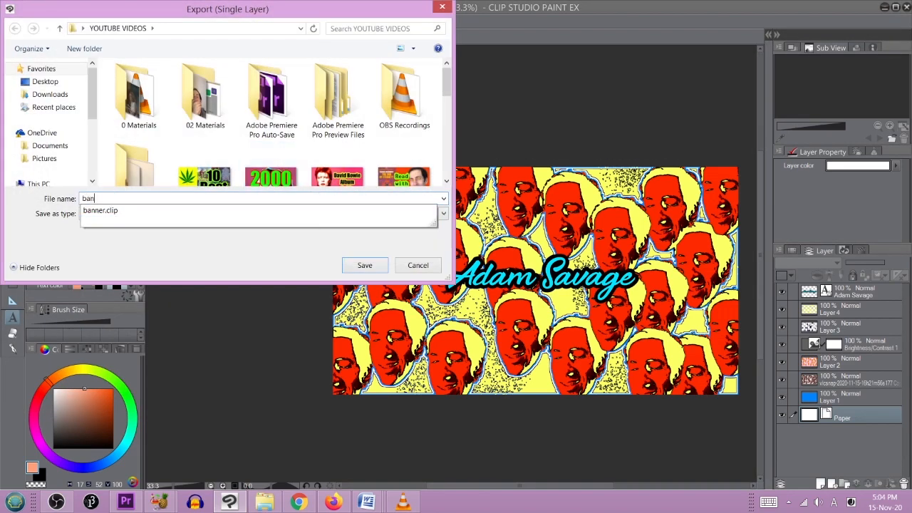
type("nermaybe")
key("Return")
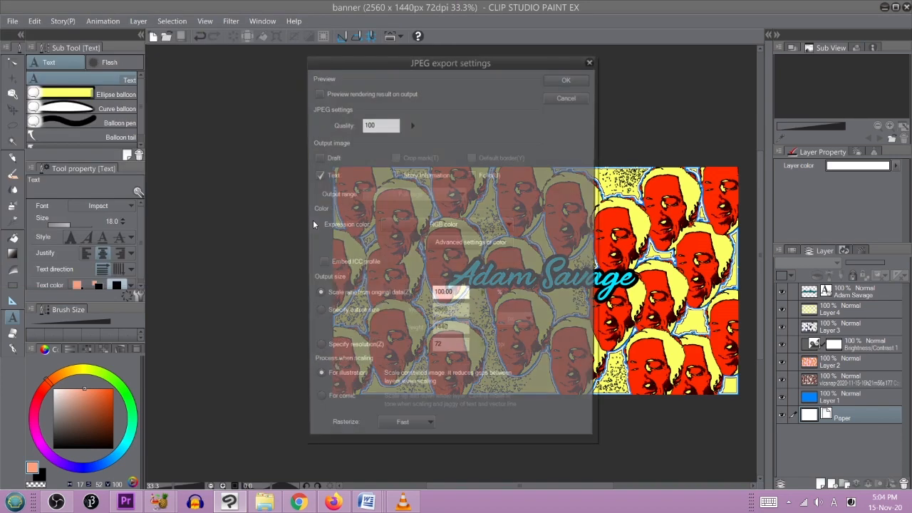
double_click(370, 124)
key("BackSpace")
type("90")
left_click(559, 80)
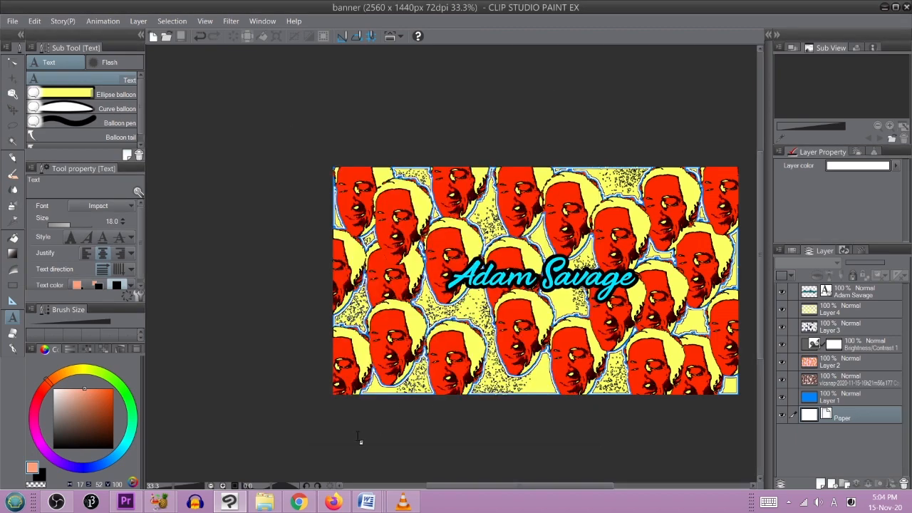
Step: Switch to the browser, preview bannermaybe.jpg as the channel's banner image in YouTube Studio's branding settings, and cancel the change
left_click(335, 503)
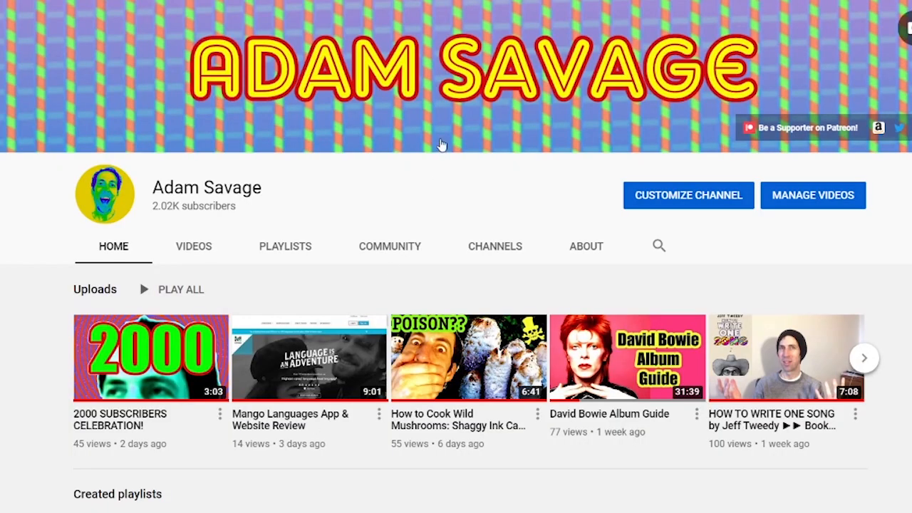
left_click(433, 62)
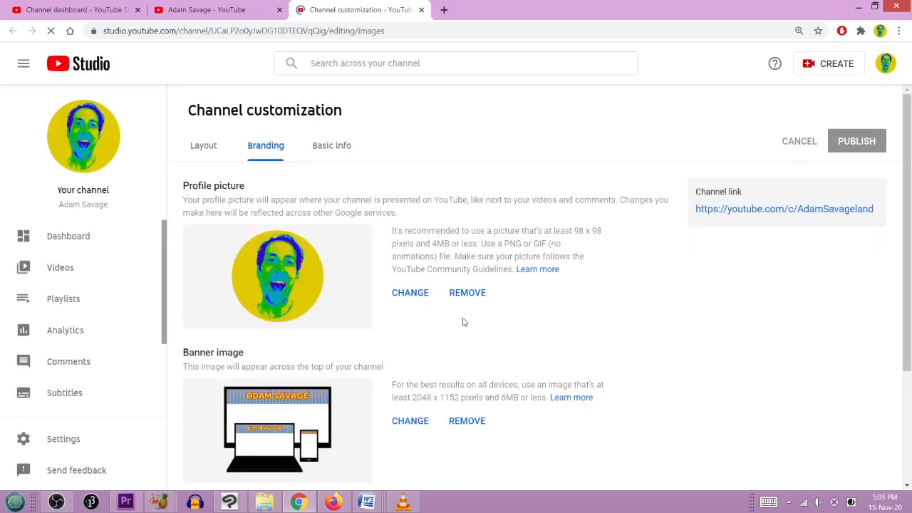
scroll(463, 322, "down", 3)
left_click(409, 259)
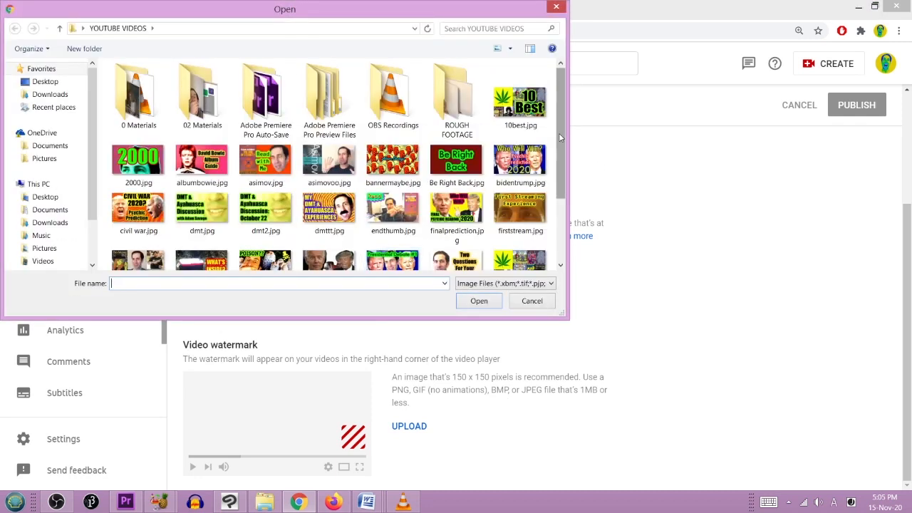
double_click(392, 161)
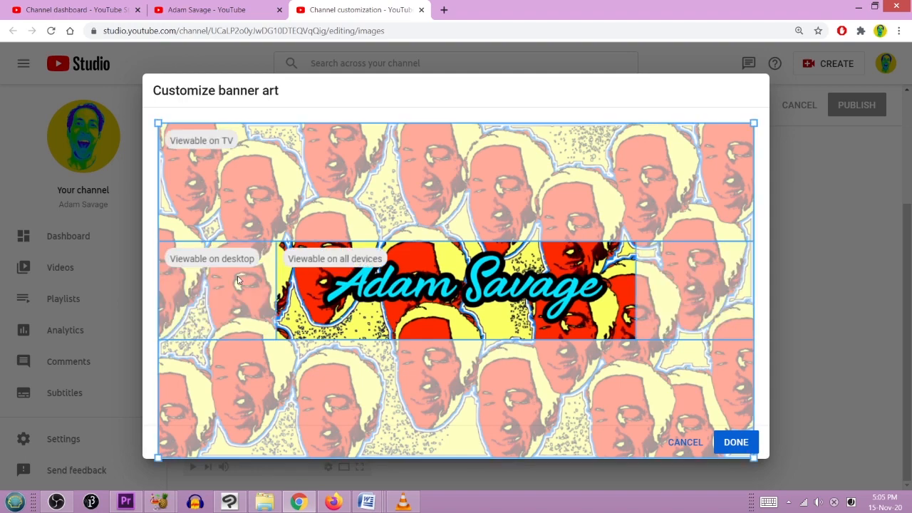
left_click(682, 442)
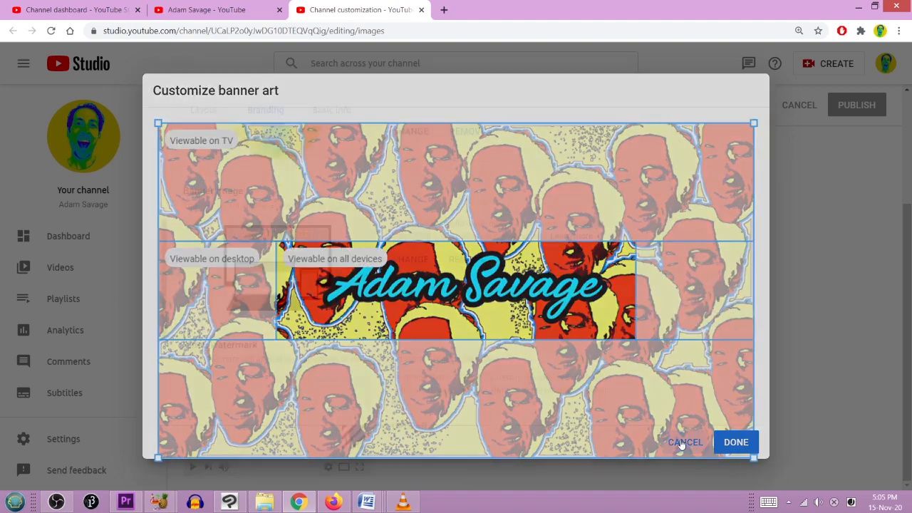
scroll(520, 358, "up", 3)
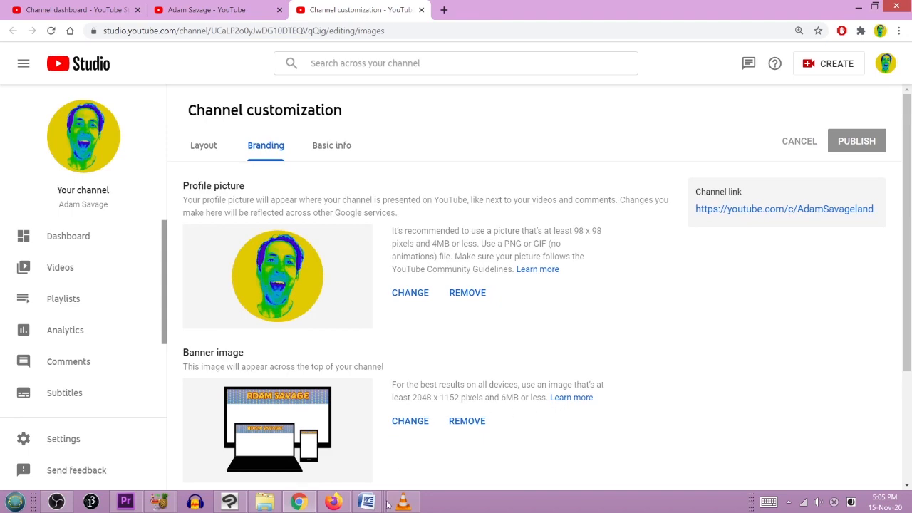
Step: Switch back to Clip Studio Paint and hide Layer 4 and Layer 3, keeping the lettering layer visible
left_click(335, 502)
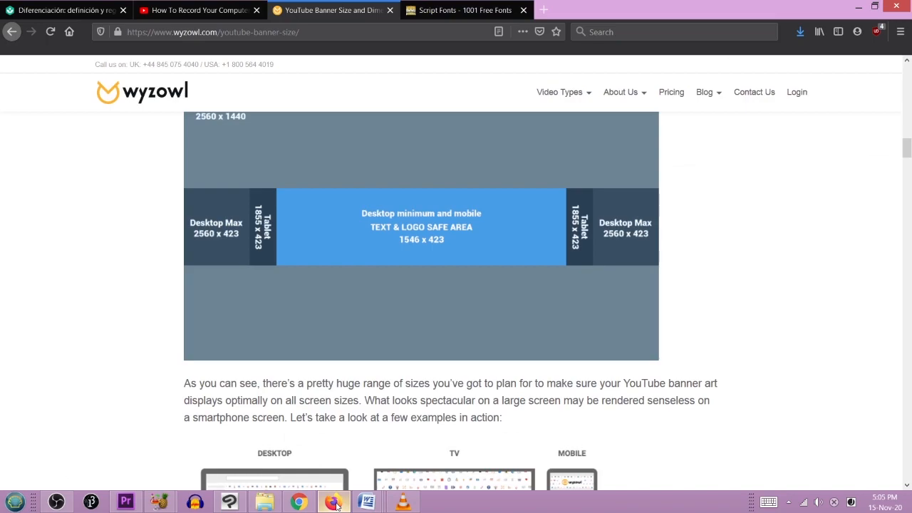
left_click(335, 503)
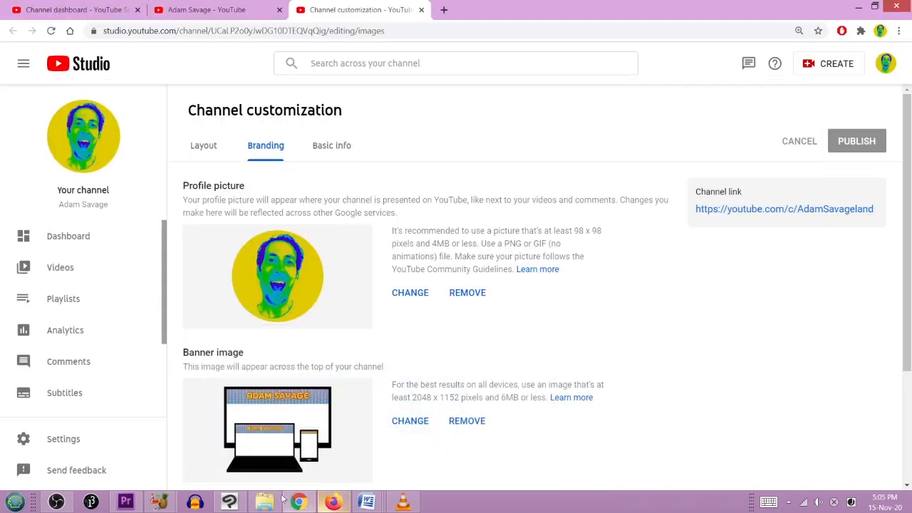
left_click(229, 502)
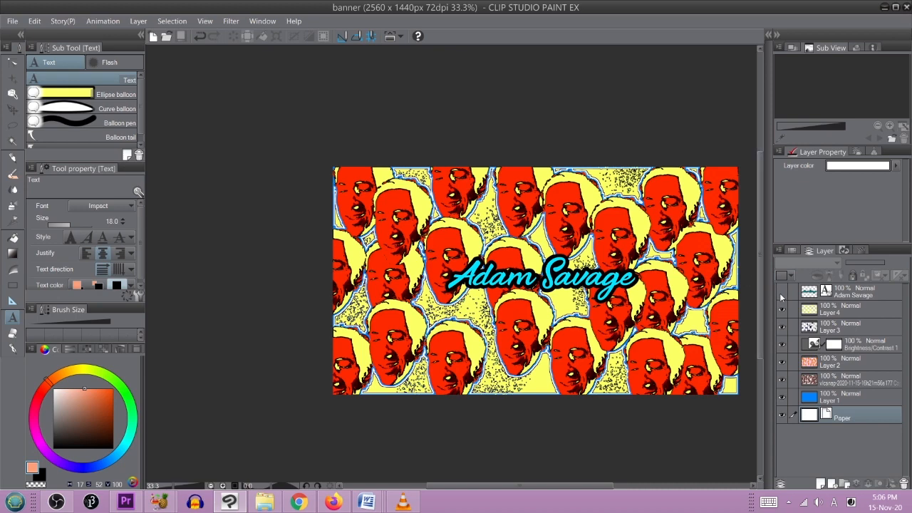
left_click(781, 292)
left_click(782, 293)
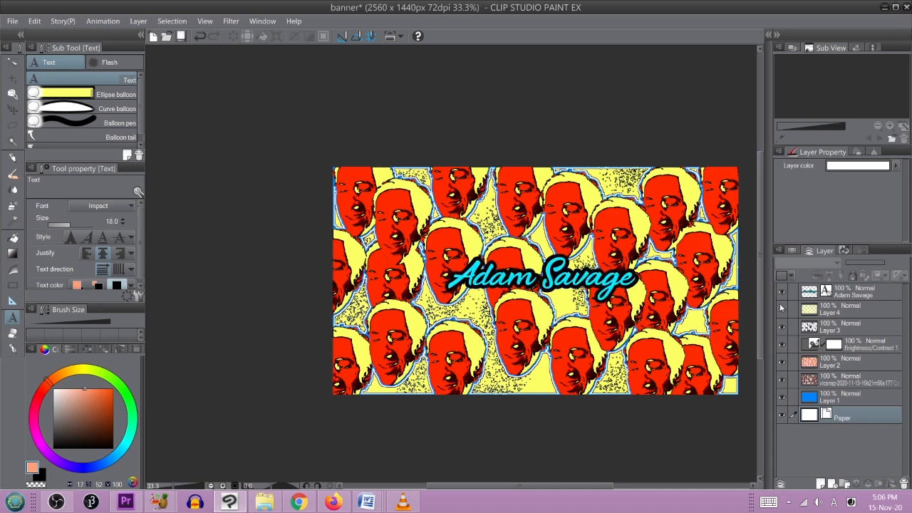
left_click(782, 311)
left_click(781, 326)
Step: Toggle the Brightness/Contrast layer and Layer 2 to compare their effect on the faces, leaving both visible
left_click(782, 344)
left_click(782, 361)
left_click(783, 346)
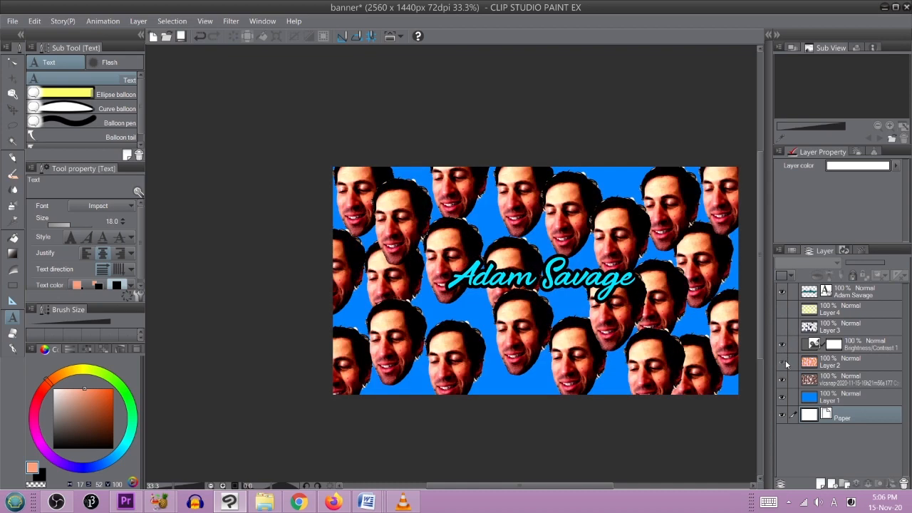
left_click(784, 361)
left_click(782, 348)
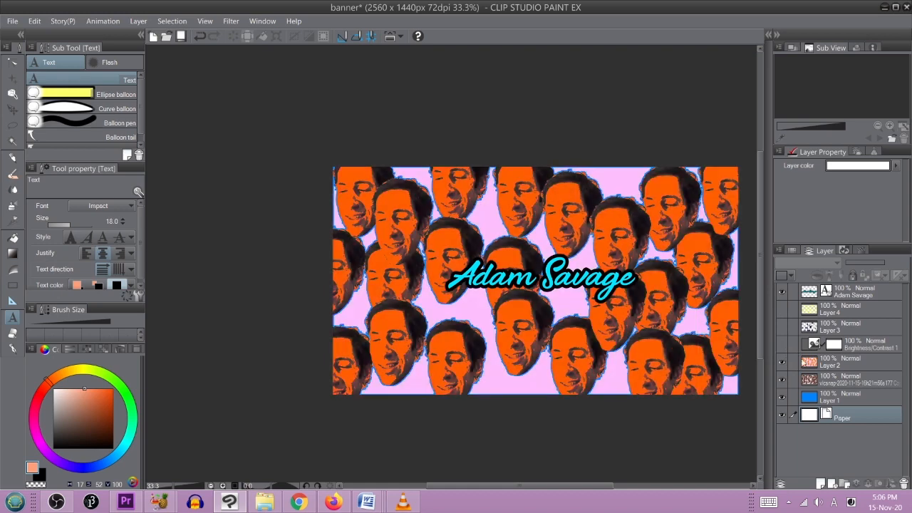
left_click(784, 348)
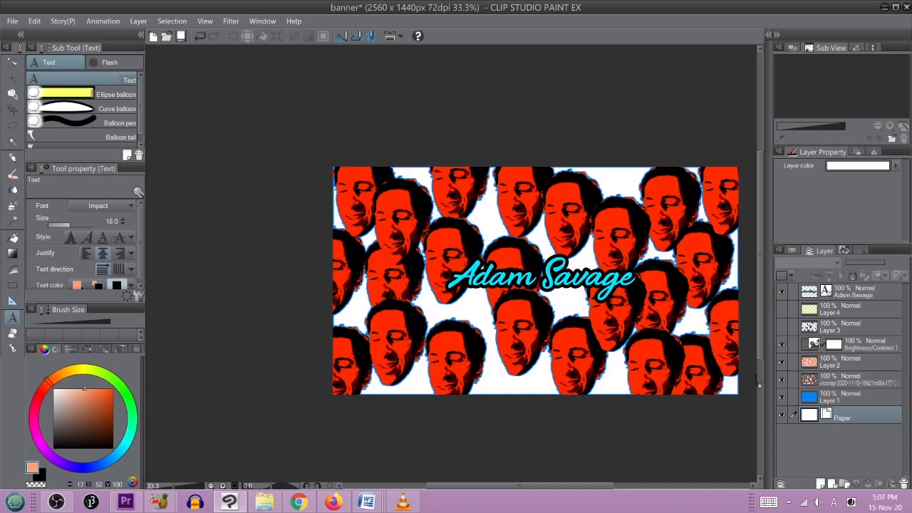
Step: Hide the vlcsnap photo layer, Layer 1, Layer 2, the Brightness/Contrast layer and the lettering layer, leaving only the Paper layer shown
left_click(782, 380)
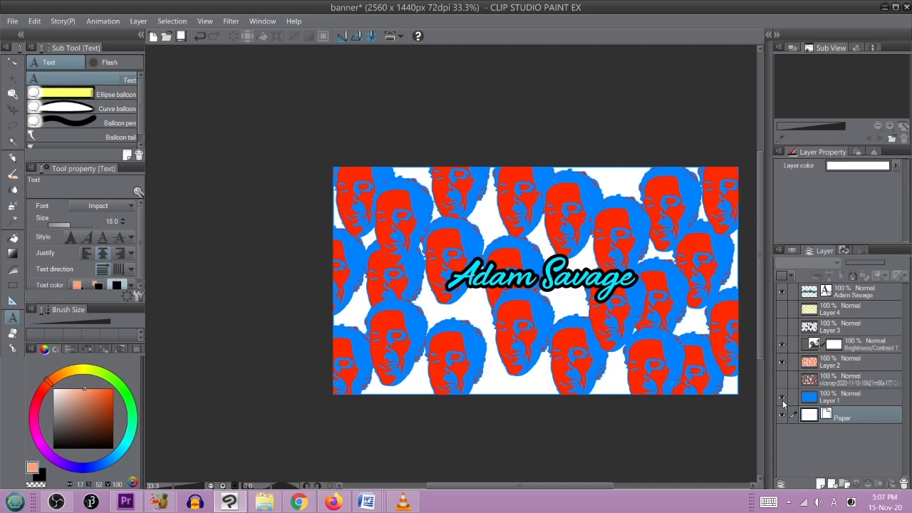
left_click(782, 292)
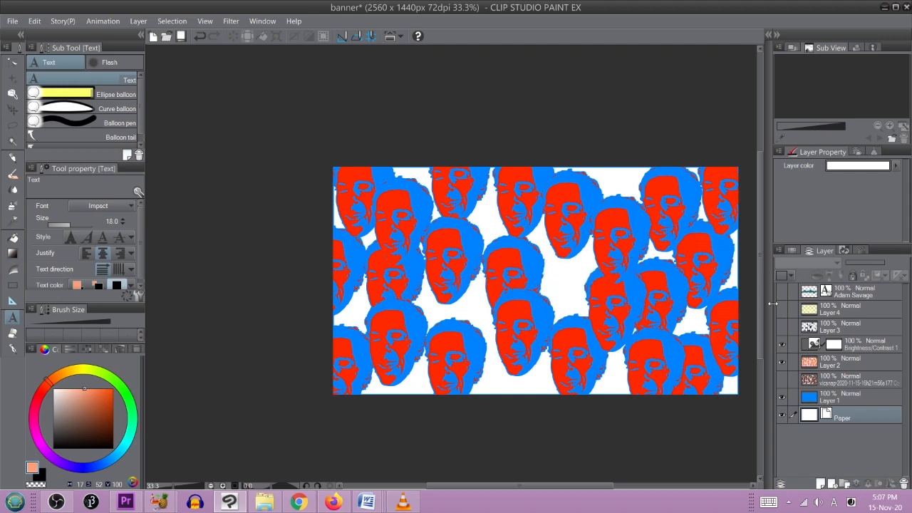
left_click(782, 292)
left_click(782, 396)
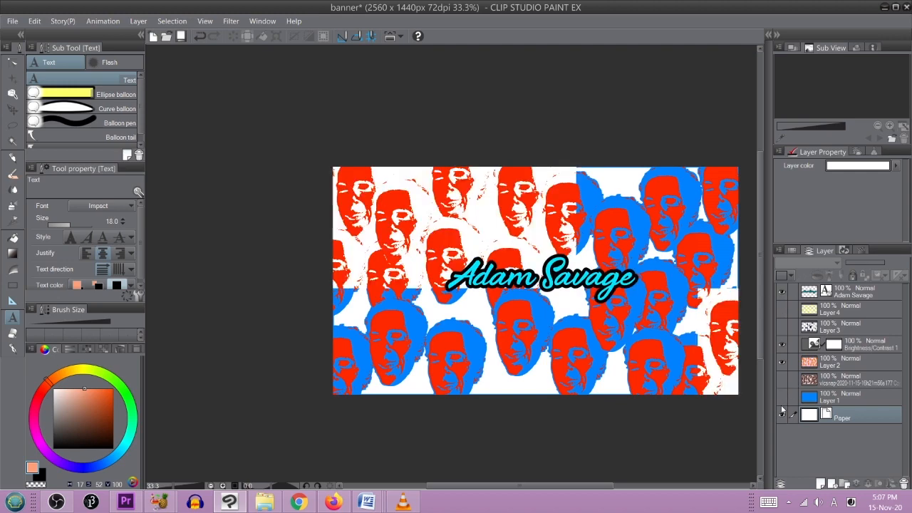
left_click(783, 415)
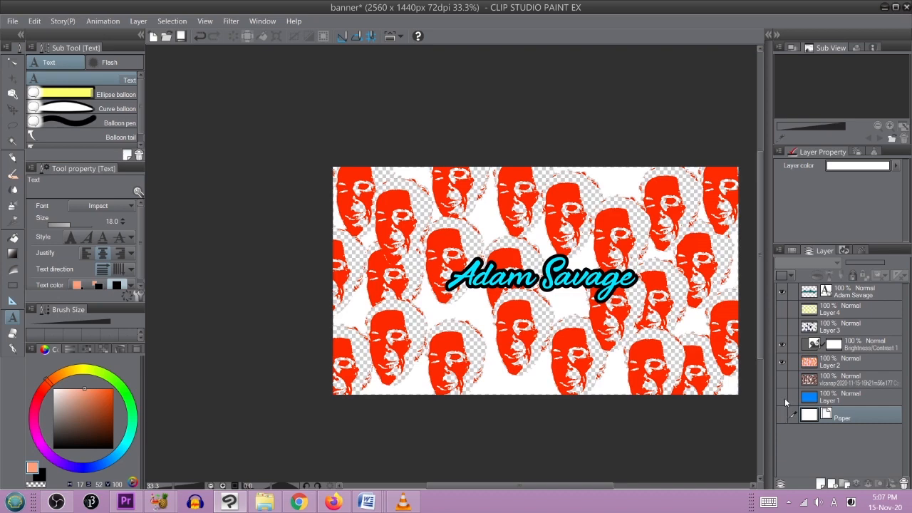
left_click_drag(785, 401, 782, 413)
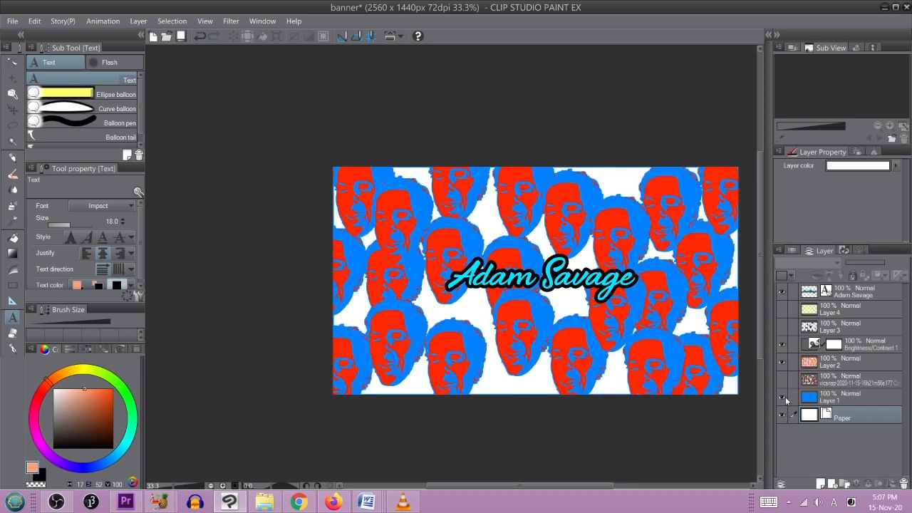
left_click(782, 397)
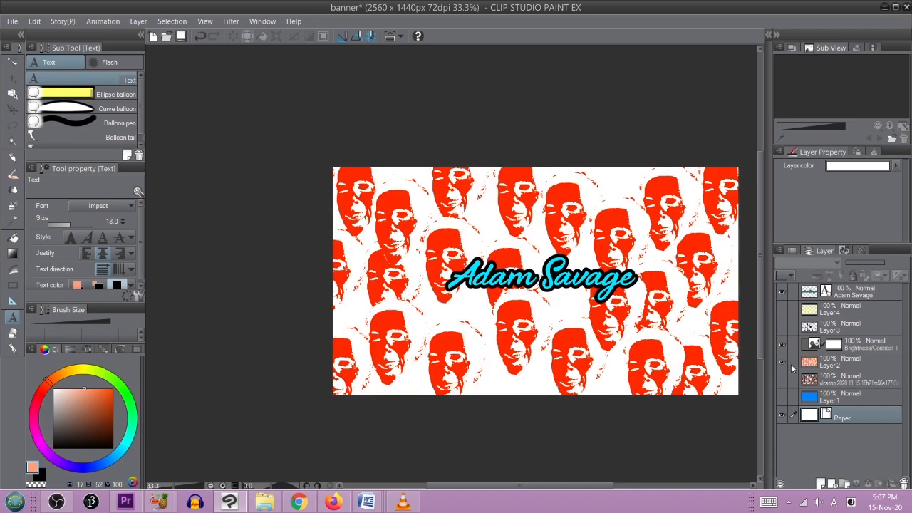
left_click_drag(781, 362, 781, 344)
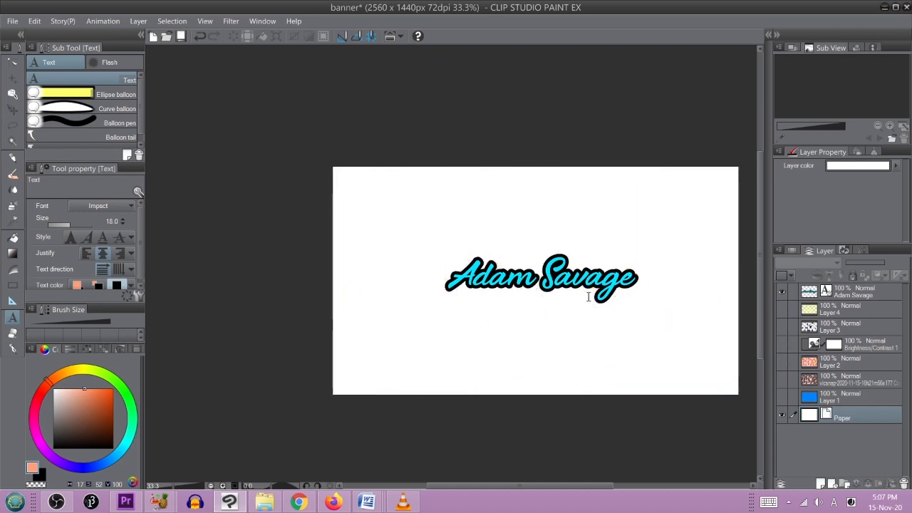
left_click(783, 293)
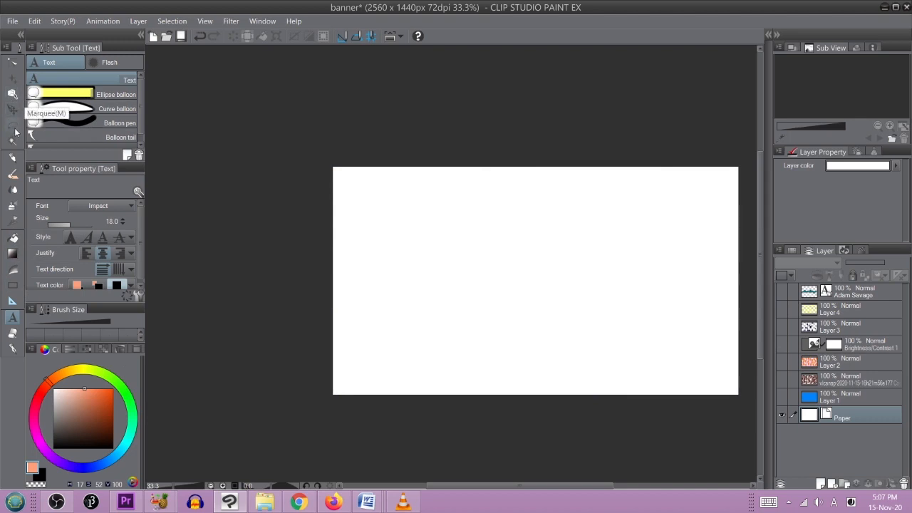
Step: Fill a new layer above the Paper layer with fully saturated bright green
left_click(126, 392)
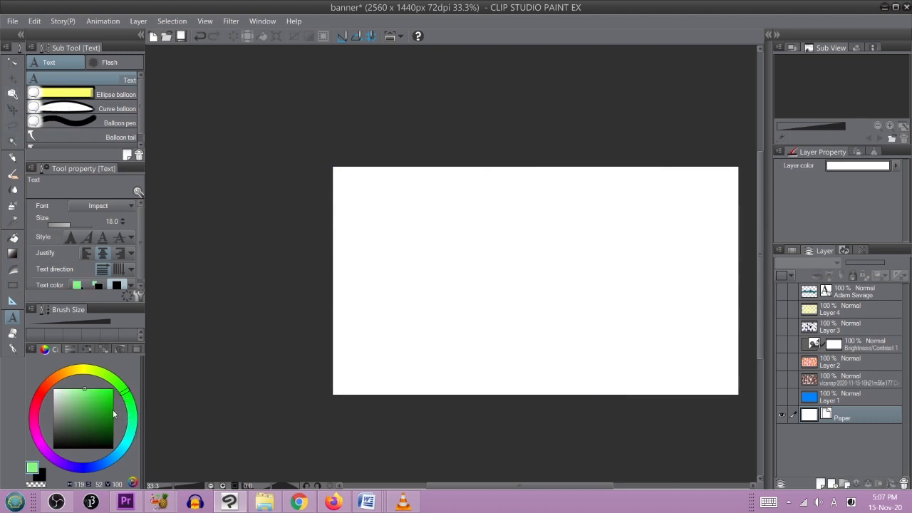
left_click_drag(91, 411, 175, 350)
key("g")
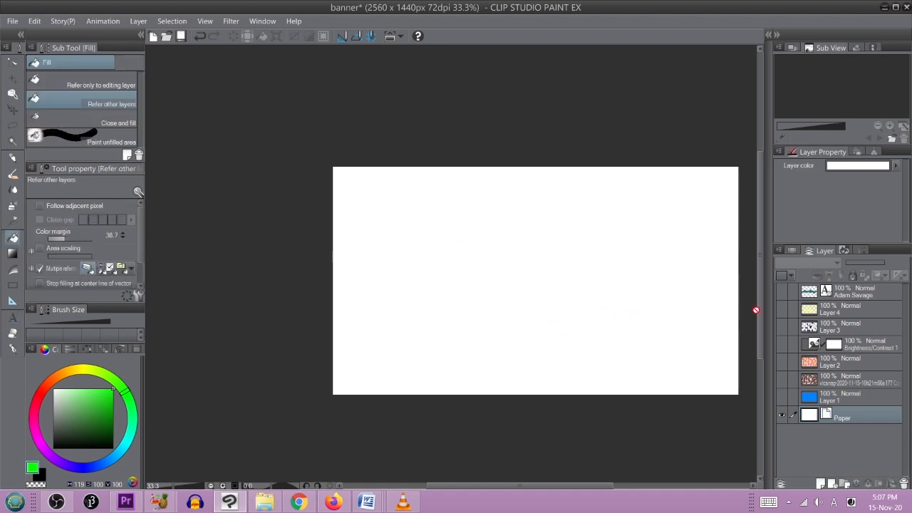
left_click(820, 484)
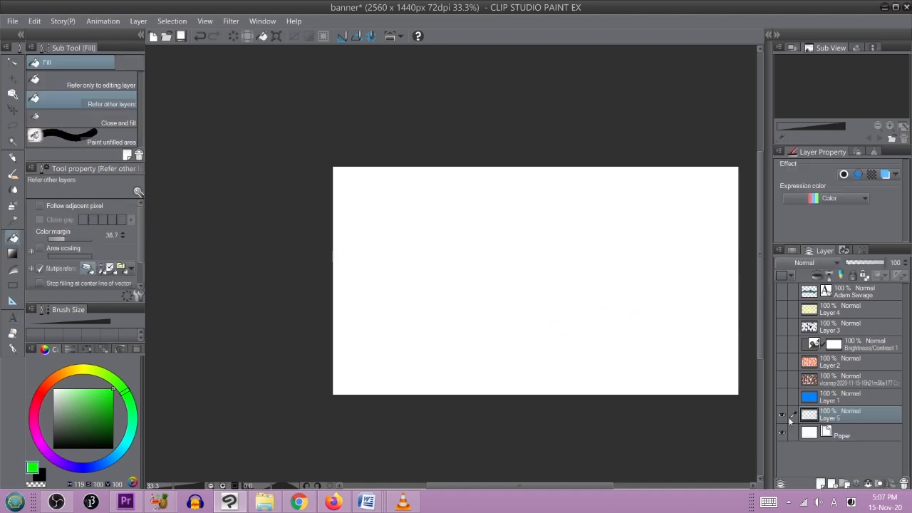
left_click(542, 302)
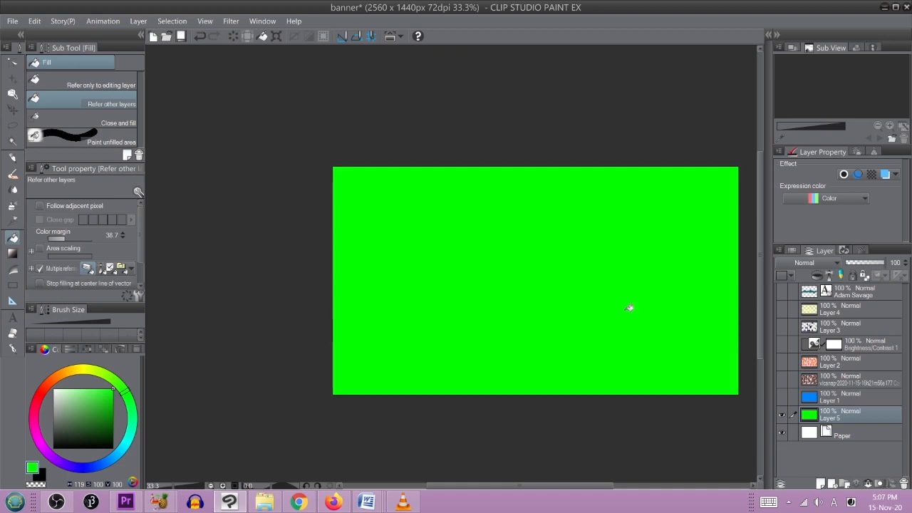
Step: Spray fine olive-brown specks across the green with the Droplet airbrush on another new layer
left_click(821, 484)
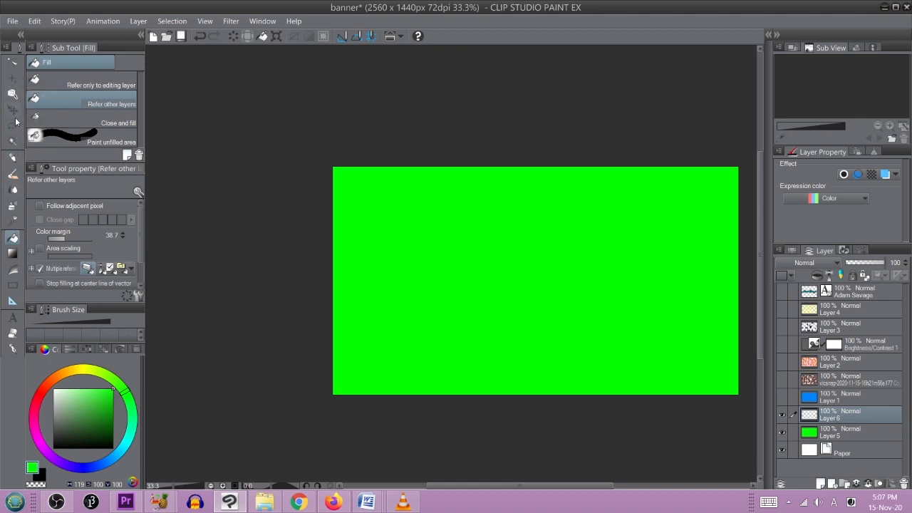
left_click(12, 206)
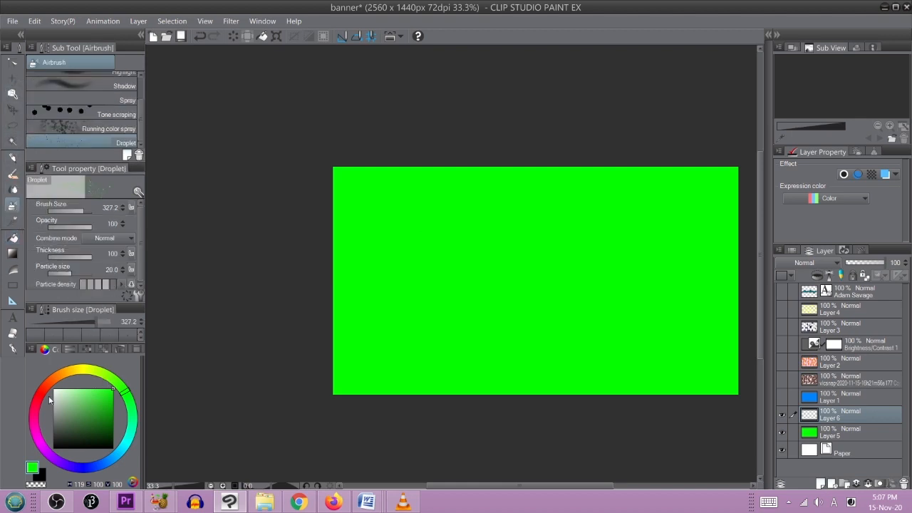
left_click(71, 369)
left_click(113, 418)
mouse_move(496, 271)
left_mouse_down()
mouse_move(387, 134)
mouse_move(576, 159)
mouse_move(772, 238)
mouse_move(734, 370)
mouse_move(603, 370)
left_mouse_up()
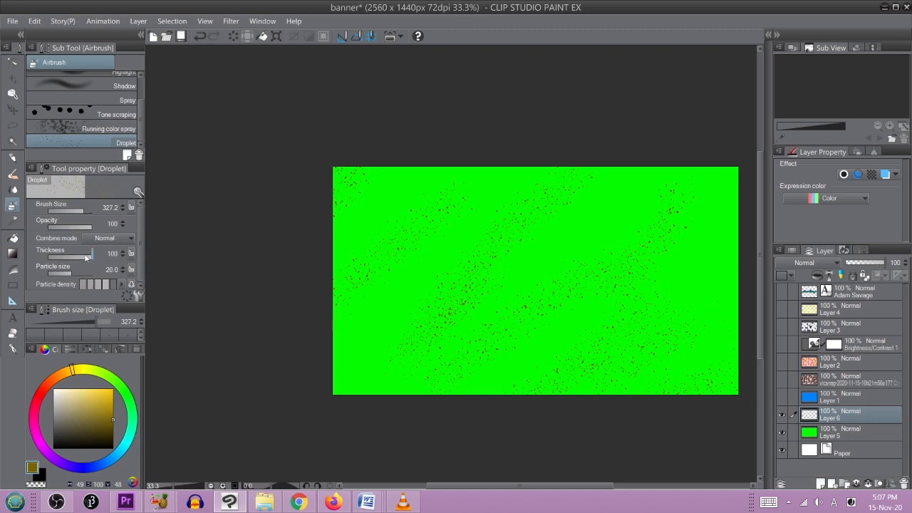
Step: Raise the Droplet airbrush's particle size to 82.0 and spray large olive-brown droplets over the whole canvas
left_click_drag(68, 273, 79, 274)
left_click_drag(517, 178, 349, 385)
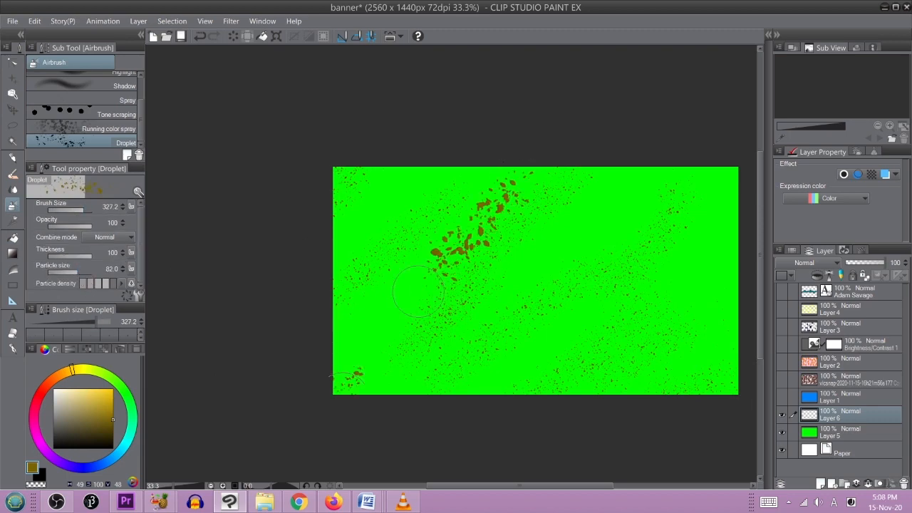
left_click_drag(474, 173, 314, 332)
left_click_drag(425, 129, 308, 261)
left_click_drag(483, 142, 313, 295)
left_click_drag(482, 217, 340, 356)
left_click(609, 203)
left_click(705, 207)
mouse_move(705, 374)
left_mouse_down()
mouse_move(695, 360)
mouse_move(698, 264)
mouse_move(645, 262)
mouse_move(503, 392)
left_mouse_up()
mouse_move(397, 388)
left_mouse_down()
mouse_move(541, 262)
mouse_move(615, 255)
mouse_move(639, 238)
mouse_move(610, 186)
mouse_move(639, 184)
left_mouse_up()
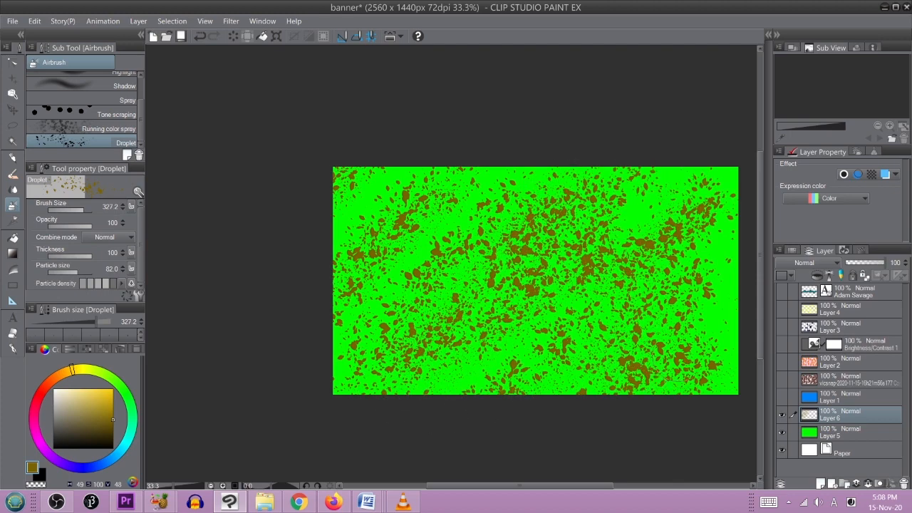
Step: Narrow the palette column beside the canvas and spray more olive-brown droplets over the sparse green areas
left_click_drag(768, 335, 721, 336)
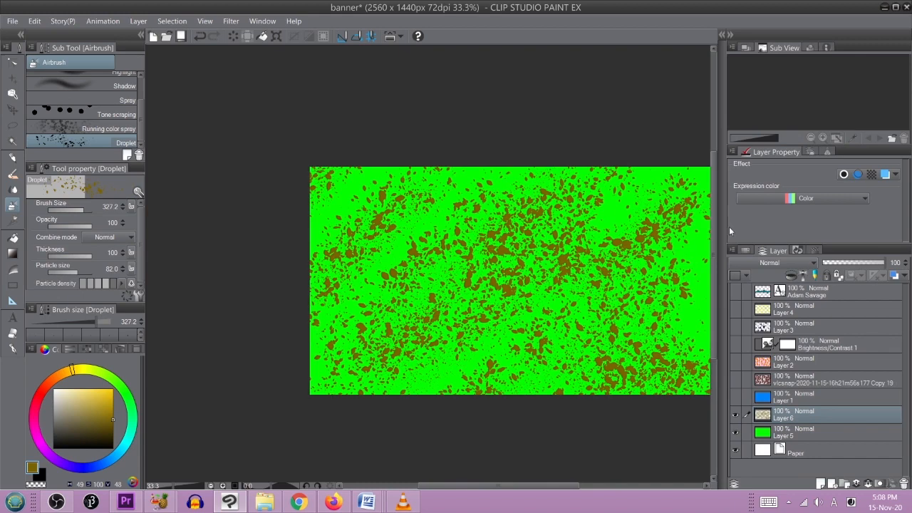
left_click_drag(720, 244, 801, 245)
left_click_drag(697, 265, 511, 223)
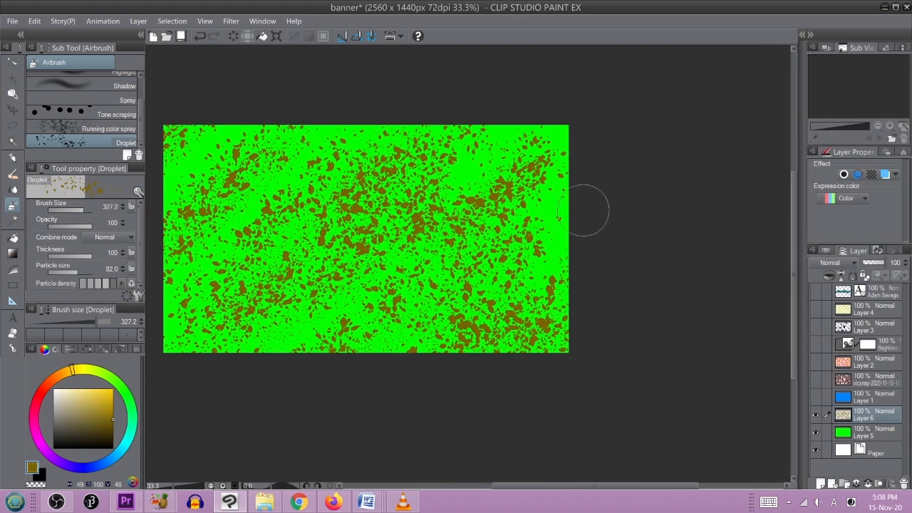
mouse_move(568, 124)
left_mouse_down()
mouse_move(345, 98)
mouse_move(191, 146)
mouse_move(217, 340)
mouse_move(302, 313)
mouse_move(416, 321)
left_mouse_up()
mouse_move(196, 277)
left_mouse_down()
mouse_move(186, 308)
mouse_move(181, 288)
left_mouse_up()
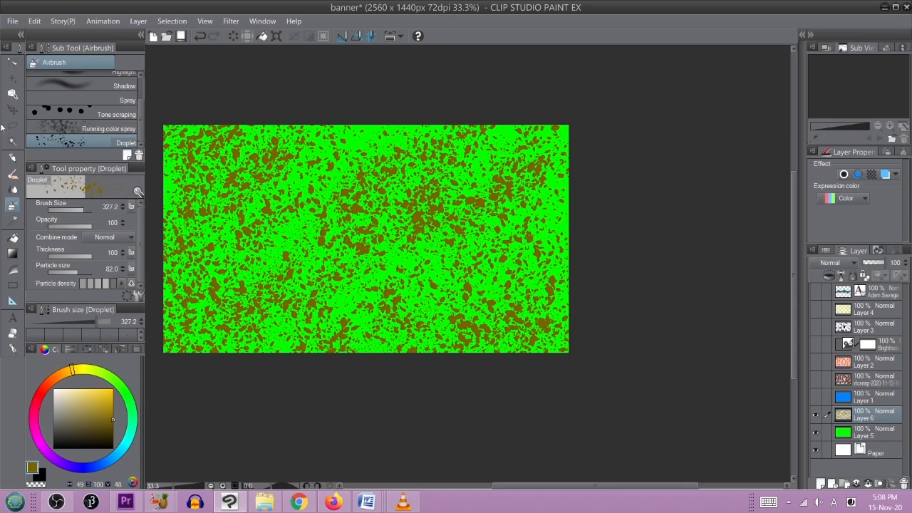
Step: Add a new layer above the droplets and auto-select the green areas across layers with area scaling 1
left_click(14, 145)
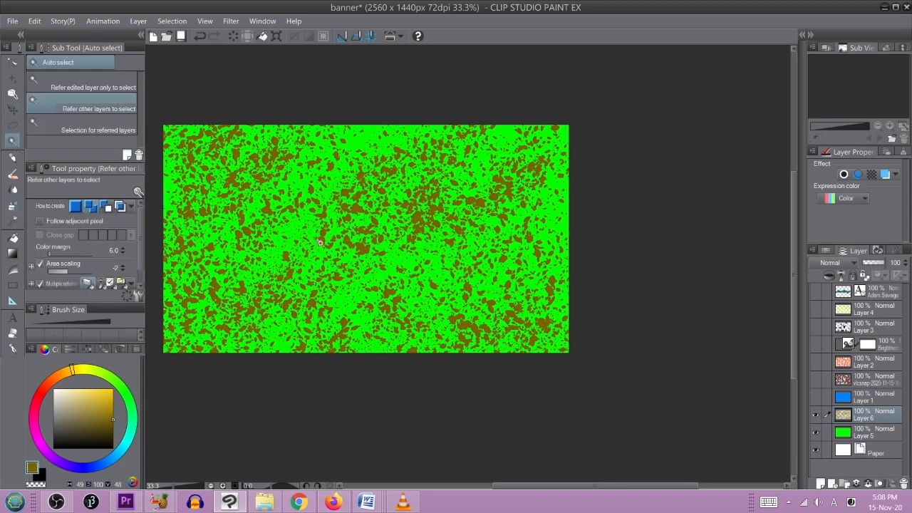
left_click(821, 484)
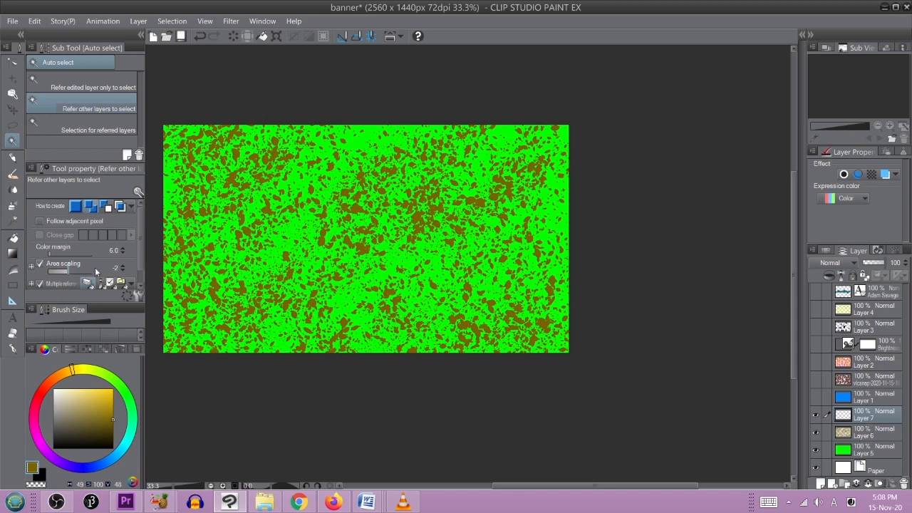
left_click(123, 268)
left_click(281, 246)
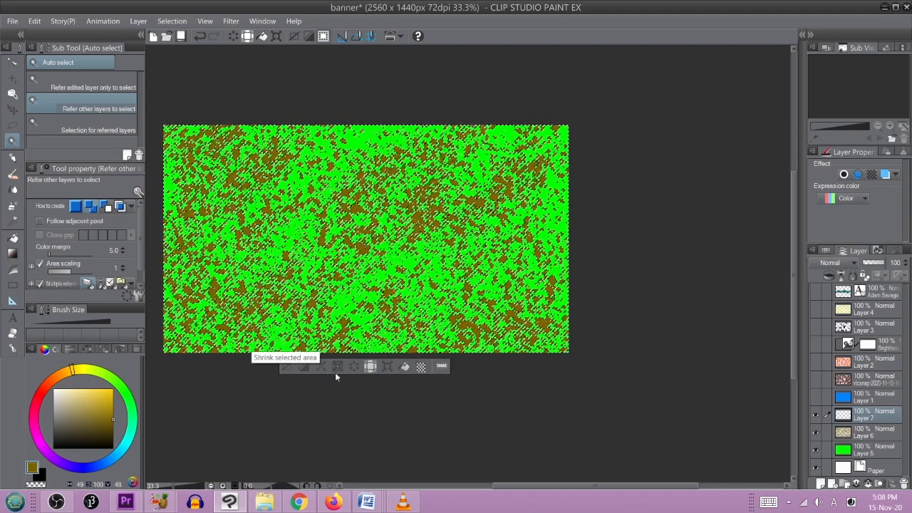
Step: Spray dark red-brown droplets inside the selection with the Droplet airbrush at size 237.7 and thickness 81, then deselect
left_click(47, 384)
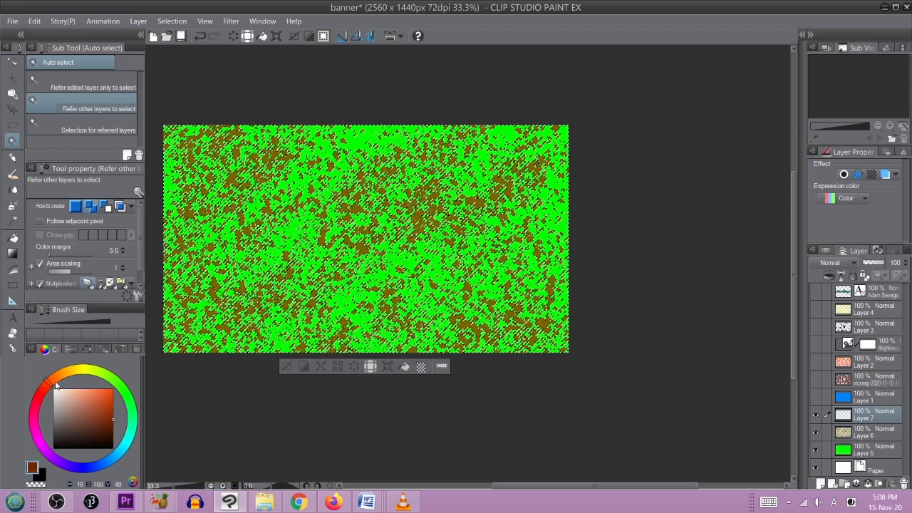
left_click(13, 206)
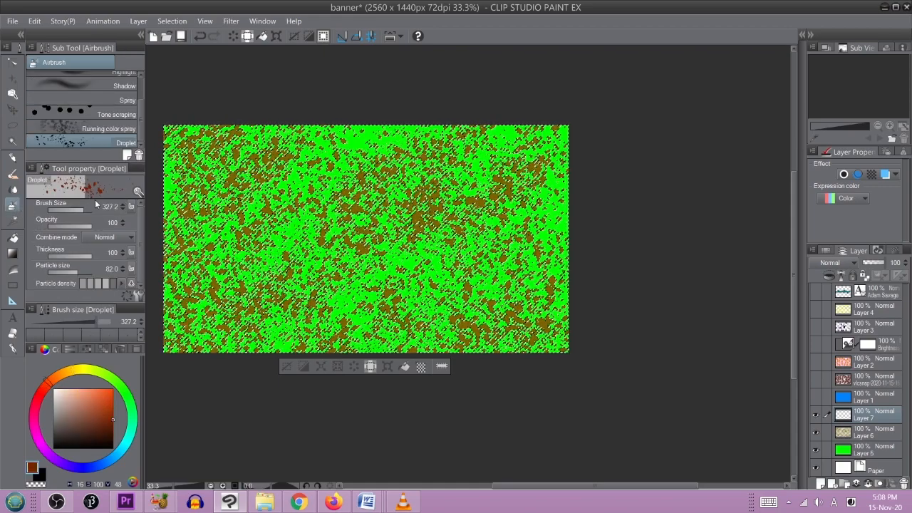
left_click_drag(91, 213, 83, 210)
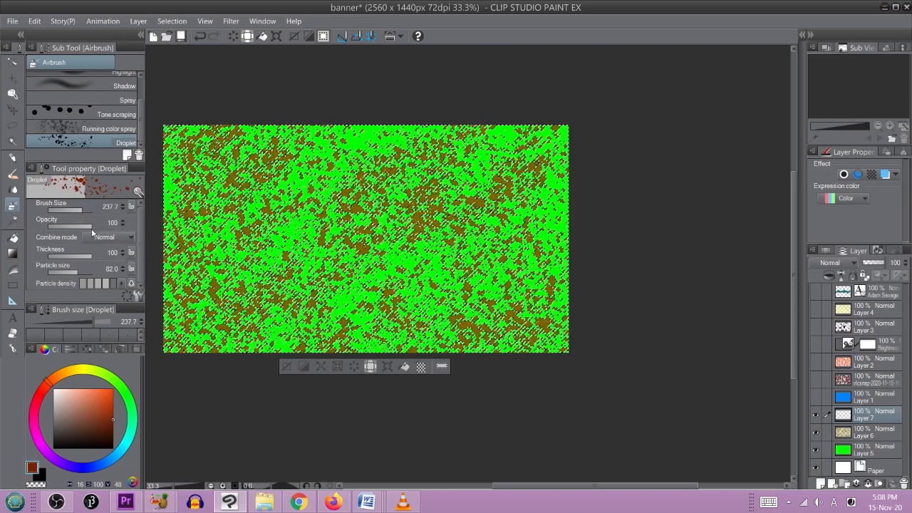
left_click(89, 255)
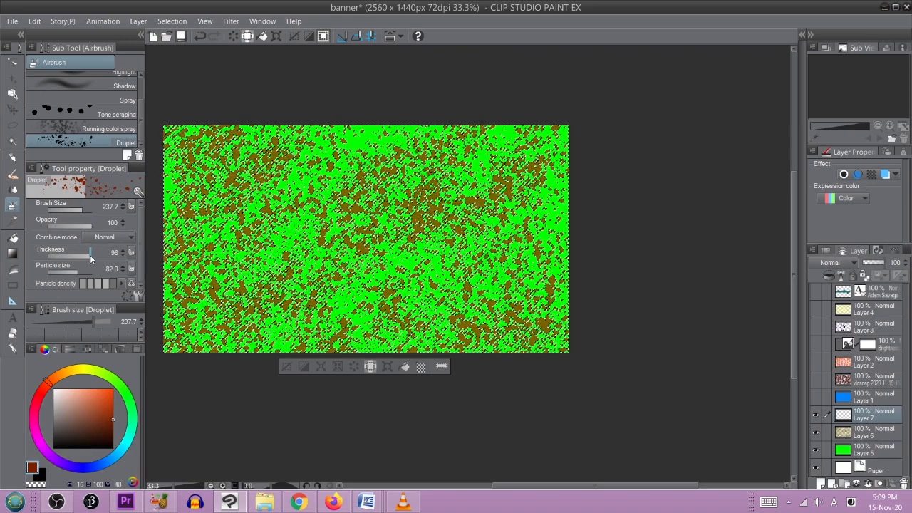
left_click(83, 256)
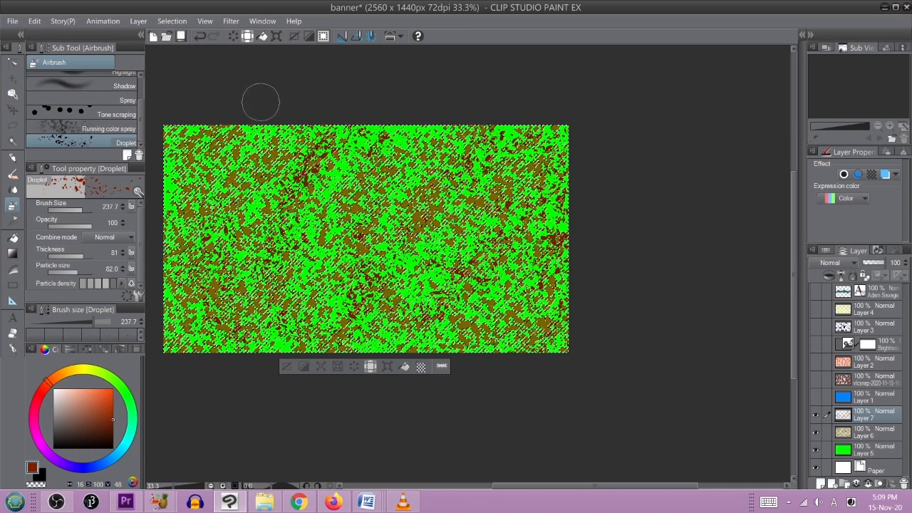
mouse_move(229, 281)
left_mouse_down()
mouse_move(284, 332)
mouse_move(450, 362)
mouse_move(459, 289)
mouse_move(418, 227)
mouse_move(372, 96)
mouse_move(415, 92)
mouse_move(395, 151)
mouse_move(302, 282)
left_mouse_up()
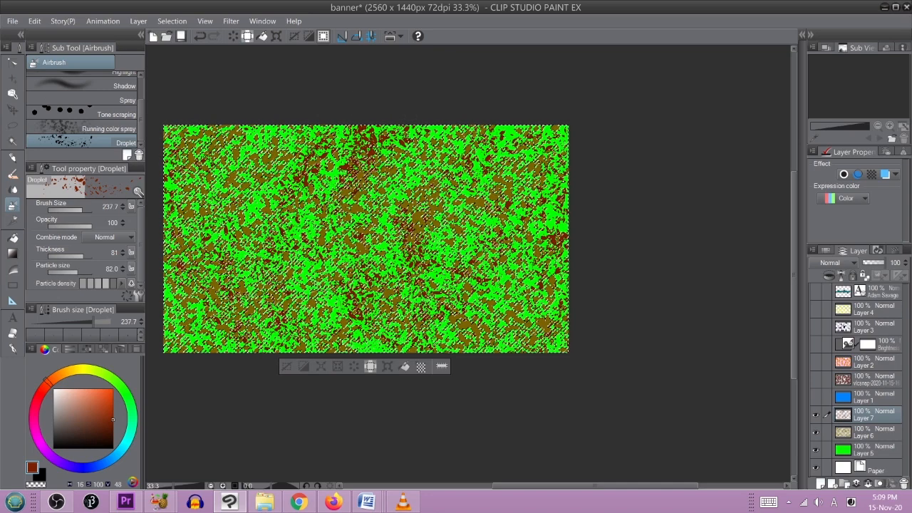
left_click(286, 366)
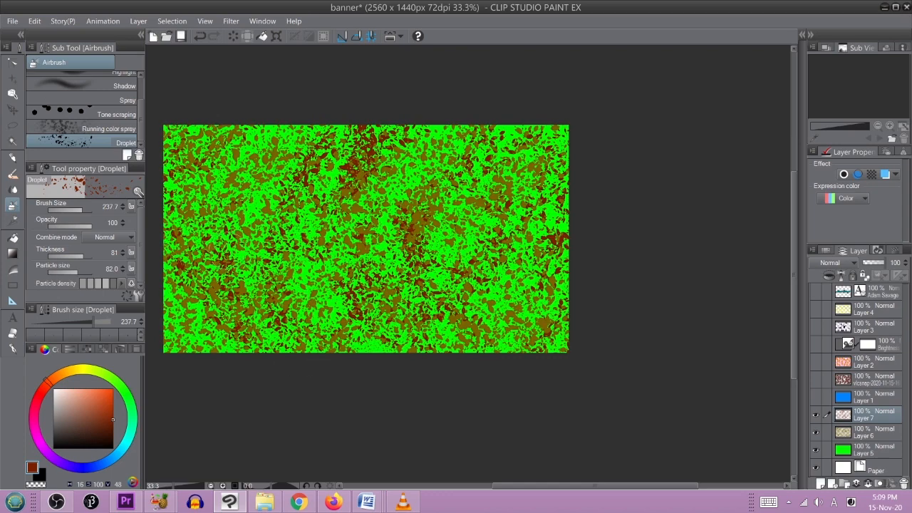
Step: Auto-select the dark red-brown leaves across layers with color margin 5.0 and area scaling -2
left_click(13, 141)
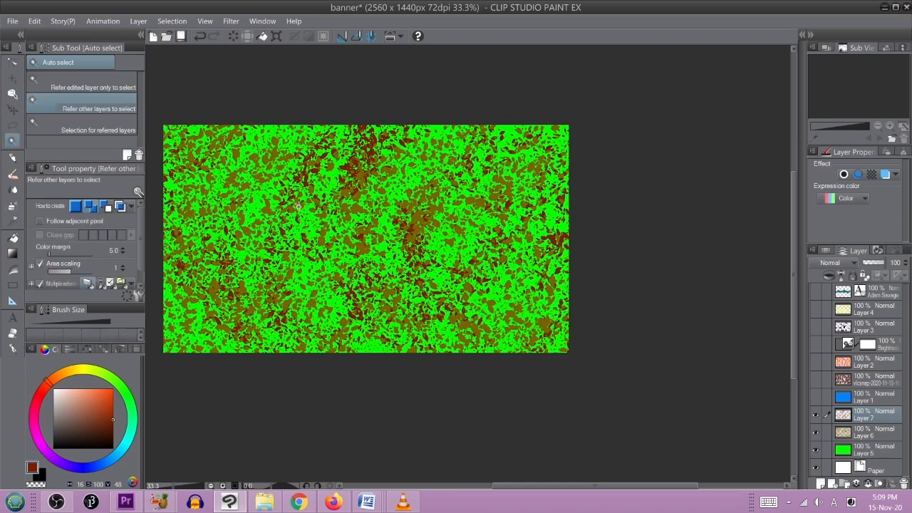
scroll(347, 173, "up", 5)
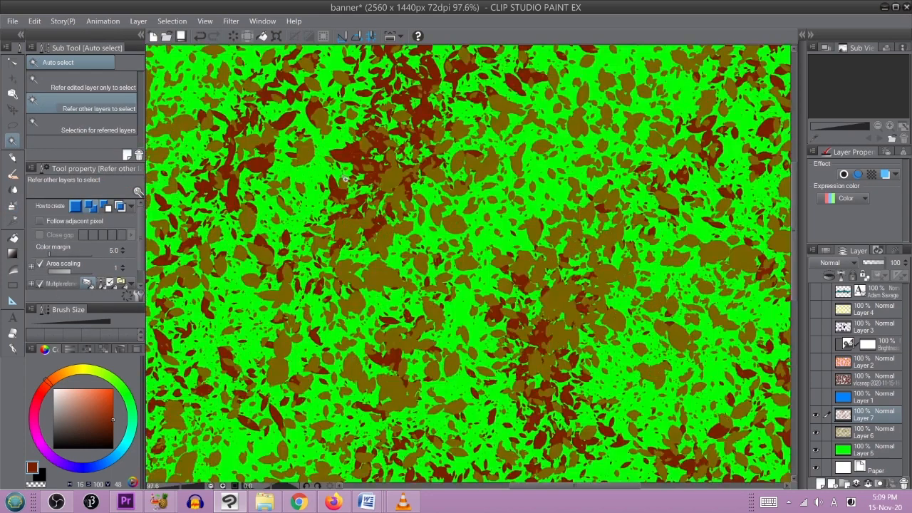
scroll(345, 183, "up", 2)
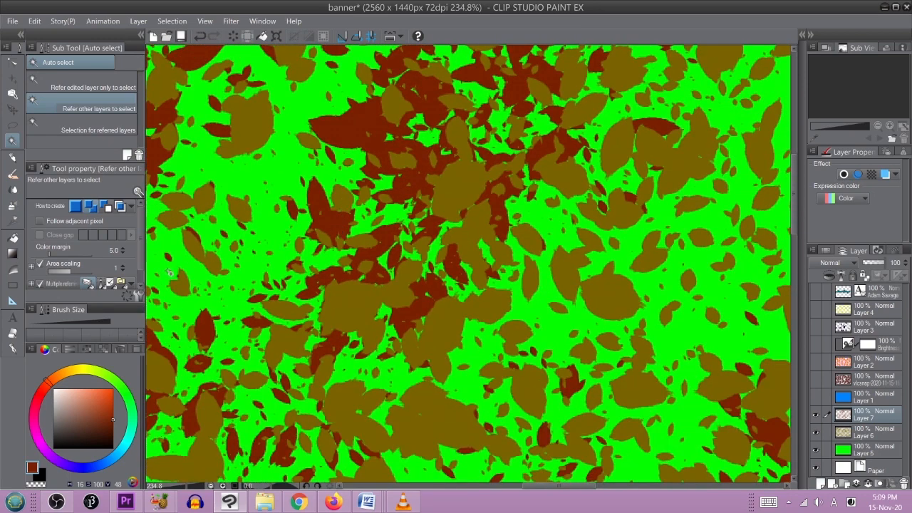
left_click(335, 225)
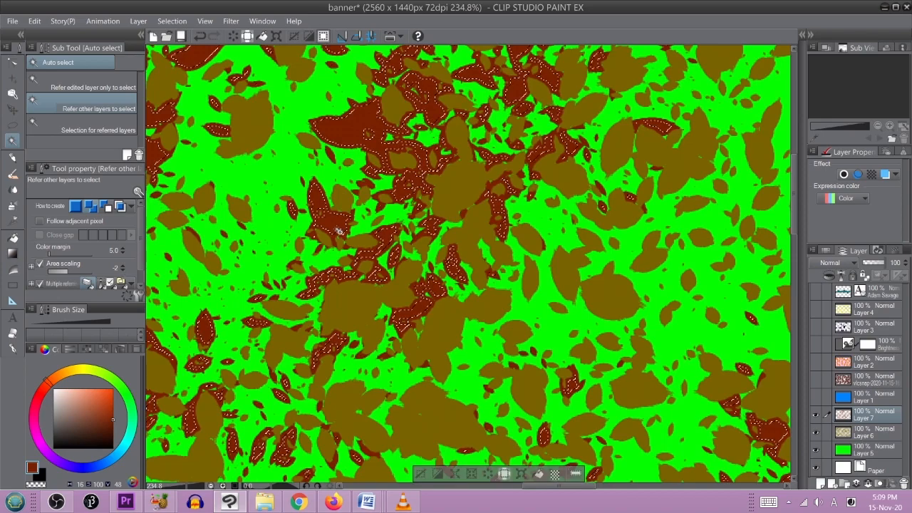
scroll(473, 282, "down", 3)
scroll(473, 282, "down", 3)
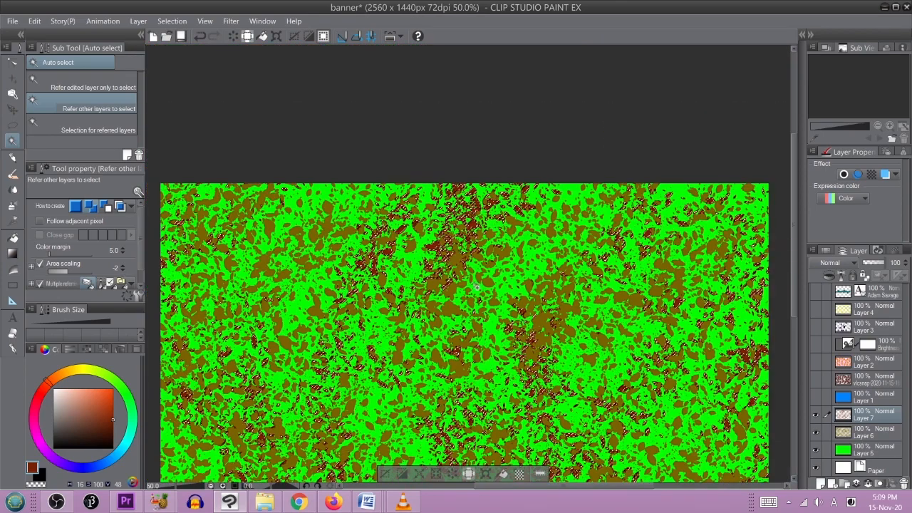
Step: Auto-select the green areas with color margin 2.0 and area scaling -4, and clear the selection
left_click(122, 255)
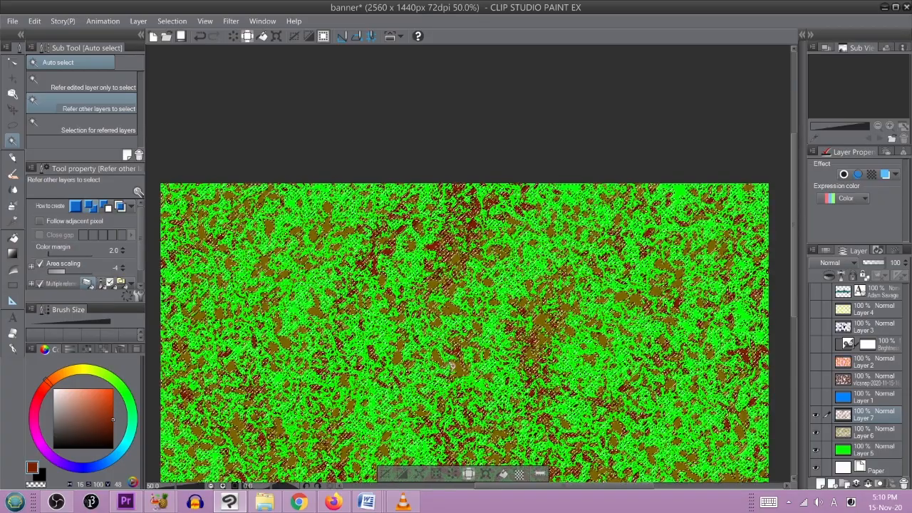
scroll(449, 360, "down", 1)
left_click_drag(519, 344, 488, 268)
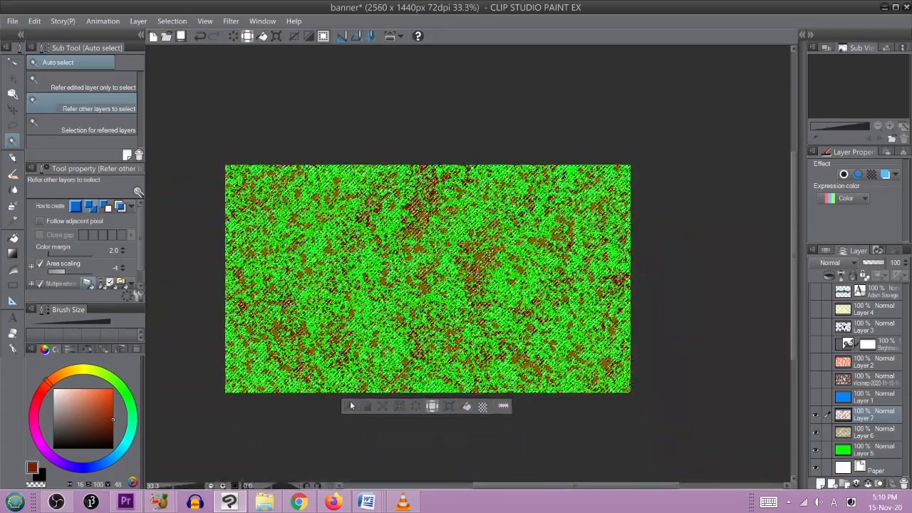
key("ctrl+d")
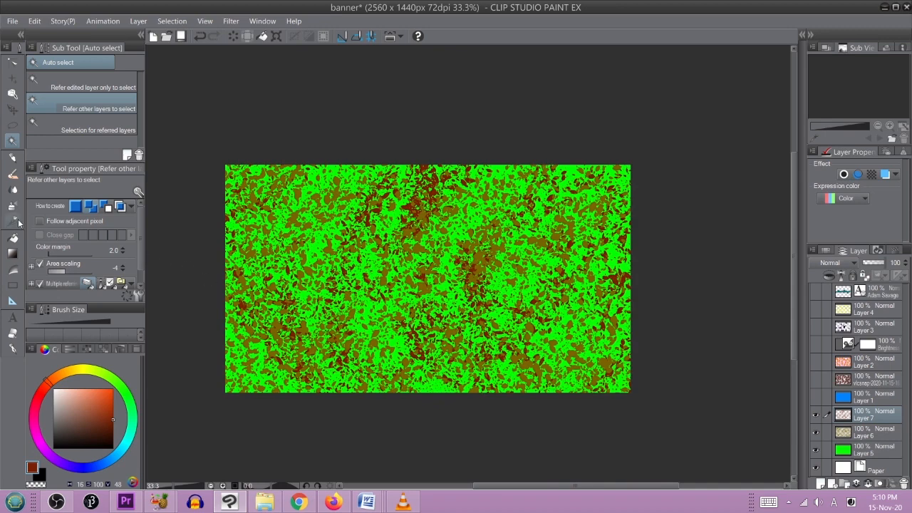
Step: Try a dark red-brown Stripe gradient with narrow horizontal bands on Layer 7, and undo it
left_click(13, 254)
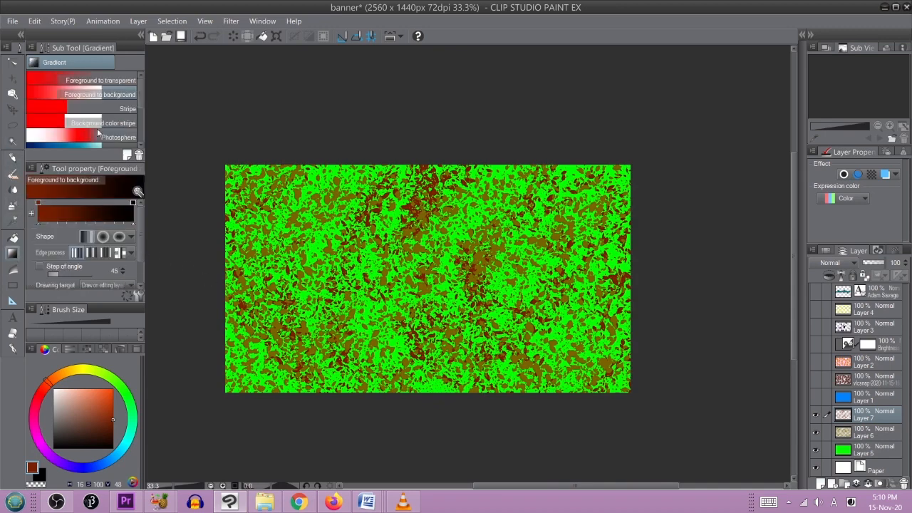
left_click(113, 109)
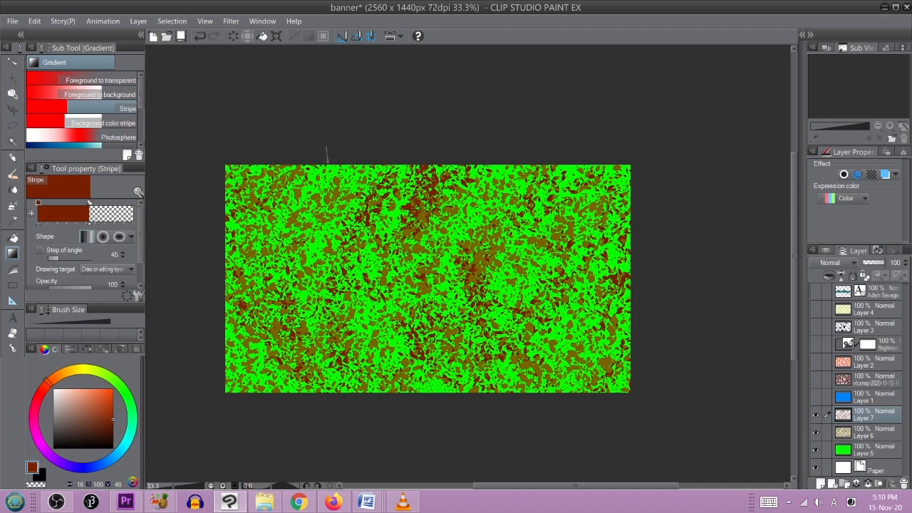
left_click_drag(325, 151, 335, 163)
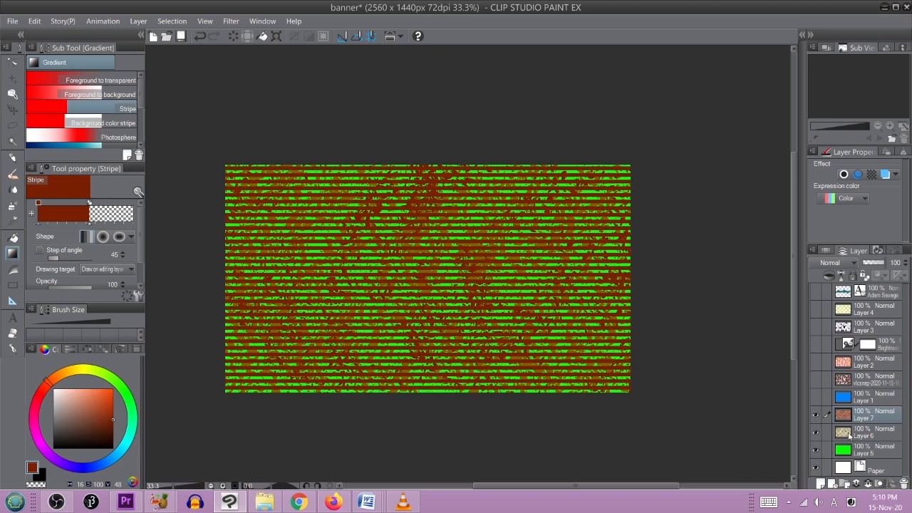
key("ctrl+z")
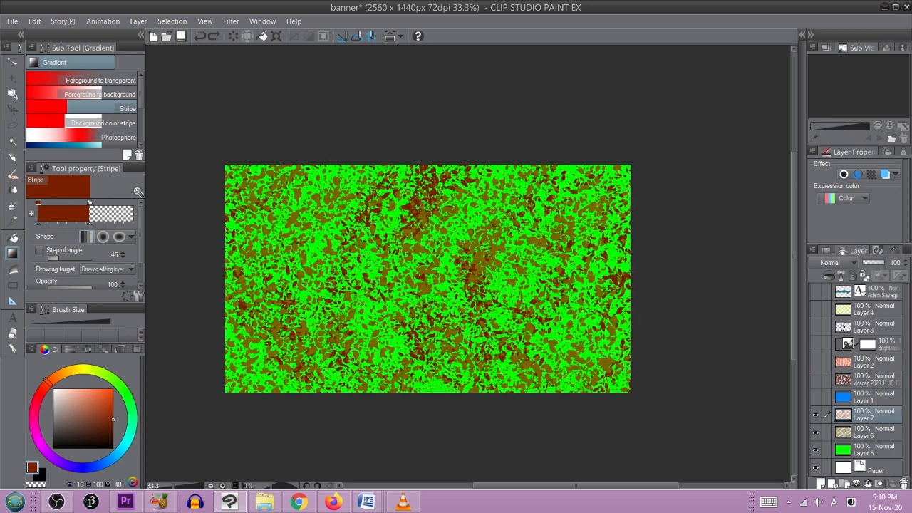
Step: Restore the selection of the green areas, draw two short diagonal yellow-green Stripe gradients in it on Layer 7, and deselect
left_click_drag(103, 410, 120, 373)
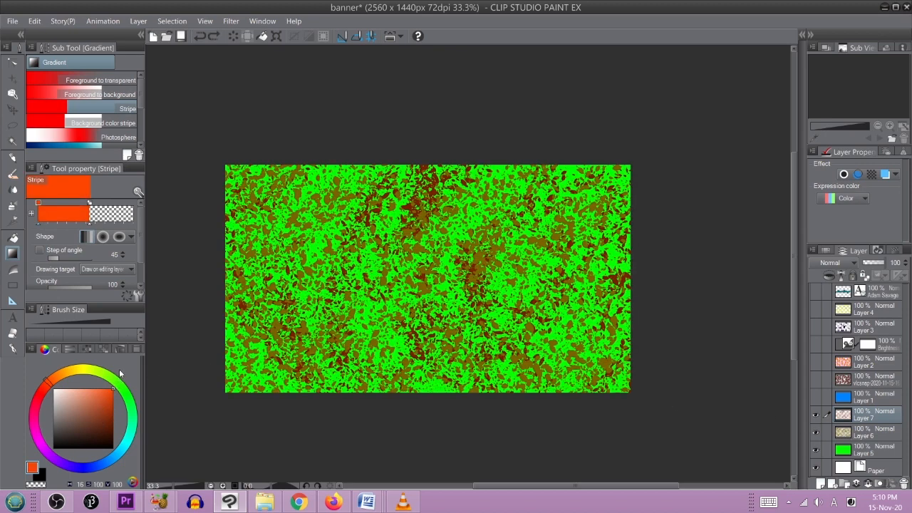
left_click(95, 370)
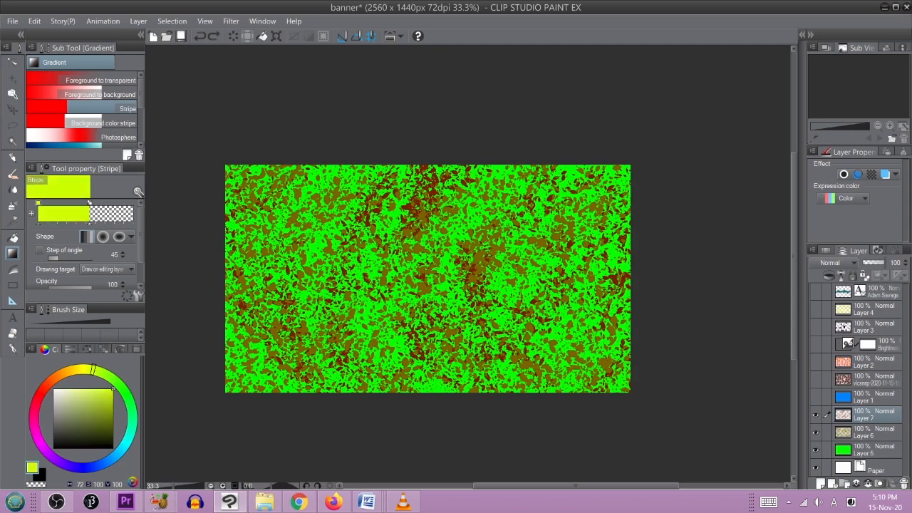
key("ctrl+z")
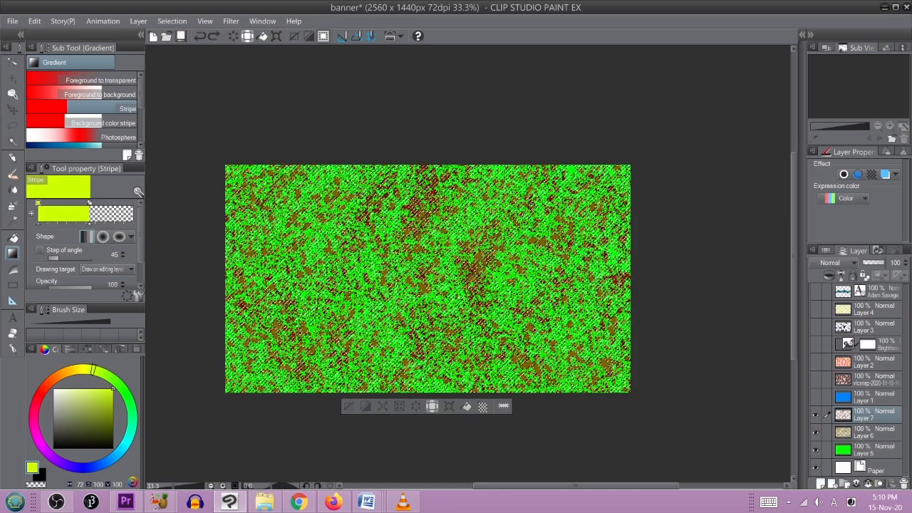
left_click_drag(420, 285, 444, 265)
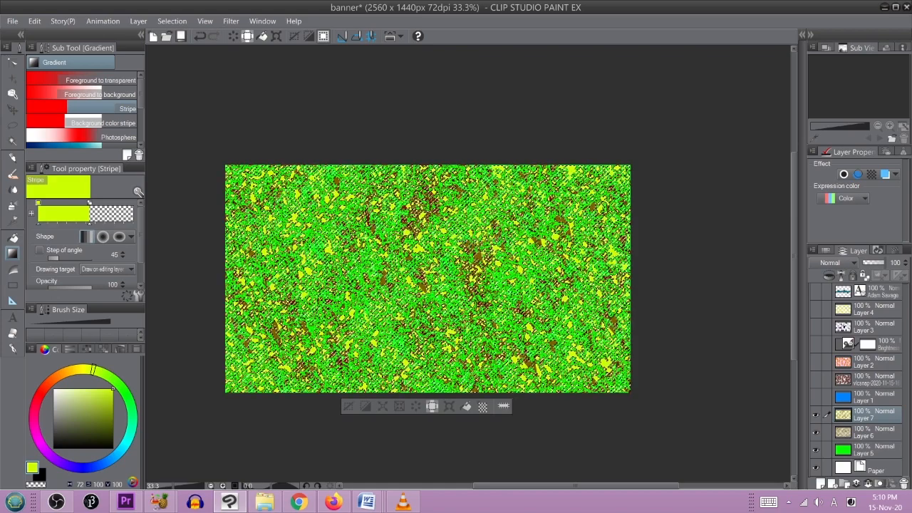
left_click_drag(427, 282, 442, 267)
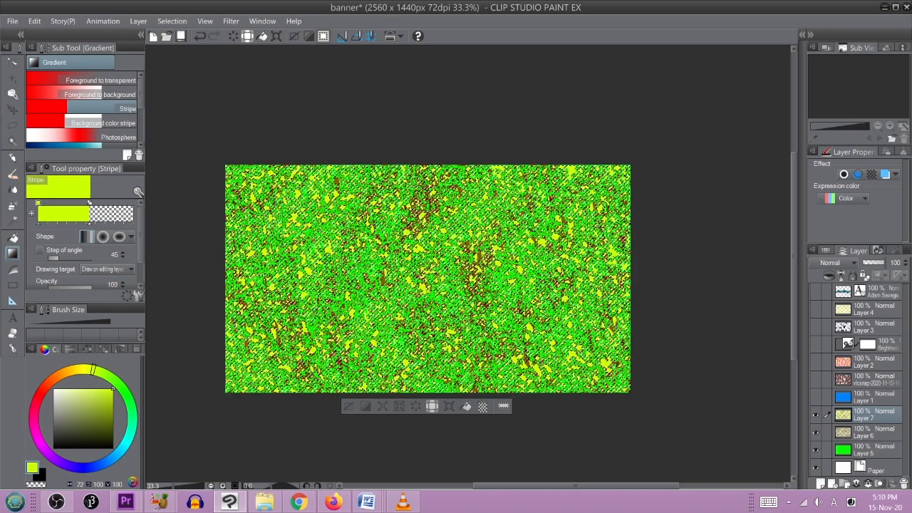
left_click(348, 407)
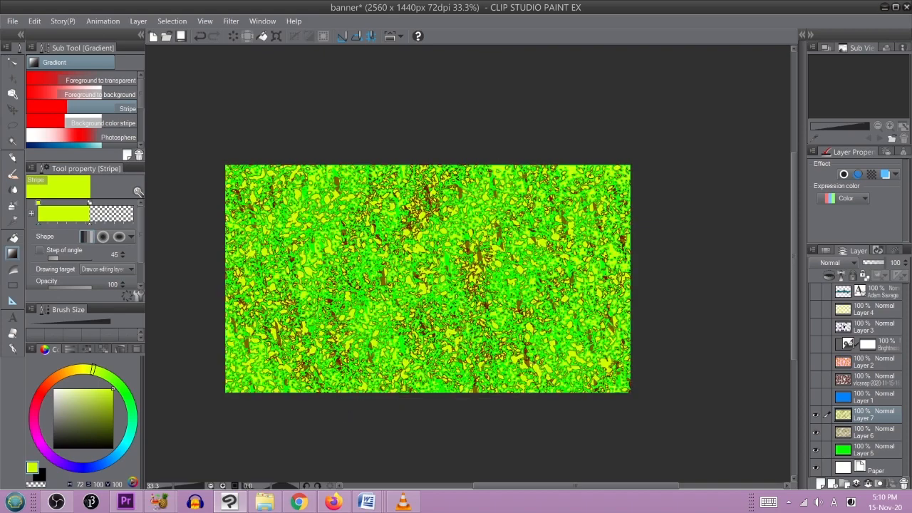
Step: Auto-select the brown areas across layers with color margin 5.0 and area scaling 0
scroll(471, 259, "up", 2)
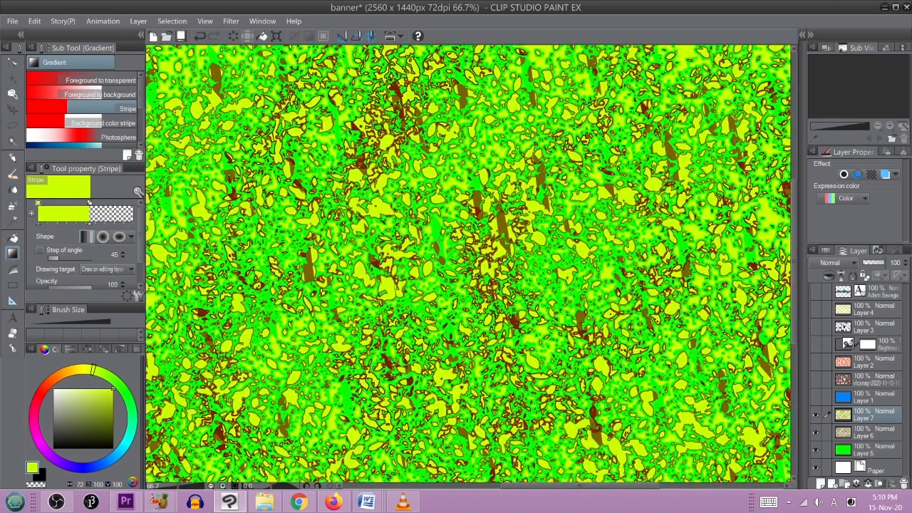
scroll(471, 260, "down", 1)
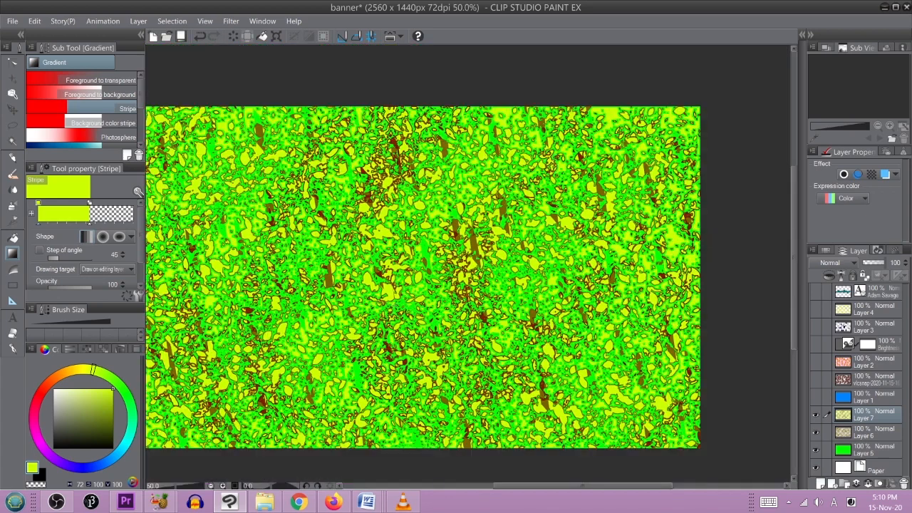
scroll(472, 259, "up", 2)
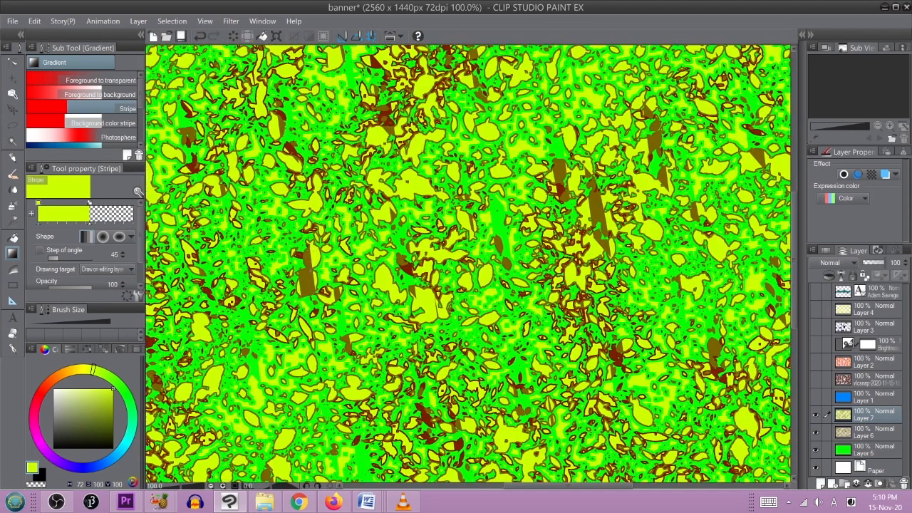
scroll(472, 259, "up", 1)
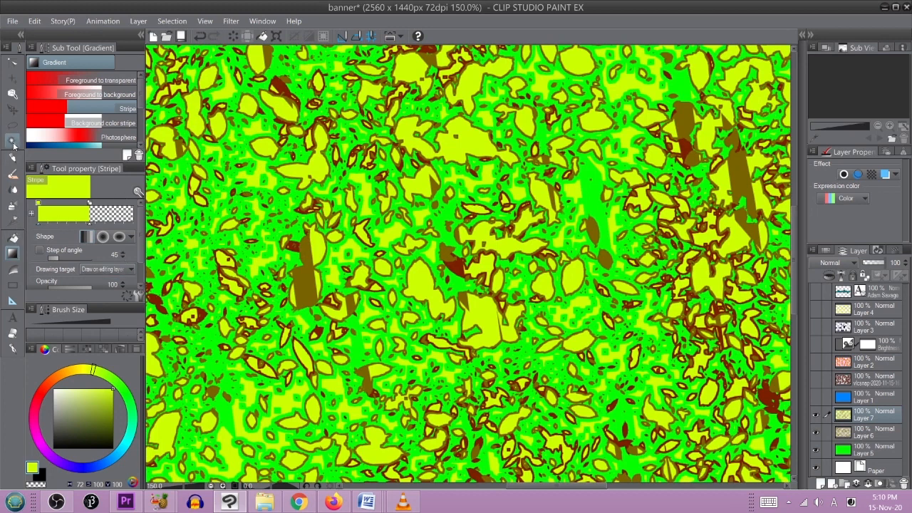
left_click(13, 141)
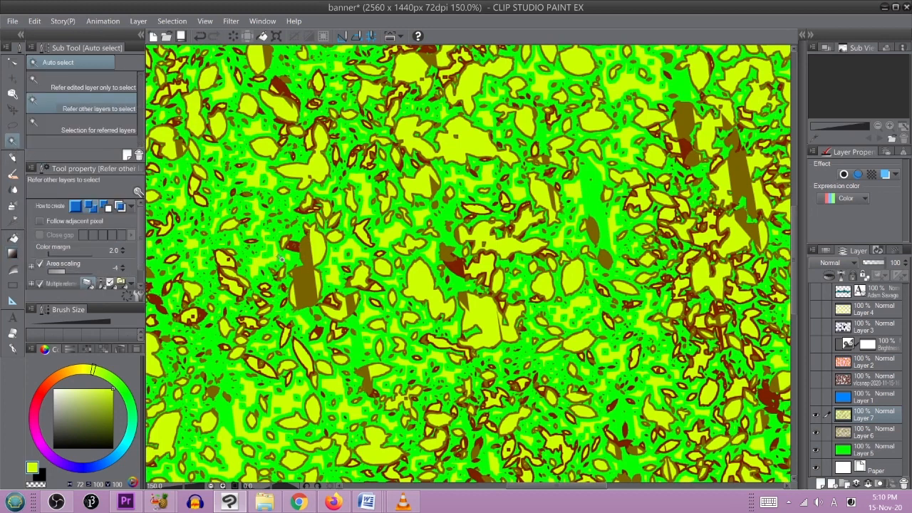
left_click(125, 265)
left_click(122, 248)
left_click(307, 292)
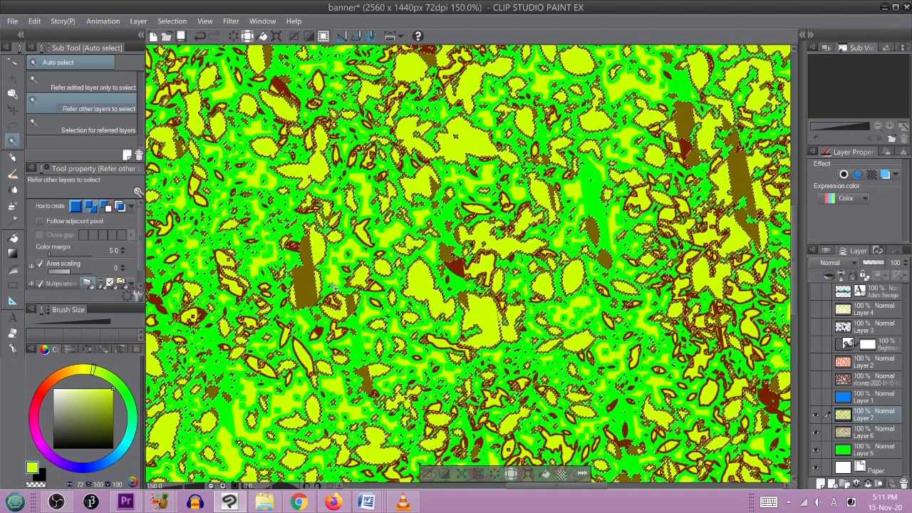
Step: Fill the selected brown areas on Layer 7 with bright orange-red, and clear the selection
scroll(335, 288, "down", 5)
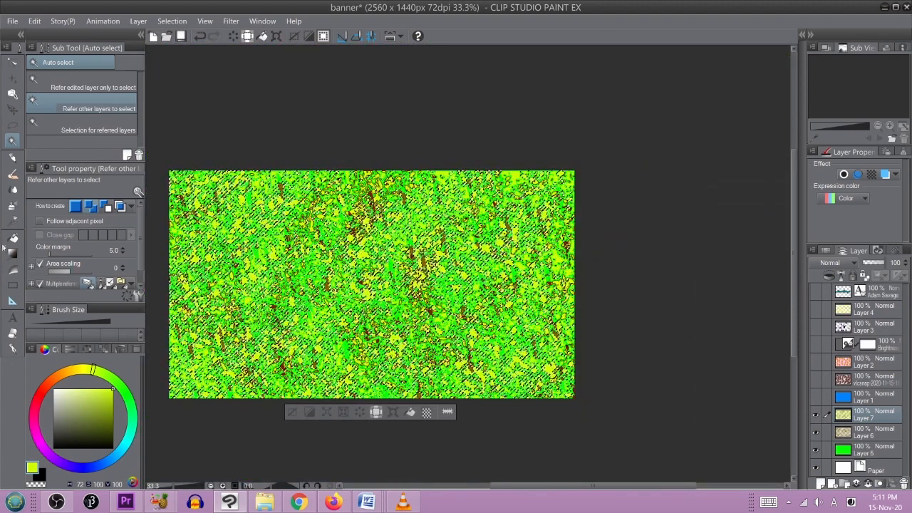
left_click(12, 205)
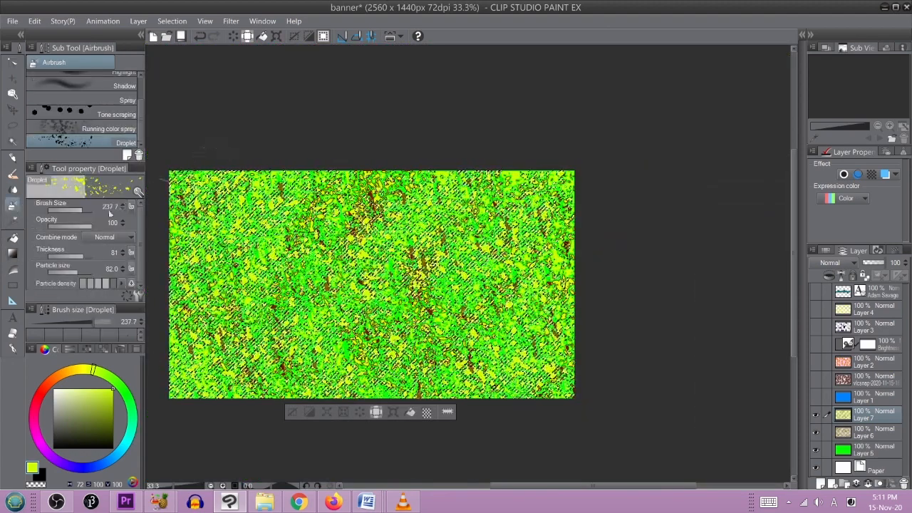
left_click(47, 383)
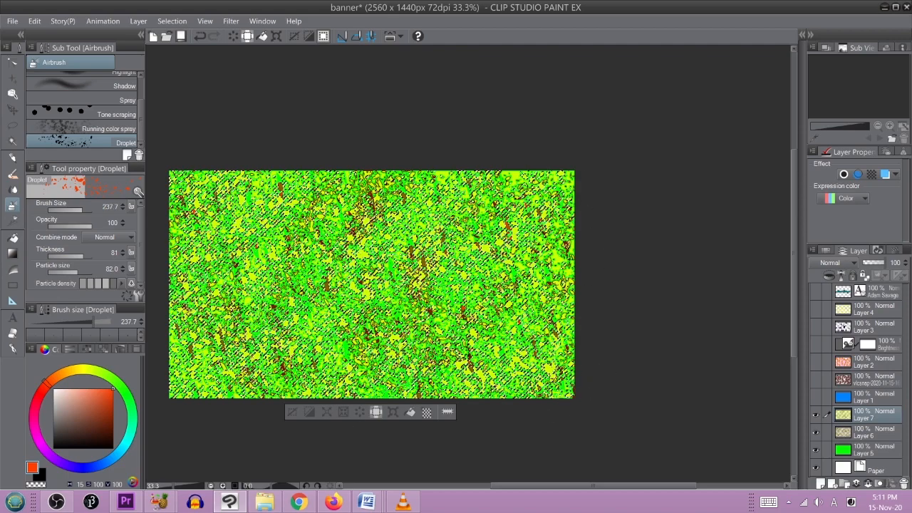
left_click(409, 412)
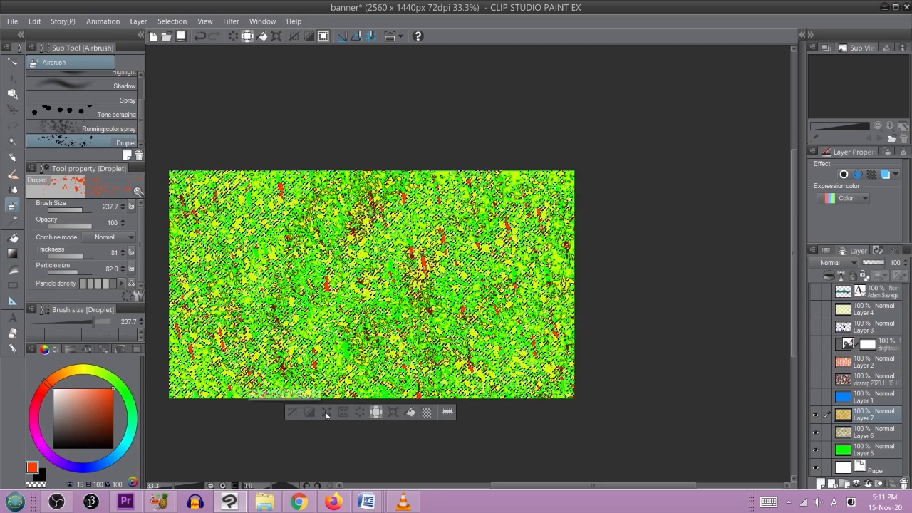
left_click(292, 413)
Step: Auto-select the yellow-green areas across layers with color margin 8.0 and area scaling -1
scroll(388, 277, "up", 3)
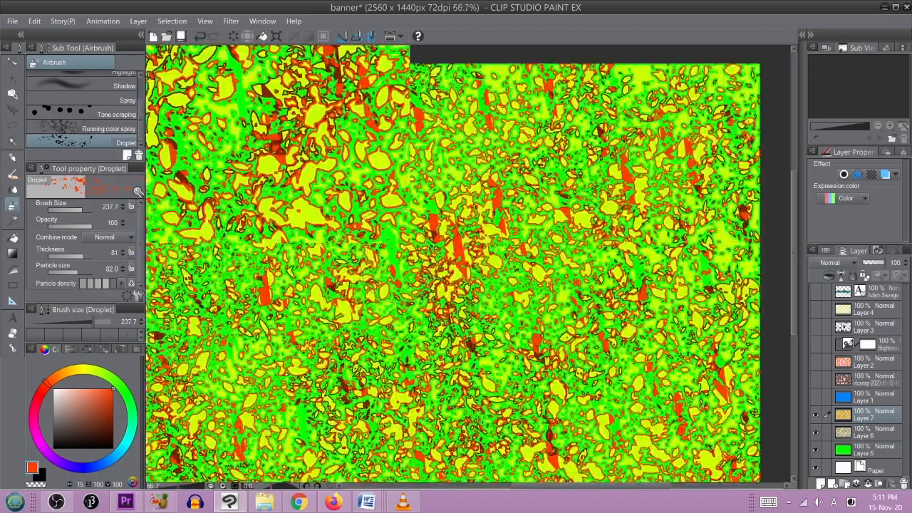
scroll(388, 277, "down", 2)
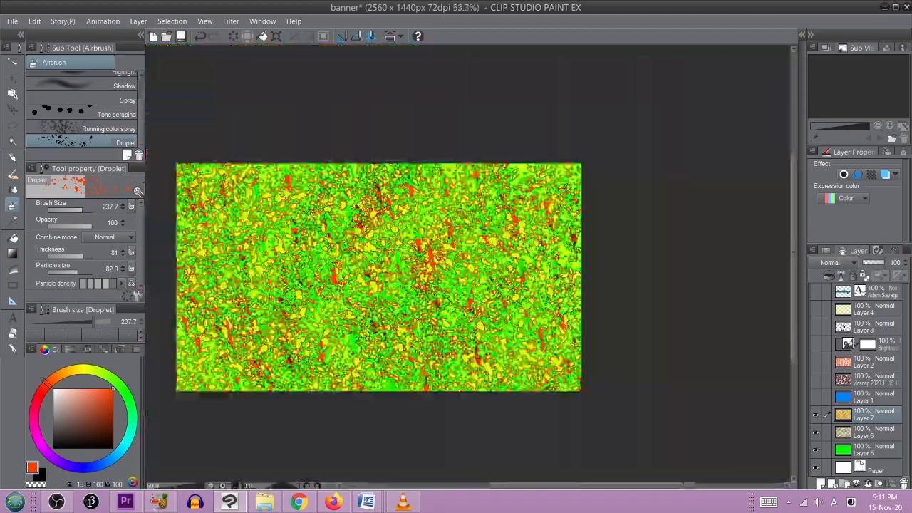
scroll(392, 263, "up", 2)
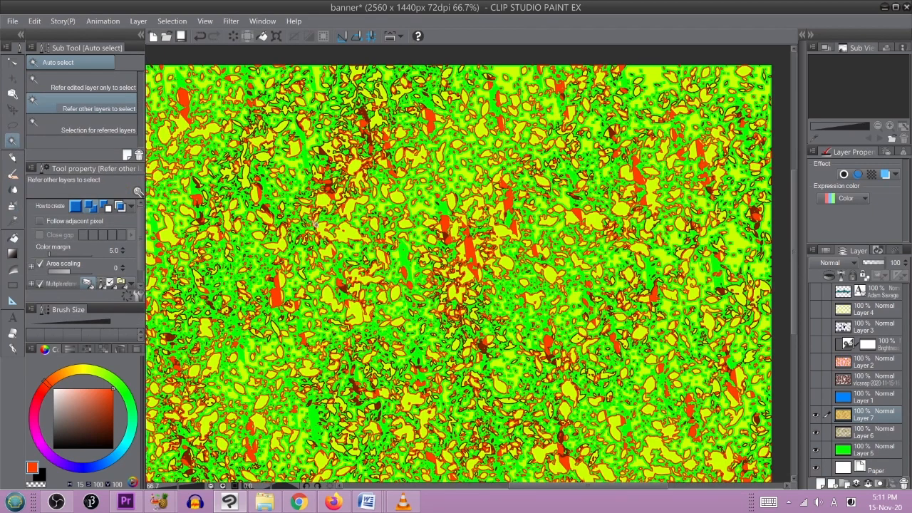
left_click(122, 273)
left_click(123, 249)
left_click(124, 250)
left_click(531, 195)
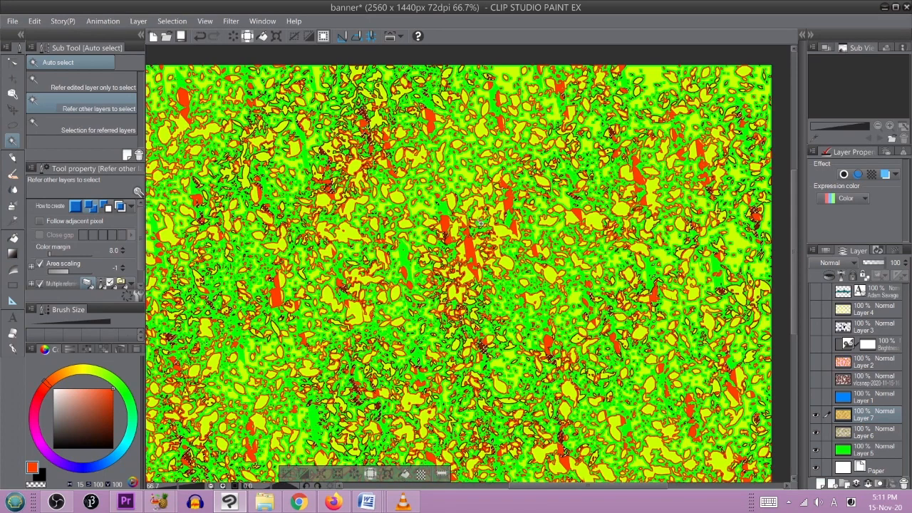
Step: Fill the selected yellow-green areas on Layer 7 with black, and clear the selection
scroll(432, 339, "down", 2)
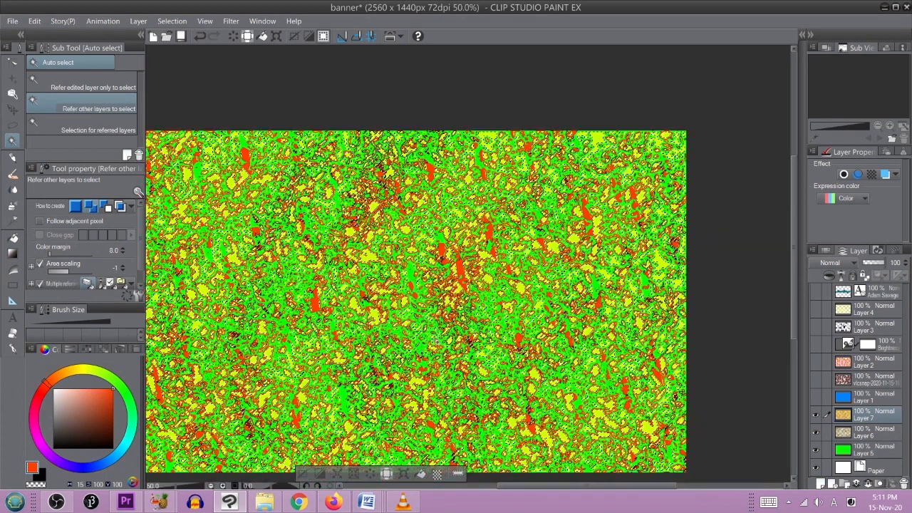
left_click_drag(90, 416, 122, 456)
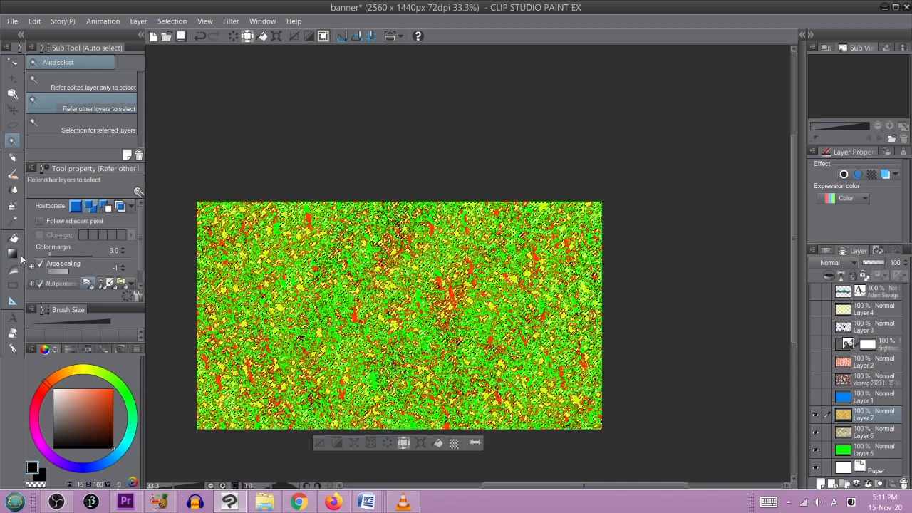
key("g")
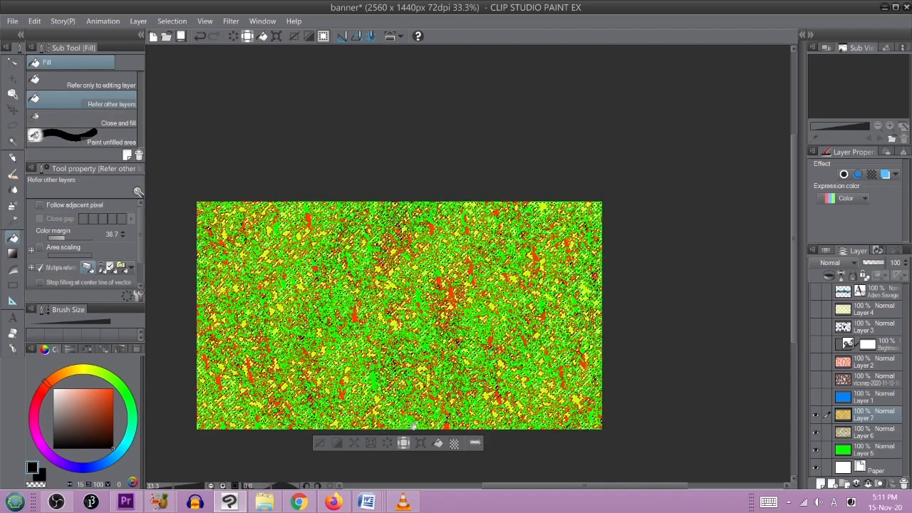
left_click(439, 443)
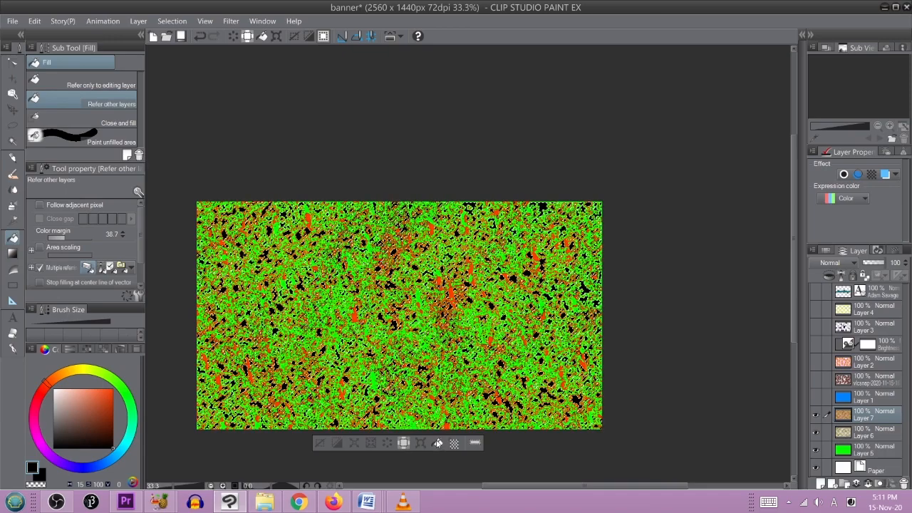
left_click(321, 443)
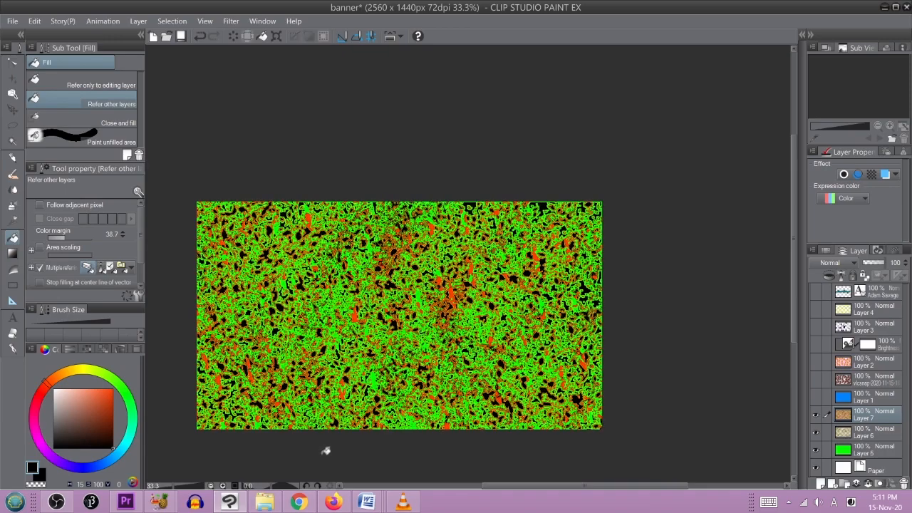
Step: Auto-select the bright green areas between the black shapes, keeping color margin 8.0 and area scaling -1
scroll(410, 292, "up", 3)
scroll(410, 291, "up", 2)
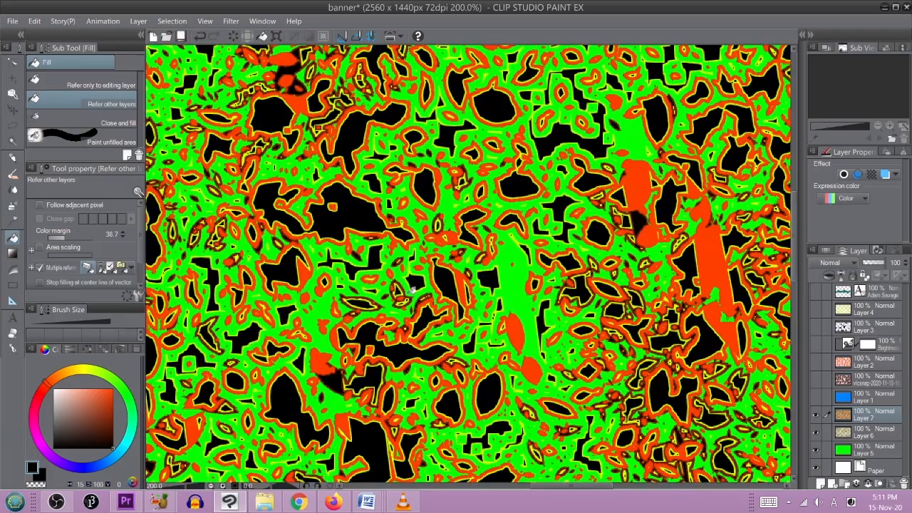
scroll(428, 300, "down", 4)
scroll(447, 308, "up", 5)
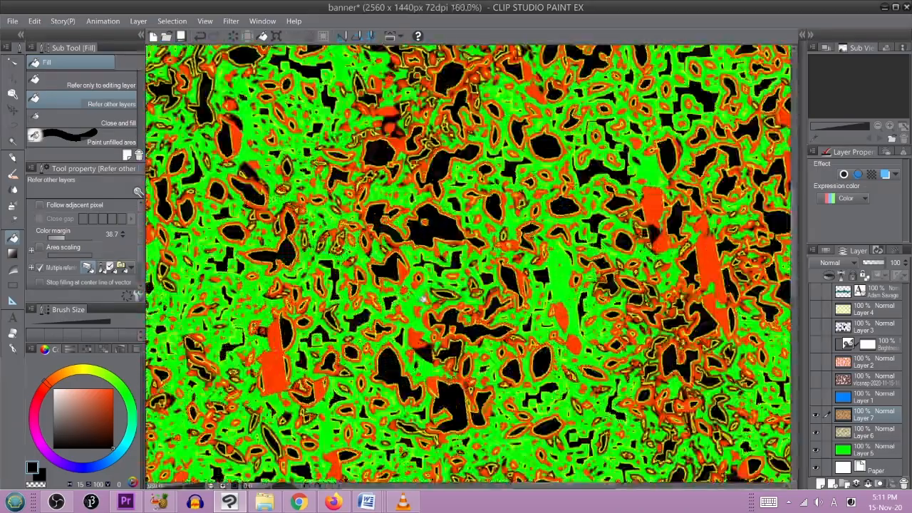
scroll(420, 297, "up", 1)
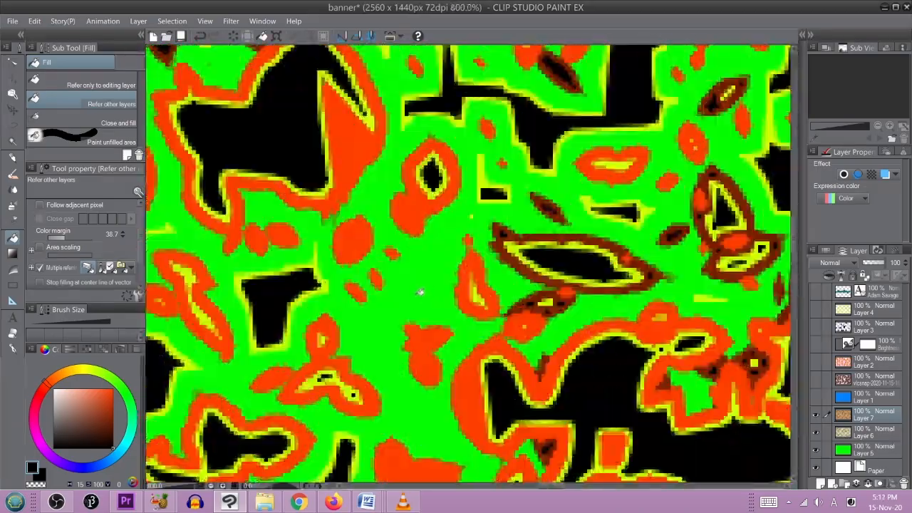
scroll(418, 293, "down", 1)
scroll(417, 293, "down", 1)
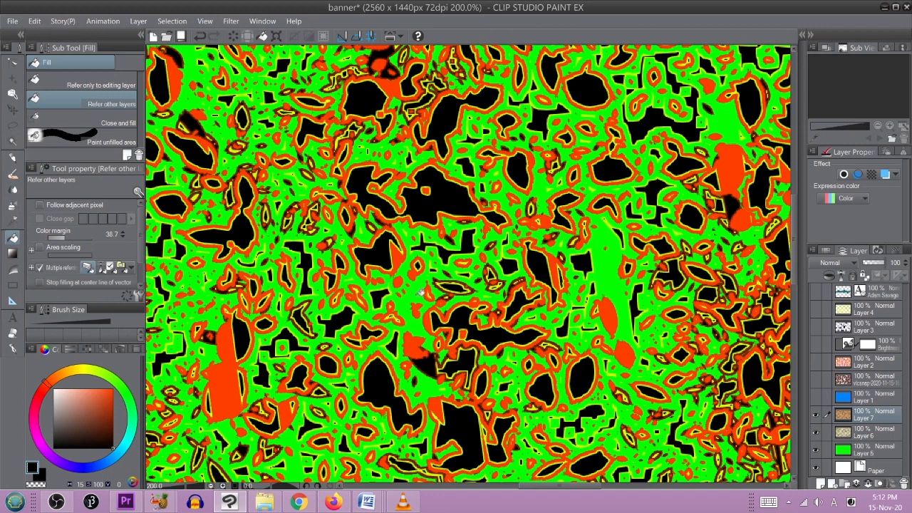
left_click(12, 141)
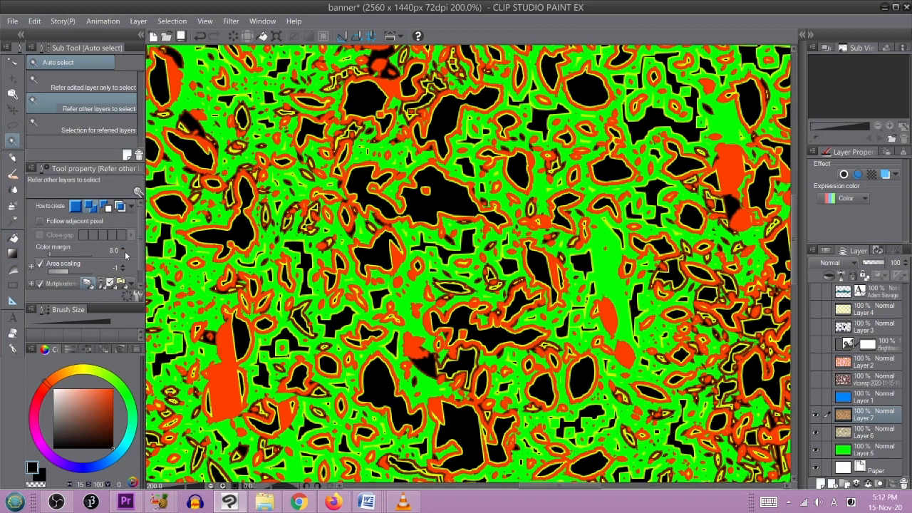
left_click(422, 299)
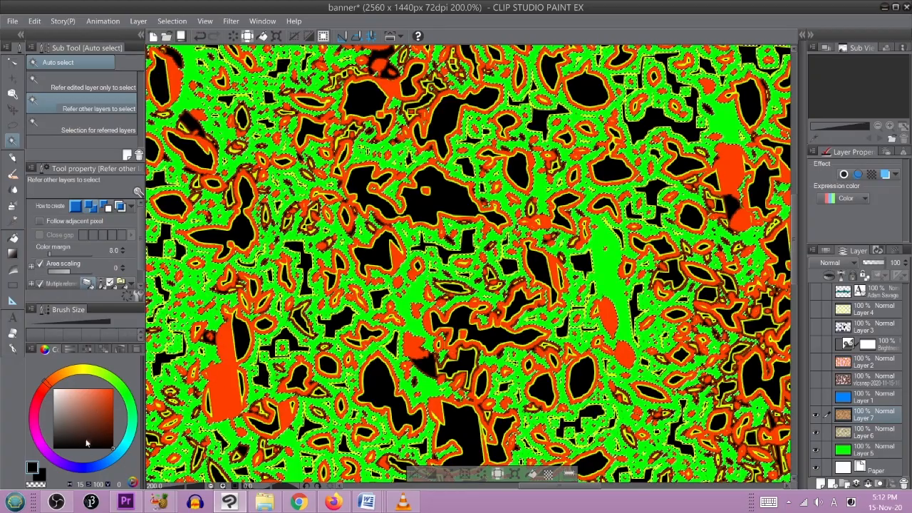
Step: Fill the selected green areas on Layer 7 with pure blue, and clear the selection
left_click(83, 467)
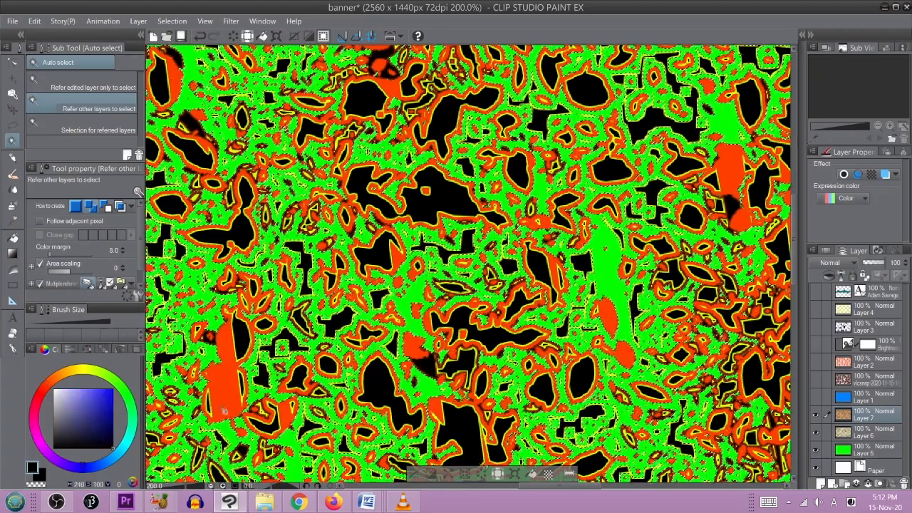
left_click(112, 390)
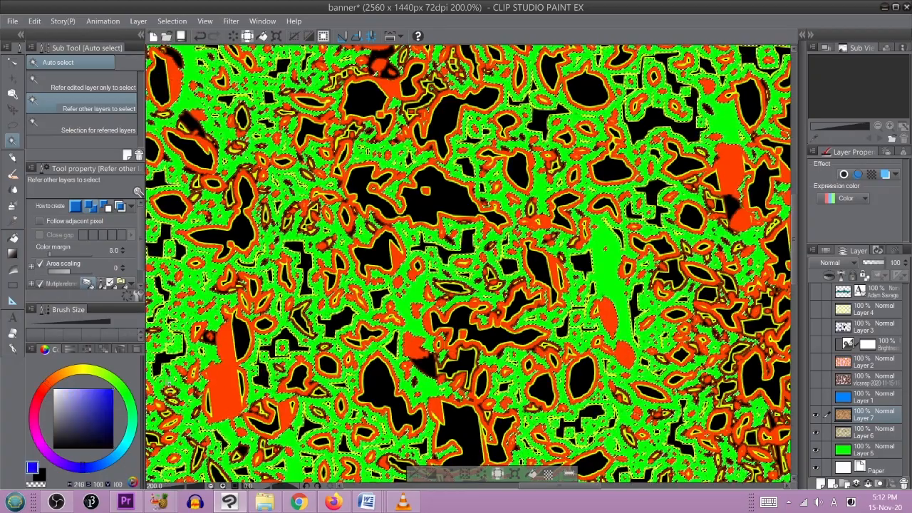
left_click(530, 475)
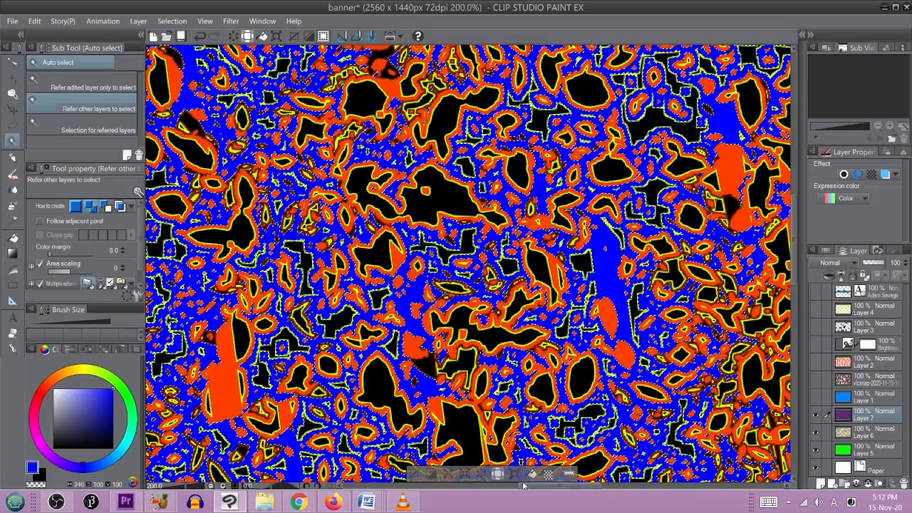
left_click(414, 475)
scroll(567, 338, "down", 5)
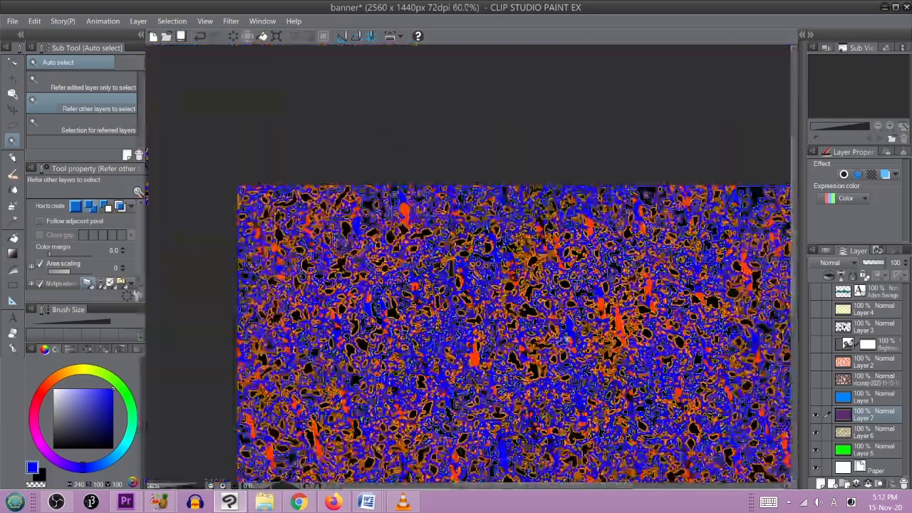
Step: Auto-select the blue areas between the black and orange shapes across layers, with color margin 8.0 and area scaling 0
left_click_drag(582, 339, 540, 295)
scroll(503, 254, "up", 1)
scroll(513, 278, "up", 4)
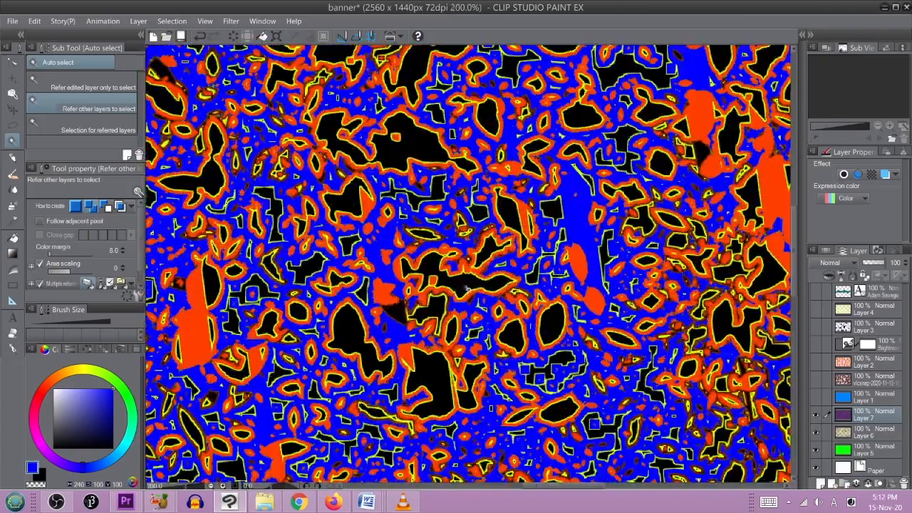
scroll(466, 289, "down", 4)
scroll(419, 316, "up", 6)
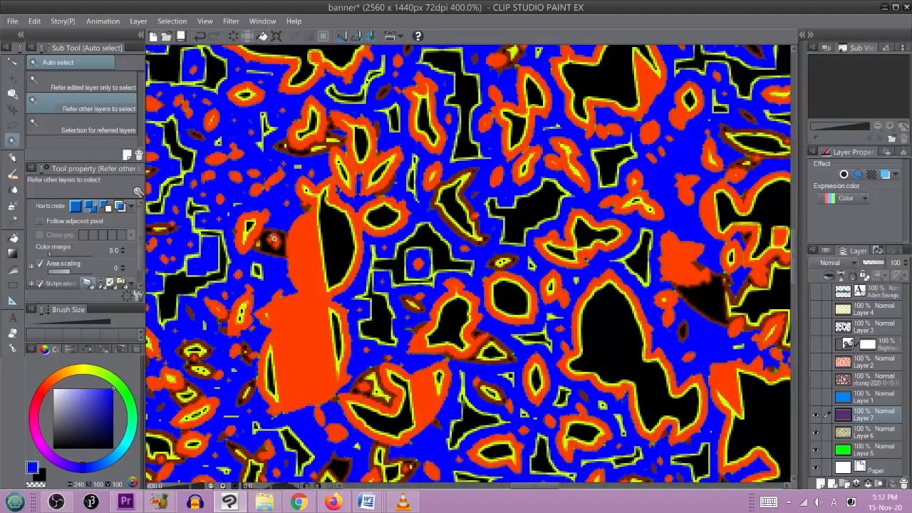
scroll(443, 276, "down", 5)
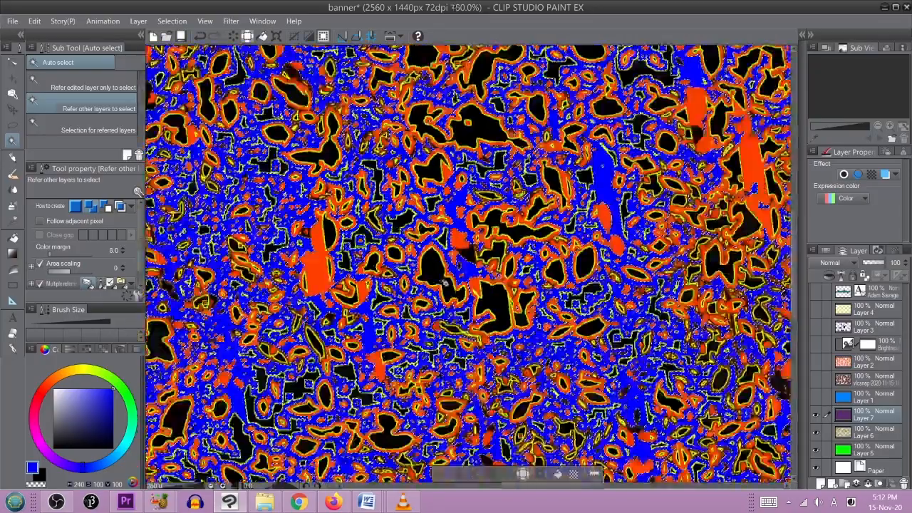
scroll(441, 275, "down", 1)
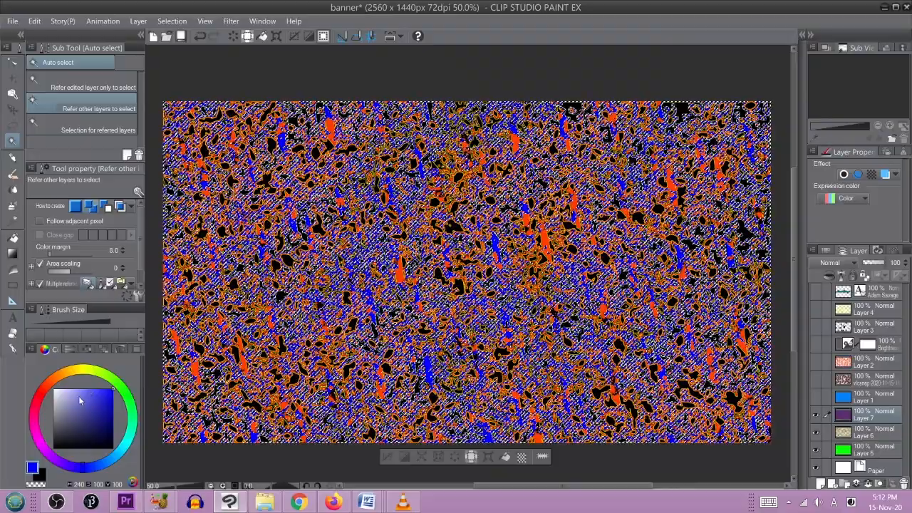
Step: Show the title text layer, draw a light-blue elliptical Stripe gradient from the banner's centre over the selected areas on Layer 7, and clear the selection
left_click(84, 390)
left_click(119, 451)
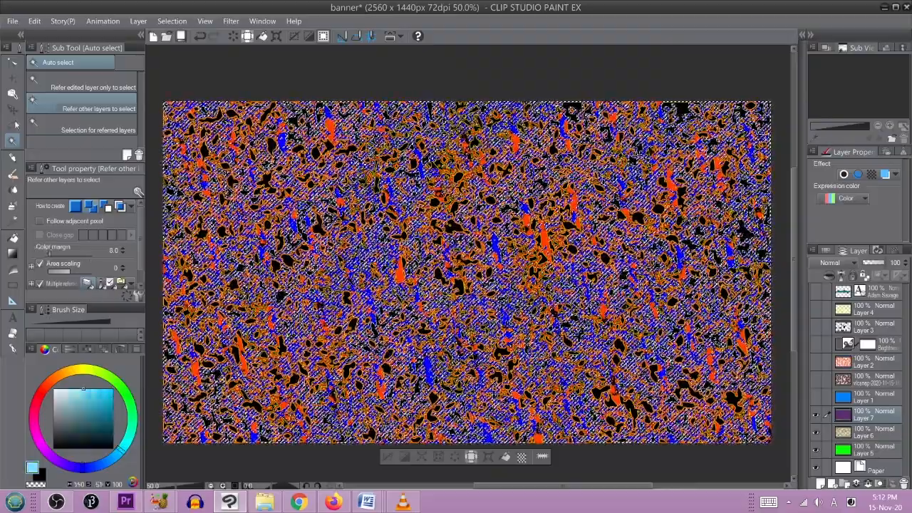
key("g")
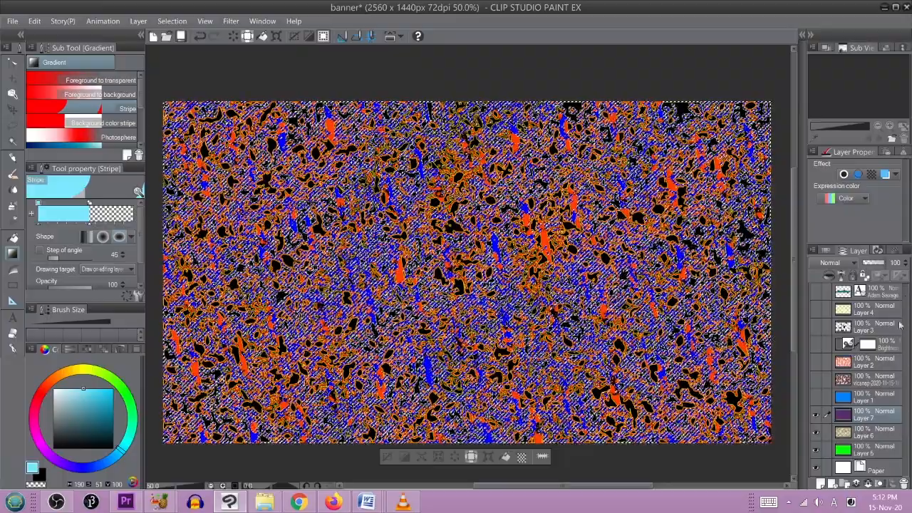
left_click(816, 293)
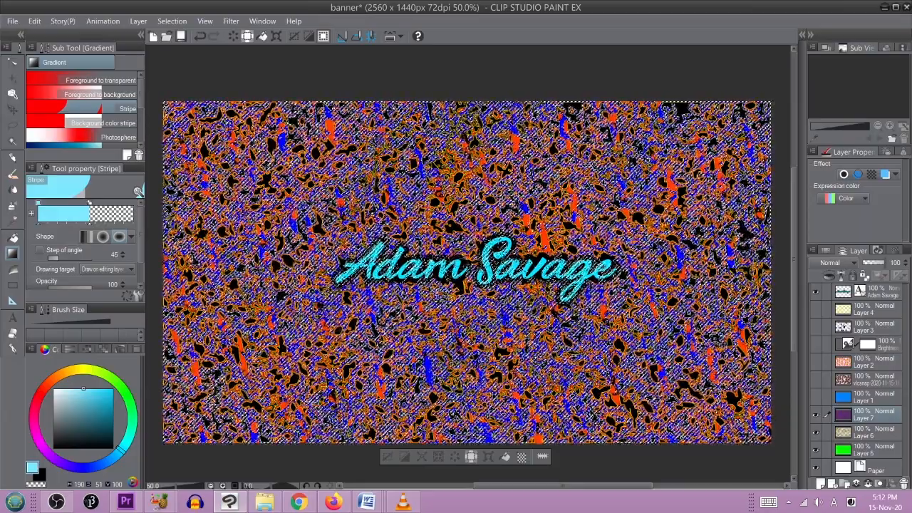
left_click_drag(467, 261, 475, 268)
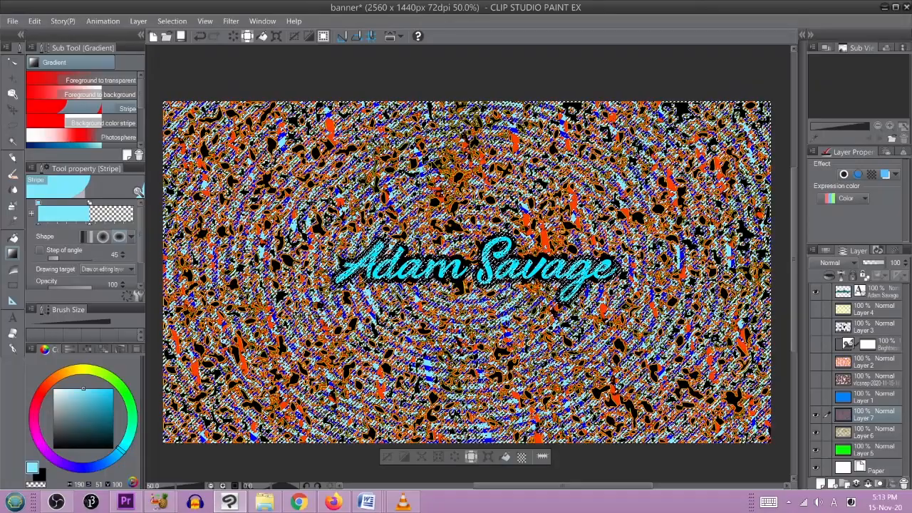
left_click(390, 457)
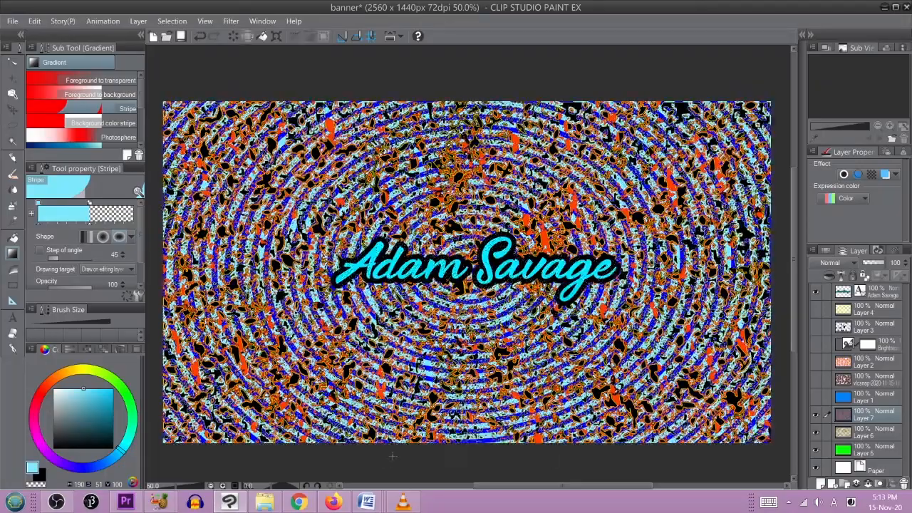
Step: Examine the striped light-blue texture around the title both up close and across the whole banner
scroll(445, 185, "up", 2)
scroll(471, 263, "down", 2)
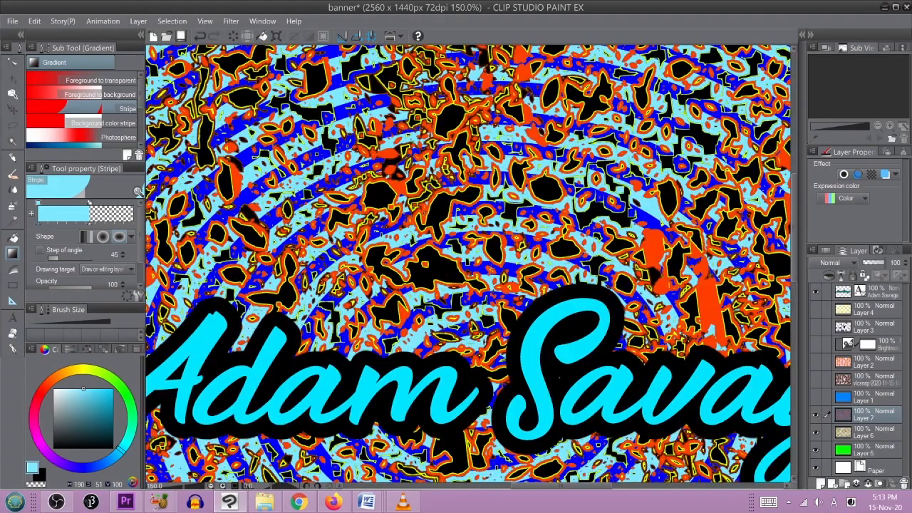
scroll(539, 288, "down", 1)
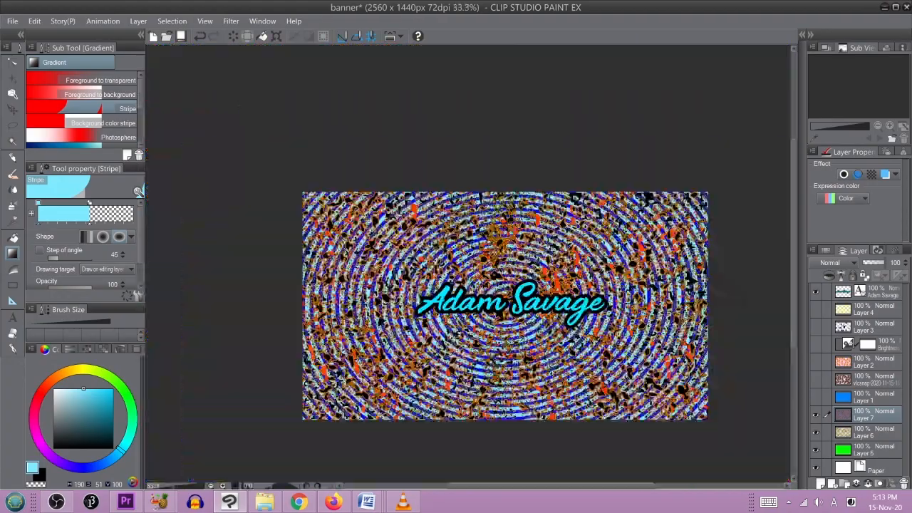
scroll(517, 303, "up", 4)
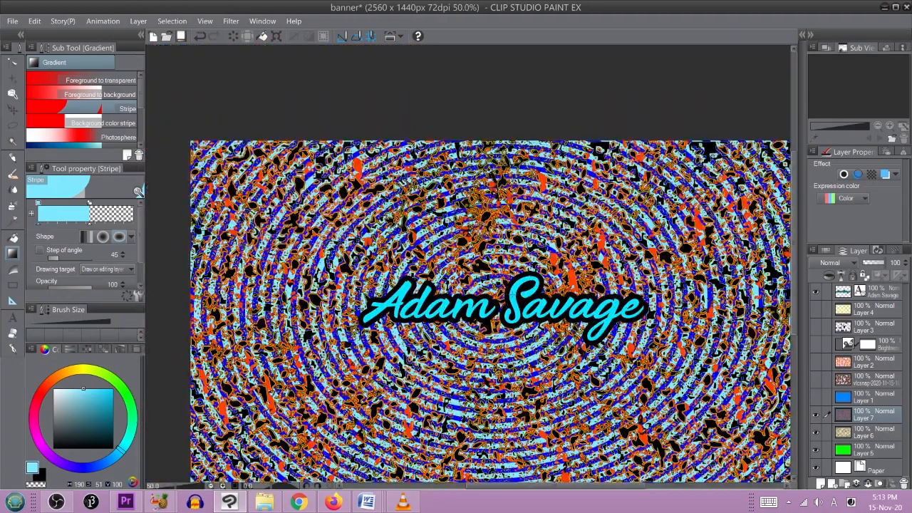
scroll(490, 308, "up", 2)
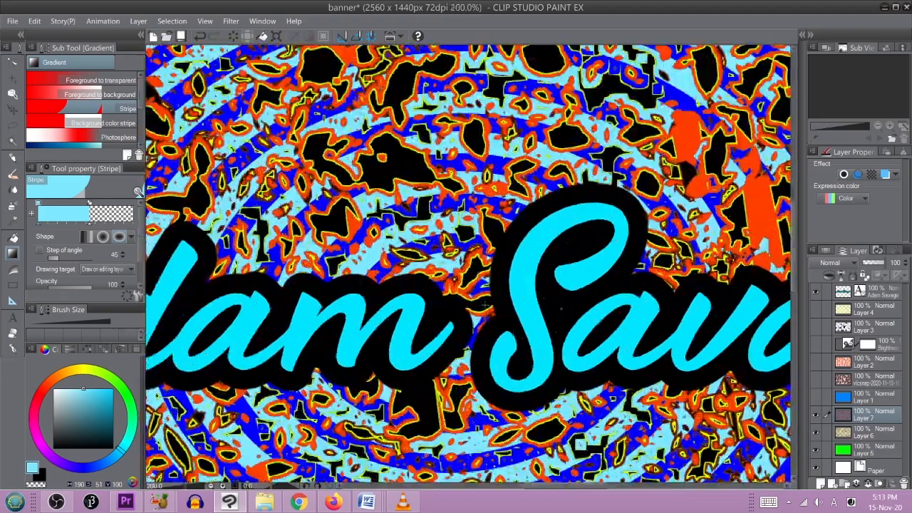
scroll(490, 308, "down", 4)
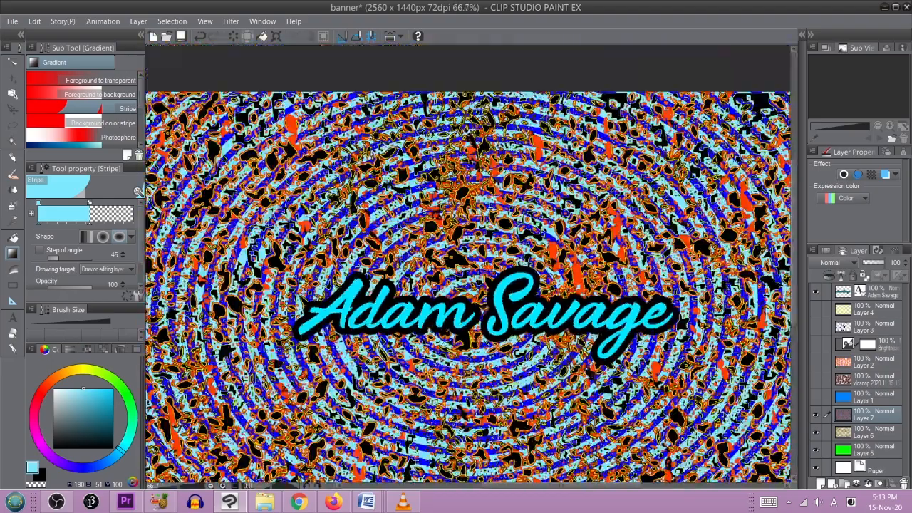
scroll(490, 303, "down", 1)
scroll(490, 303, "up", 2)
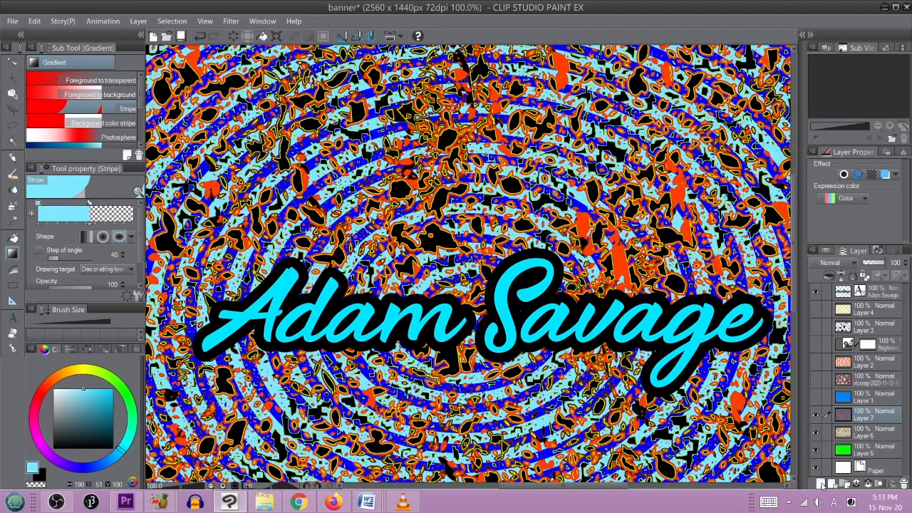
Step: Add a new raster layer above Layer 7 and hide the title text layer, with Auto select limited to the edited layer
left_click(821, 482)
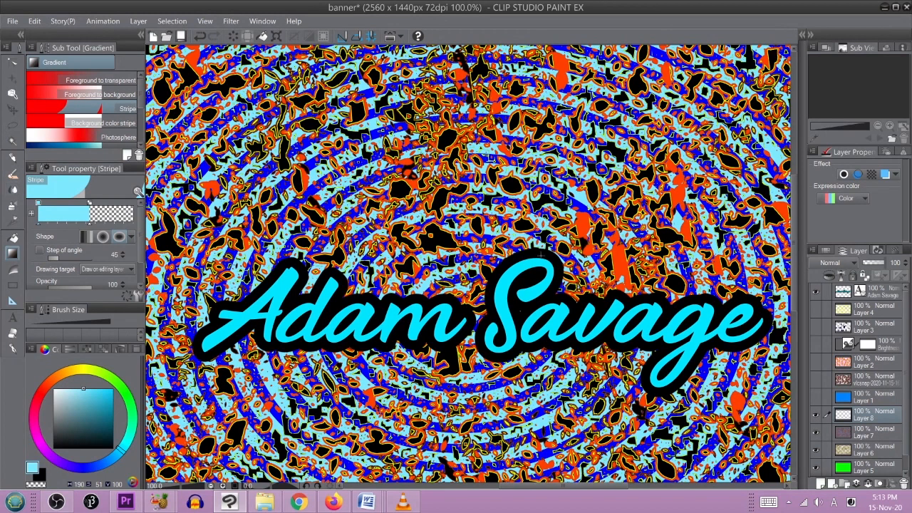
left_click(13, 141)
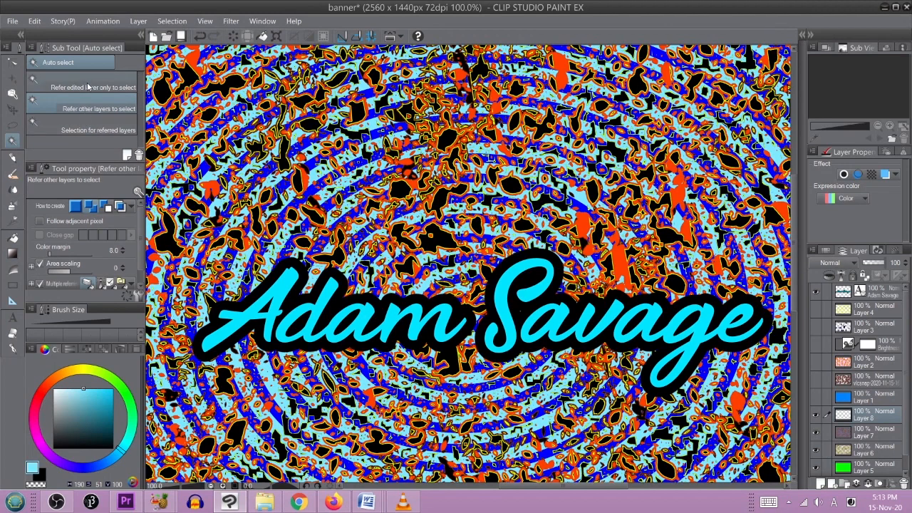
left_click(89, 90)
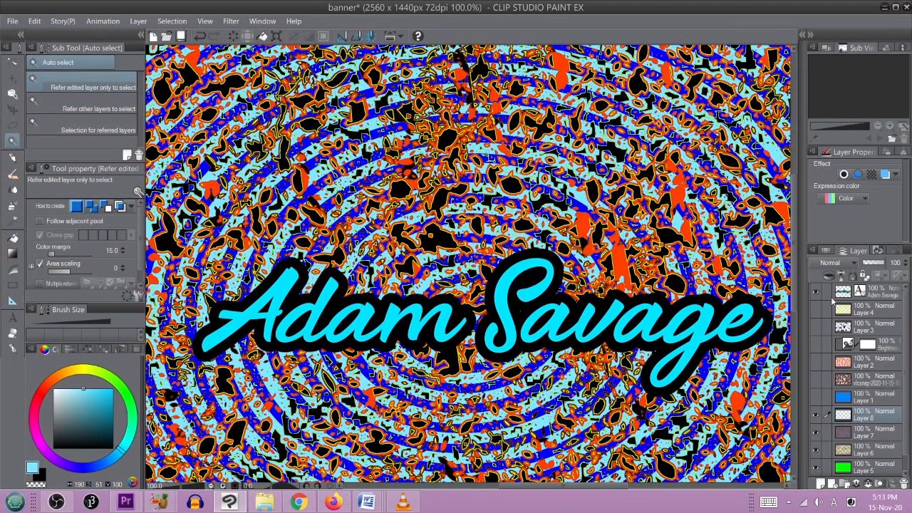
left_click(816, 291)
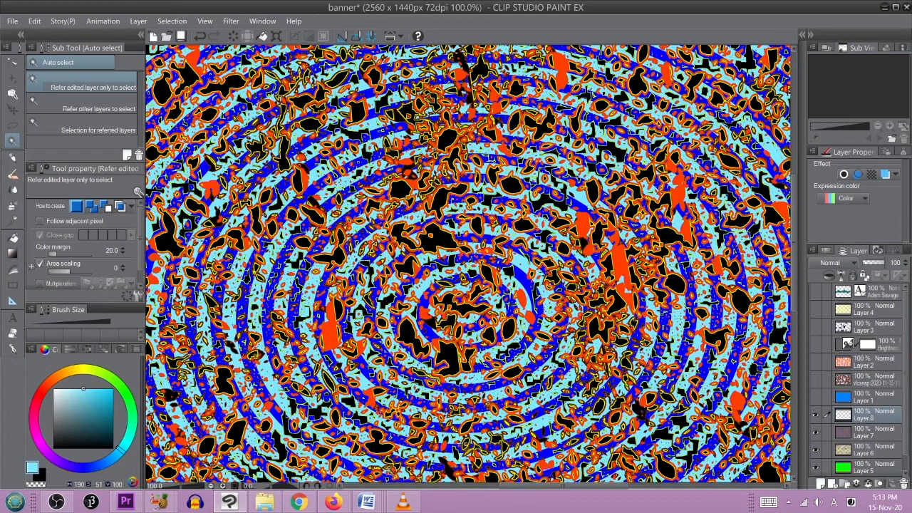
Step: Try to auto-select the light-blue stripes with reference to the edited layer only, lowering the color margin from 20.0 to 9.0 between attempts
left_click(527, 306)
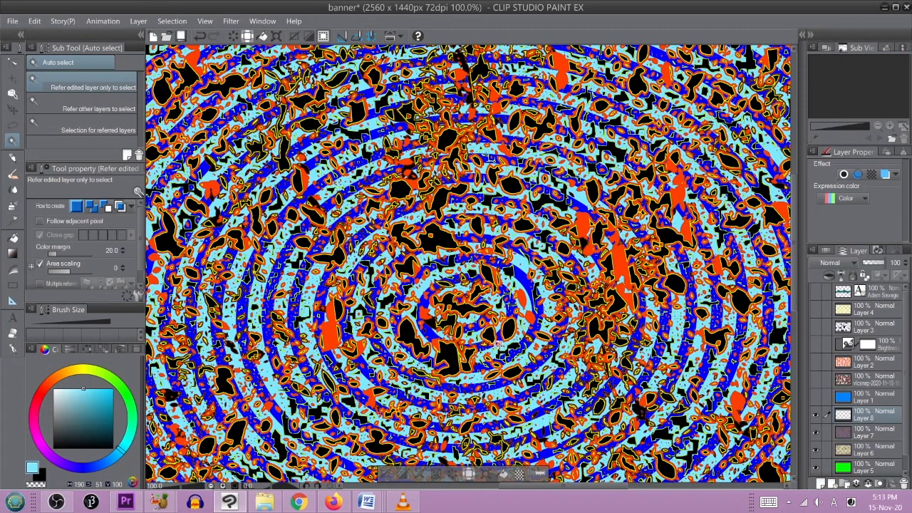
left_click(387, 474)
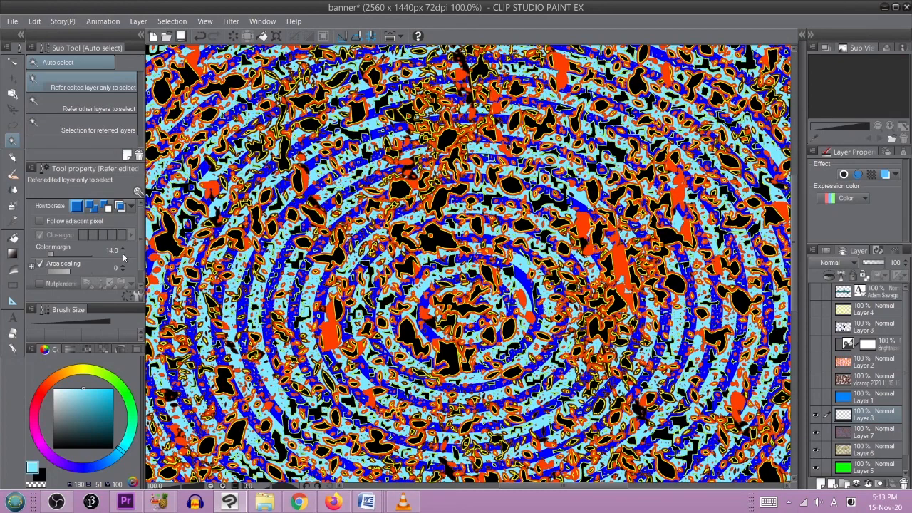
left_click(528, 285)
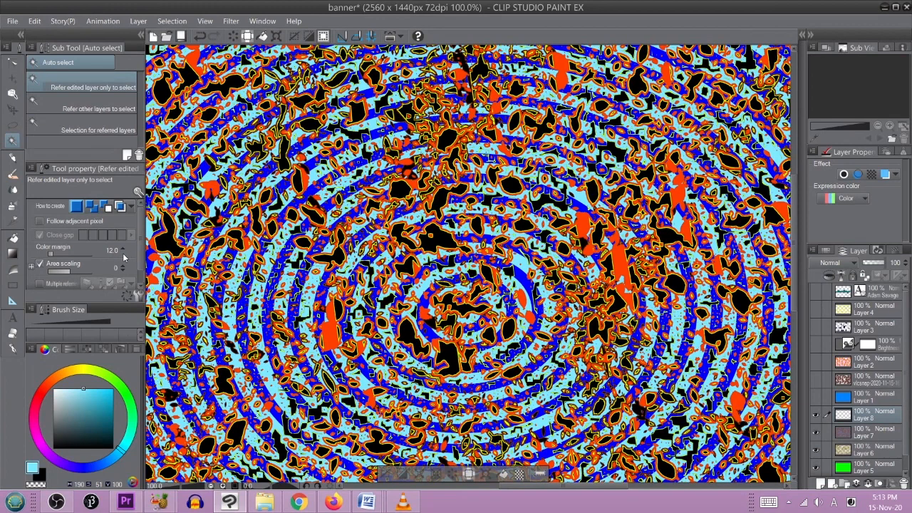
left_click(389, 473)
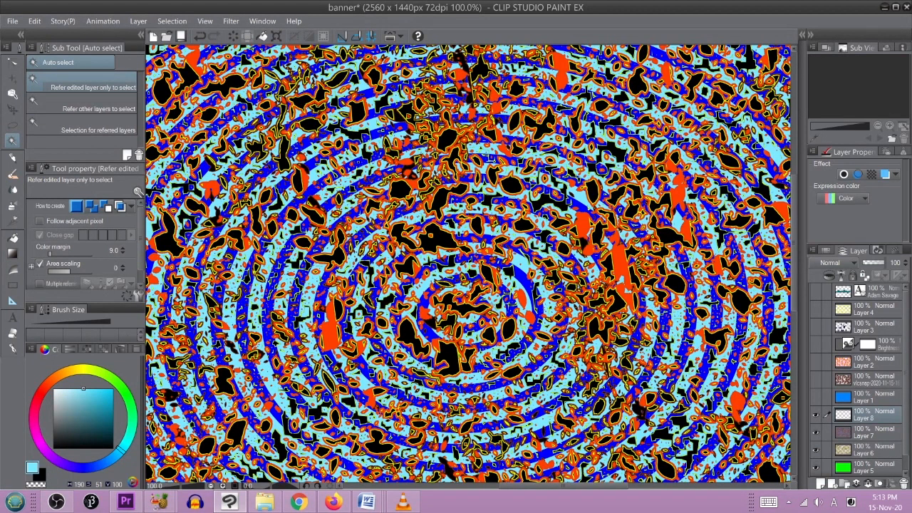
left_click(494, 300)
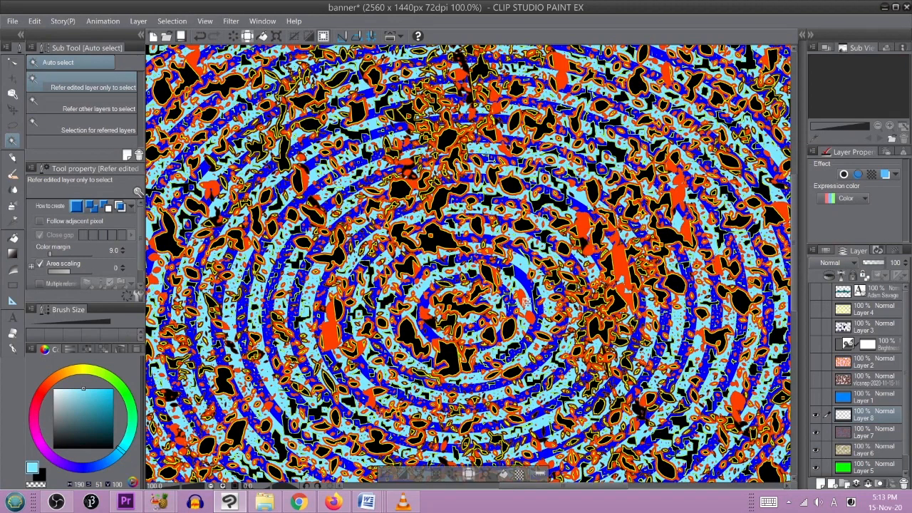
left_click(389, 474)
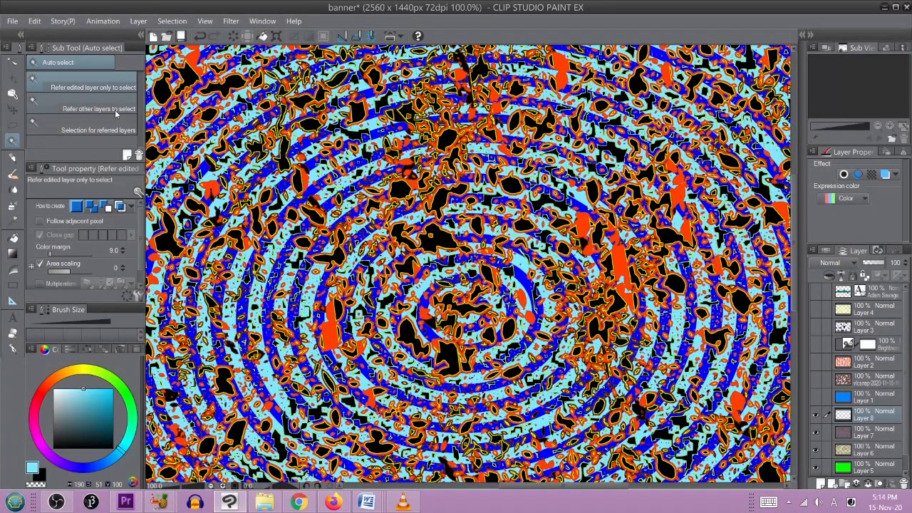
Step: Auto-select the light-blue stripe areas with reference to other layers, using color margin 8.0 and area scaling 0
scroll(475, 306, "down", 4)
scroll(497, 309, "up", 4)
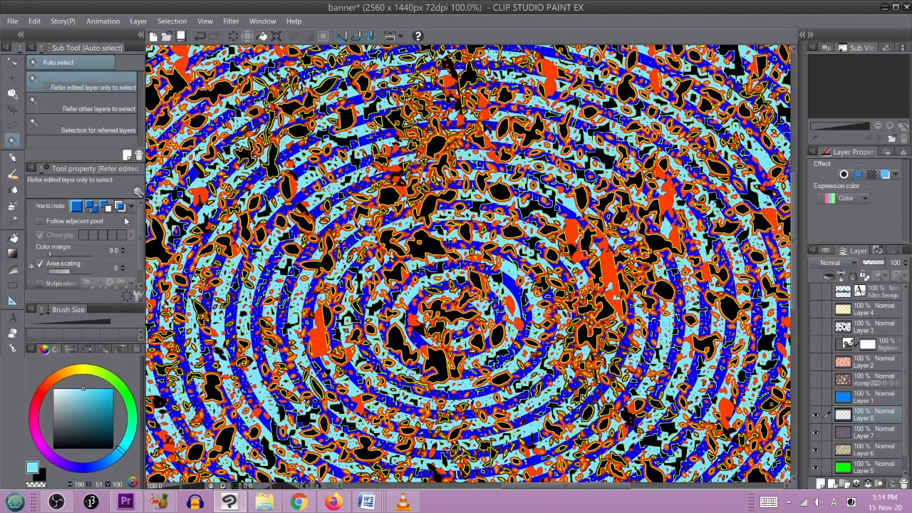
left_click(68, 108)
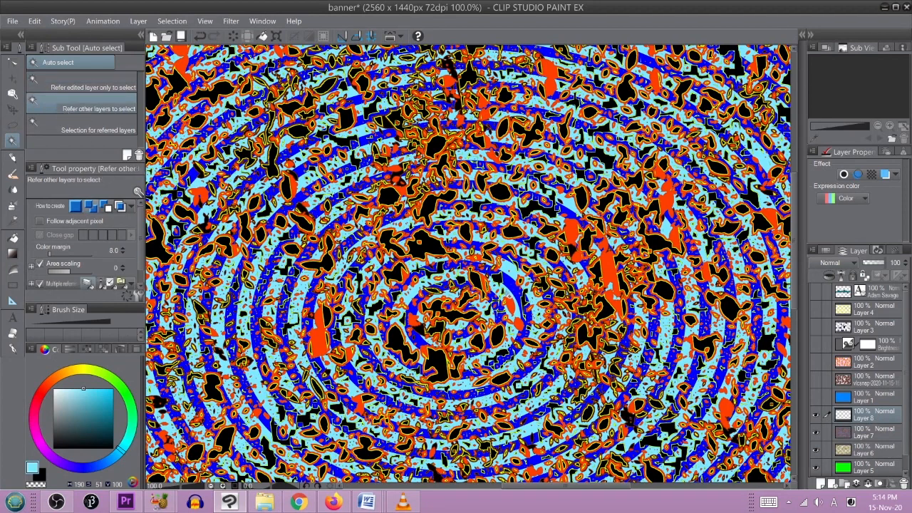
left_click(492, 303)
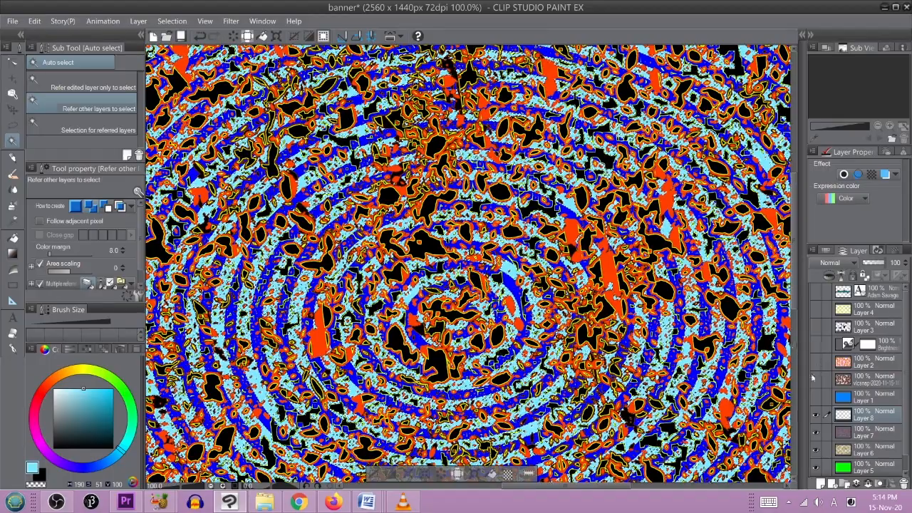
Step: Fill the selected stripe areas on Layer 8 with pale green, and clear the selection
scroll(534, 355, "down", 3)
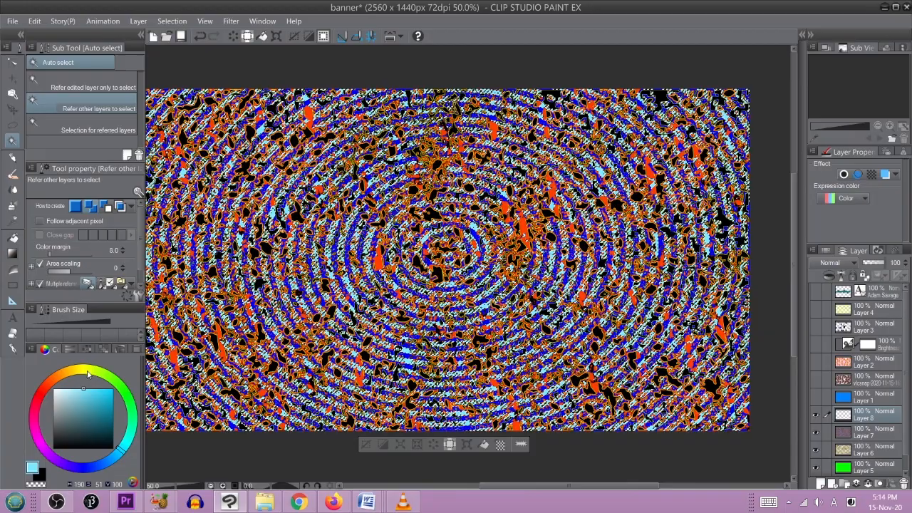
left_click_drag(88, 374, 121, 386)
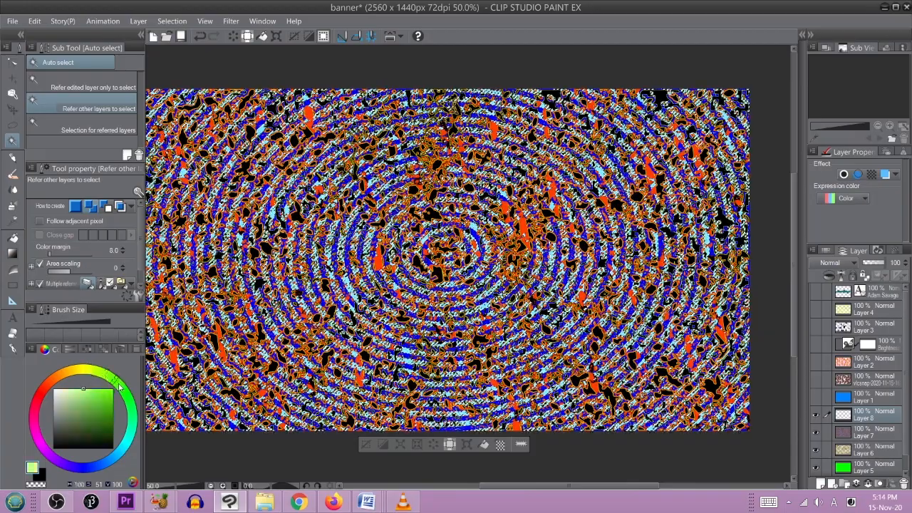
left_click(74, 389)
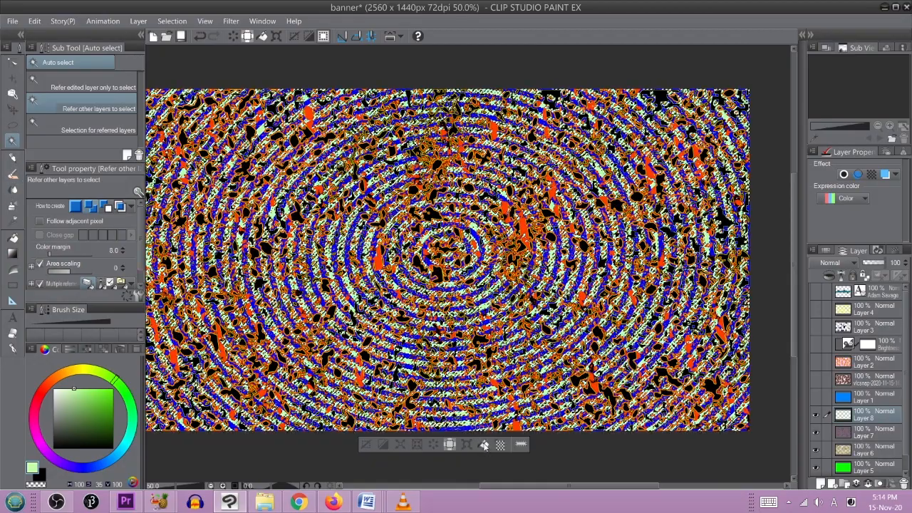
left_click(362, 446)
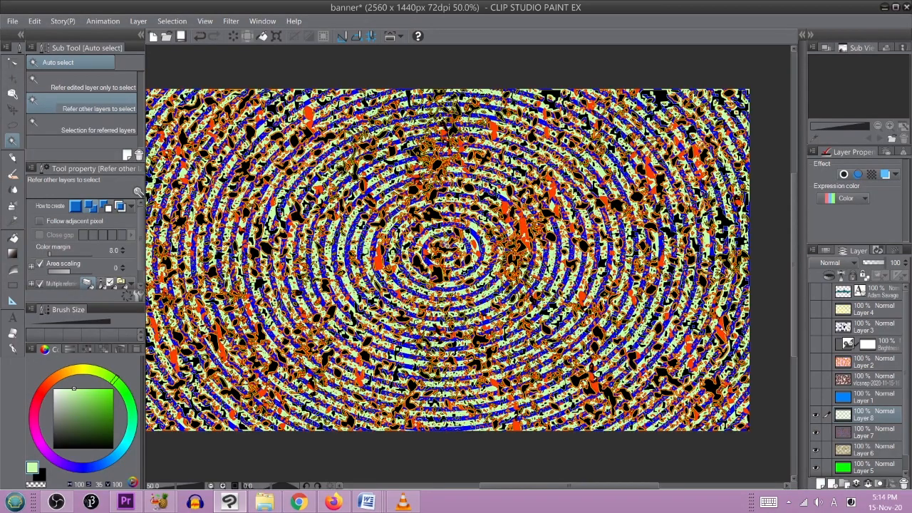
Step: Examine the pale green stripes and the edges of the surrounding shapes at several magnifications
key("ctrl+plus")
key("ctrl+plus")
key("ctrl+plus")
key("ctrl+plus")
key("ctrl+plus")
key("ctrl+plus")
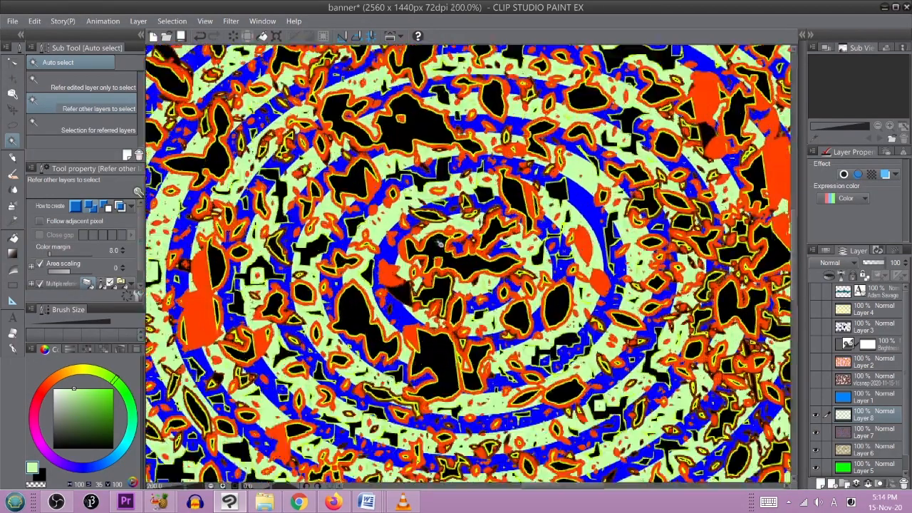
key("ctrl+minus")
key("ctrl+minus")
key("ctrl+minus")
key("ctrl+minus")
key("ctrl+minus")
key("ctrl+minus")
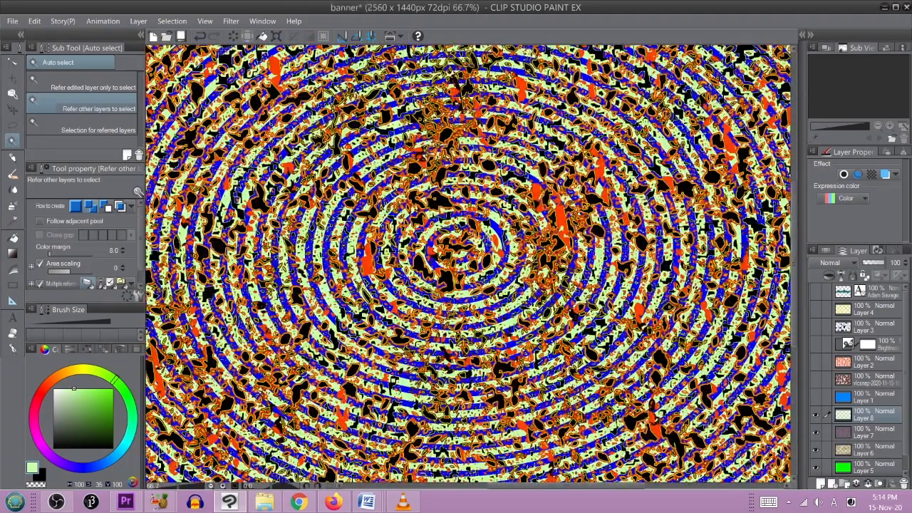
key("ctrl+plus")
key("ctrl+plus")
key("ctrl+plus")
key("ctrl+plus")
key("ctrl+plus")
key("ctrl+plus")
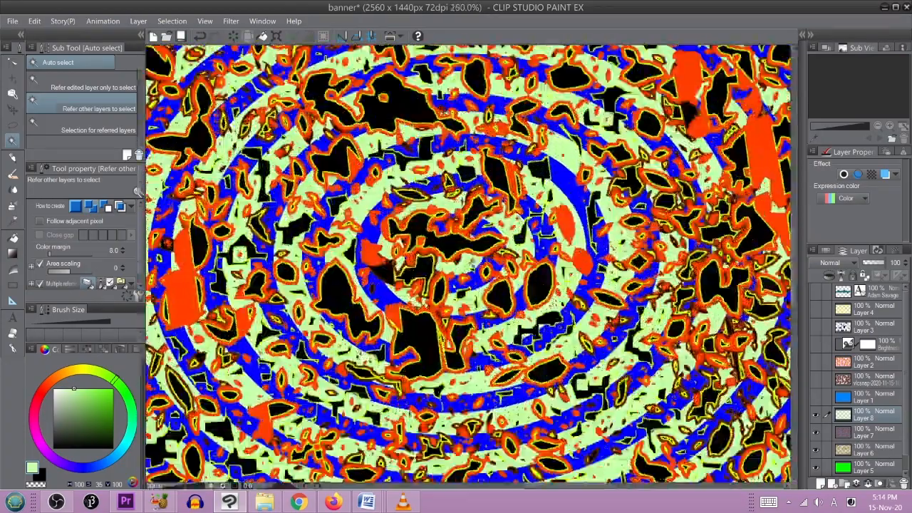
Step: Select the pale green stripe areas on Layer 8 and examine the selection's edges at several magnifications
key("ctrl+plus")
key("ctrl+plus")
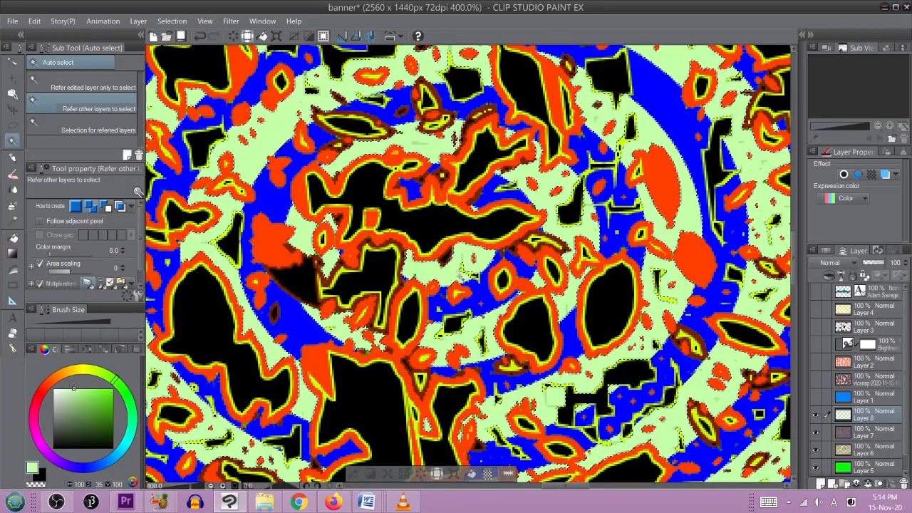
key("ctrl+plus")
key("ctrl+plus")
key("ctrl+plus")
key("ctrl+plus")
key("ctrl+plus")
key("ctrl+minus")
key("ctrl+minus")
key("ctrl+minus")
key("ctrl+minus")
key("ctrl+minus")
key("ctrl+minus")
key("ctrl+minus")
key("ctrl+minus")
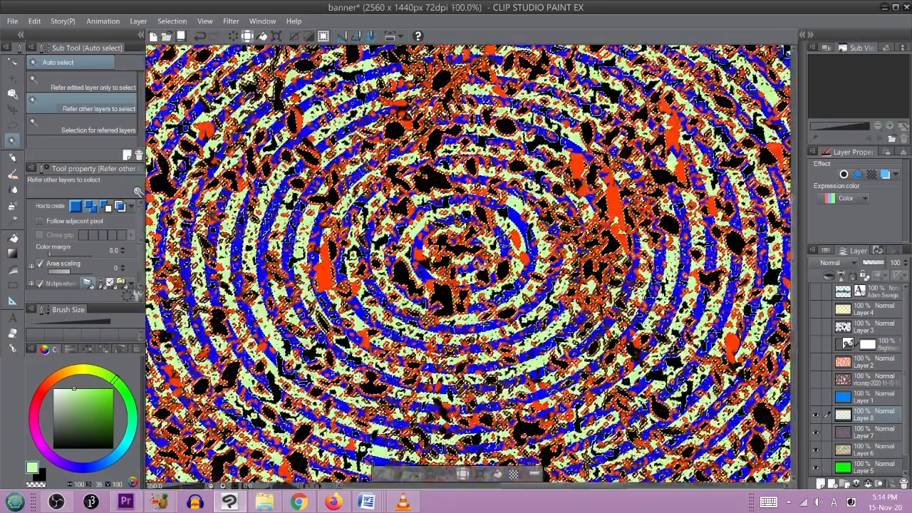
key("ctrl+minus")
key("ctrl+minus")
key("ctrl+plus")
Step: Add a light pink elliptical Stripe gradient inside the selected stripe areas on Layer 8, and clear the selection
left_click(45, 402)
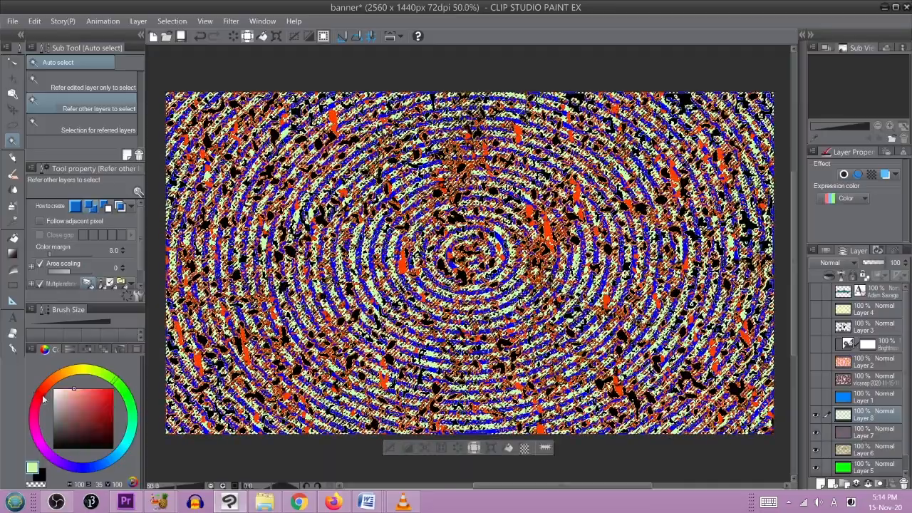
left_click(70, 404)
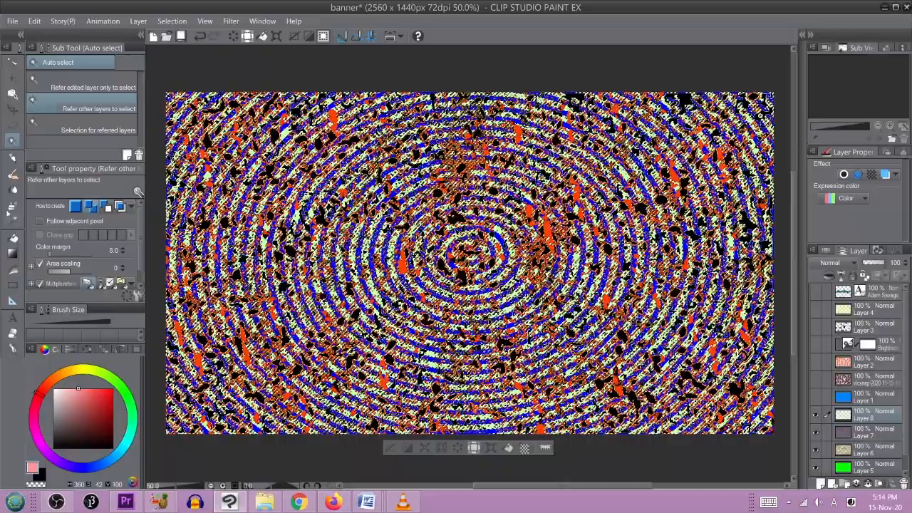
left_click(14, 251)
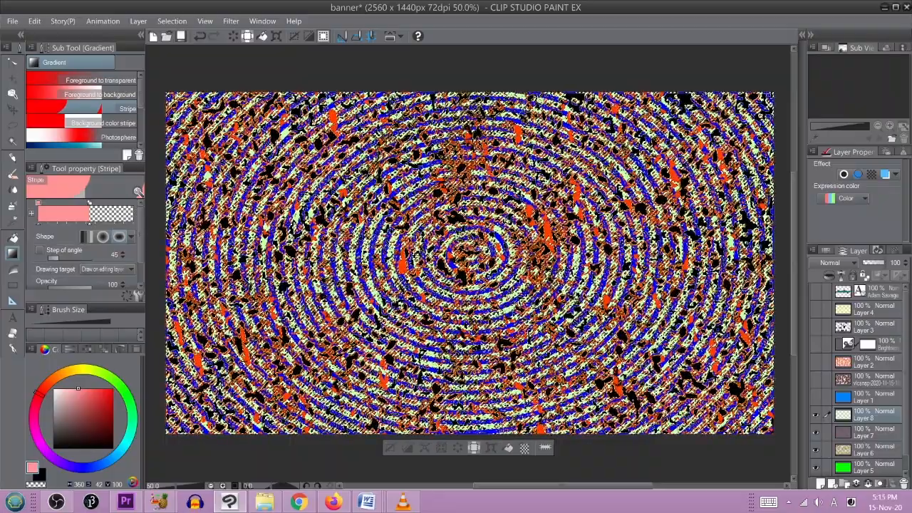
left_click(394, 448)
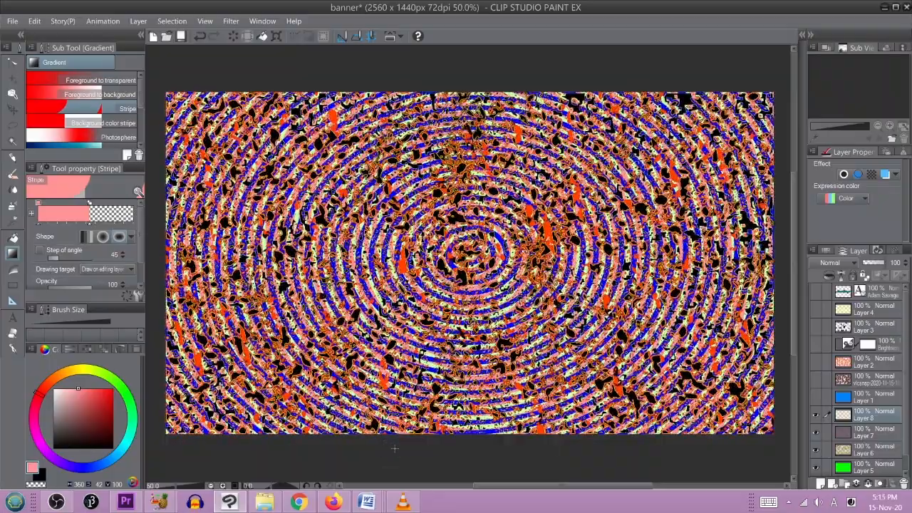
scroll(480, 259, "up", 6)
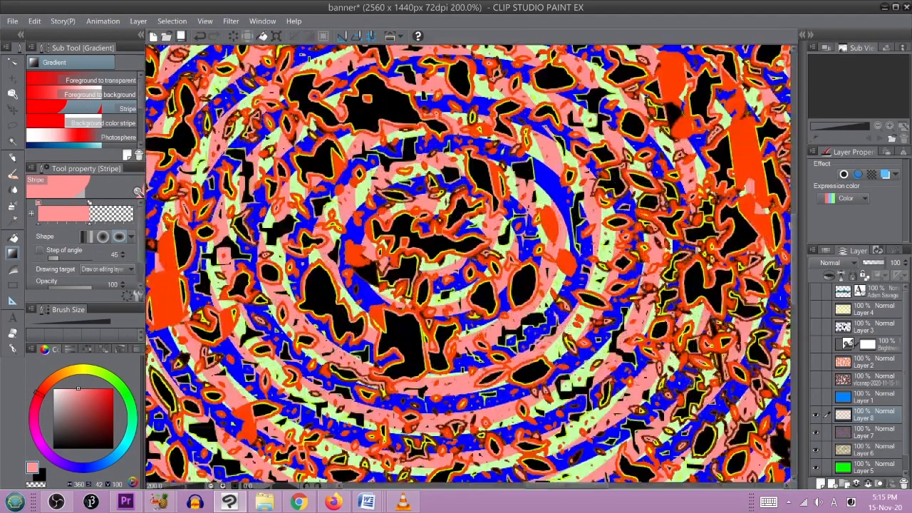
scroll(480, 259, "down", 6)
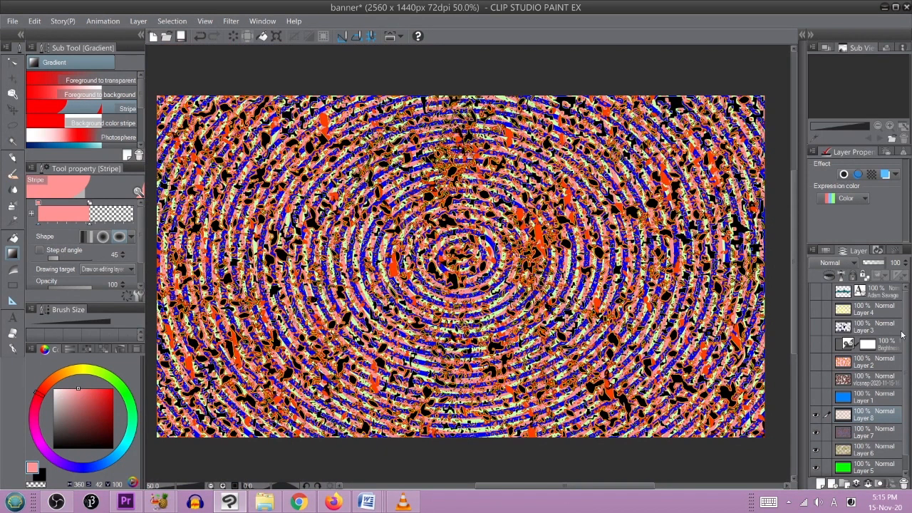
Step: Show the title text layer over the striped texture and examine how the lettering reads against it
left_click(816, 292)
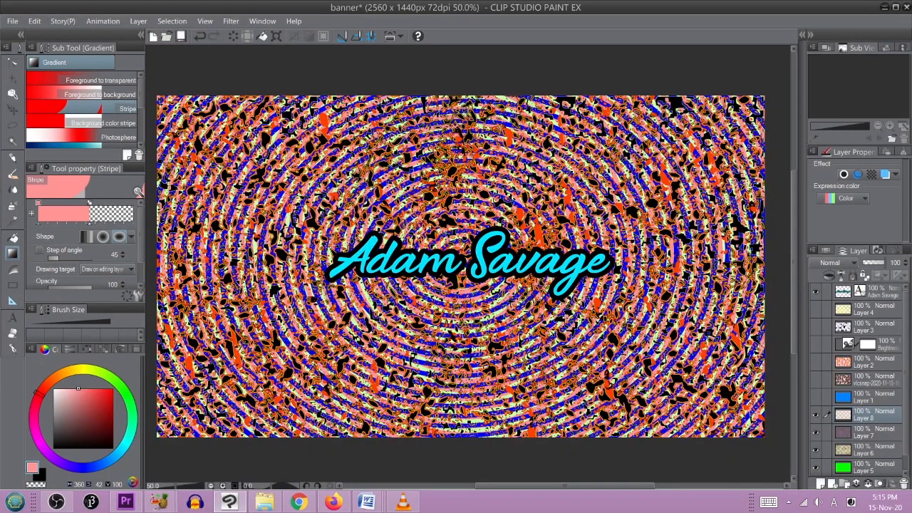
scroll(402, 242, "up", 6)
scroll(535, 287, "down", 6)
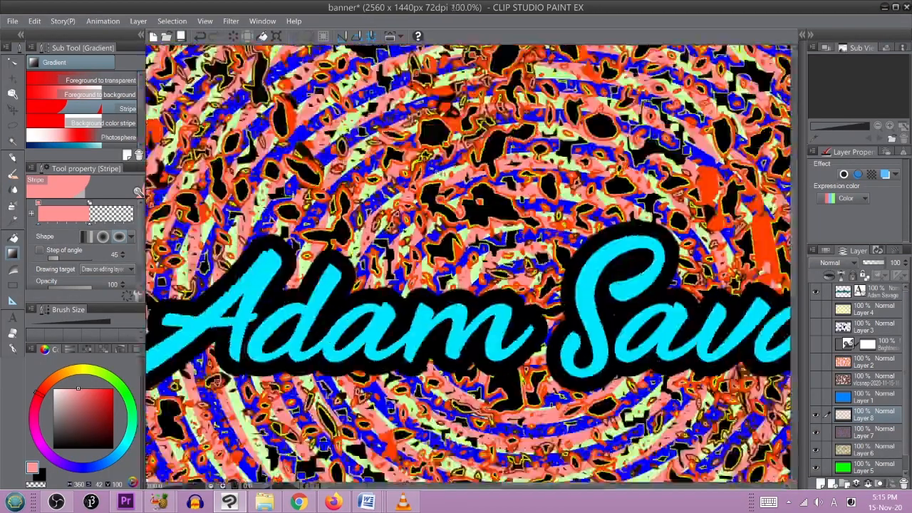
scroll(587, 288, "up", 2)
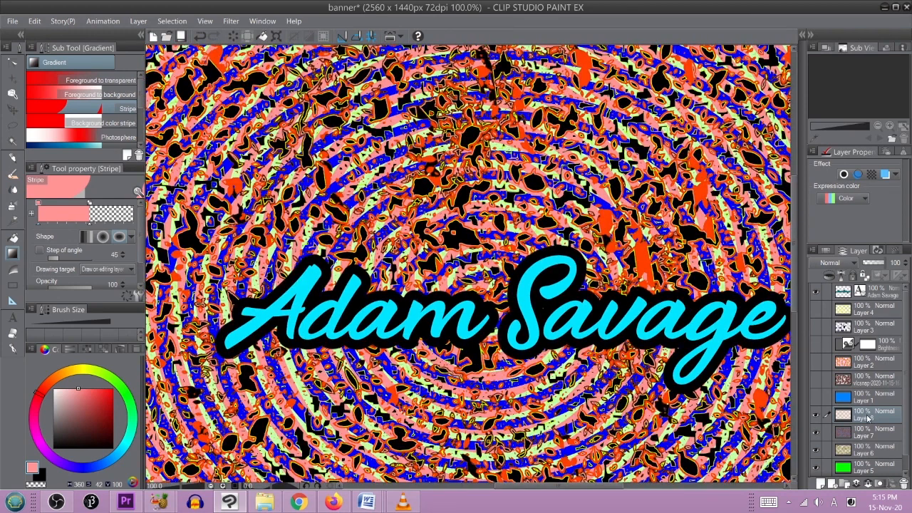
left_click(231, 21)
mouse_move(271, 37)
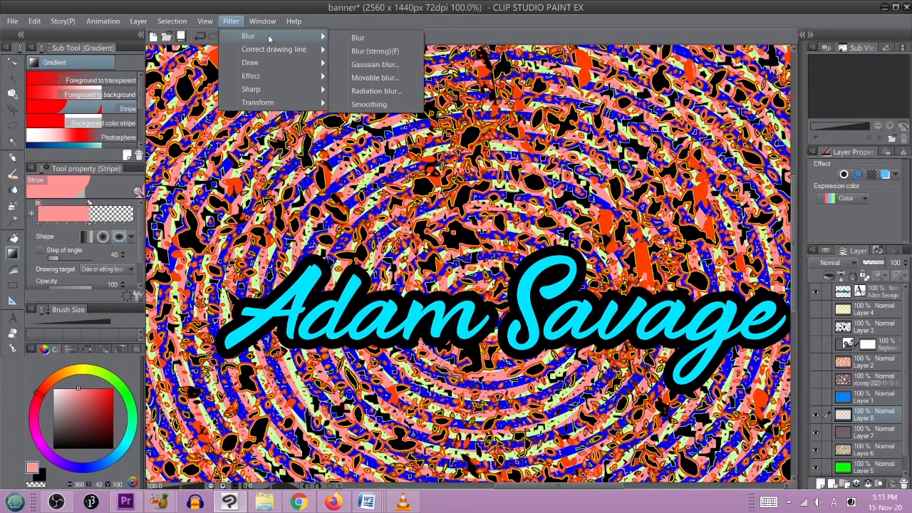
left_click(365, 64)
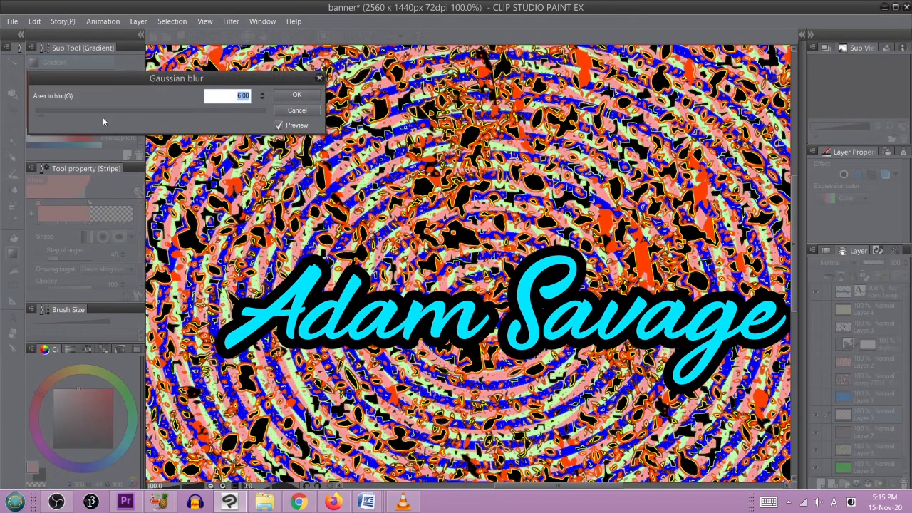
left_click(59, 111)
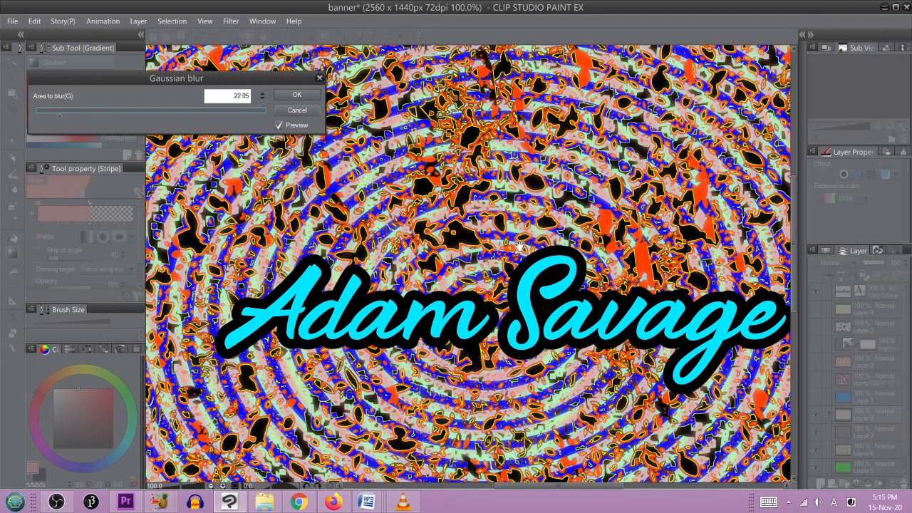
left_click(297, 110)
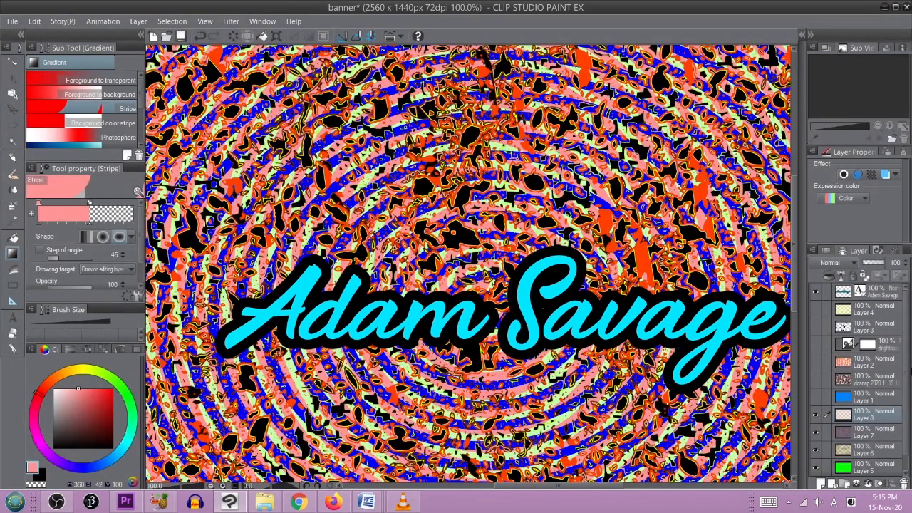
Step: Hide Layer 6, and toggle Layer 7 off and on to compare the texture beneath the title
left_click(816, 433)
left_click(816, 433)
left_click(816, 433)
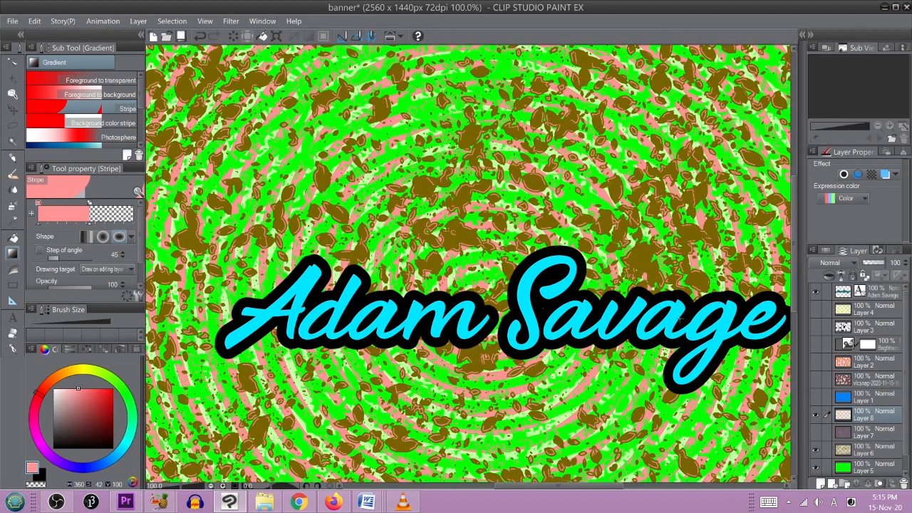
scroll(684, 327, "down", 3)
left_click_drag(770, 311, 643, 300)
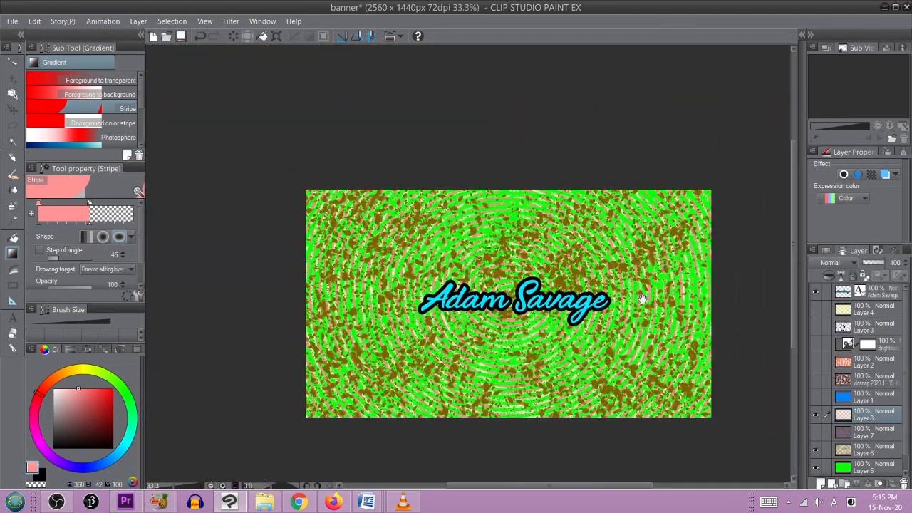
left_click(814, 452)
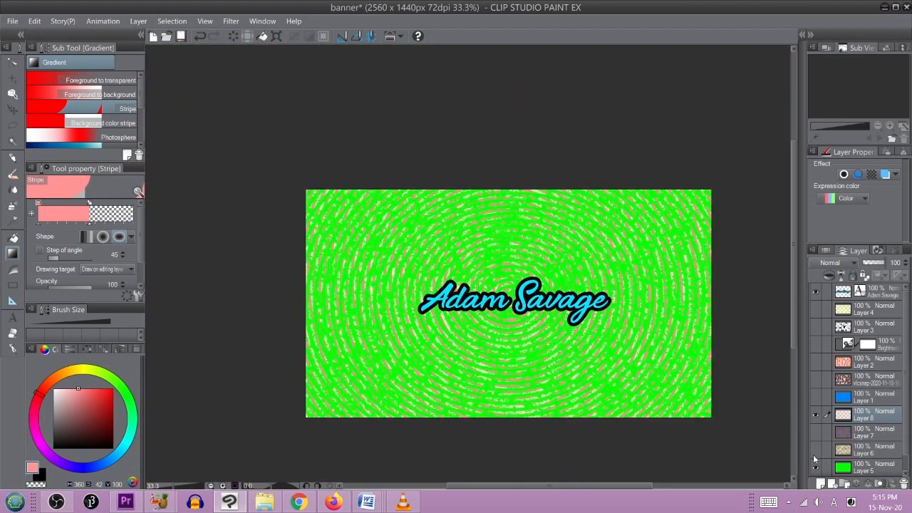
left_click(816, 433)
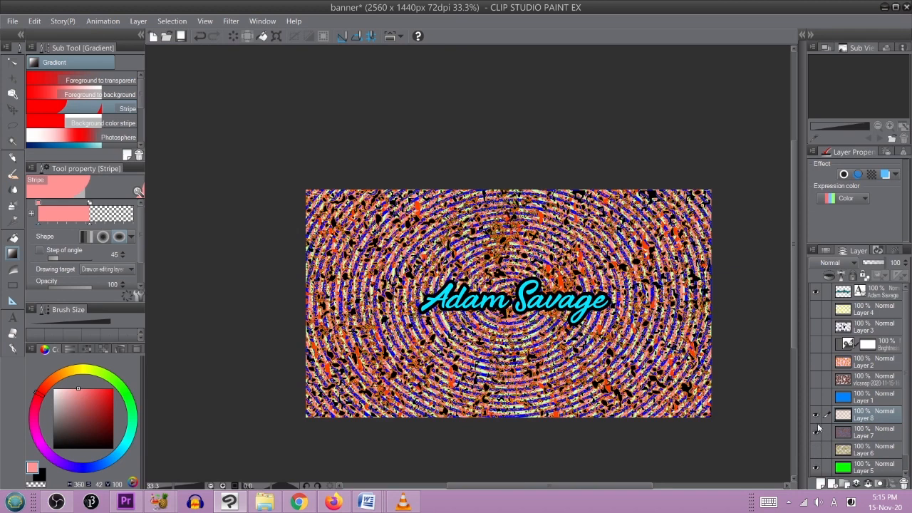
Step: Preview Layer 1, the vlcsnap image layer, Layer 3 and Layer 4 over the texture, leaving only the title text shown above it
left_click(813, 396)
left_click(814, 397)
left_click(816, 380)
left_click(816, 380)
left_click(816, 325)
left_click(815, 308)
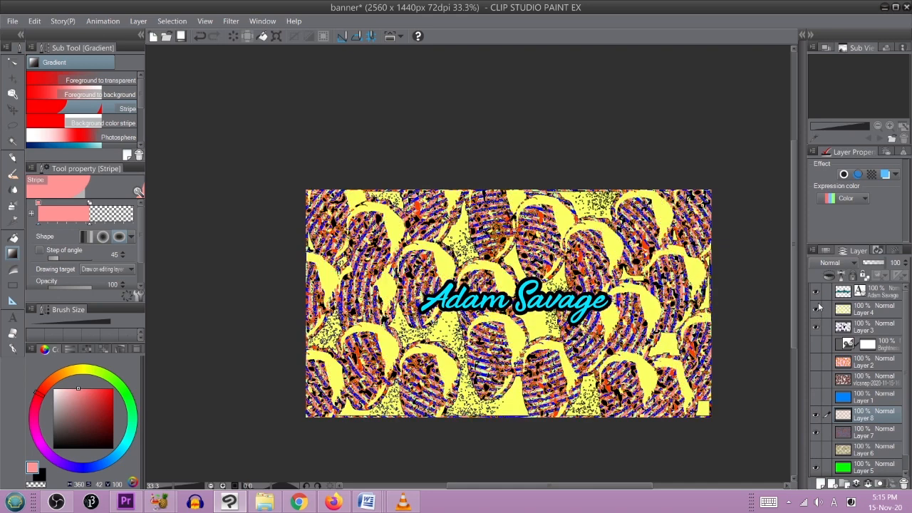
left_click(818, 294)
left_click(817, 310)
left_click(818, 325)
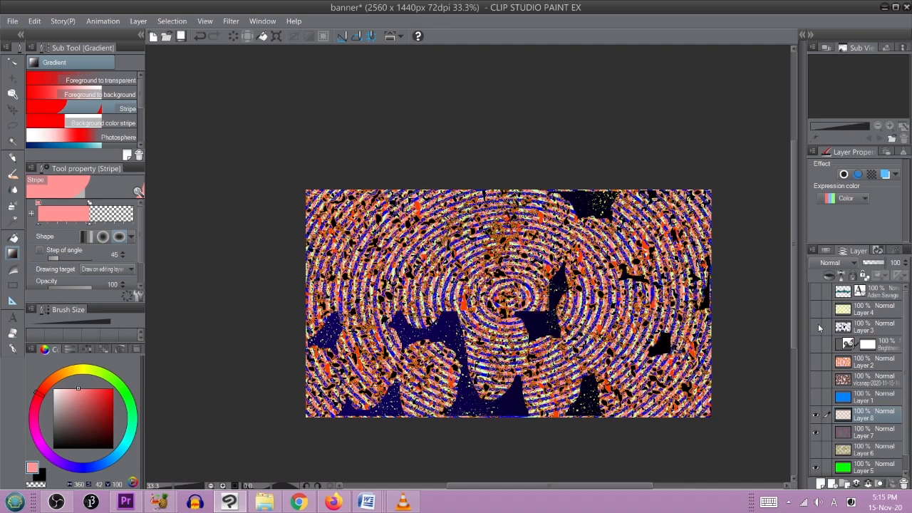
left_click(816, 293)
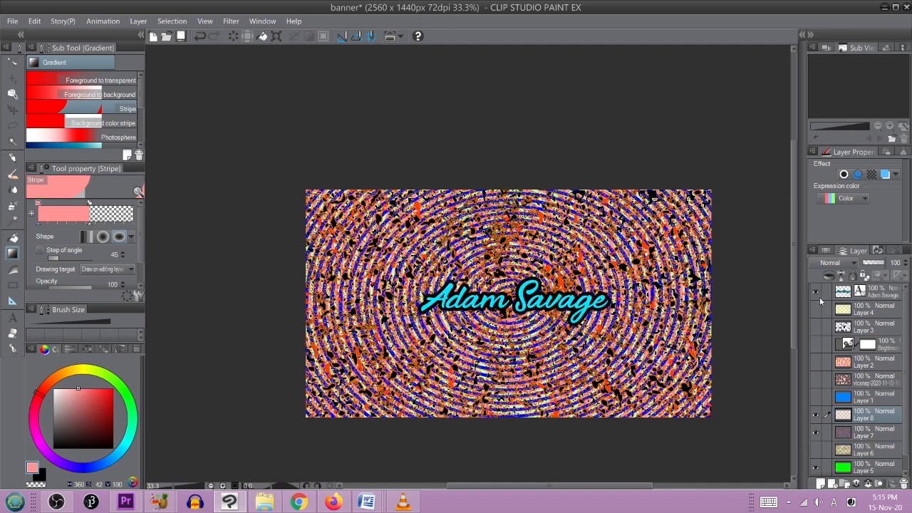
Step: Toggle the vlcsnap image layer, Layer 1, Layer 8 and Layer 7 to check what each contributes to the texture
left_click(817, 380)
left_click(817, 379)
left_click(816, 398)
left_click(816, 416)
left_click(816, 433)
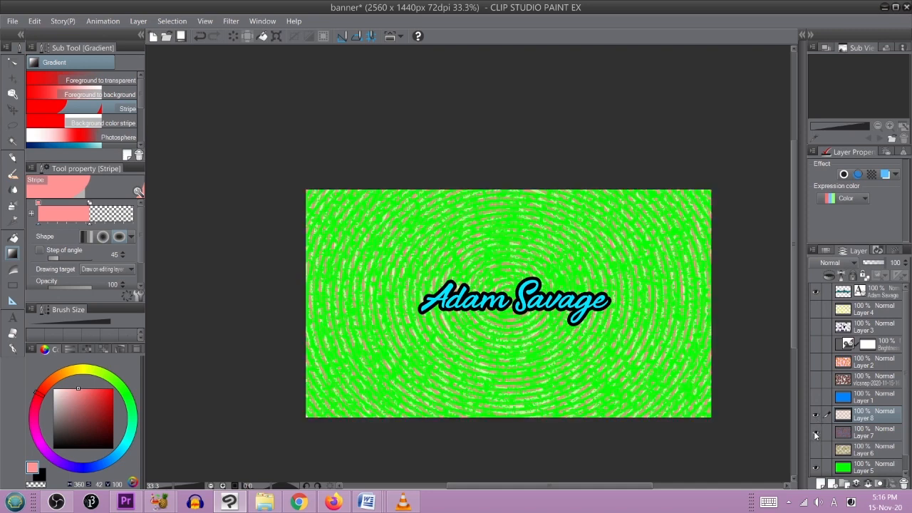
Step: Apply a Gaussian blur to Layer 7 with the area to blur set to 41.68
left_click(864, 436)
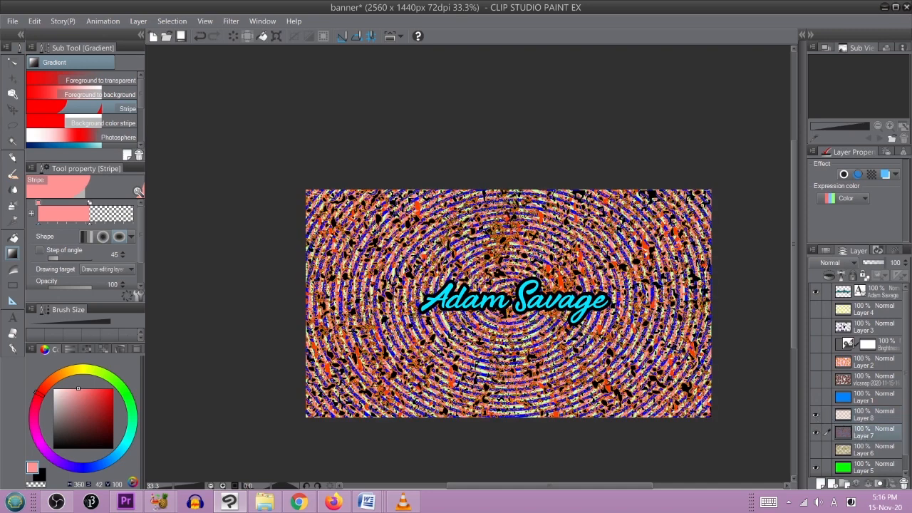
left_click(231, 20)
mouse_move(314, 36)
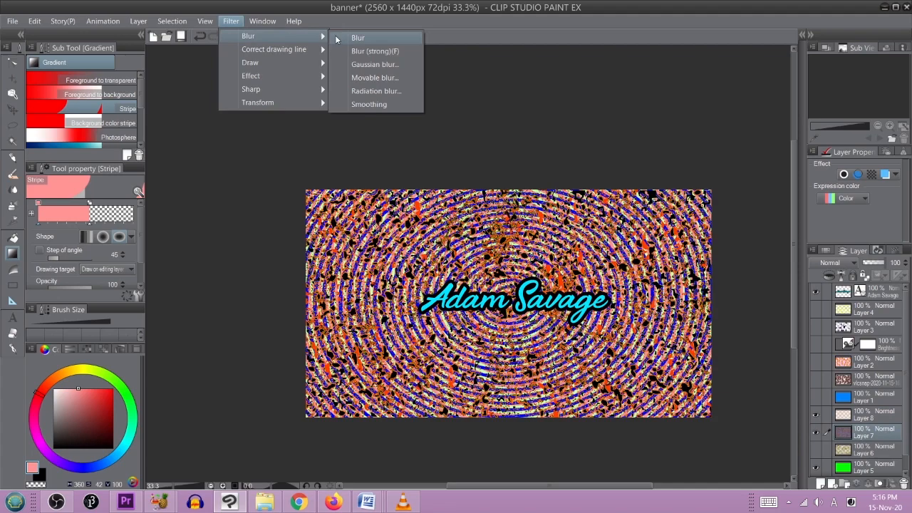
left_click(375, 63)
scroll(504, 243, "up", 5)
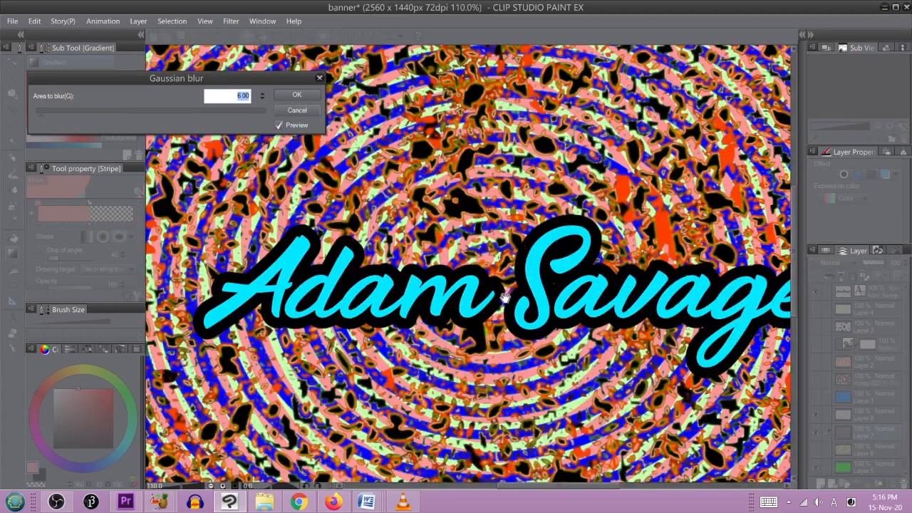
scroll(504, 298, "down", 2)
left_click_drag(71, 108, 78, 110)
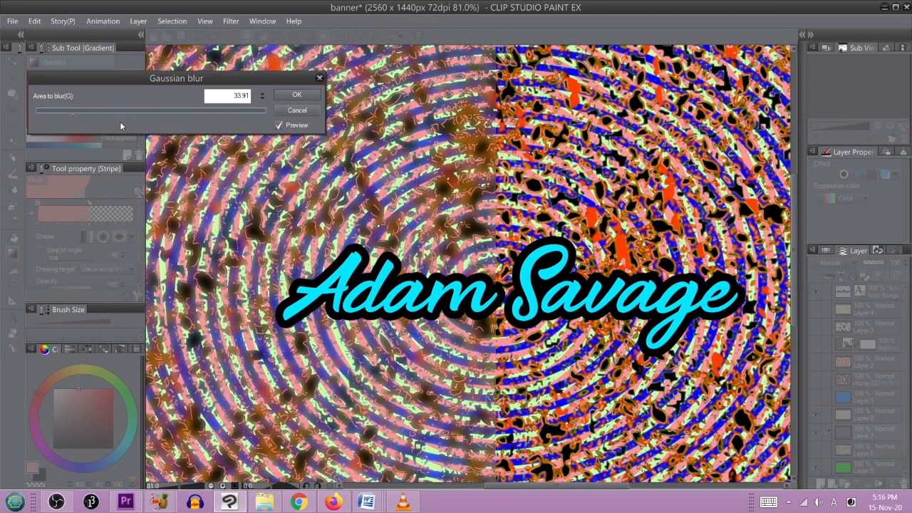
scroll(627, 274, "down", 2)
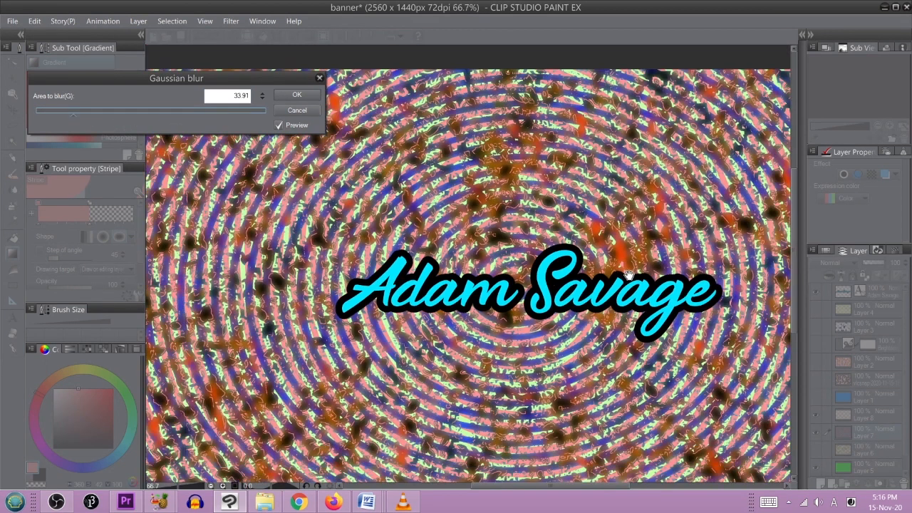
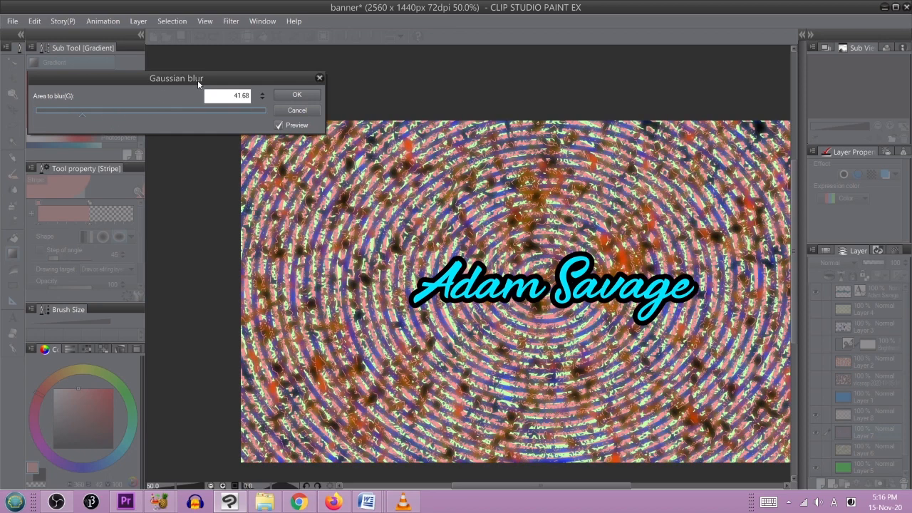
left_click(292, 95)
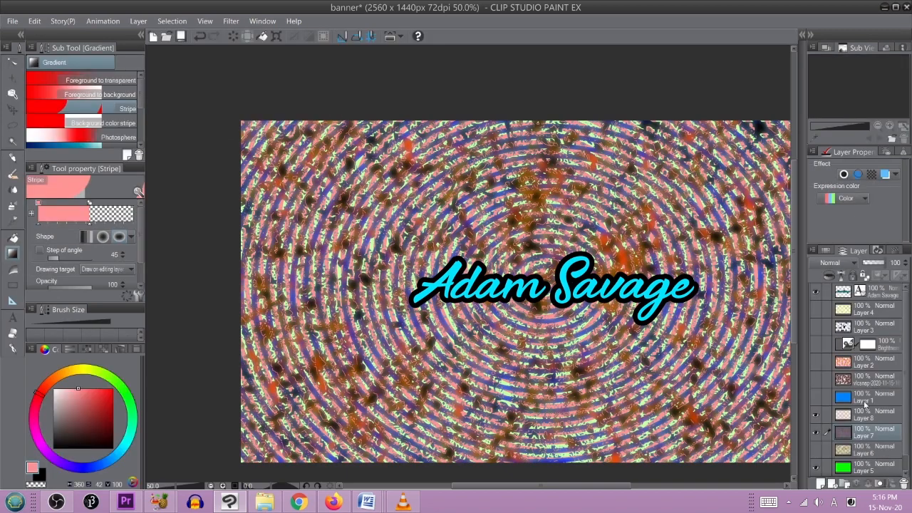
Step: Toggle Layer 7 and Layer 8 off and on to compare the blurred background with the sharp stripes
left_click(816, 433)
left_click(815, 433)
left_click_drag(907, 449, 910, 468)
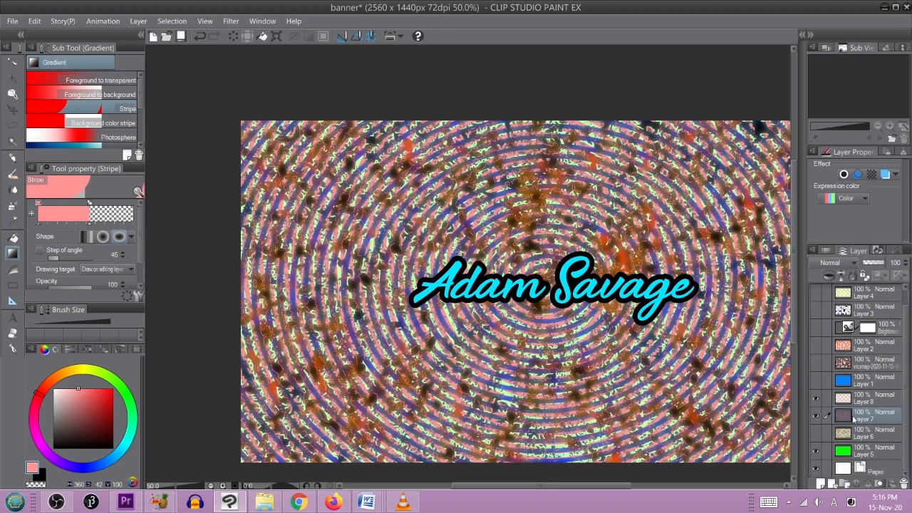
left_click(815, 399)
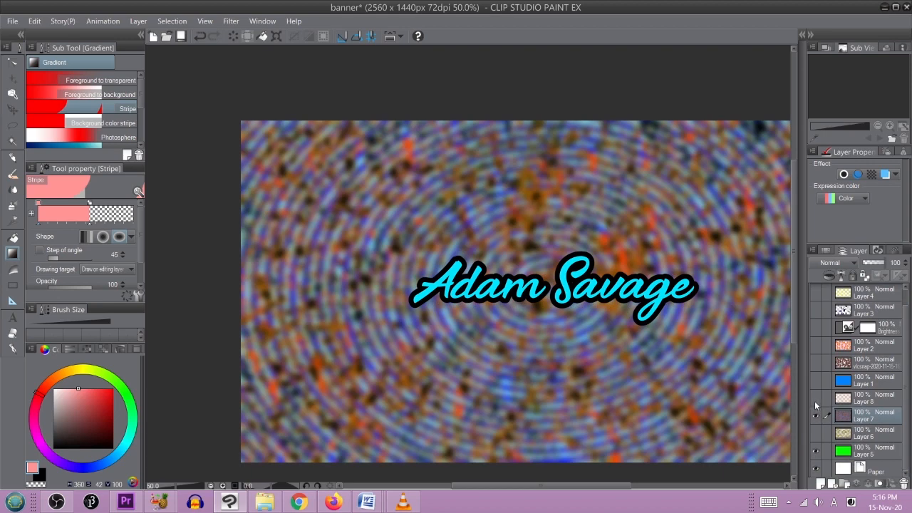
left_click(816, 403)
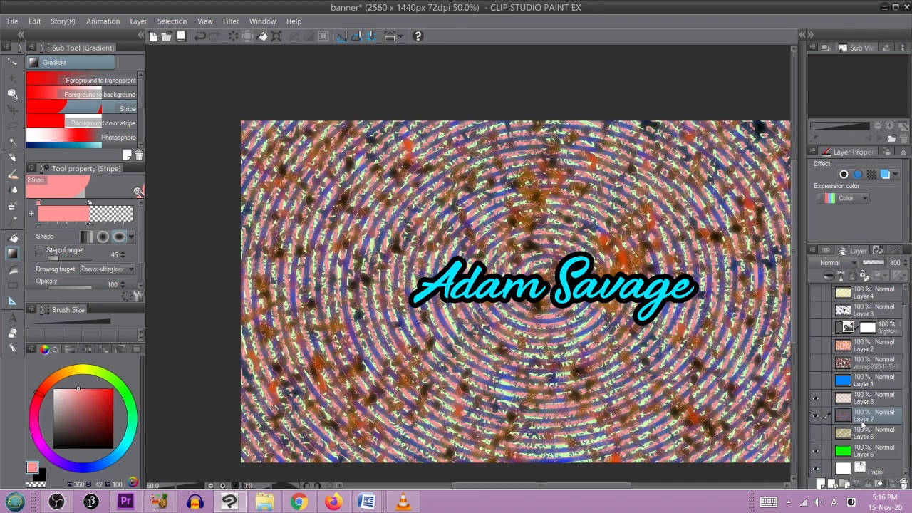
scroll(905, 396, "up", 2)
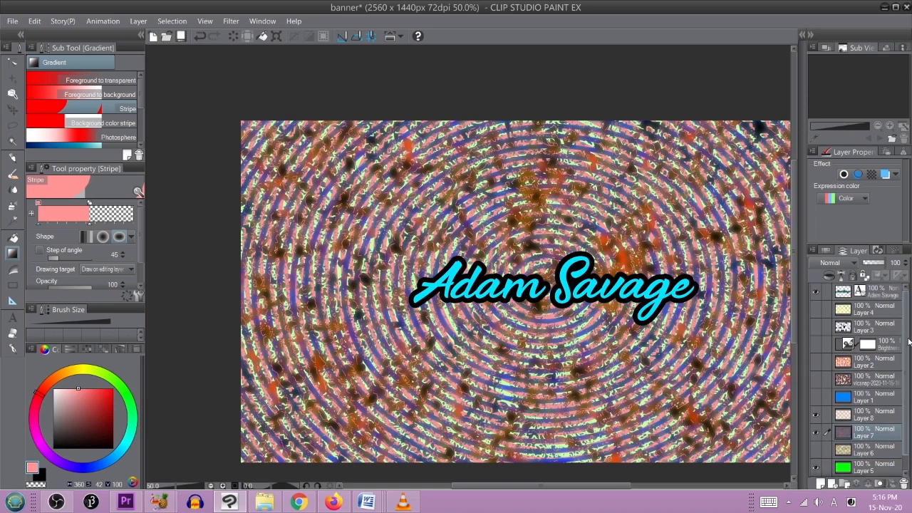
scroll(905, 396, "down", 1)
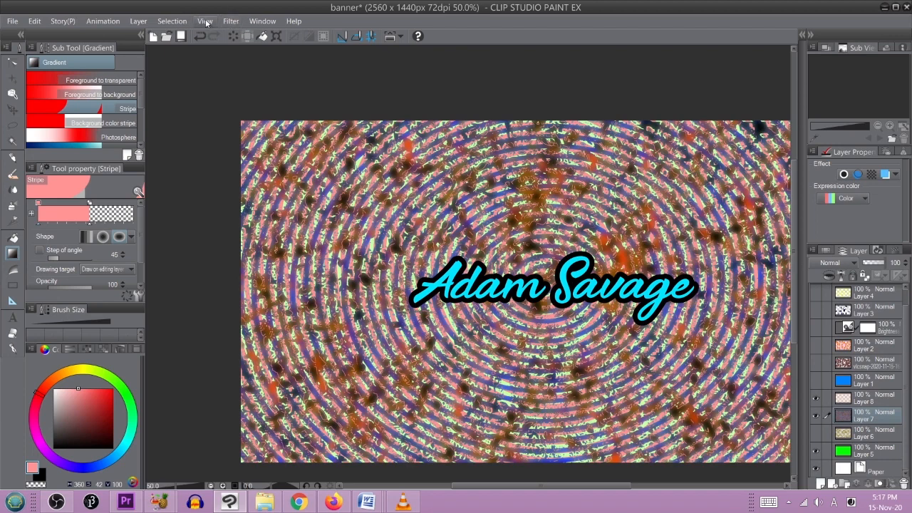
Step: Apply a stronger Gaussian blur to Layer 7 with the area to blur set to 164.41
left_click(231, 22)
mouse_move(292, 36)
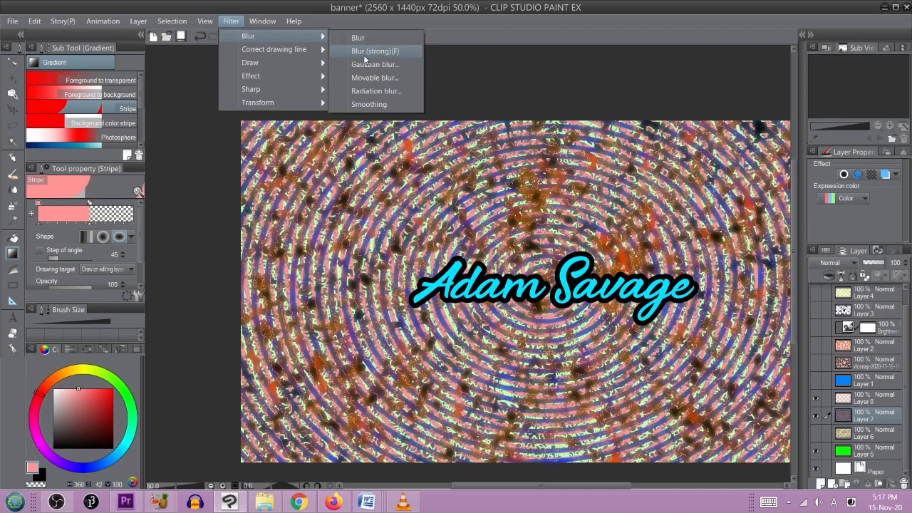
left_click(366, 63)
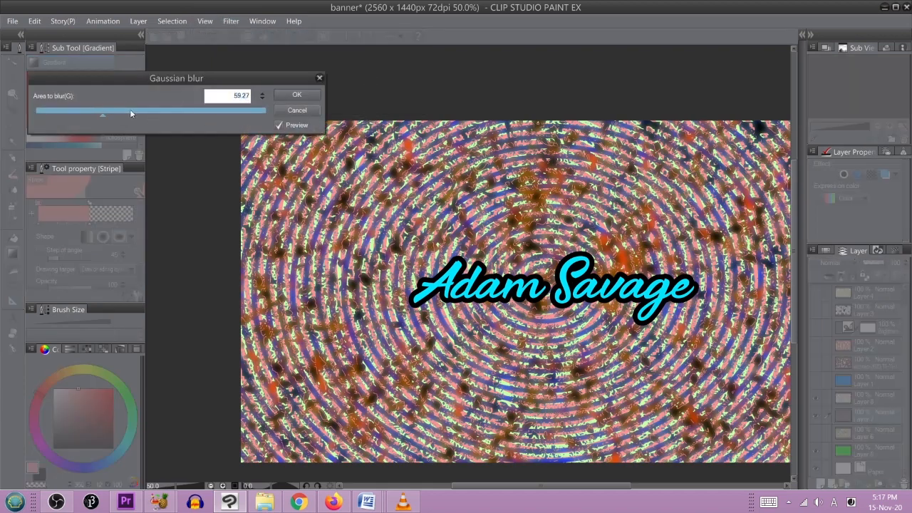
left_click(224, 112)
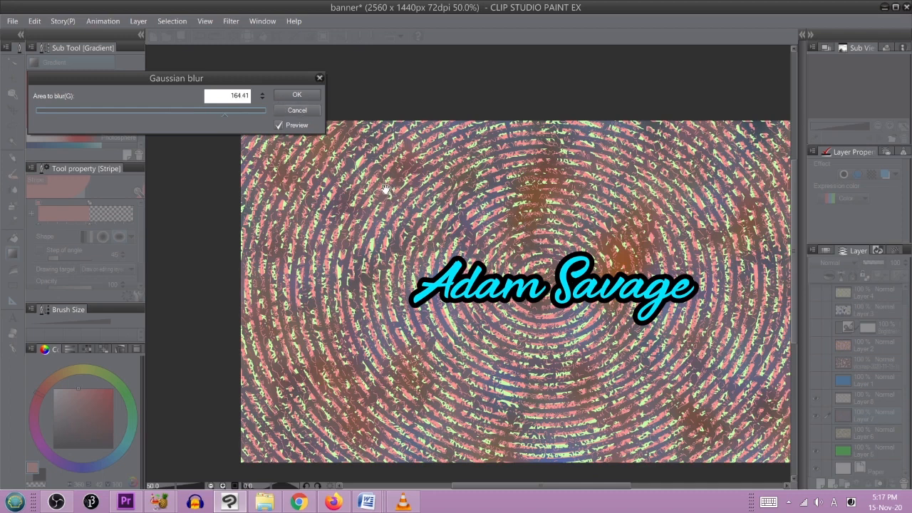
left_click(308, 98)
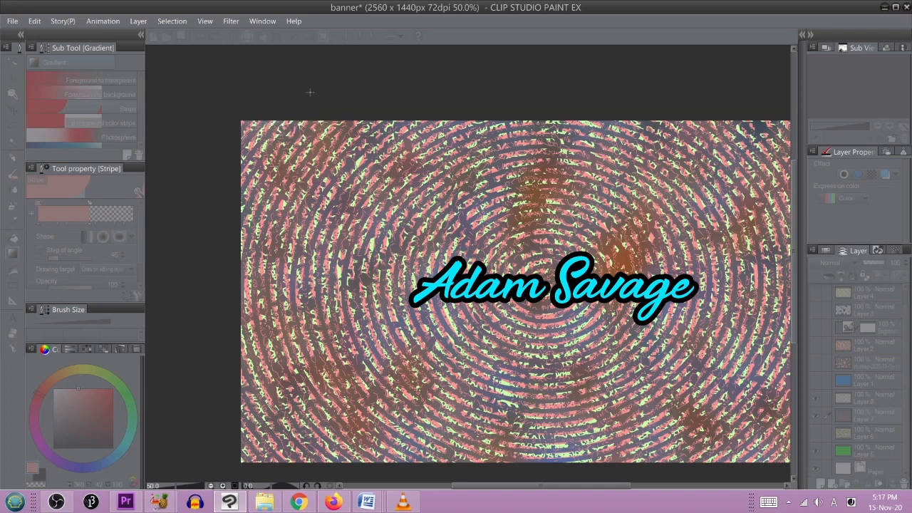
Step: Toggle the visibility of Layer 8, Layer 2 and Layer 6 to examine the blurred Layer 7
left_click(816, 398)
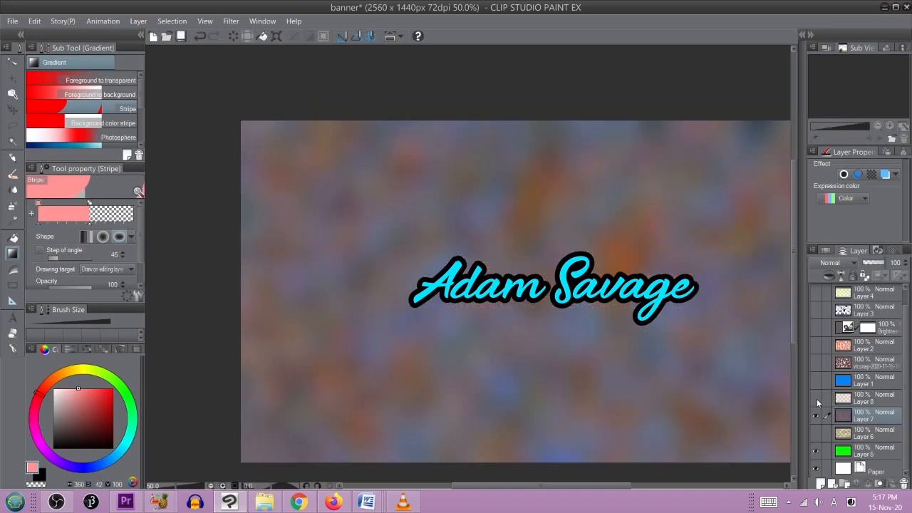
left_click(816, 346)
left_click(815, 346)
left_click(815, 434)
left_click(819, 400)
Step: Apply a Gaussian blur to Layer 8 with the area to blur set to 32.68
left_click(874, 398)
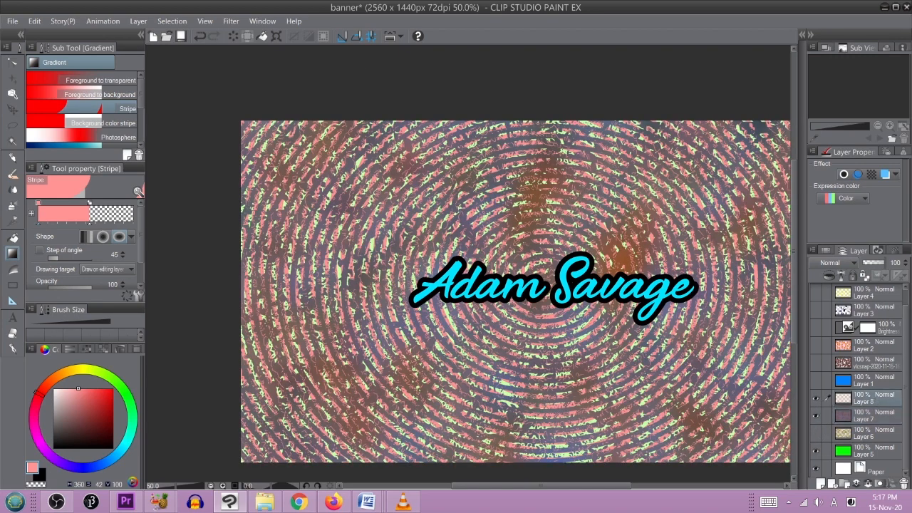
left_click(231, 21)
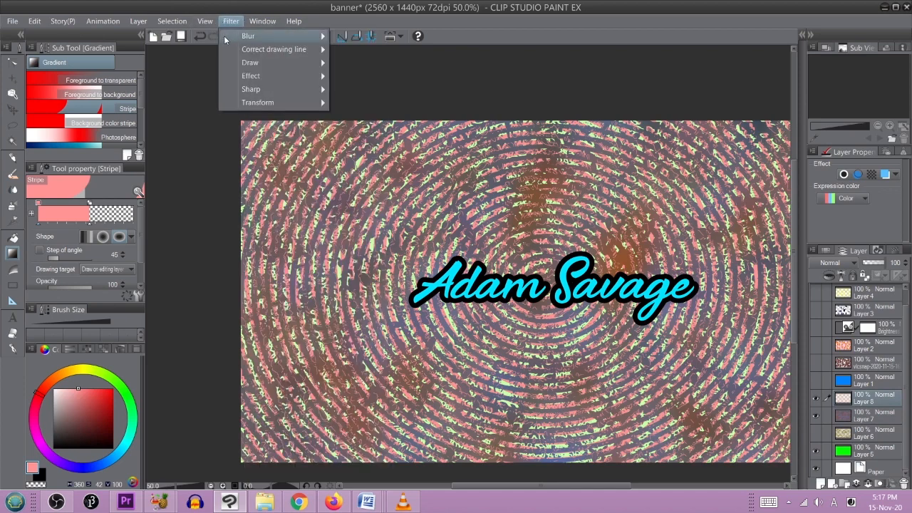
mouse_move(235, 36)
left_click(360, 62)
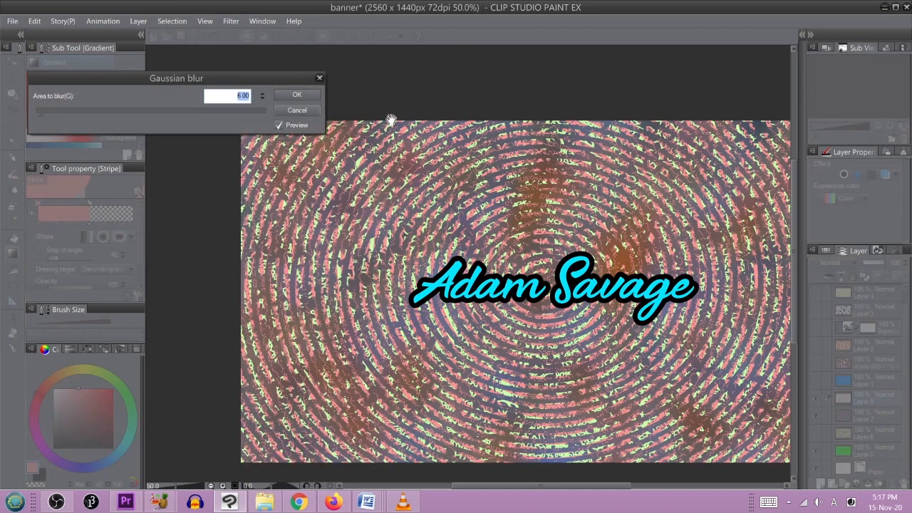
left_click(118, 110)
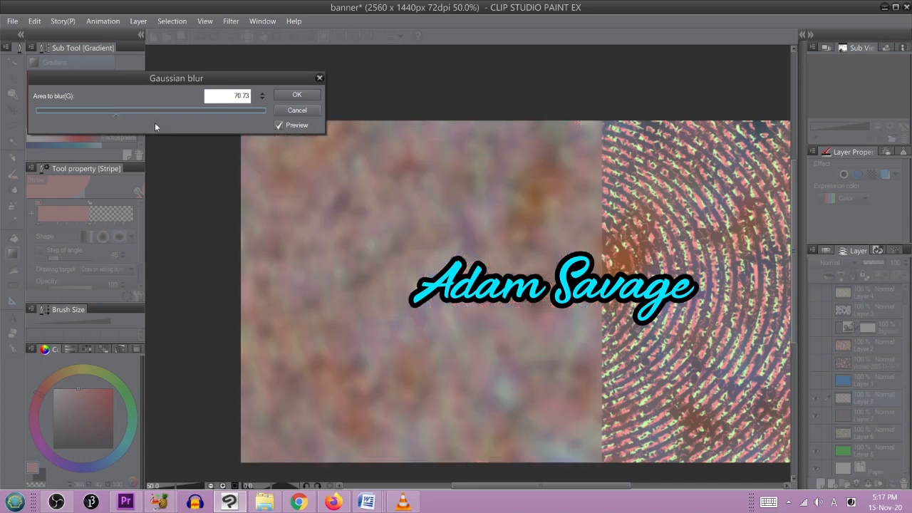
left_click(89, 111)
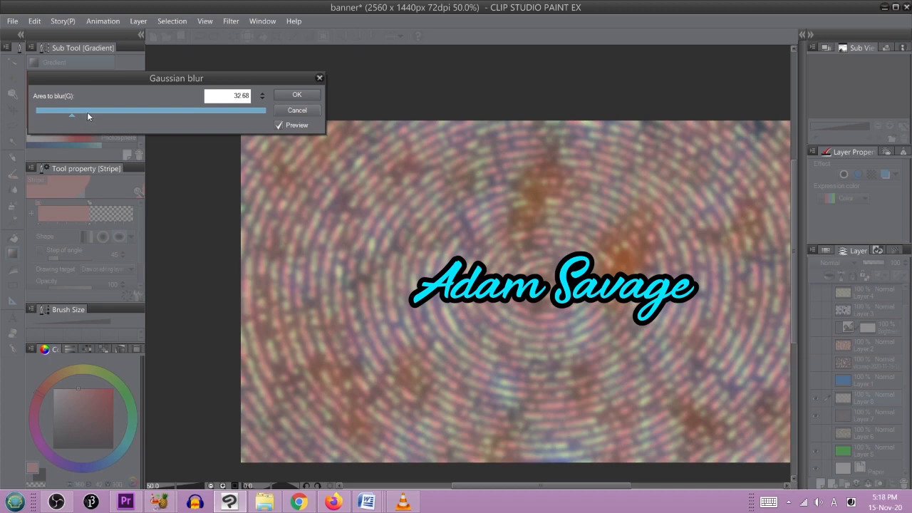
left_click(297, 95)
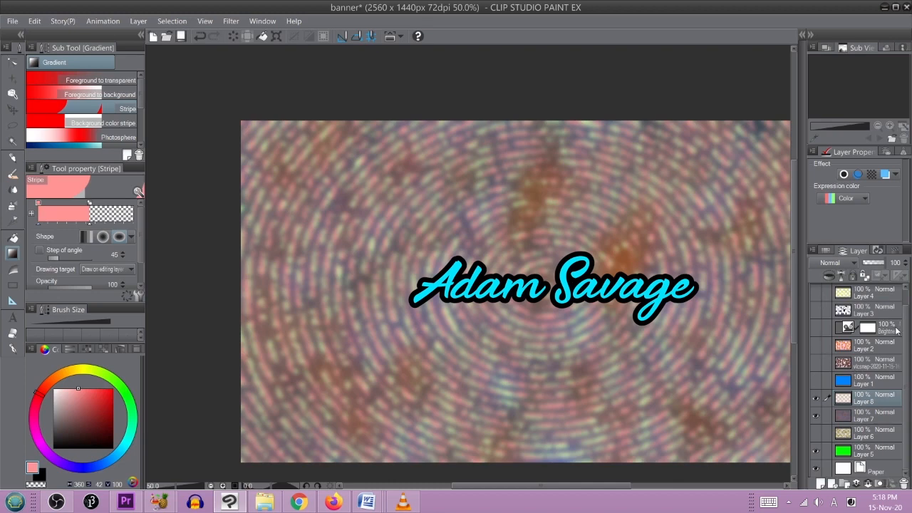
Step: Hide the title text layer and add a new raster layer directly above Layer 8
scroll(909, 303, "up", 1)
left_click(816, 292)
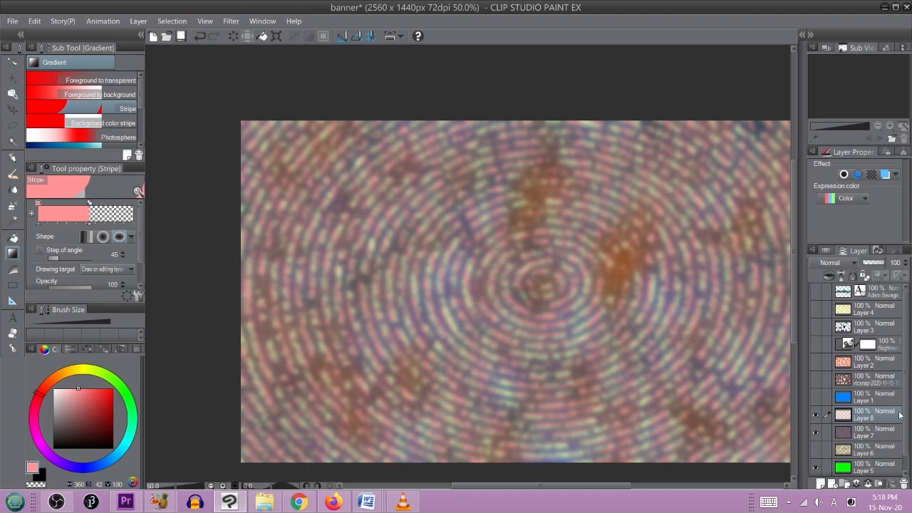
scroll(903, 438, "down", 1)
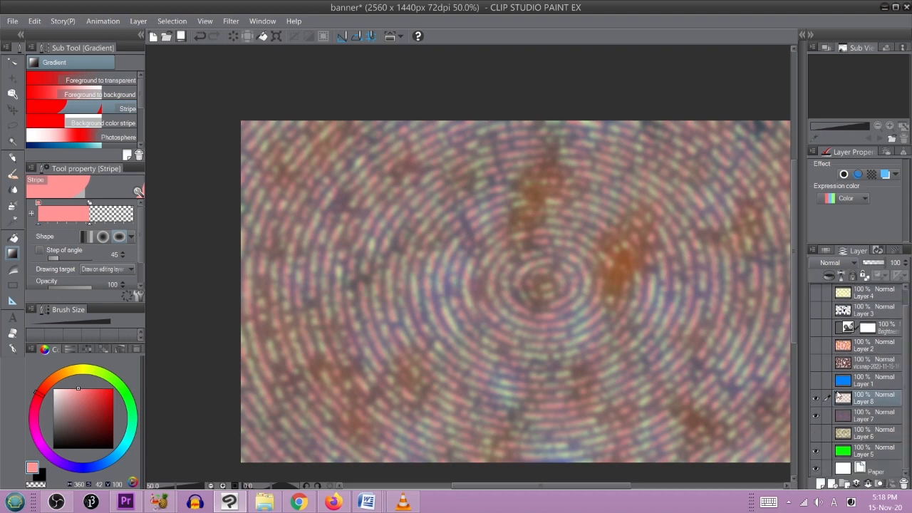
left_click(822, 484)
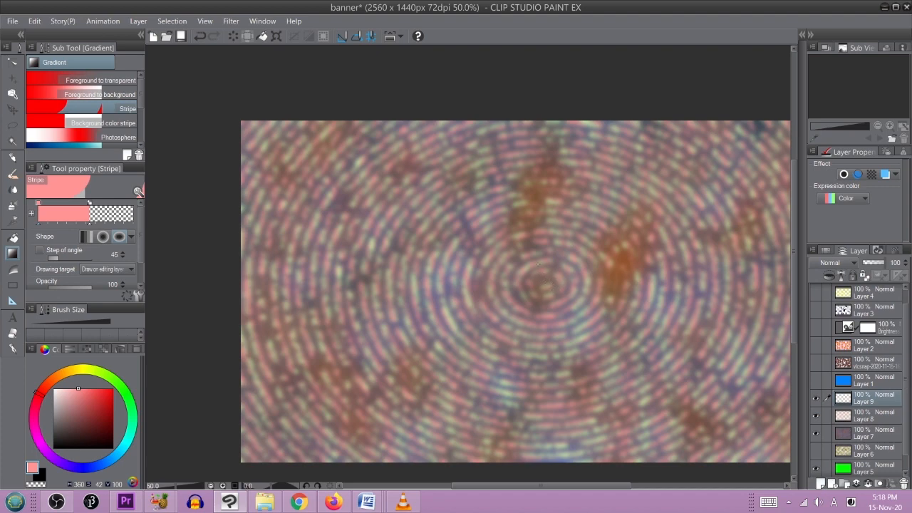
Step: Cover the new layer with narrow diagonal stripes in pure red using the Stripe gradient with the straight line shape
left_click(104, 394)
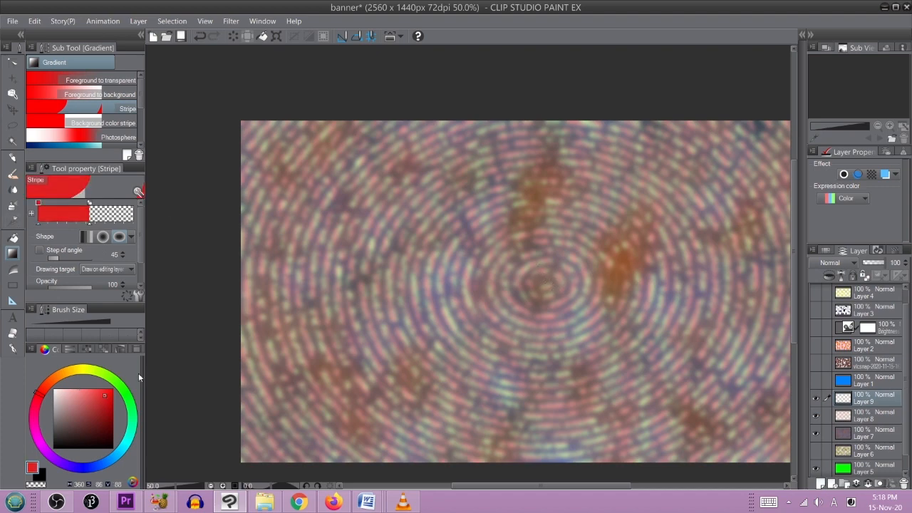
left_click(95, 238)
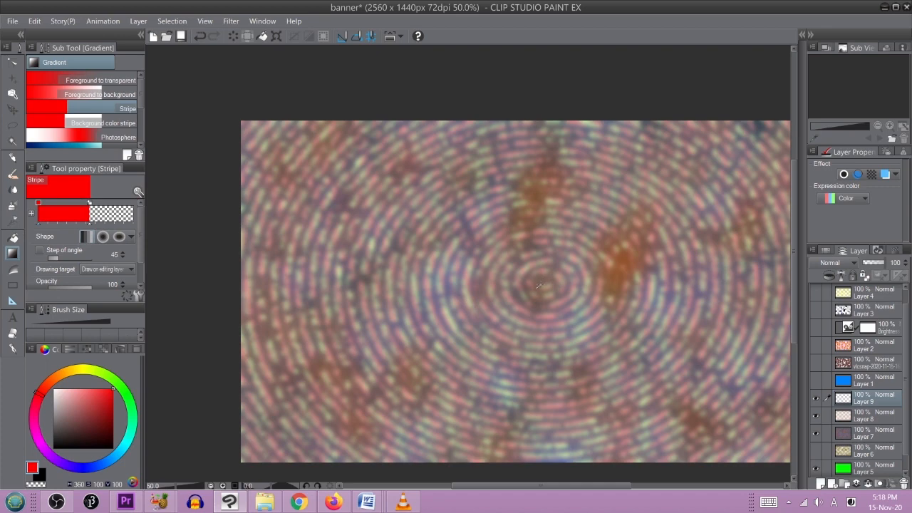
left_click_drag(538, 284, 552, 283)
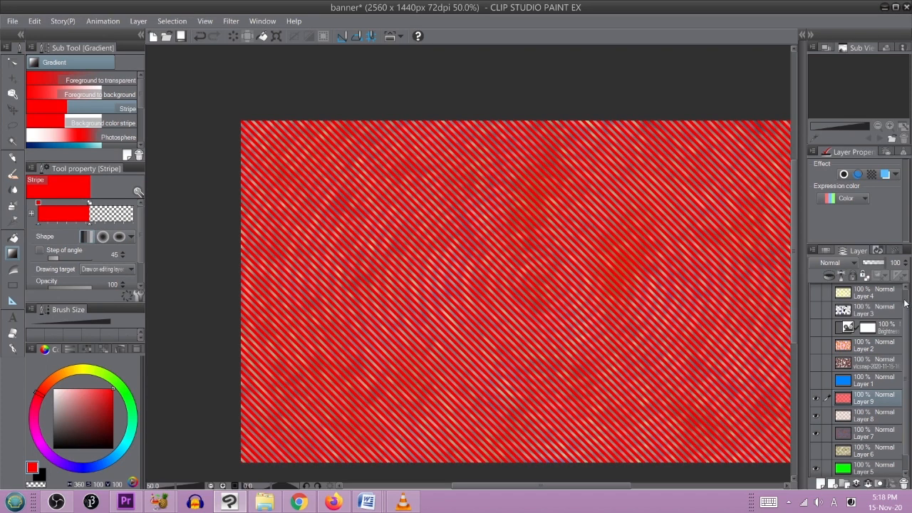
Step: Show the title over the red diagonal stripes to check its contrast up close, and hide it again
scroll(852, 288, "up", 1)
left_click(817, 291)
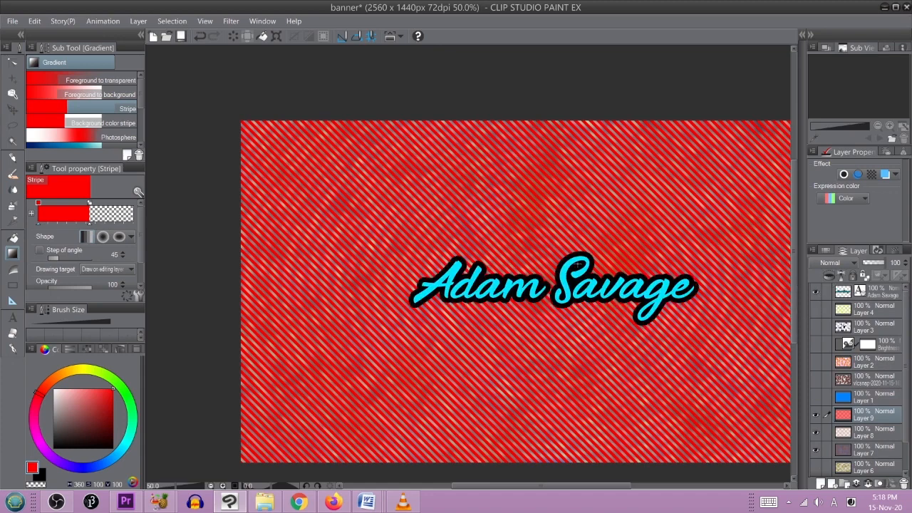
scroll(578, 265, "up", 4)
scroll(584, 266, "down", 3)
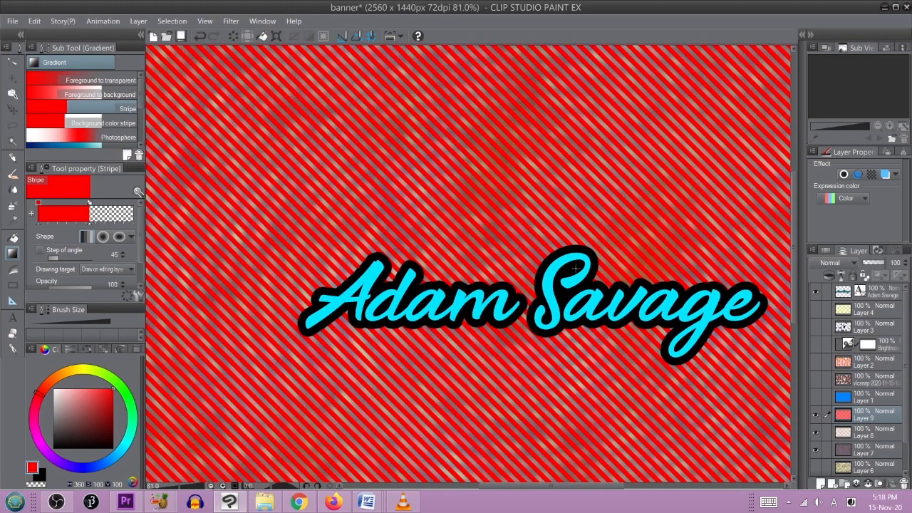
scroll(634, 292, "down", 2)
scroll(569, 304, "up", 2)
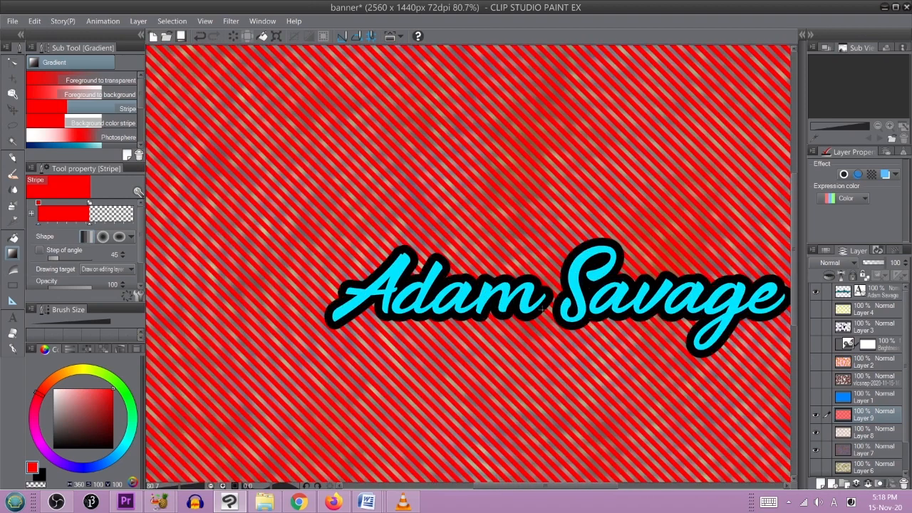
left_click(816, 291)
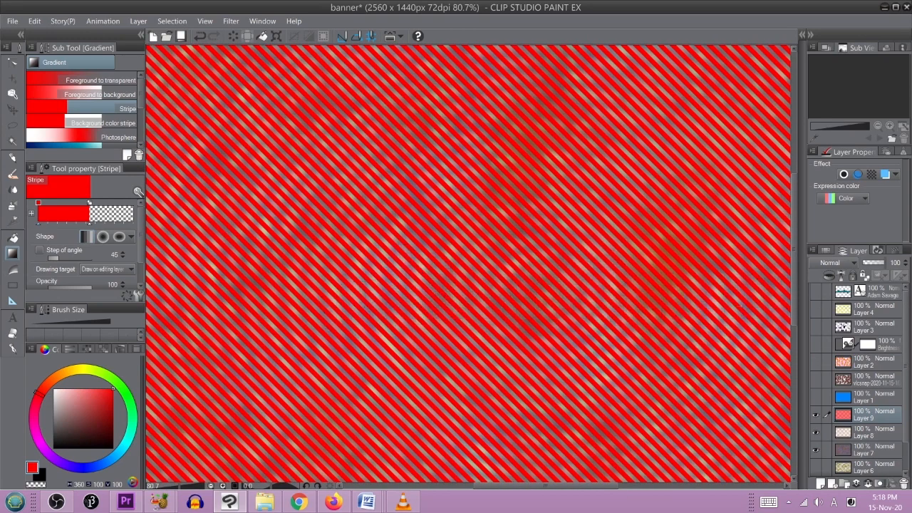
Step: Auto-select the red stripes on Layer 9 with Refer other layers to select and area scaling of -2
scroll(476, 288, "up", 2)
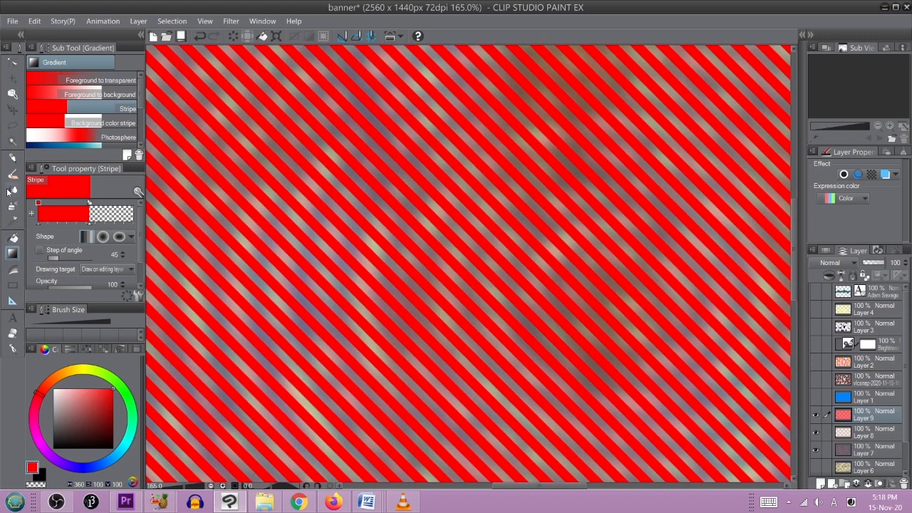
left_click(12, 140)
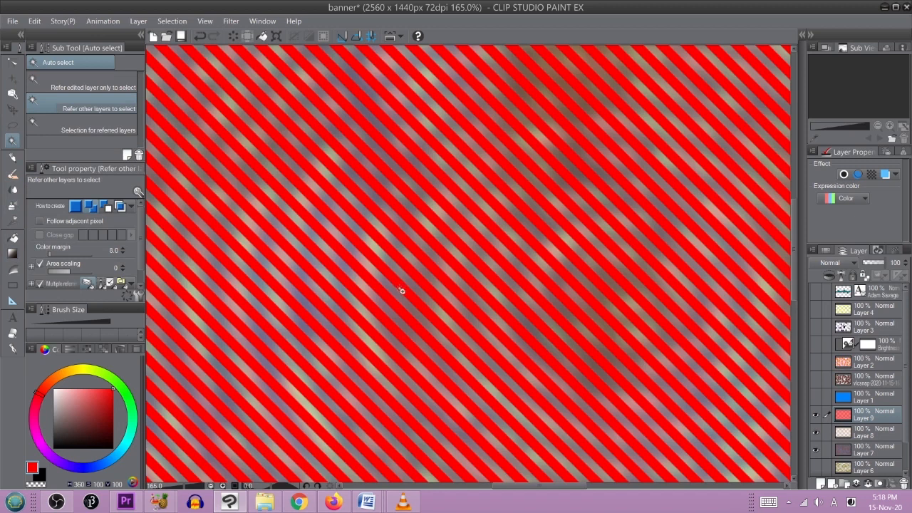
left_click(406, 243)
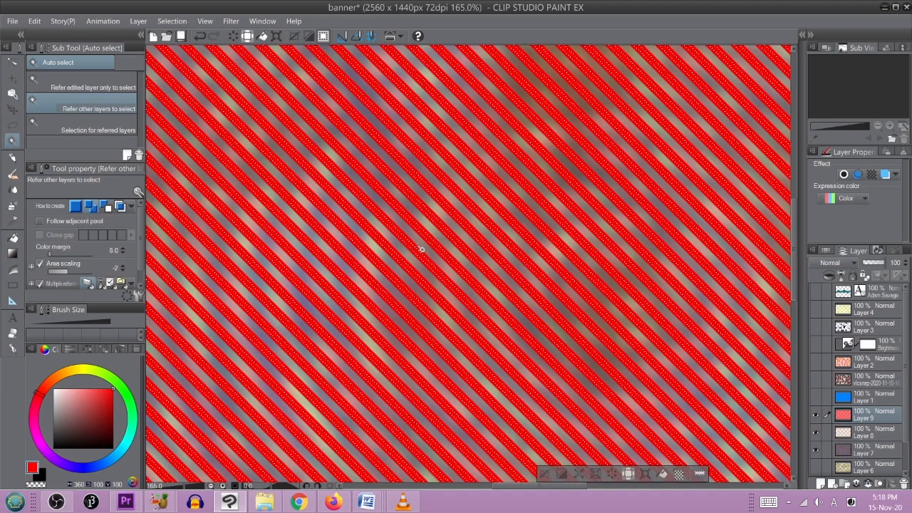
left_click(544, 475)
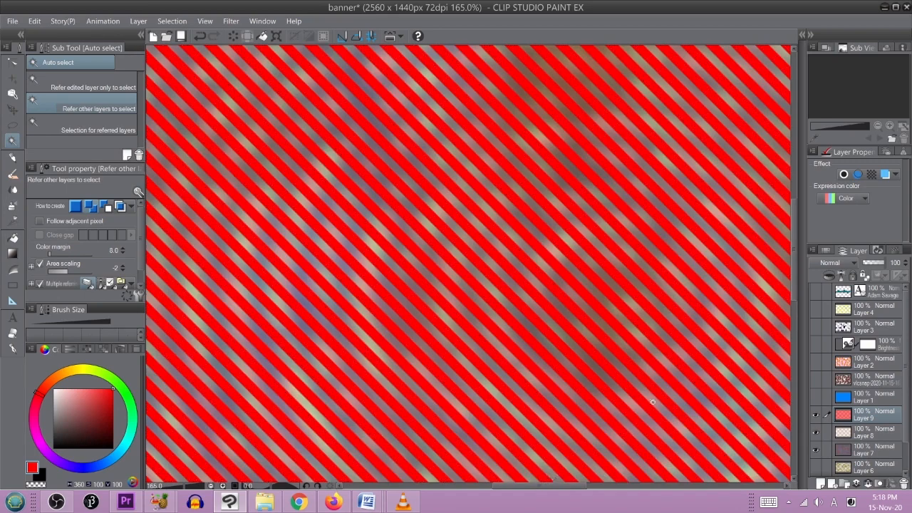
left_click(553, 339)
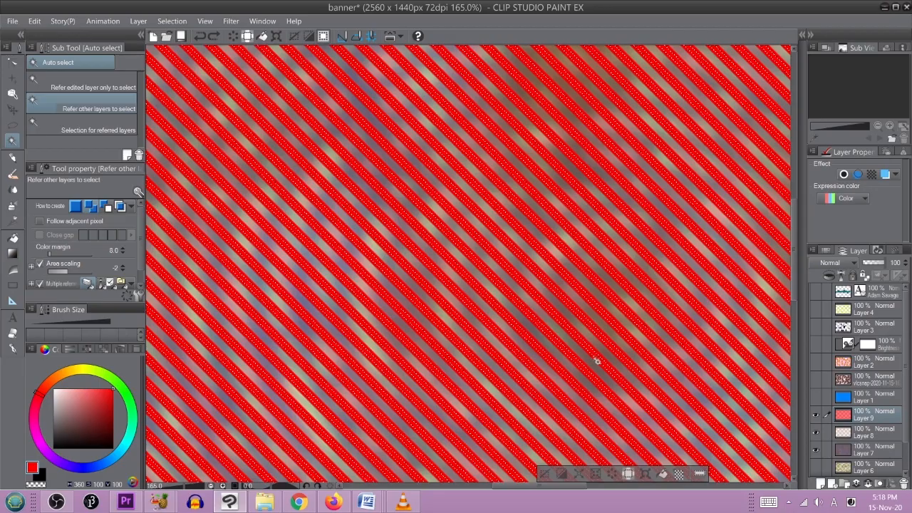
Step: Draw a dark blue ellipse-shaped Stripe gradient inside the selected red stripes on Layer 9, and clear the selection
scroll(599, 362, "down", 1)
scroll(604, 360, "down", 4)
left_click_drag(644, 346, 584, 312)
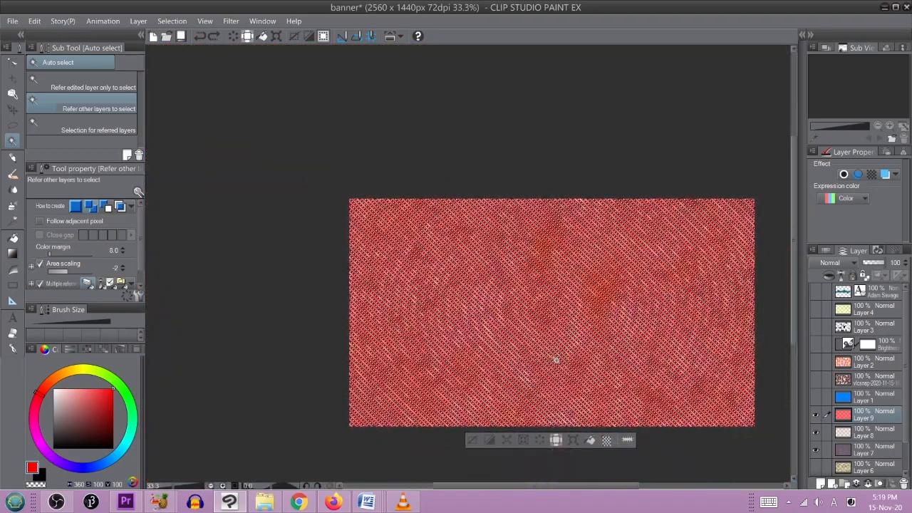
left_click(12, 252)
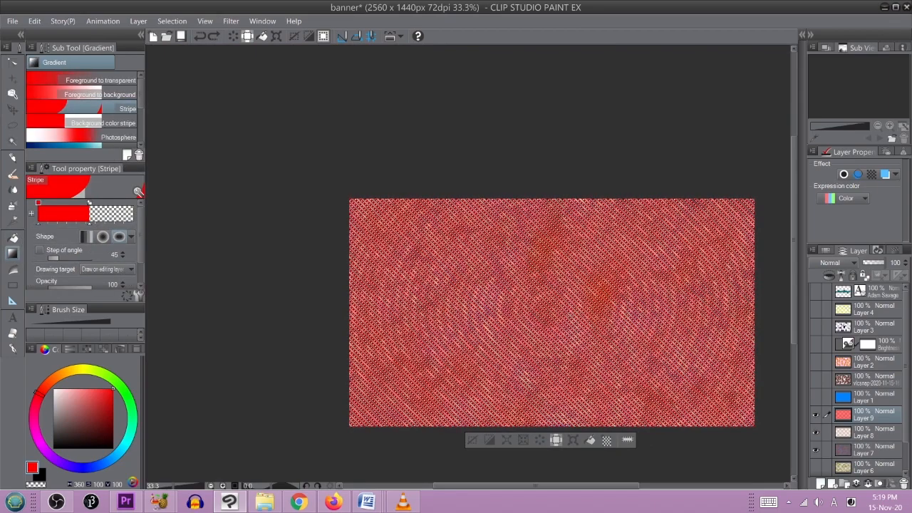
left_click(97, 463)
left_click_drag(106, 422, 129, 413)
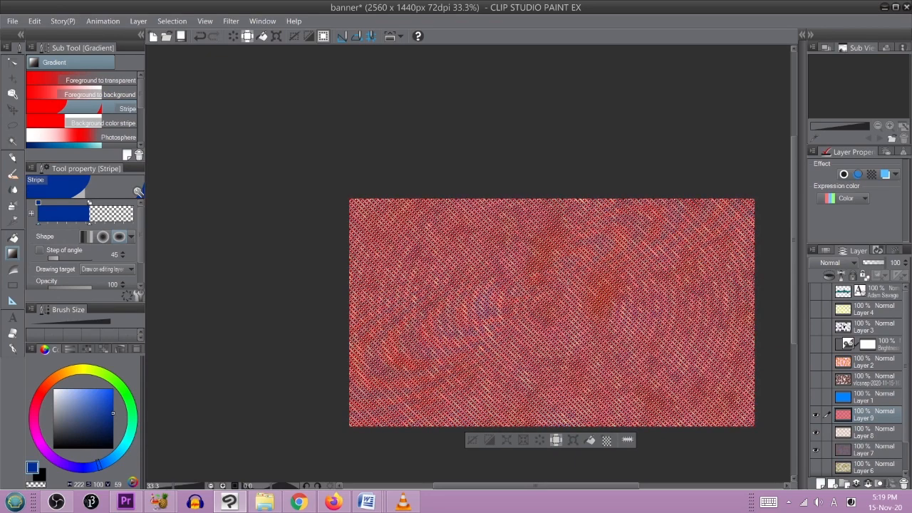
left_click(471, 439)
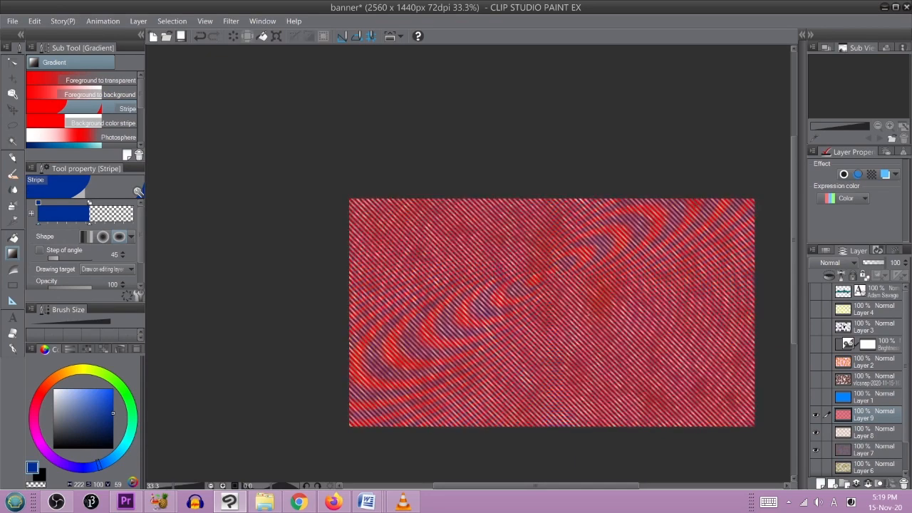
Step: Show the title text layer over the red and blue stripe pattern and inspect the whole banner
scroll(585, 311, "up", 1)
scroll(586, 312, "up", 1)
scroll(586, 311, "down", 2)
left_click_drag(620, 303, 586, 316)
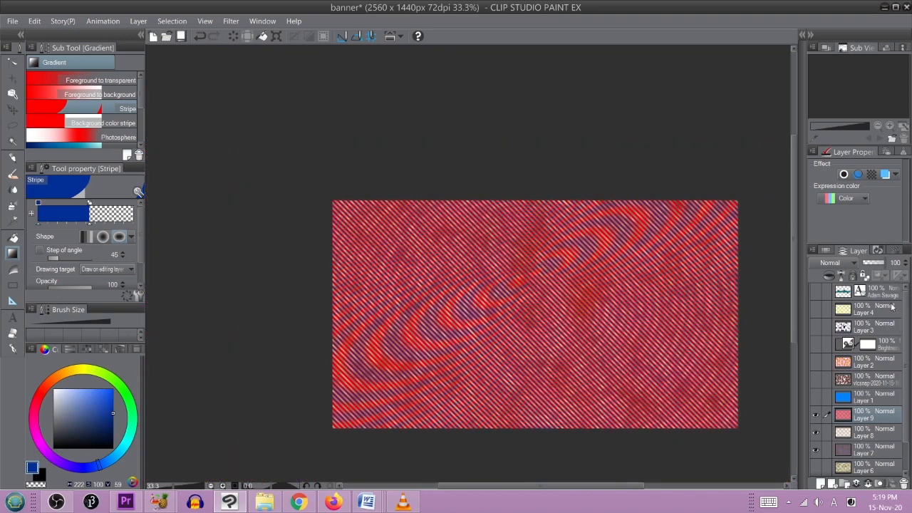
left_click(814, 293)
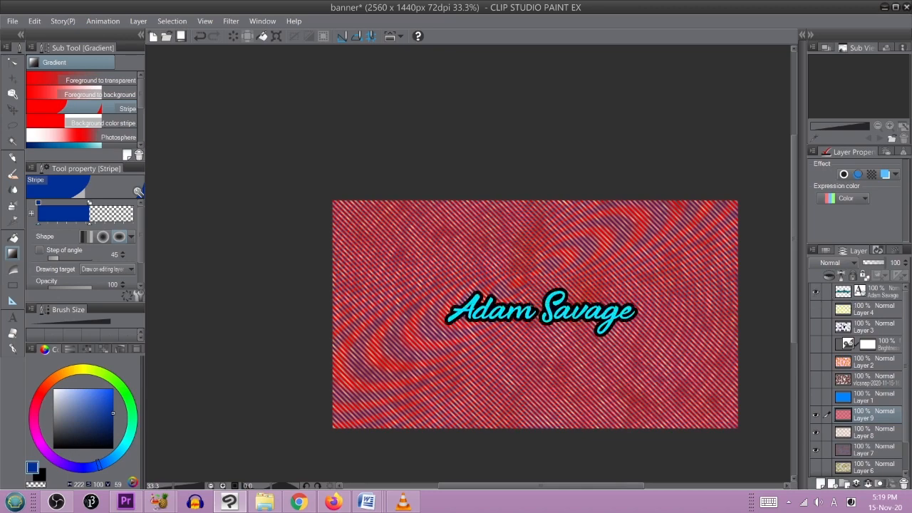
scroll(502, 300, "up", 2)
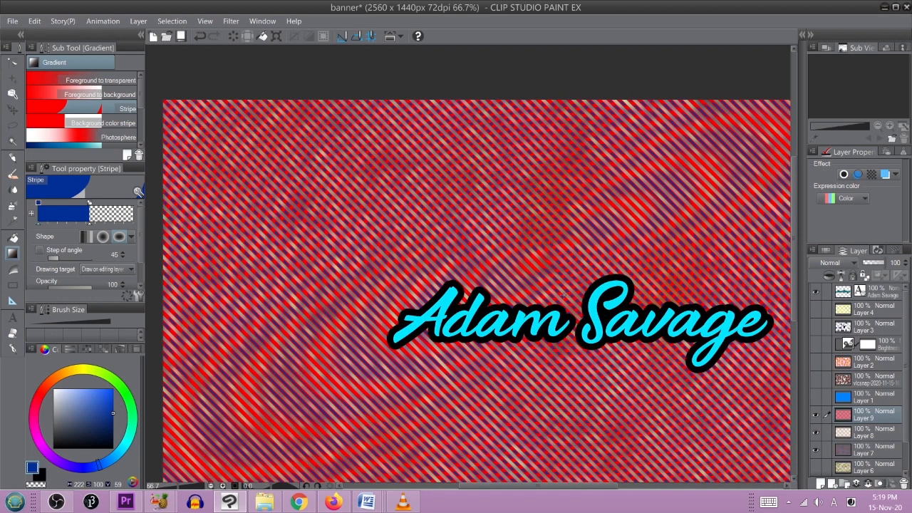
scroll(641, 322, "down", 2)
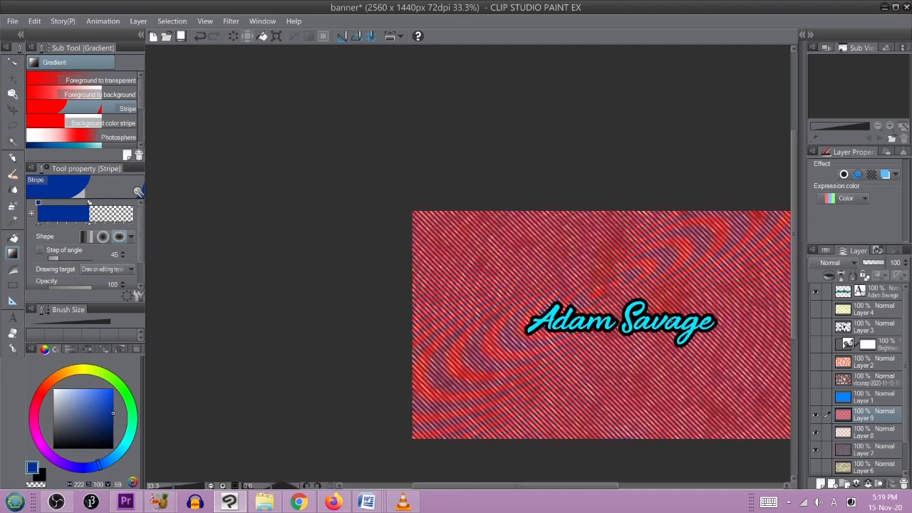
left_click_drag(676, 329, 631, 305)
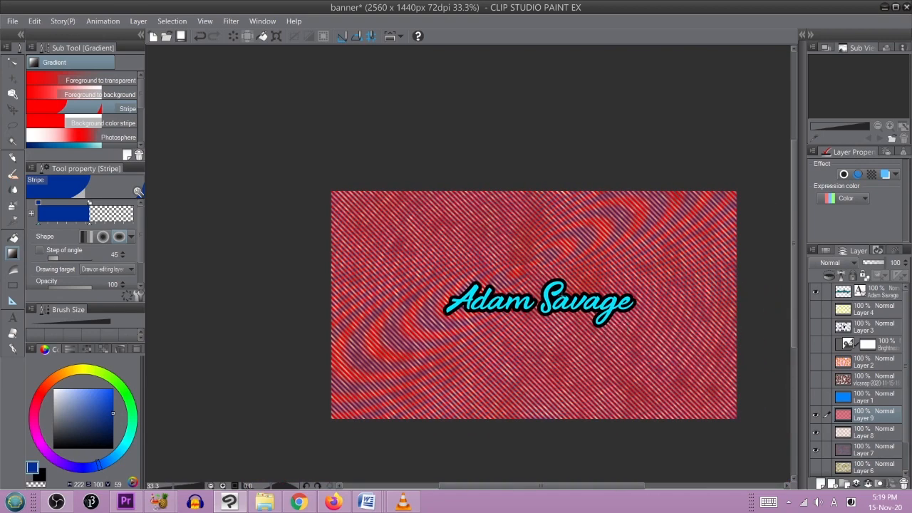
Step: Auto-select the red areas of Layer 9 with Refer other layers to select, fill them bright yellow, and clear the selection
scroll(556, 298, "up", 3)
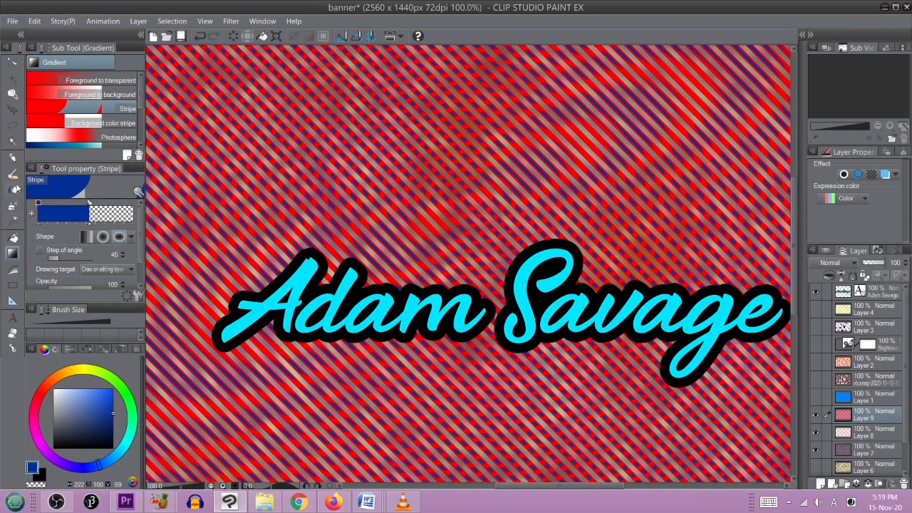
left_click(12, 140)
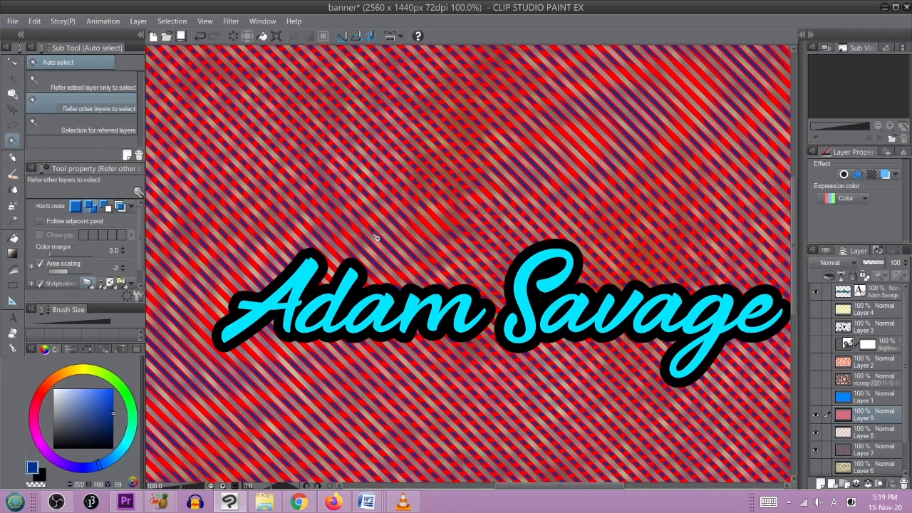
scroll(376, 238, "up", 2)
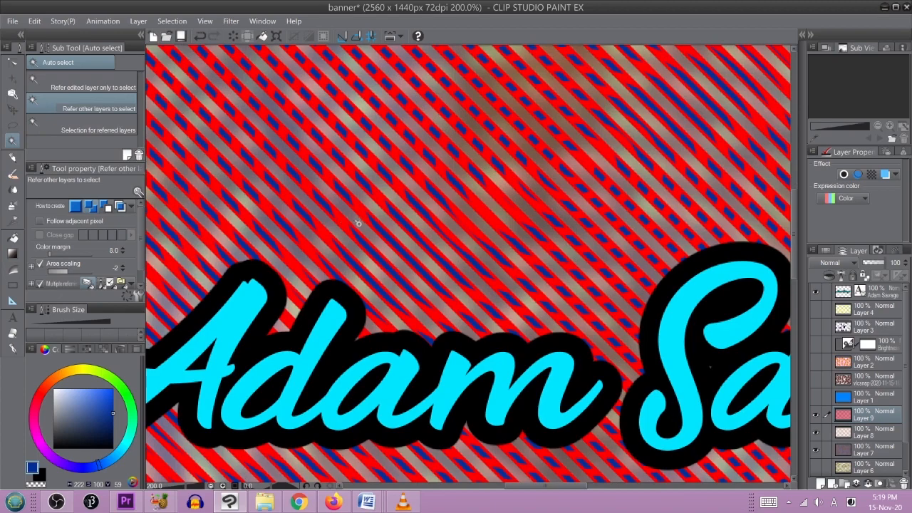
scroll(477, 214, "down", 4)
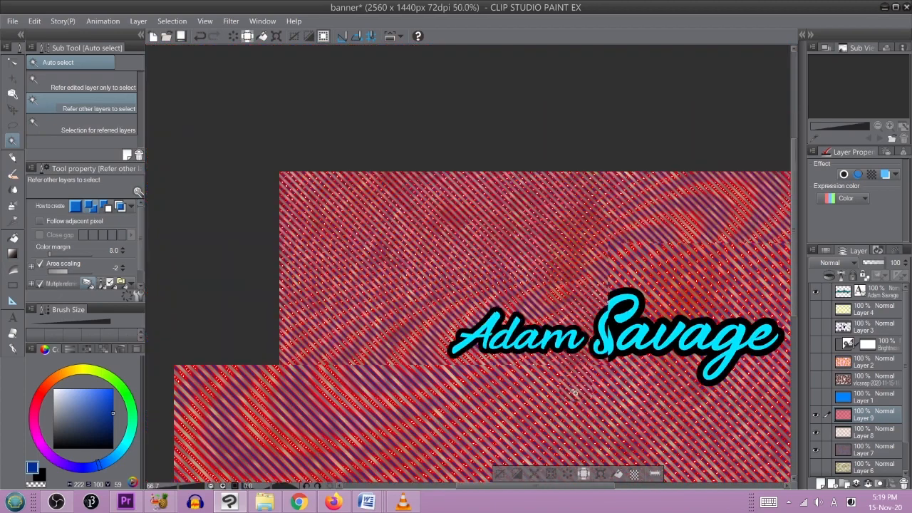
left_click(80, 369)
left_click(113, 390)
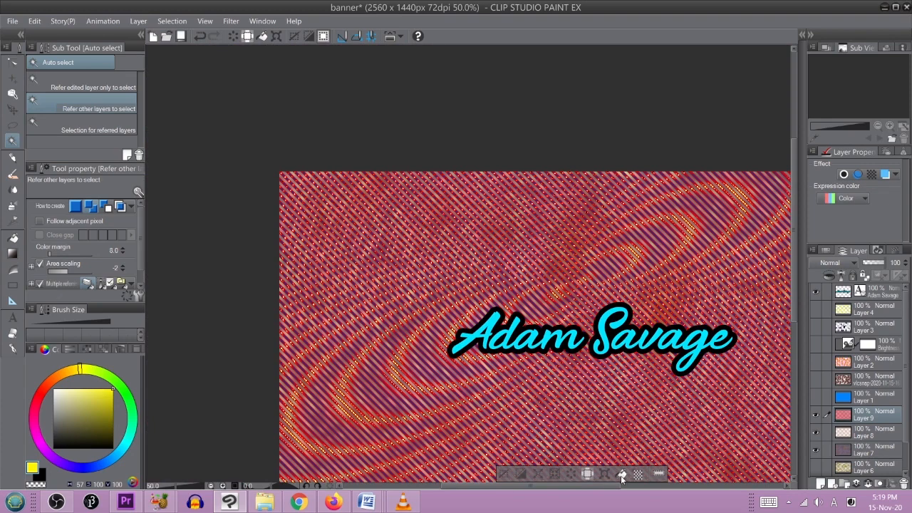
left_click(503, 474)
scroll(694, 428, "down", 1)
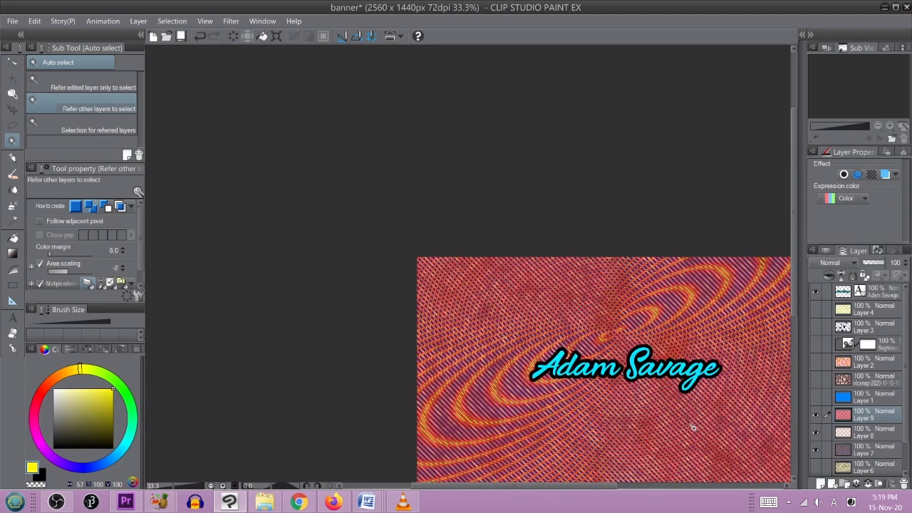
Step: Auto-select another part of the stripe pattern on Layer 9 with color margin 10 and area scaling -1
left_click_drag(692, 383, 570, 368)
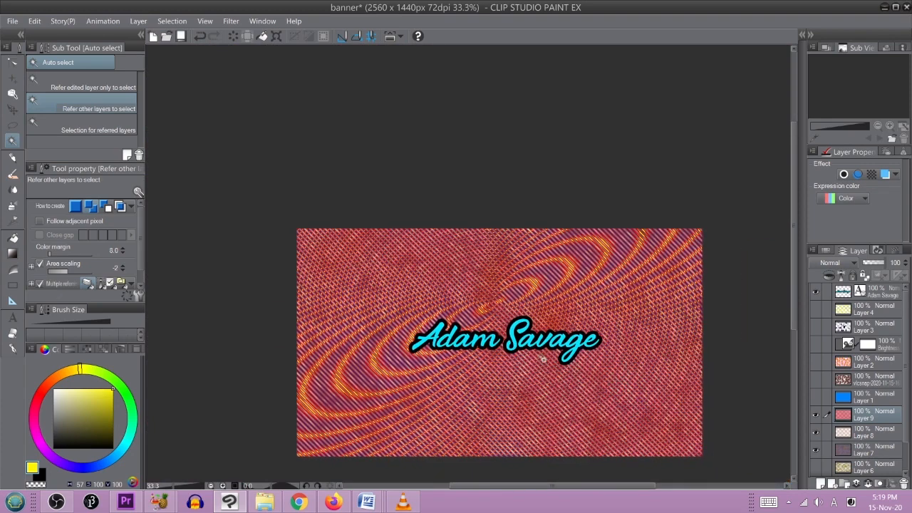
scroll(570, 367, "up", 2)
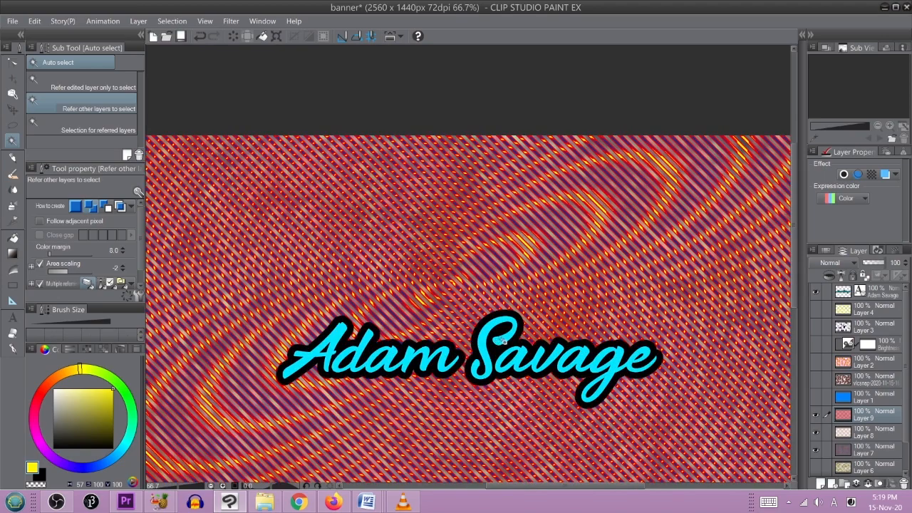
scroll(507, 340, "down", 2)
scroll(556, 349, "up", 3)
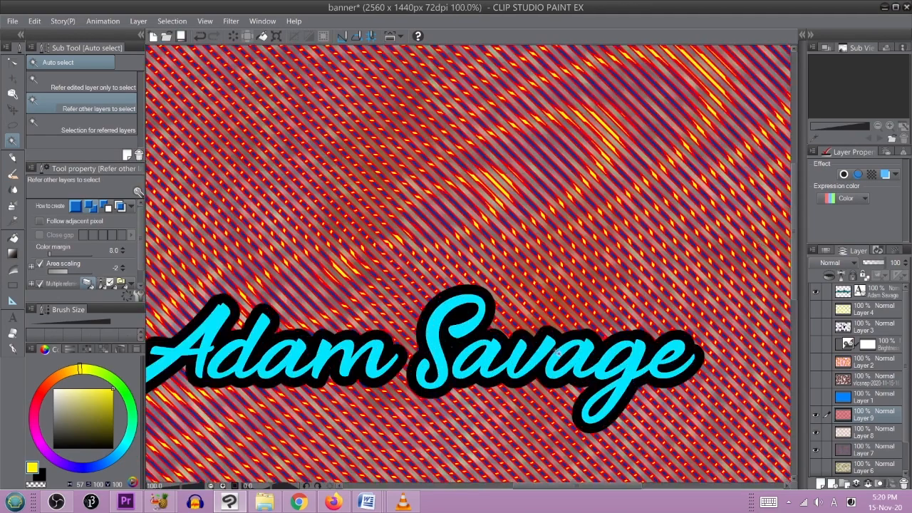
left_click_drag(608, 366, 406, 271)
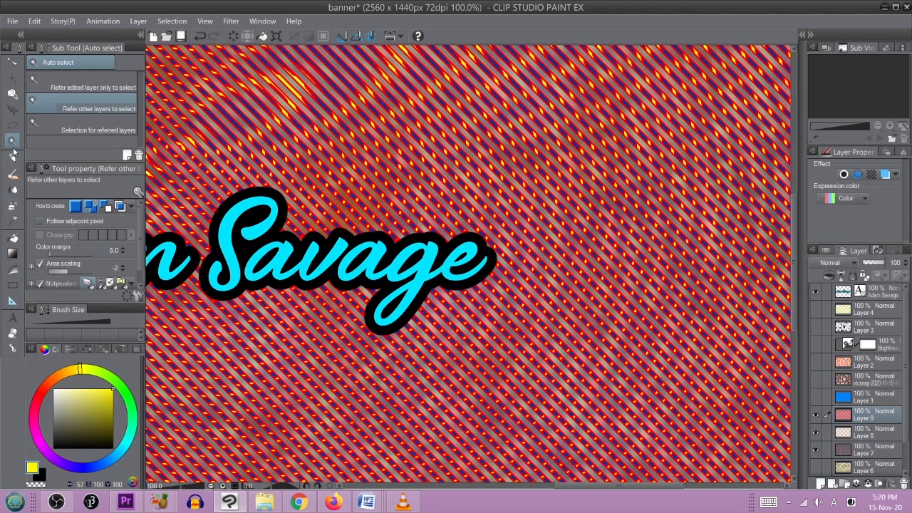
scroll(566, 339, "up", 4)
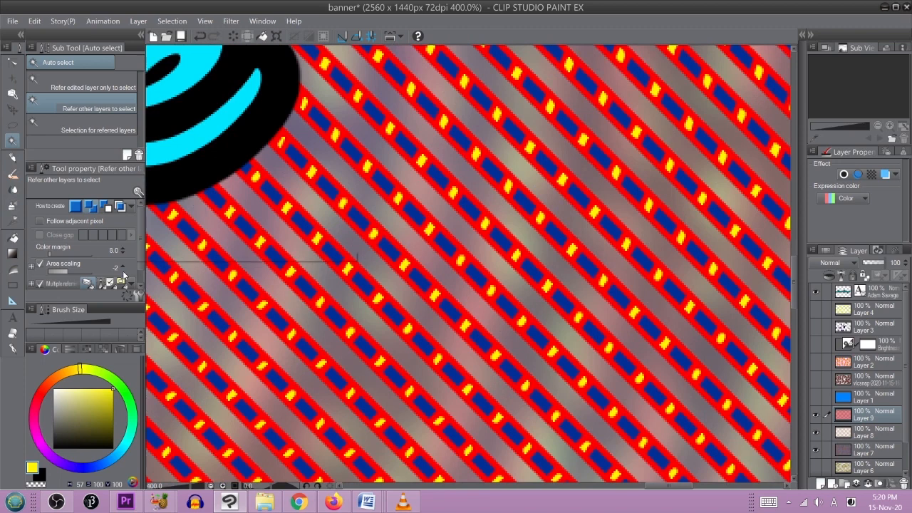
left_click(125, 266)
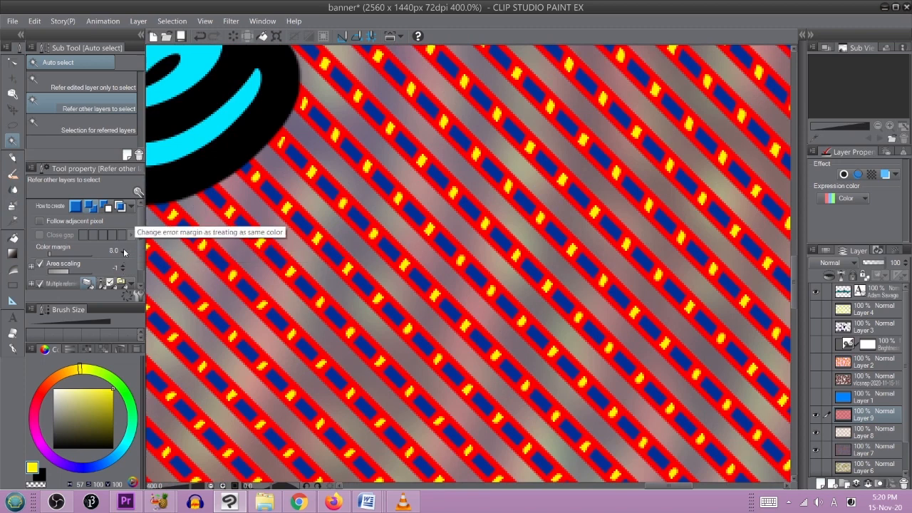
left_click(123, 251)
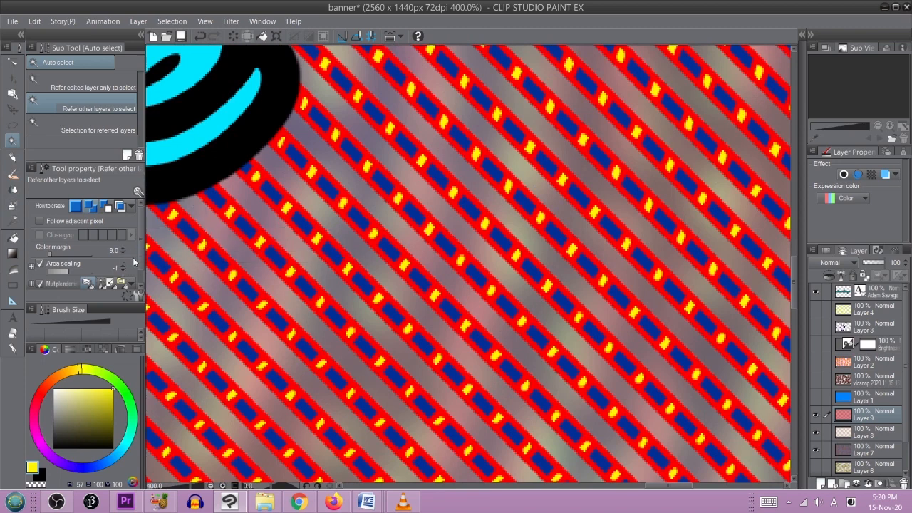
left_click(120, 251)
key("Return")
left_click(453, 291)
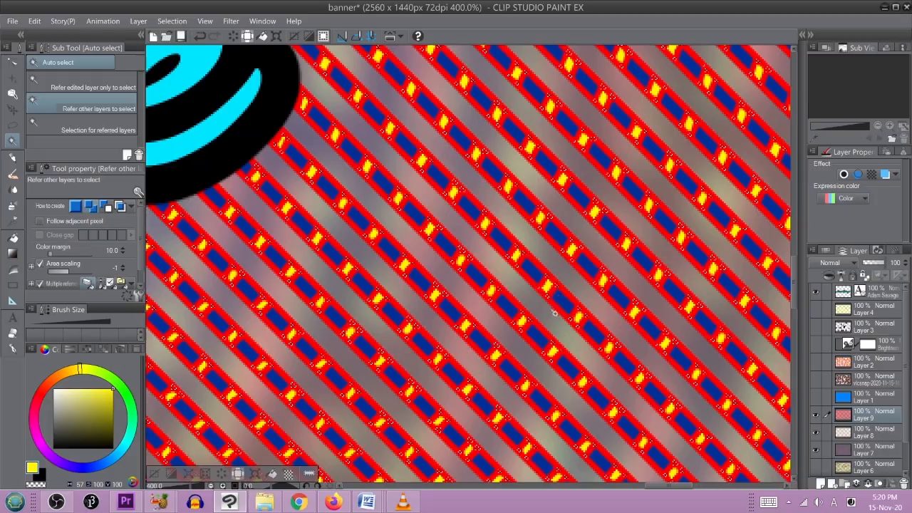
Step: Fill the selected areas on Layer 9 with light green and clear the selection
scroll(581, 324, "down", 8)
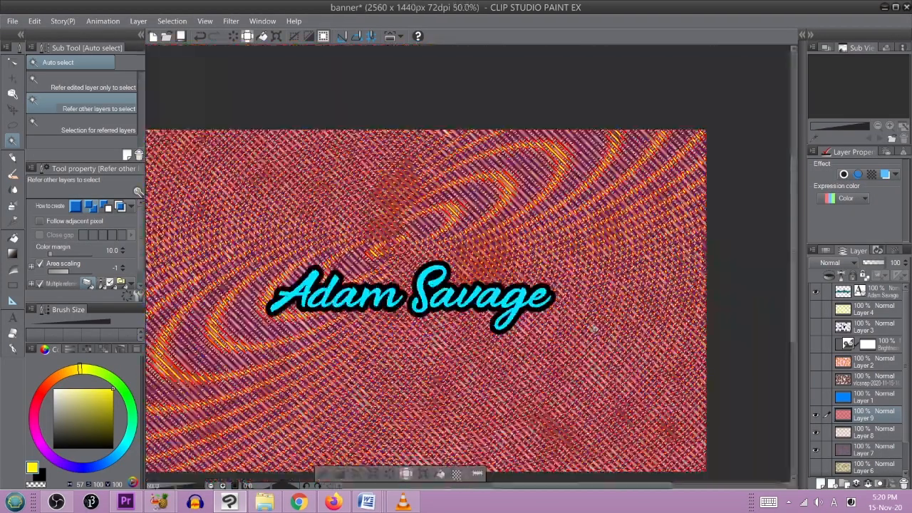
left_click_drag(484, 316, 570, 307)
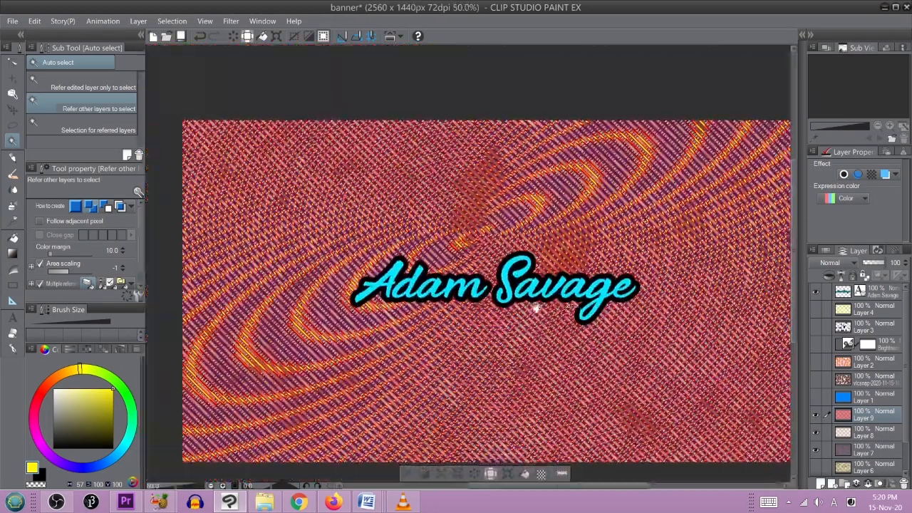
left_click(108, 377)
left_click(88, 388)
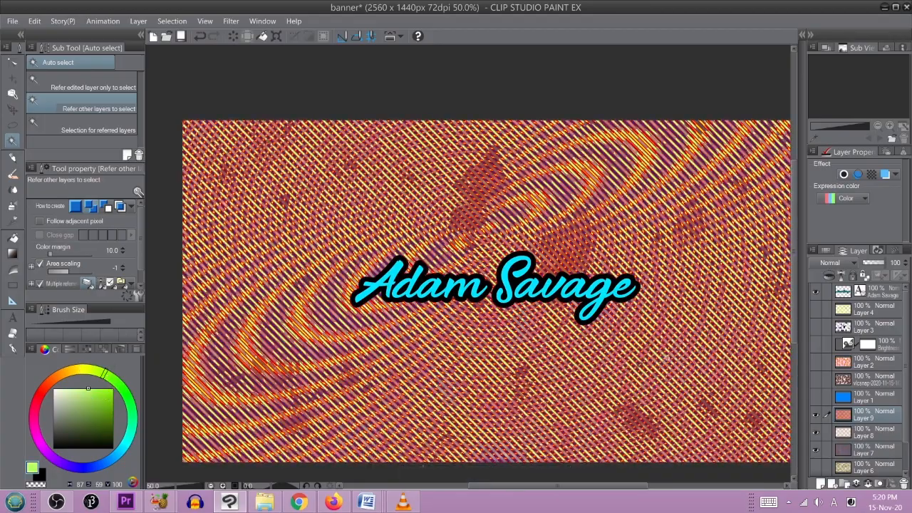
Step: Examine the light green texture around the title up close and across the whole banner
scroll(688, 336, "up", 1)
scroll(643, 310, "down", 1)
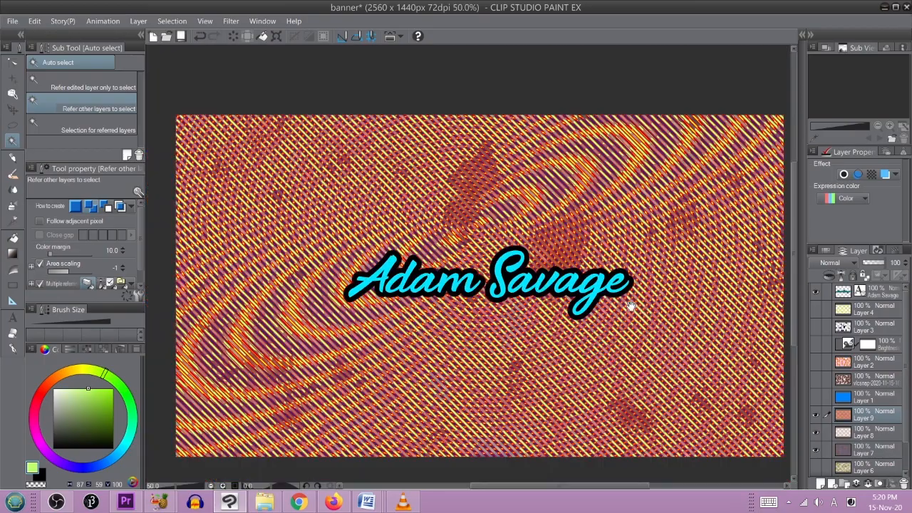
left_click_drag(630, 305, 553, 308)
scroll(502, 286, "up", 2)
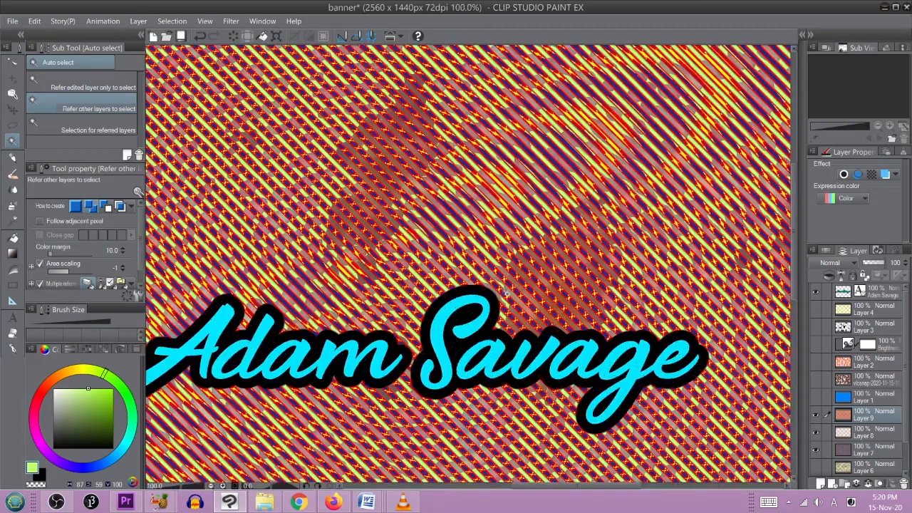
scroll(504, 291, "down", 1)
left_click_drag(513, 302, 587, 301)
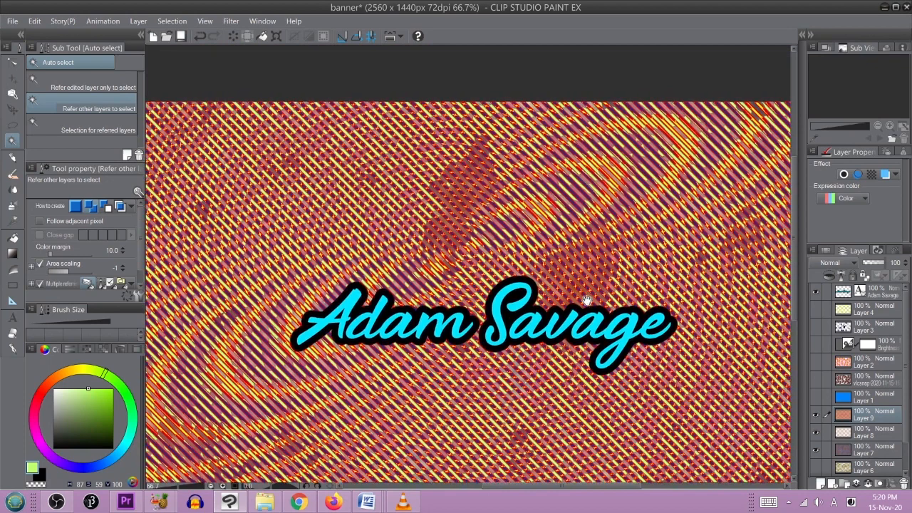
scroll(588, 304, "down", 2)
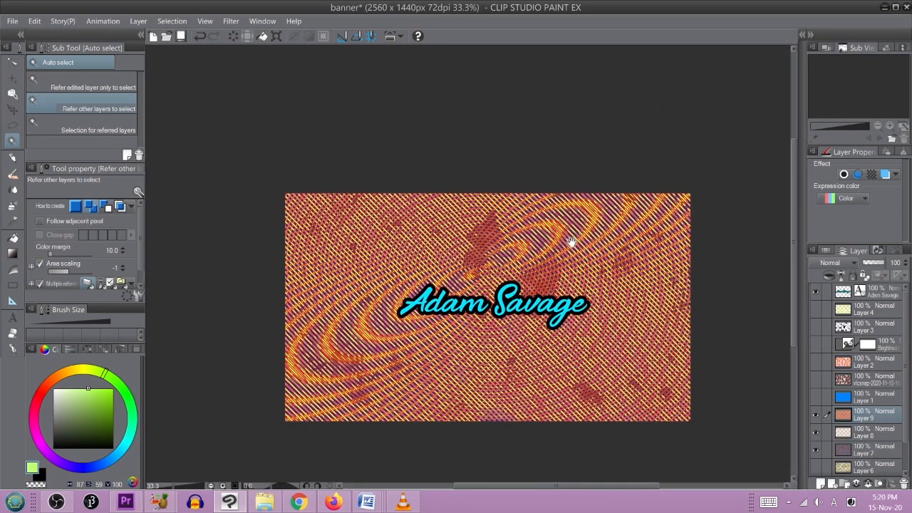
Step: Auto-select the light green patches on Layer 9, recolor them pale yellow, and clear the selection
scroll(515, 334, "up", 5)
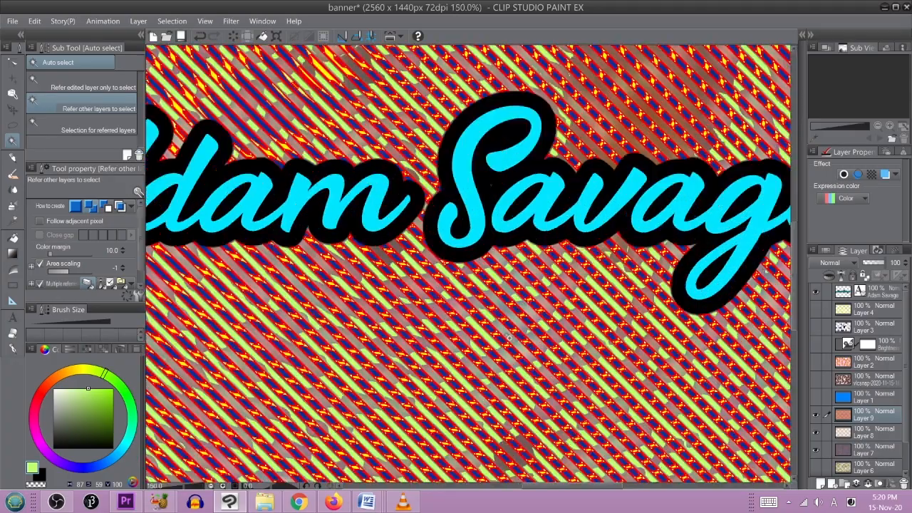
scroll(481, 344, "up", 2)
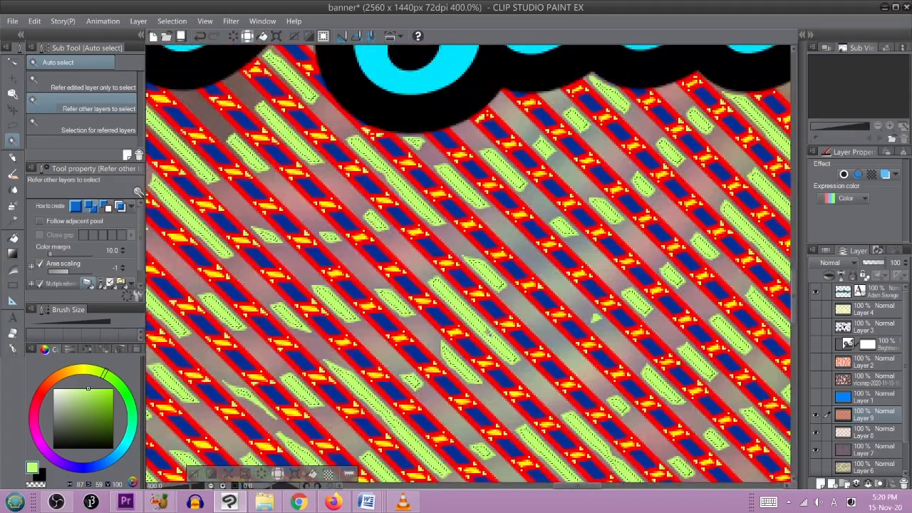
scroll(478, 325, "down", 4)
scroll(476, 367, "down", 1)
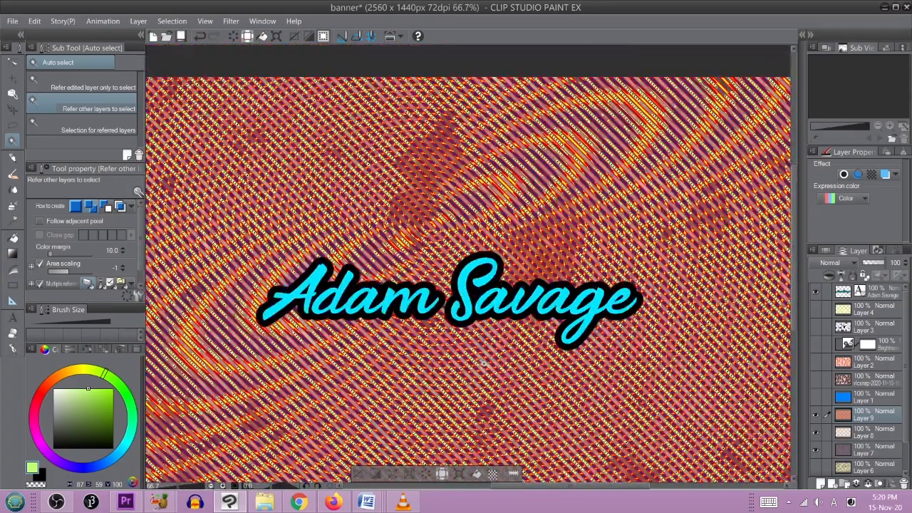
left_click(72, 371)
left_click_drag(82, 407, 80, 374)
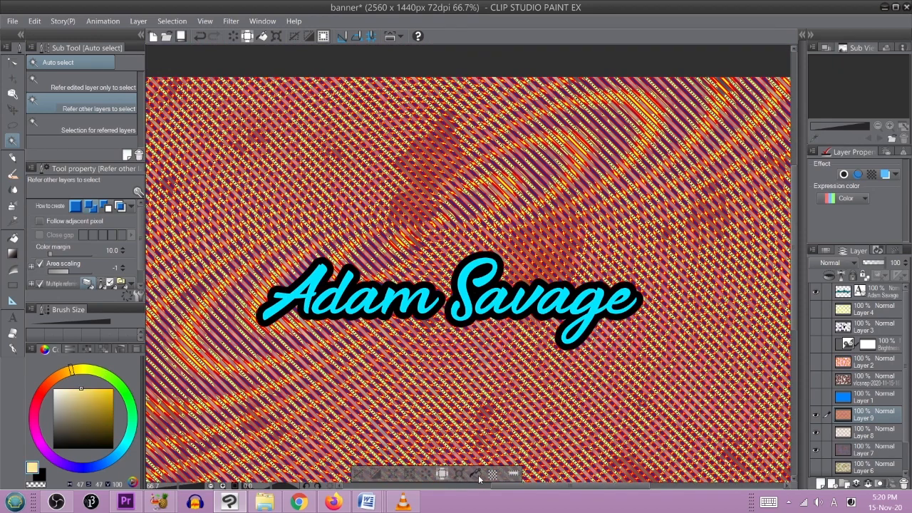
left_click(359, 474)
scroll(583, 350, "down", 2)
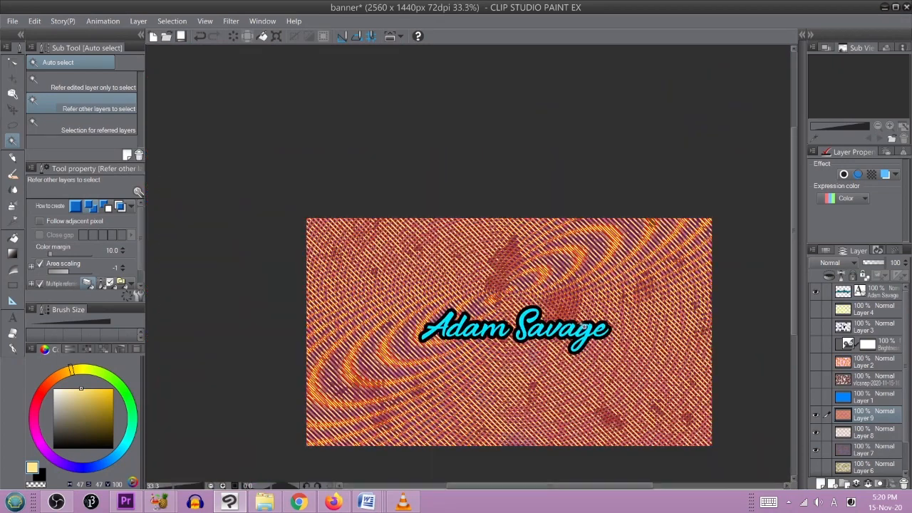
Step: Auto-select the dark blue dashes on Layer 9 with area scaling set to 1
scroll(549, 312, "up", 7)
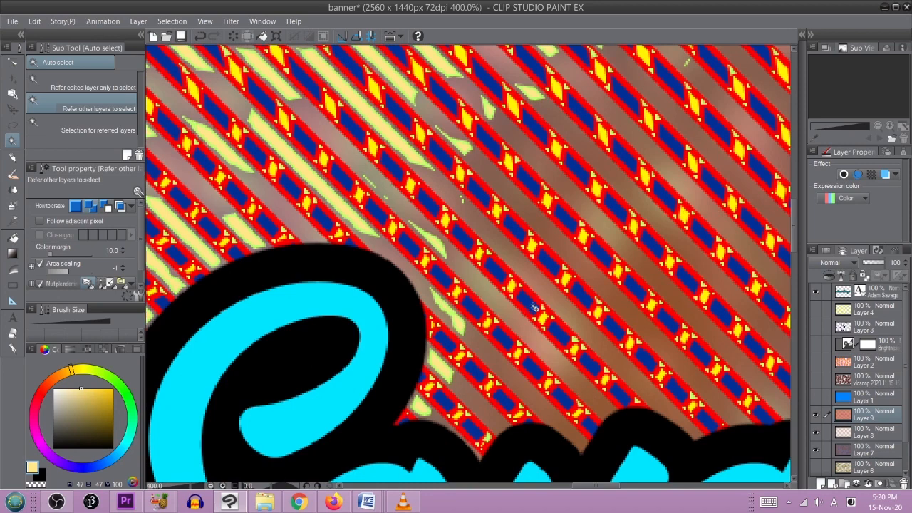
left_click(534, 307)
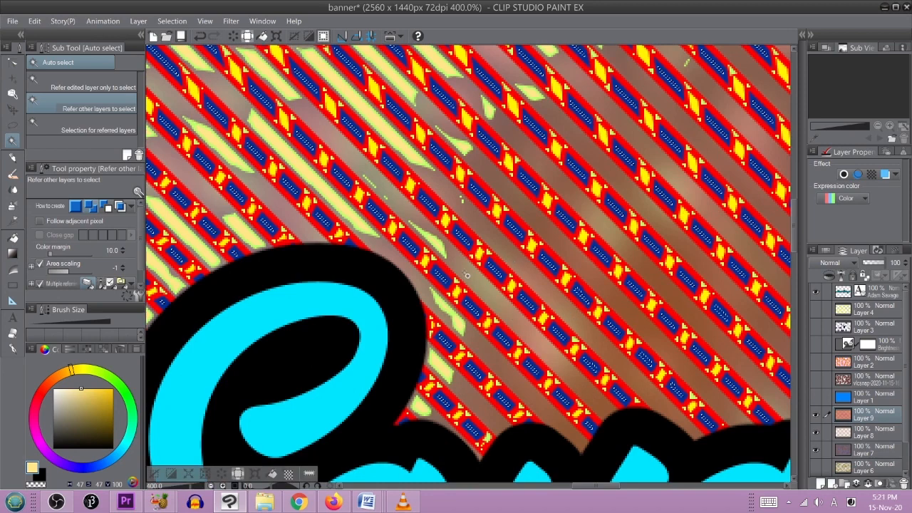
left_click(122, 266)
left_click(123, 266)
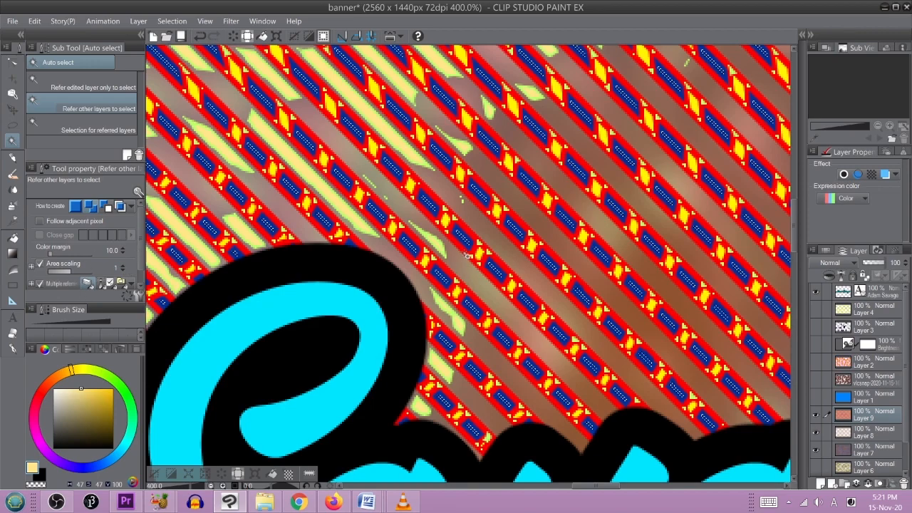
Step: Fill the selected areas of the pattern on Layer 9 with dark indigo and clear the selection
scroll(465, 255, "down", 6)
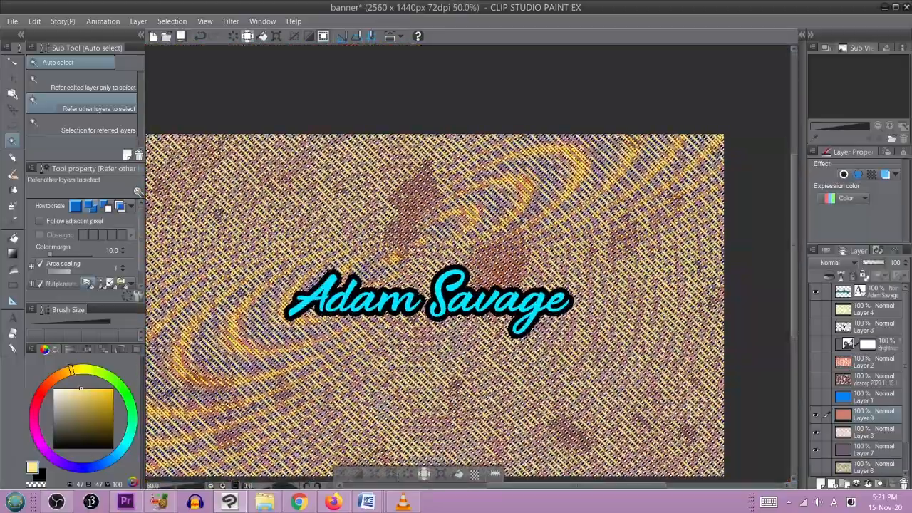
left_click(71, 467)
left_click_drag(83, 425, 113, 412)
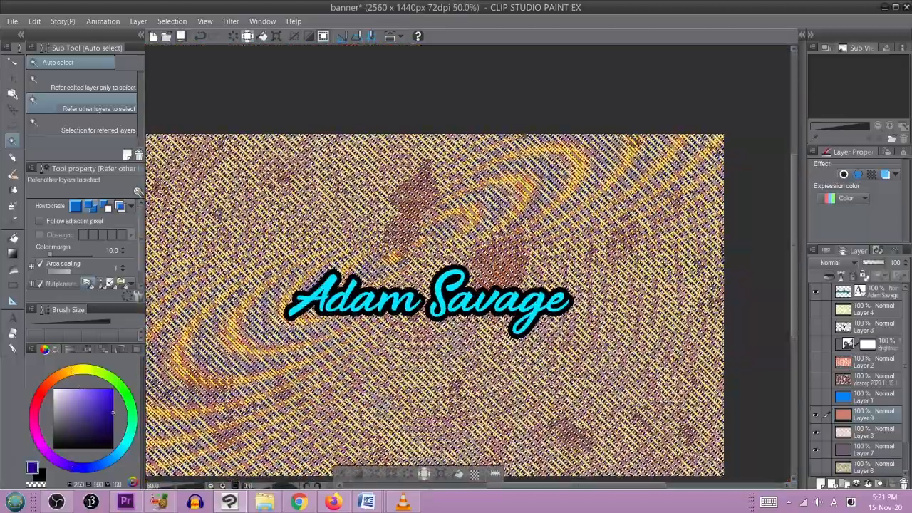
left_click(460, 476)
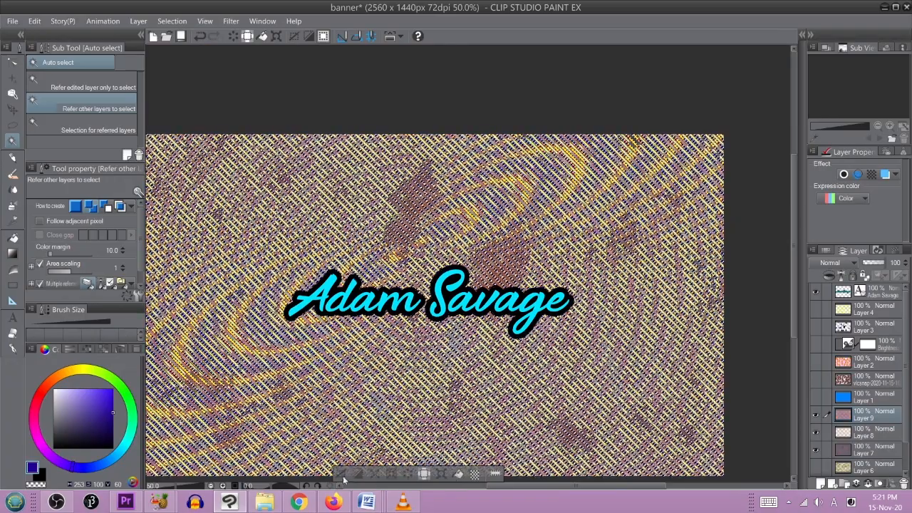
left_click(343, 476)
scroll(374, 305, "up", 2)
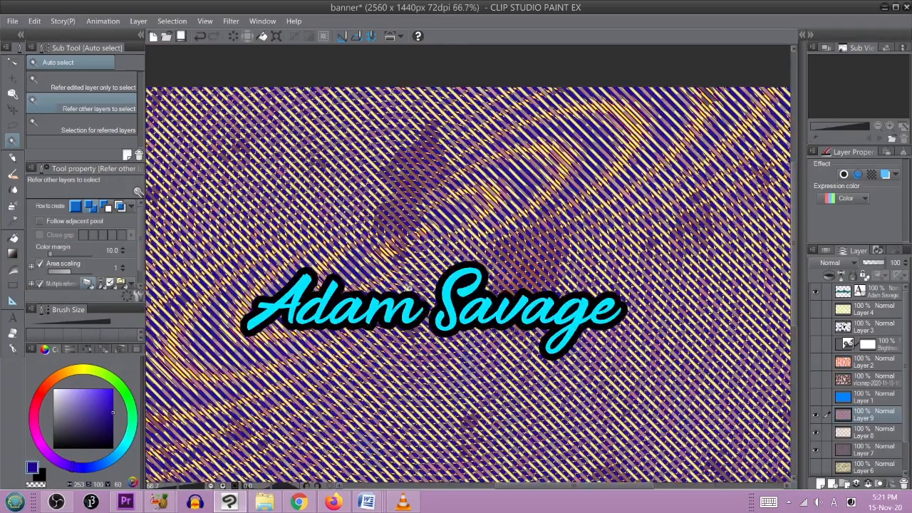
Step: Fill the auto-selected areas of the pattern on Layer 9 with bright yellow-green and clear the selection
scroll(438, 307, "down", 3)
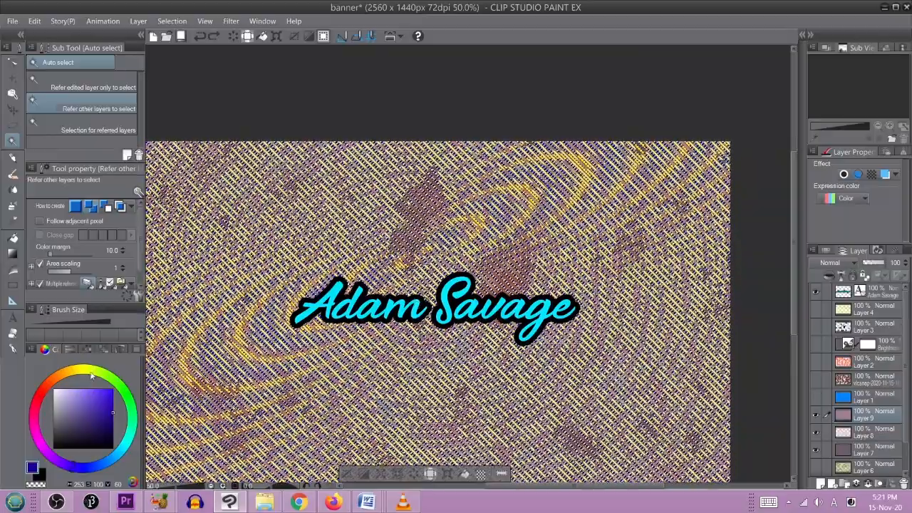
left_click(91, 373)
left_click(112, 391)
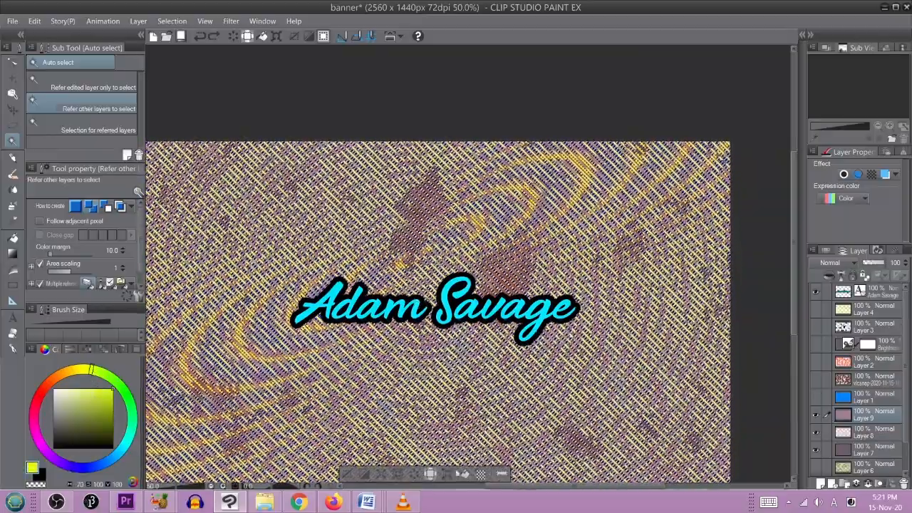
left_click(465, 475)
left_click(348, 475)
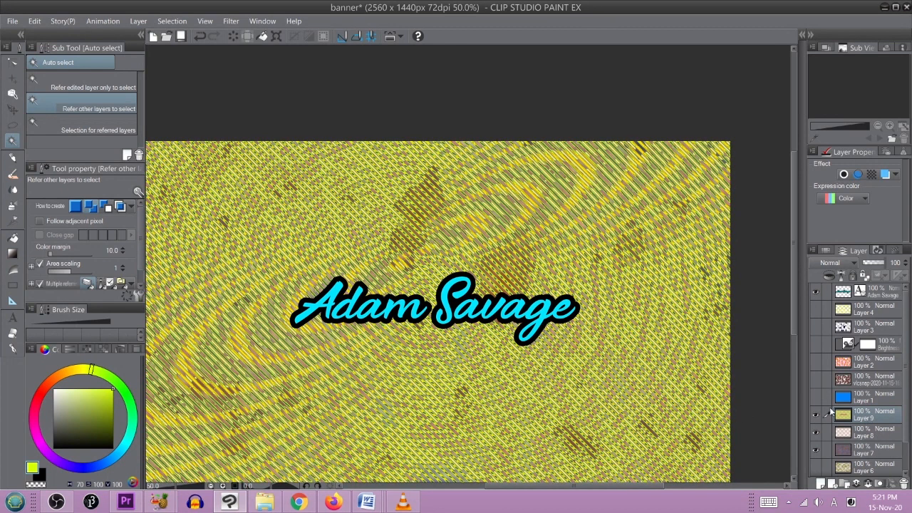
left_click(231, 21)
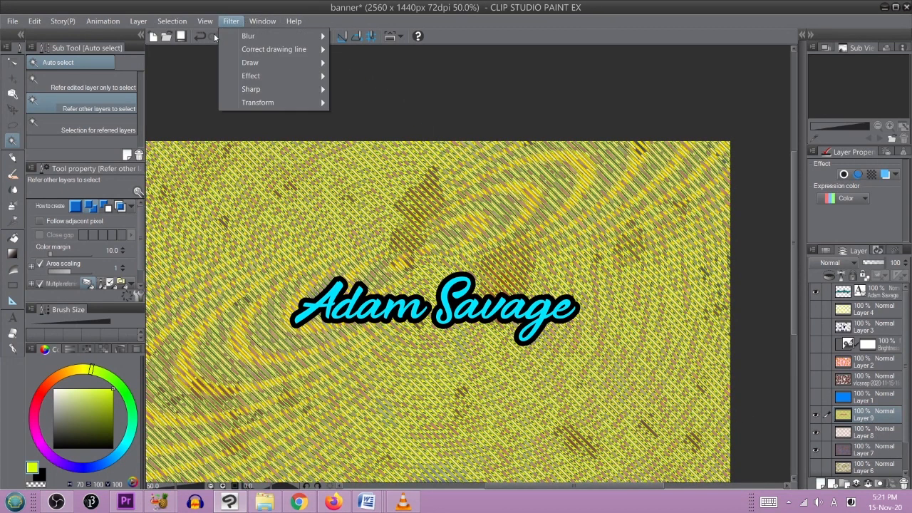
mouse_move(324, 37)
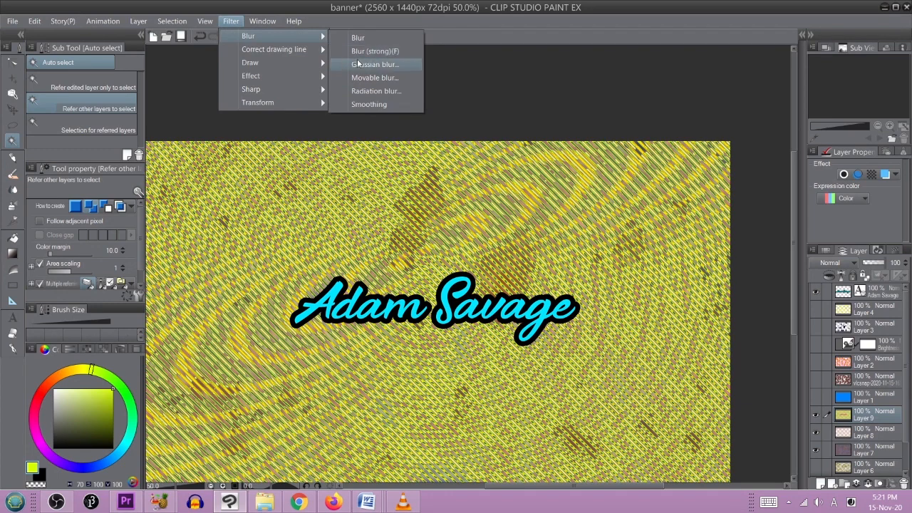
left_click(363, 64)
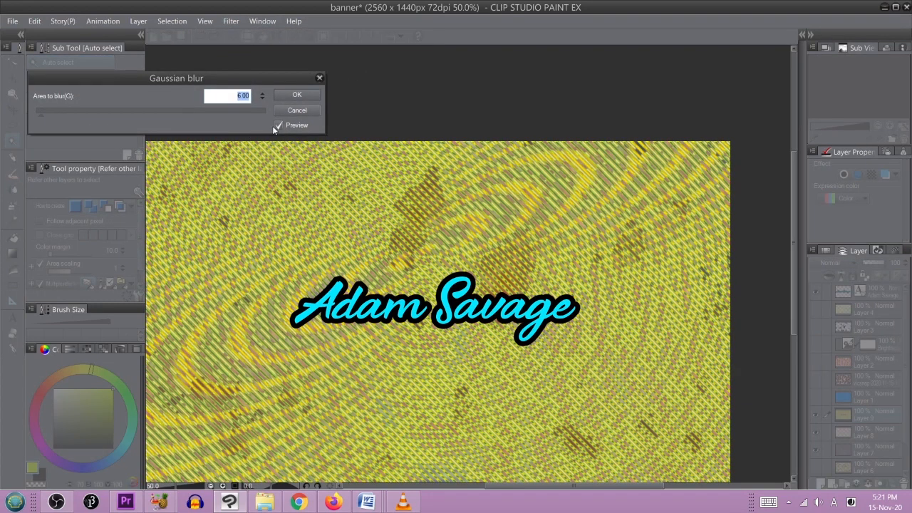
left_click(297, 110)
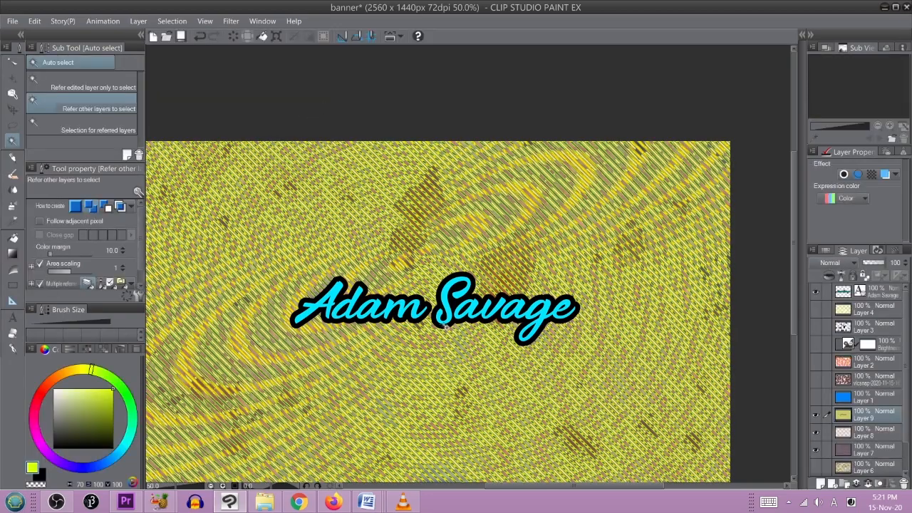
Step: Choose orange as the drawing color and auto-select the matching parts of the stripe pattern beside the title's outline on Layer 9
scroll(440, 325, "up", 5)
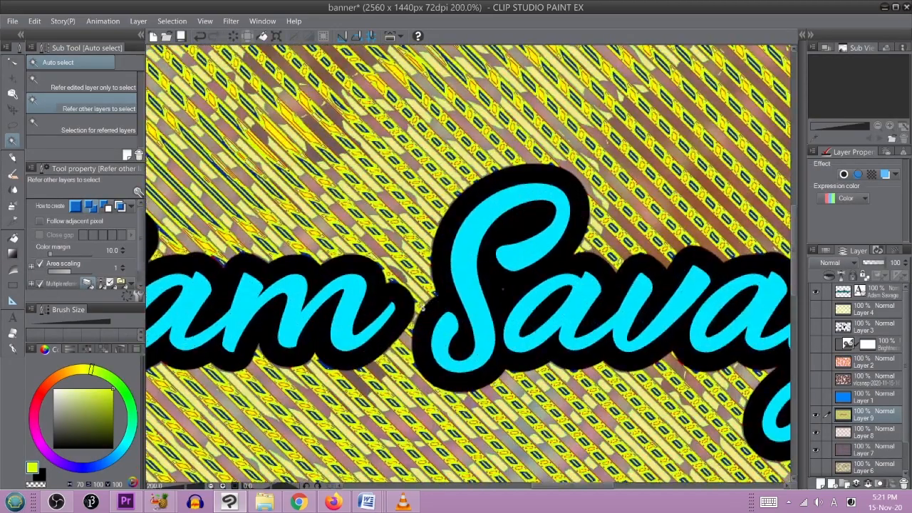
scroll(420, 308, "down", 5)
scroll(413, 312, "up", 5)
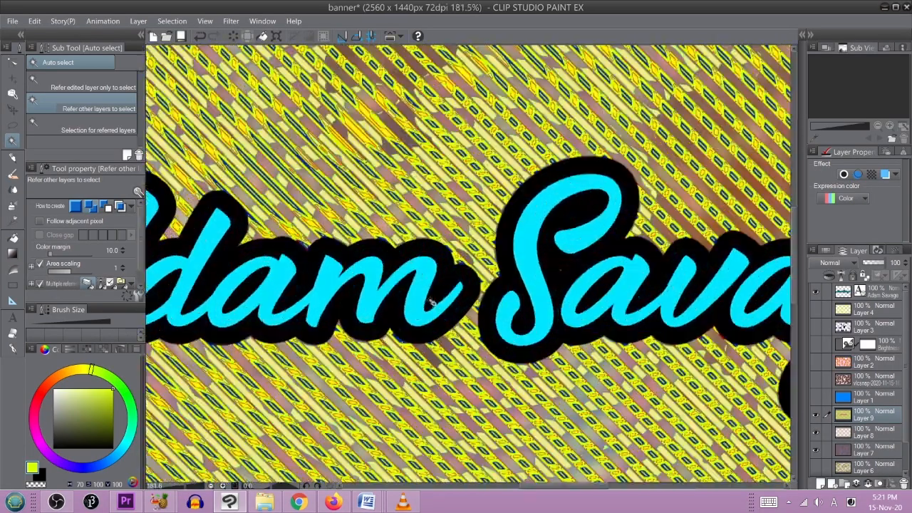
scroll(431, 302, "up", 2)
scroll(393, 205, "up", 6)
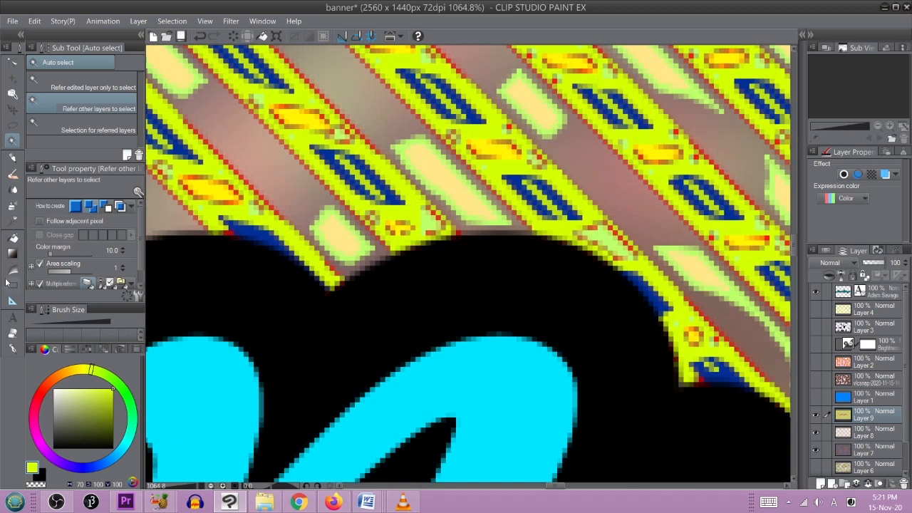
left_click(51, 385)
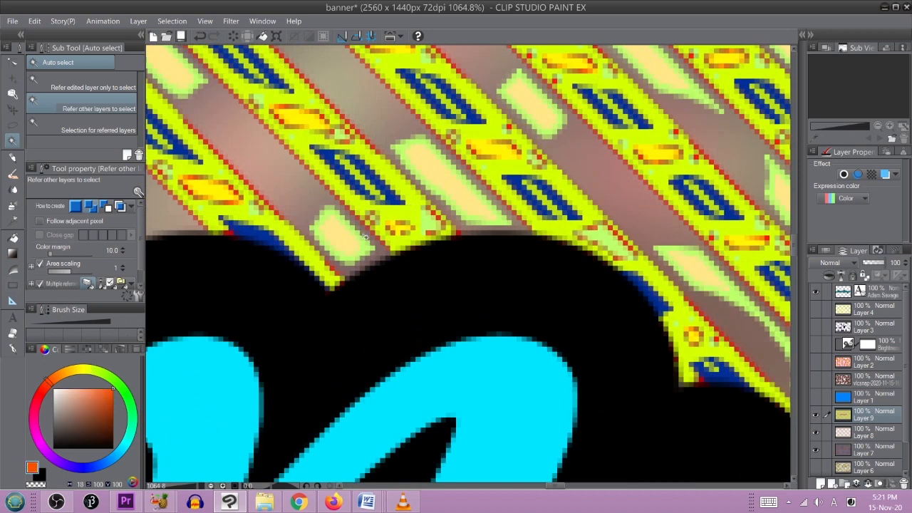
left_click(399, 214)
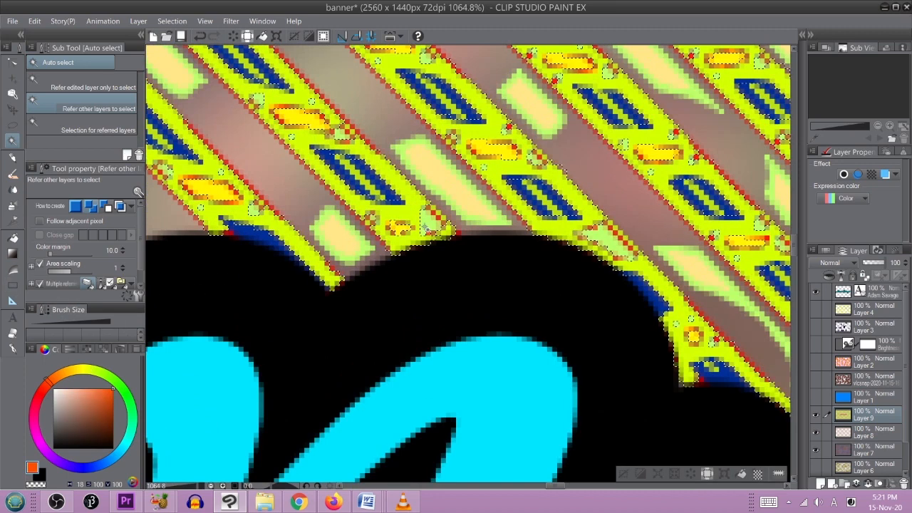
Step: Fill the selected parts of the pattern on Layer 9 with orange and clear the selection
scroll(450, 350, "down", 13)
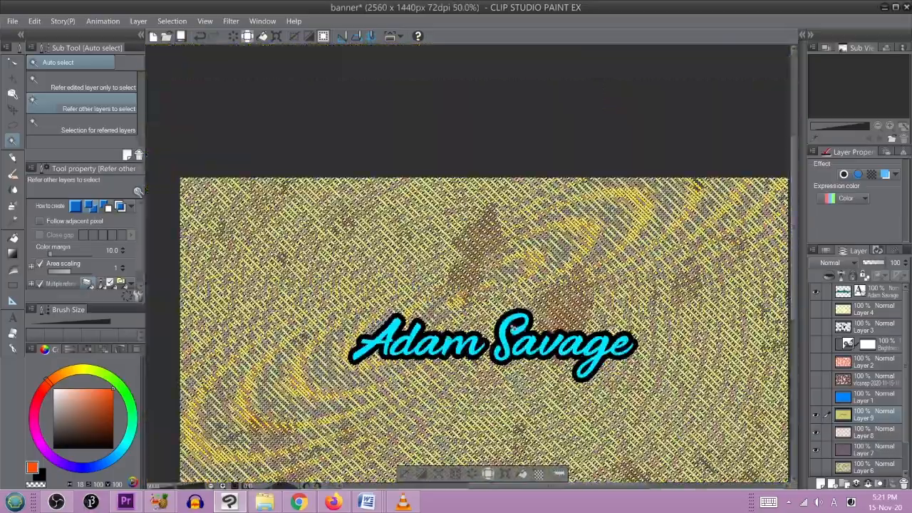
left_click_drag(515, 330, 490, 206)
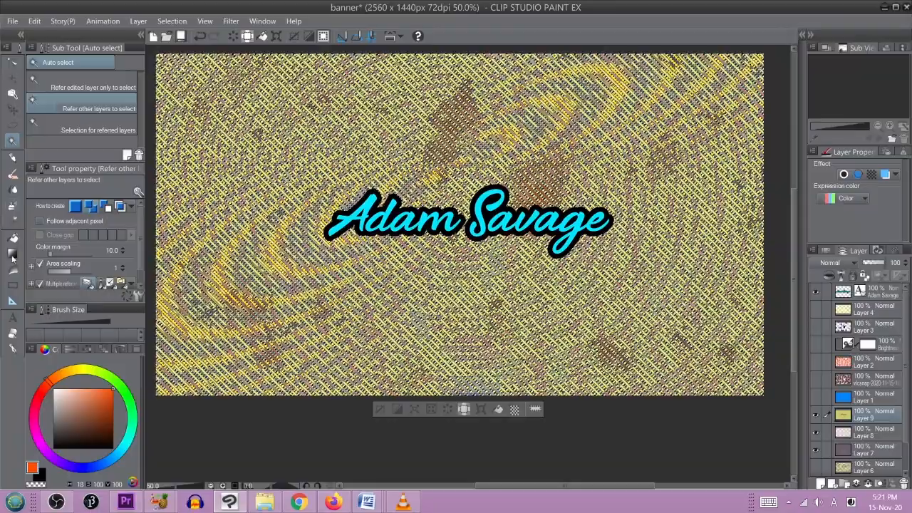
key("g")
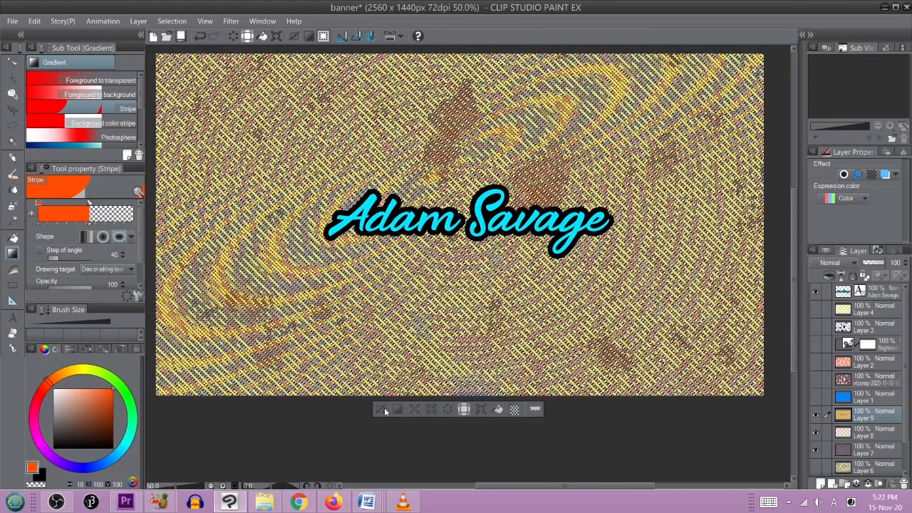
left_click(381, 411)
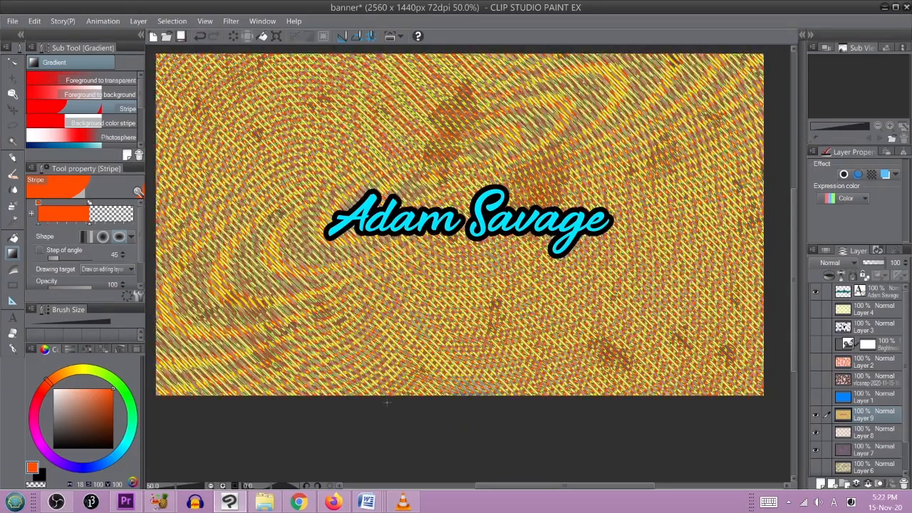
Step: Examine the orange and yellow texture behind the title up close and across the whole banner
scroll(481, 192, "up", 3)
scroll(497, 194, "down", 1)
scroll(496, 194, "down", 1)
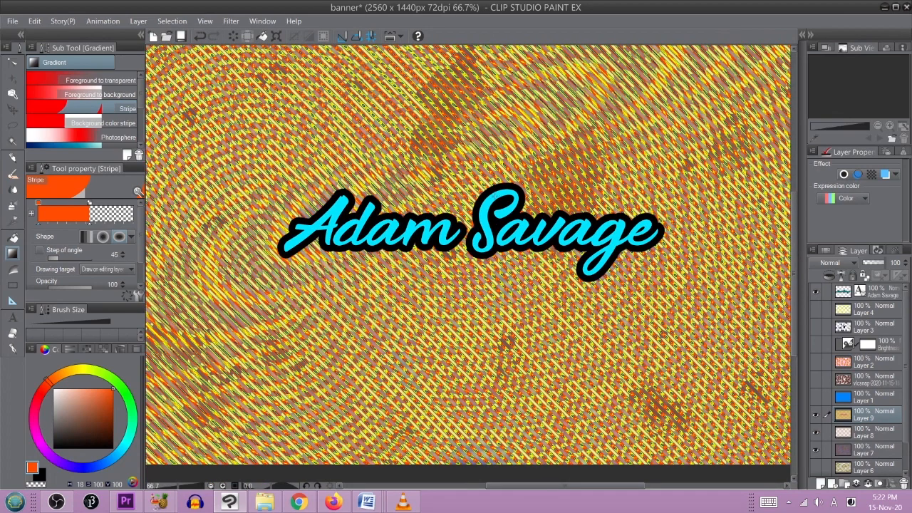
scroll(510, 246, "up", 3)
scroll(509, 246, "down", 4)
scroll(503, 216, "down", 1)
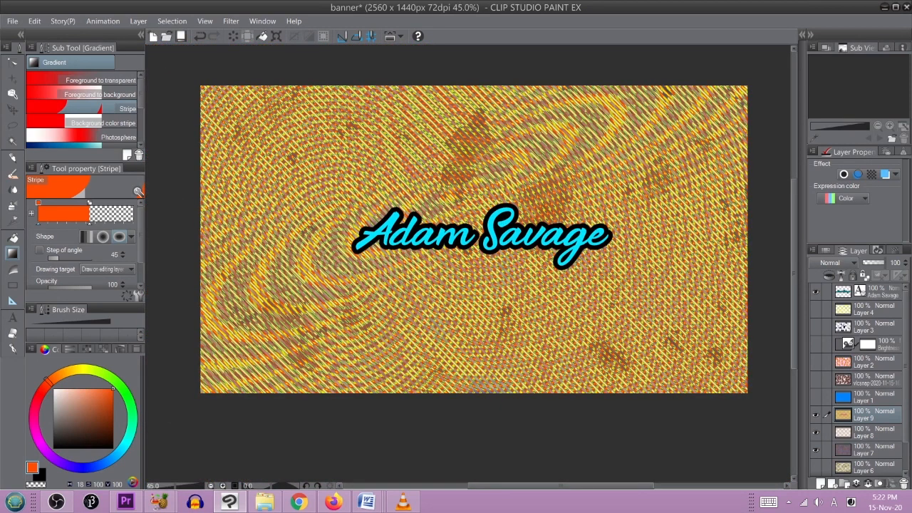
scroll(478, 204, "up", 7)
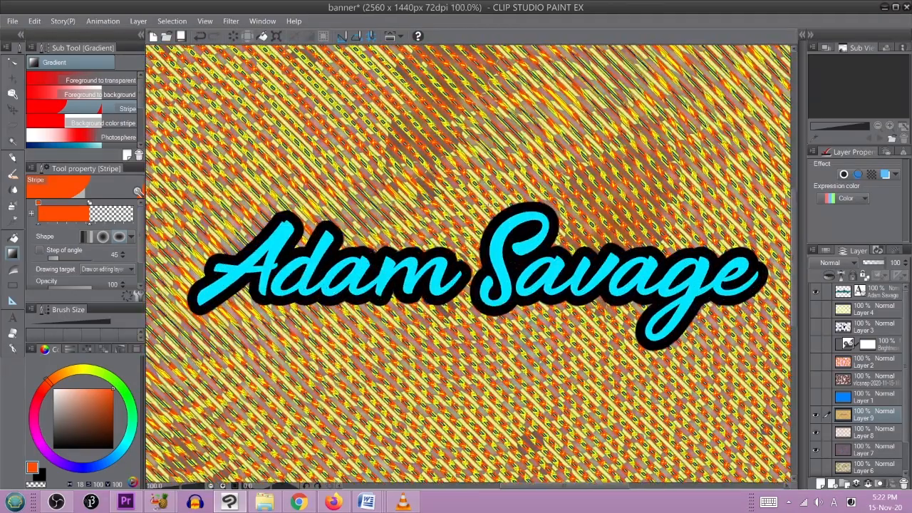
scroll(554, 244, "down", 5)
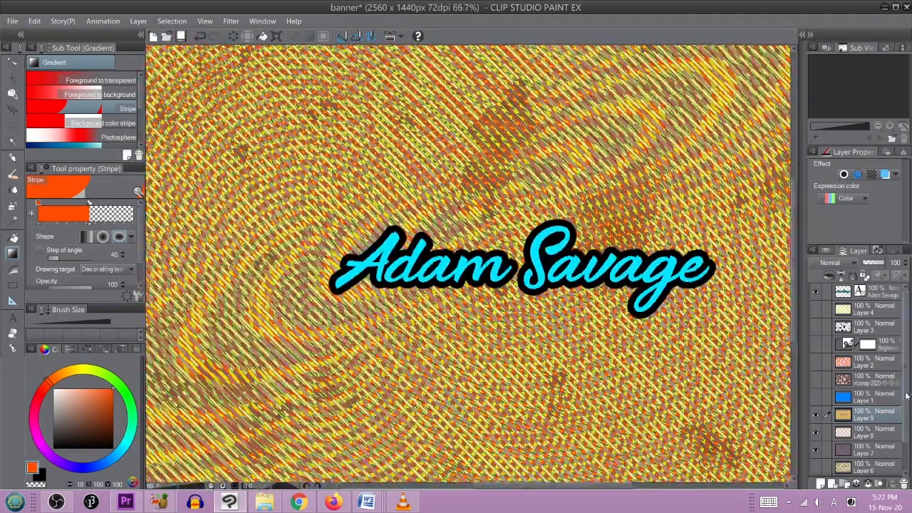
Step: Make Layer 3 with the dark speckled shapes visible over the striped texture
left_click(816, 328)
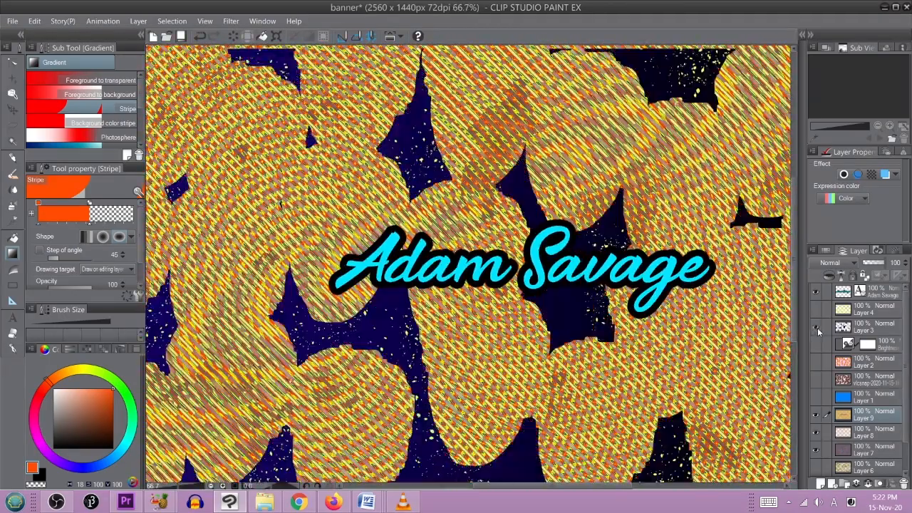
scroll(691, 301, "down", 3)
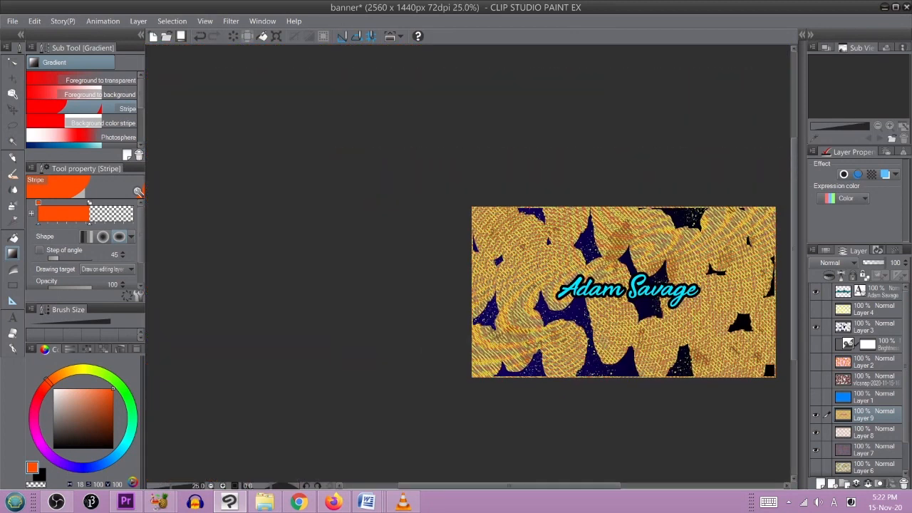
left_click_drag(705, 287, 634, 313)
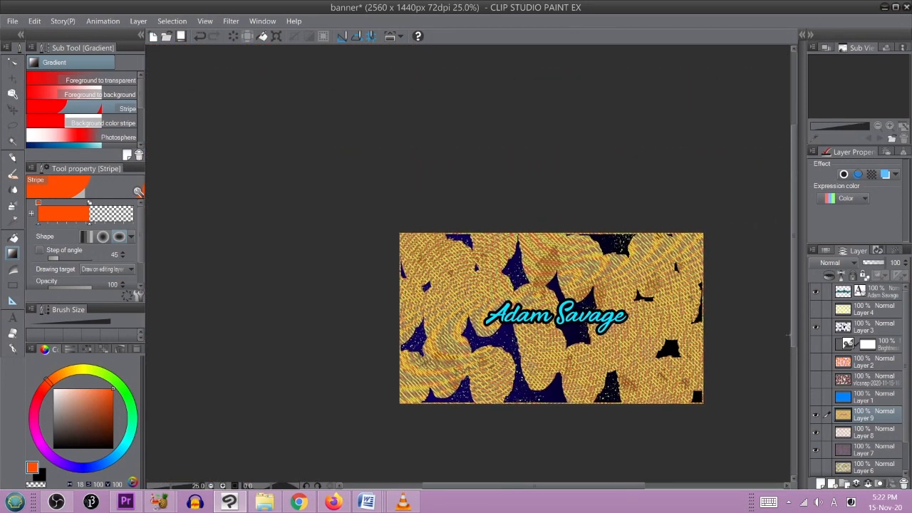
Step: Preview Layer 4 and Layer 2 over the texture, hiding each again
left_click(816, 311)
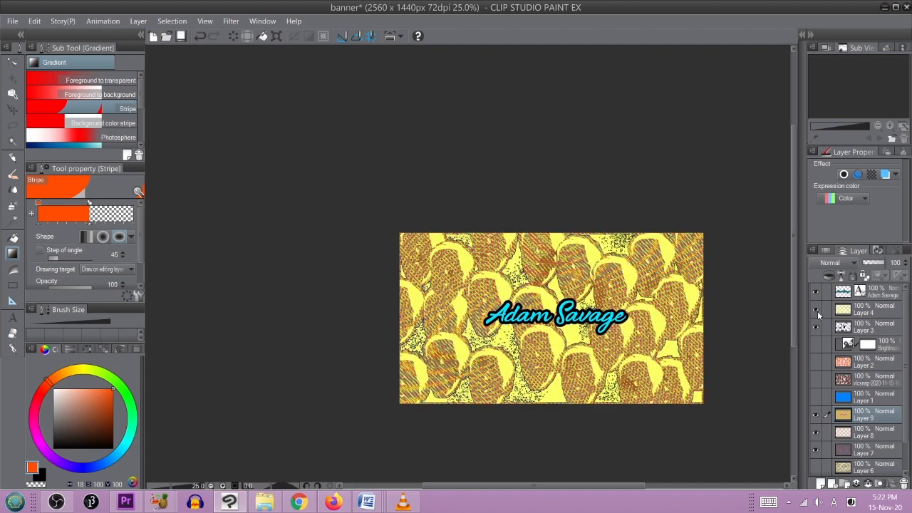
left_click(816, 311)
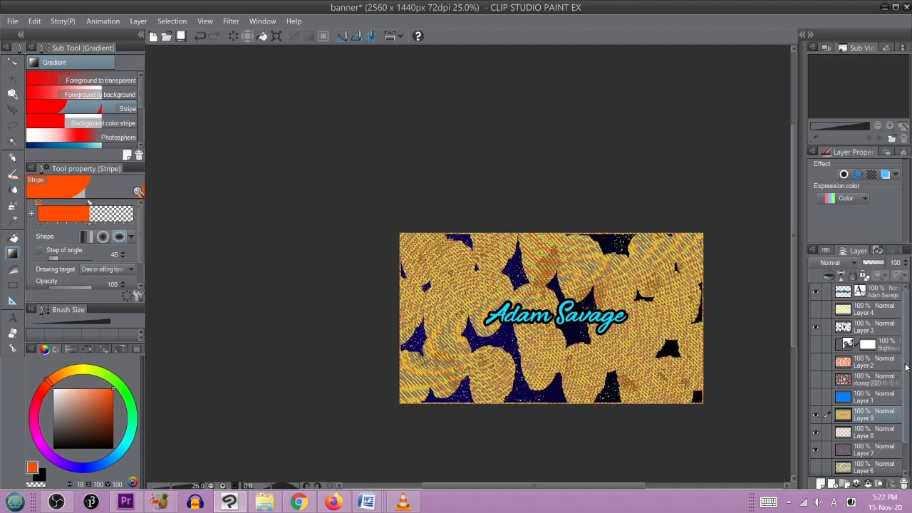
left_click(816, 363)
left_click(816, 362)
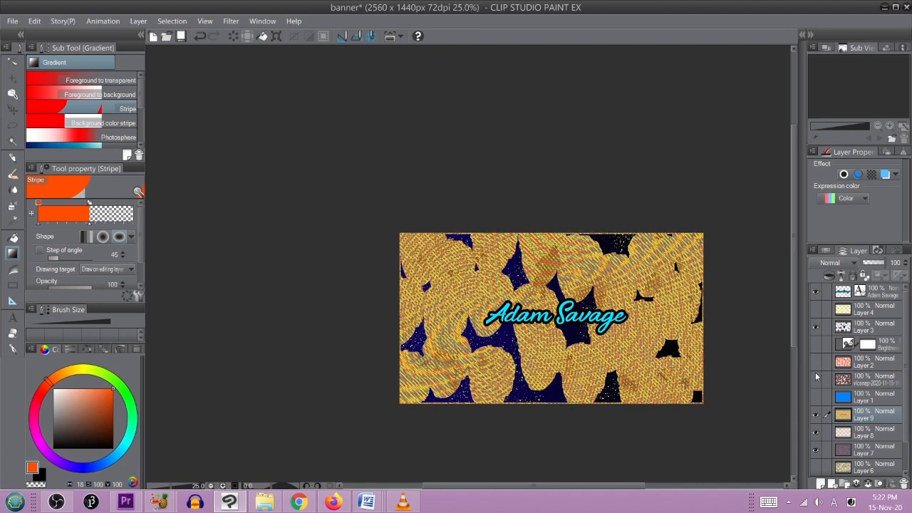
Step: Show the layer of repeated face photos and add a Hue/Saturation/Luminosity correction layer above it
left_click(815, 381)
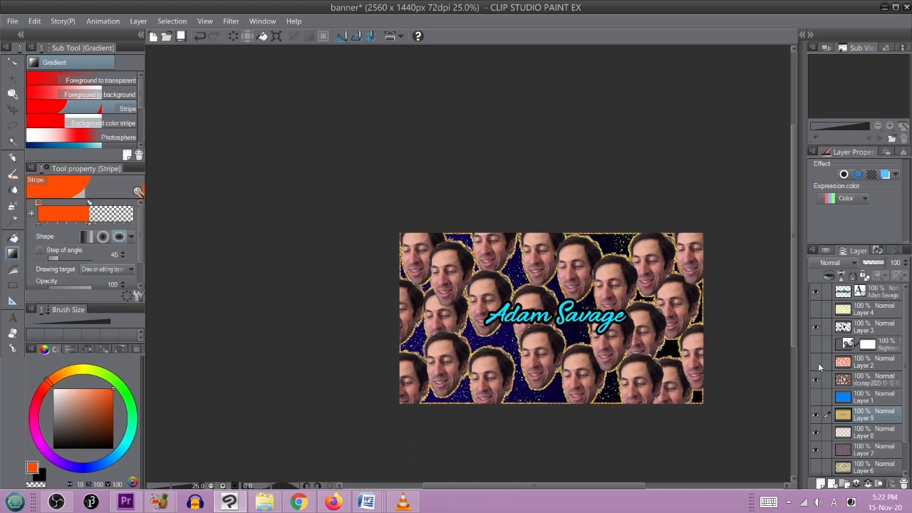
left_click(870, 382)
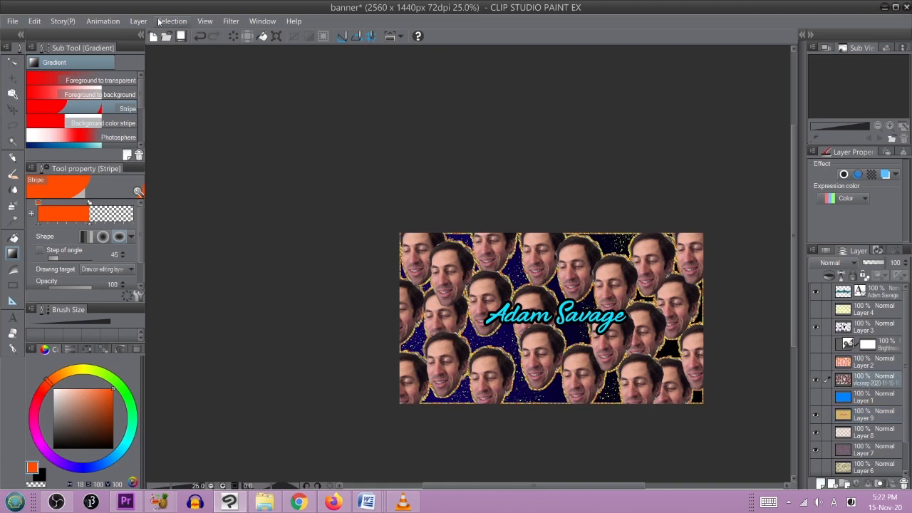
left_click(138, 21)
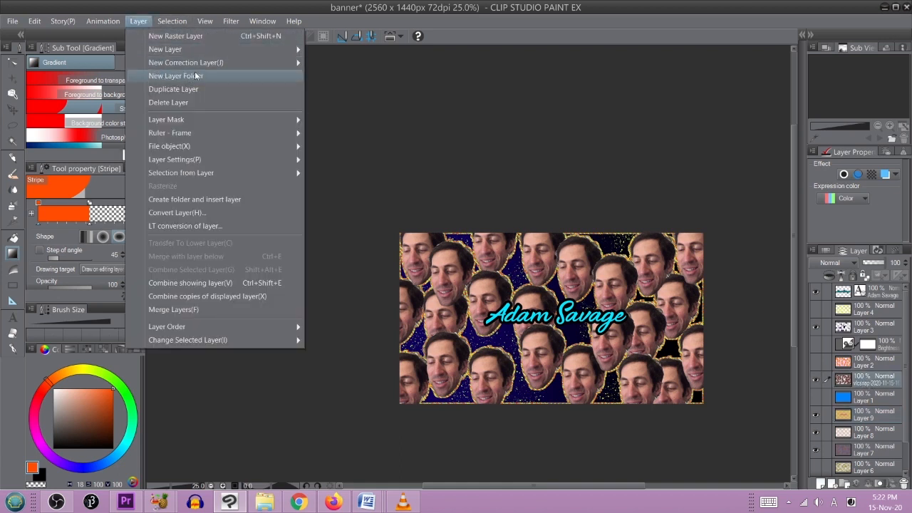
mouse_move(268, 62)
left_click(344, 78)
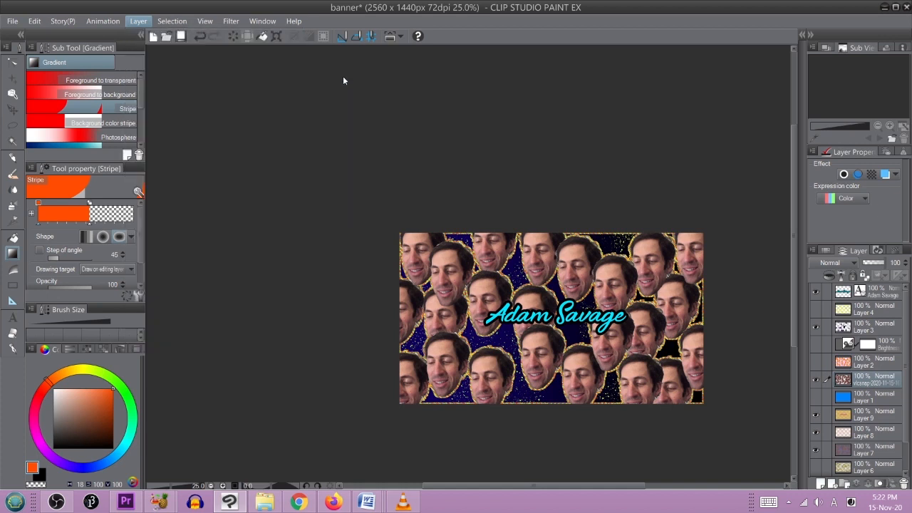
Step: Tint the face photos green in the Hue/Saturation/Luminosity correction with hue 117, saturation 55 and brightness -1
left_click_drag(157, 107, 117, 104)
left_click_drag(141, 74, 156, 74)
left_click_drag(156, 41, 162, 39)
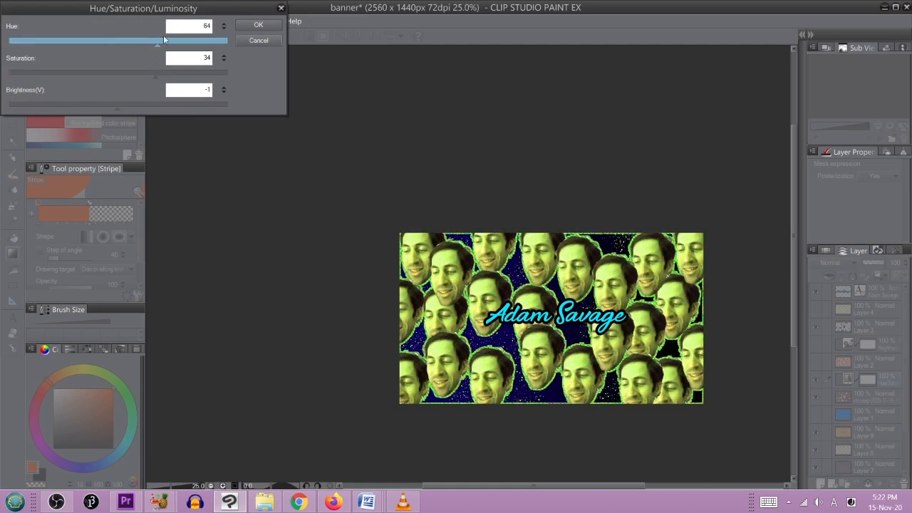
left_click_drag(90, 70, 99, 74)
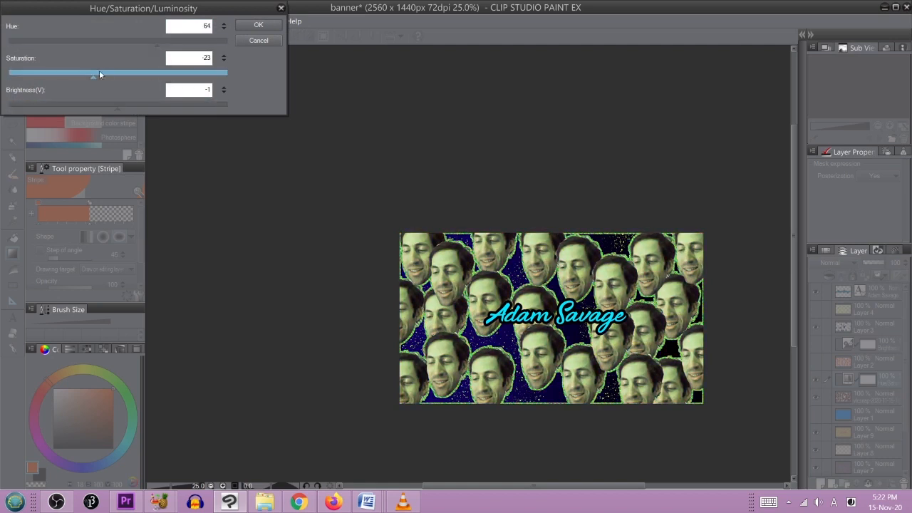
left_click(189, 42)
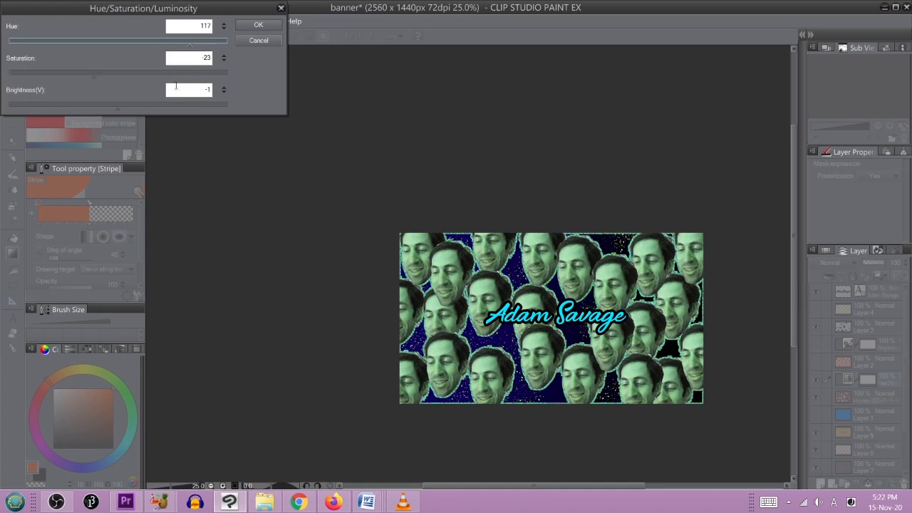
left_click(180, 73)
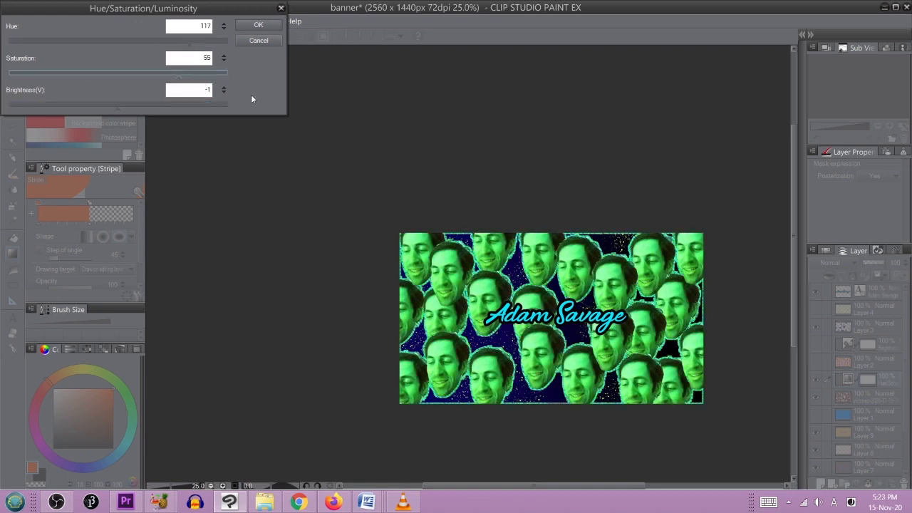
Step: Try yellow, red and lime hues on the faces, settle on pink with hue -29, and apply the correction
left_click(142, 41)
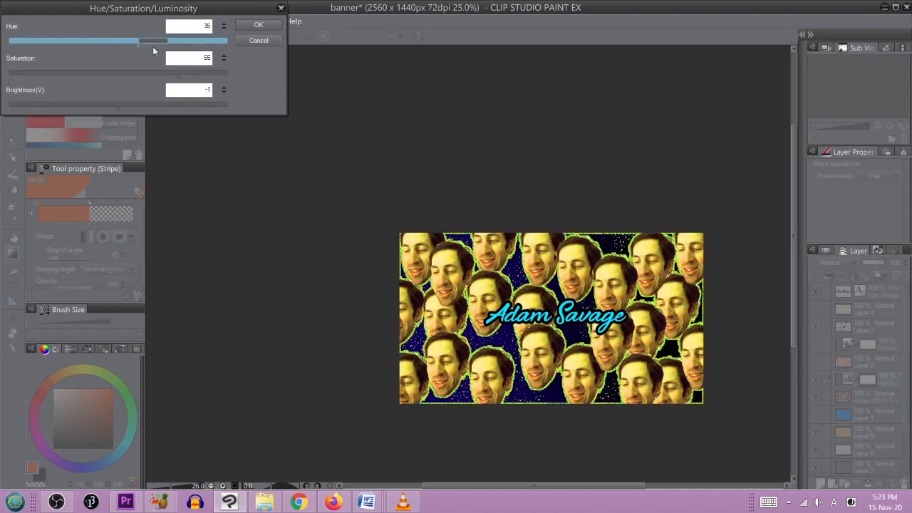
left_click(92, 42)
left_click(118, 42)
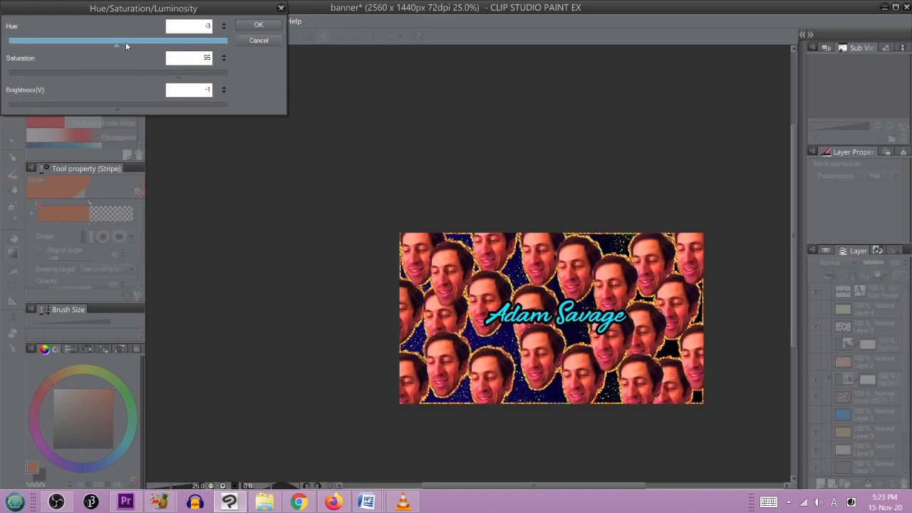
left_click_drag(125, 43, 159, 41)
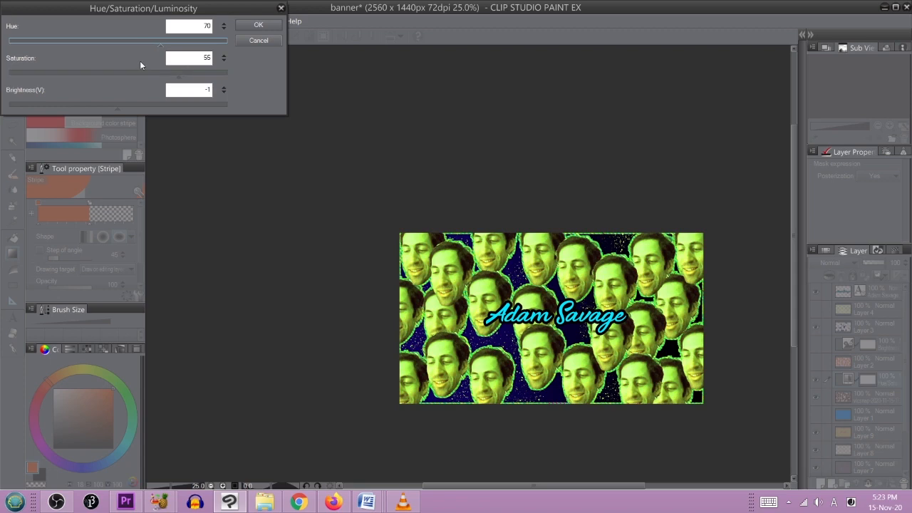
left_click_drag(135, 41, 100, 41)
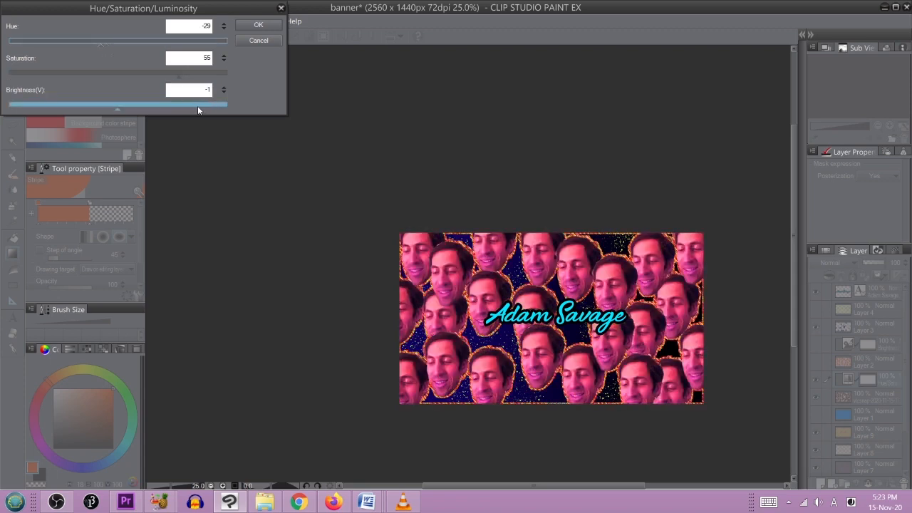
left_click(270, 25)
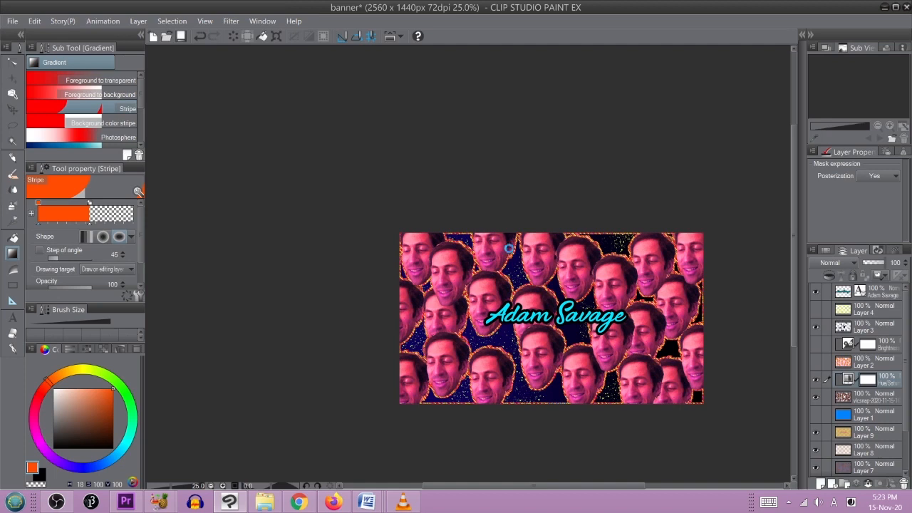
Step: Save the banner document and export it as a single-layer JPEG named bannermaybeyes in the YOUTUBE VIDEOS folder
key("ctrl+s")
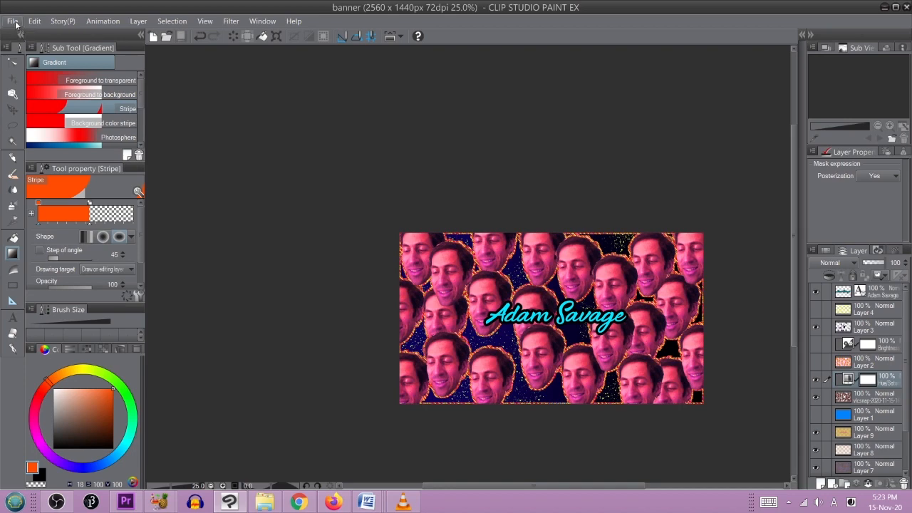
left_click(12, 21)
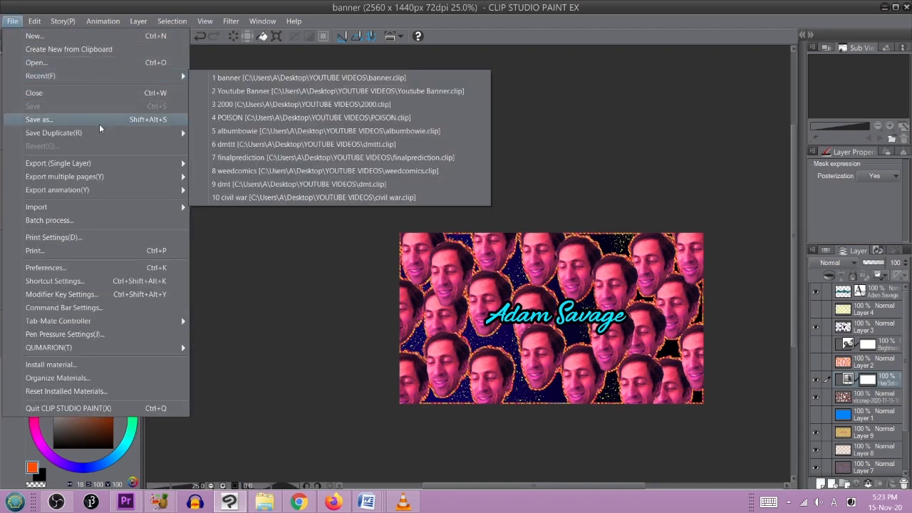
mouse_move(154, 165)
left_click(227, 179)
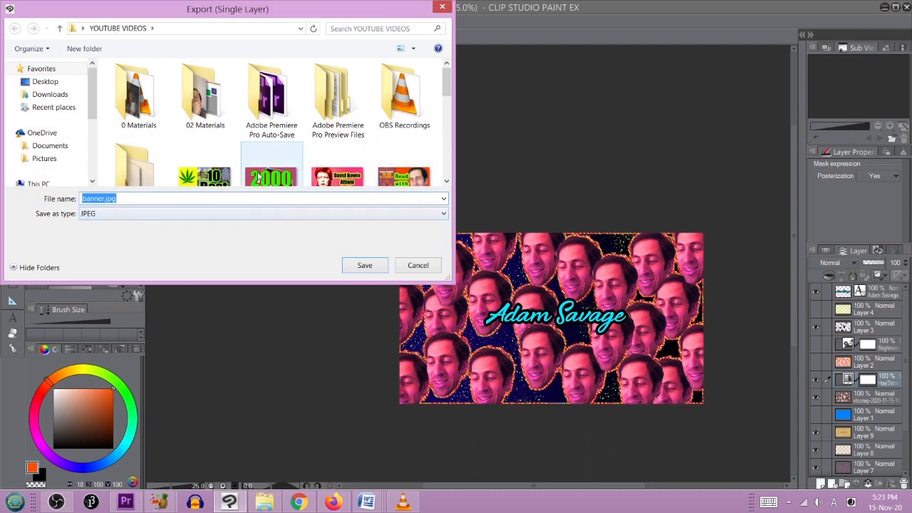
type("bannermab")
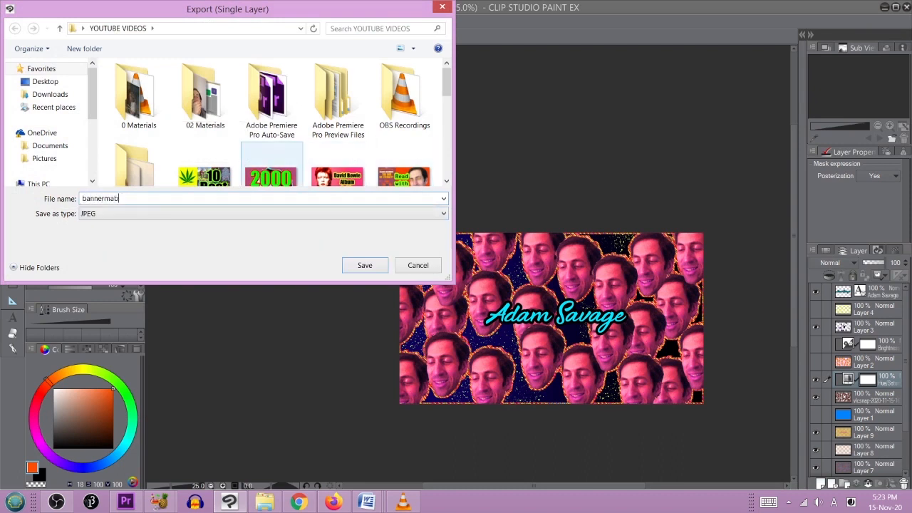
key("BackSpace")
type("ybeyes")
key("Return")
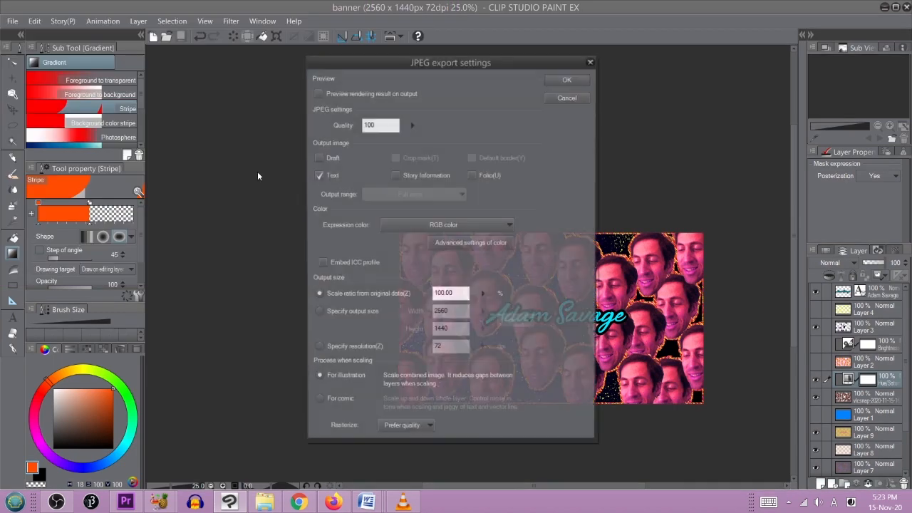
Step: Set the JPEG quality to 90 and complete the export
double_click(378, 127)
type("90")
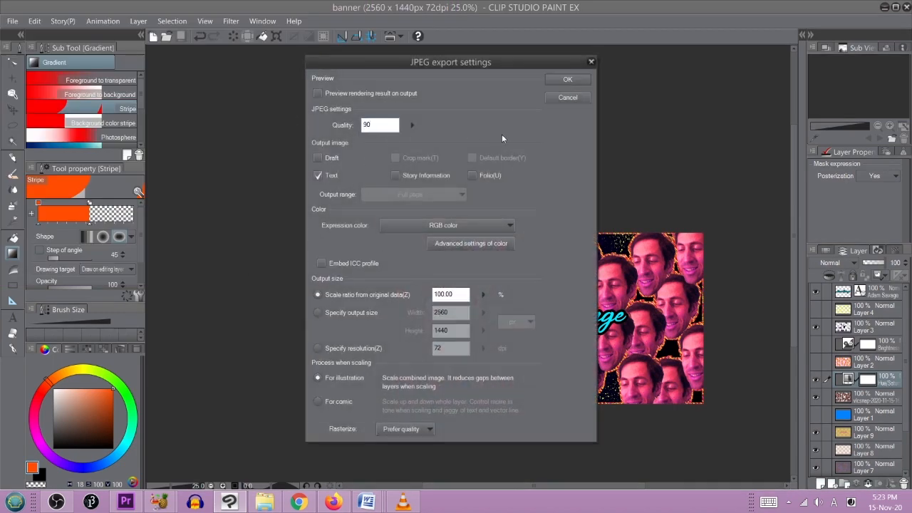
left_click(556, 82)
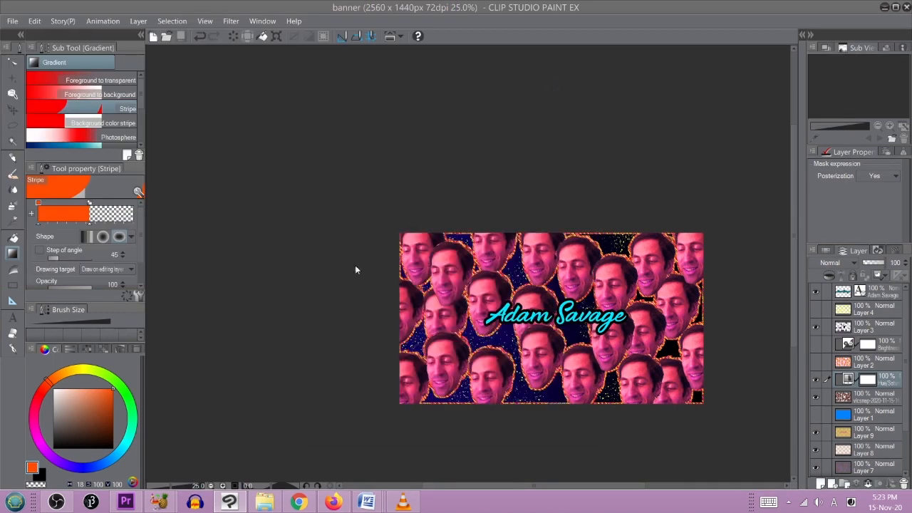
Step: Switch to YouTube Studio in Chrome and replace the channel's banner image with bannermaybeyes.jpg
left_click(333, 502)
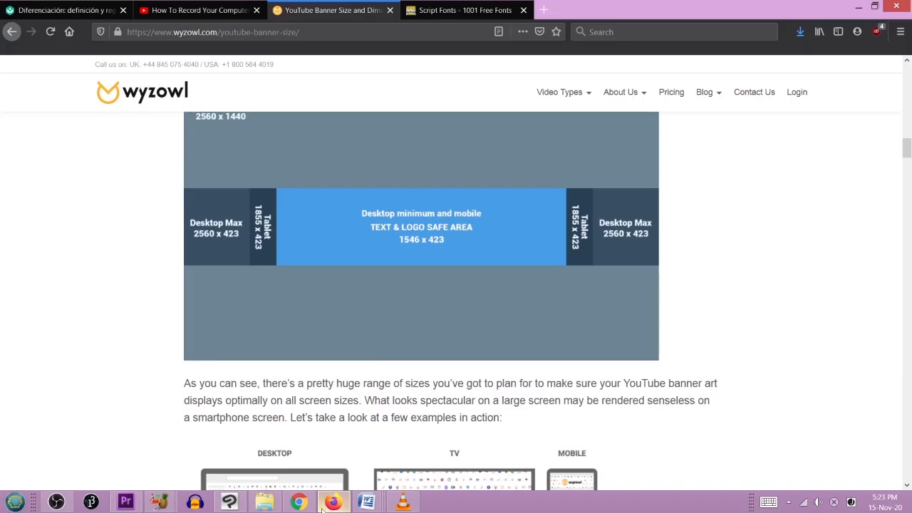
left_click(299, 503)
left_click(421, 422)
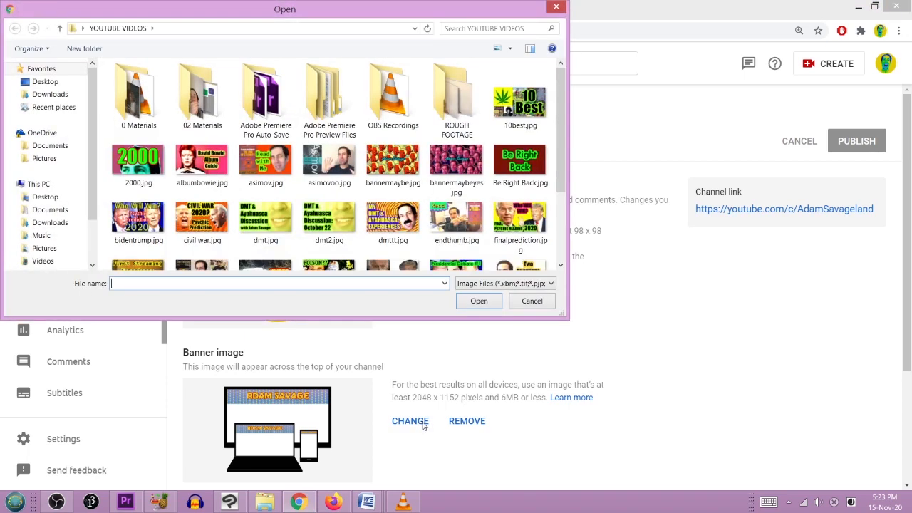
left_click_drag(561, 142, 558, 201)
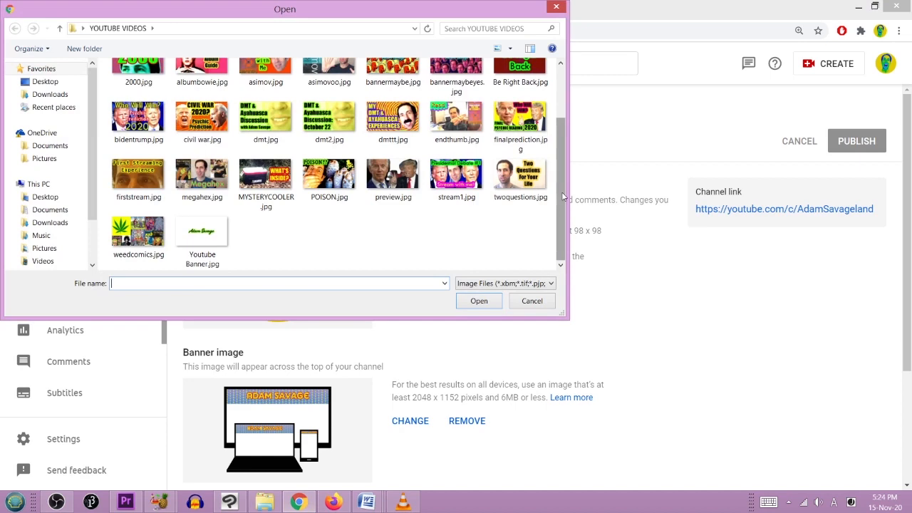
left_click_drag(558, 202, 546, 128)
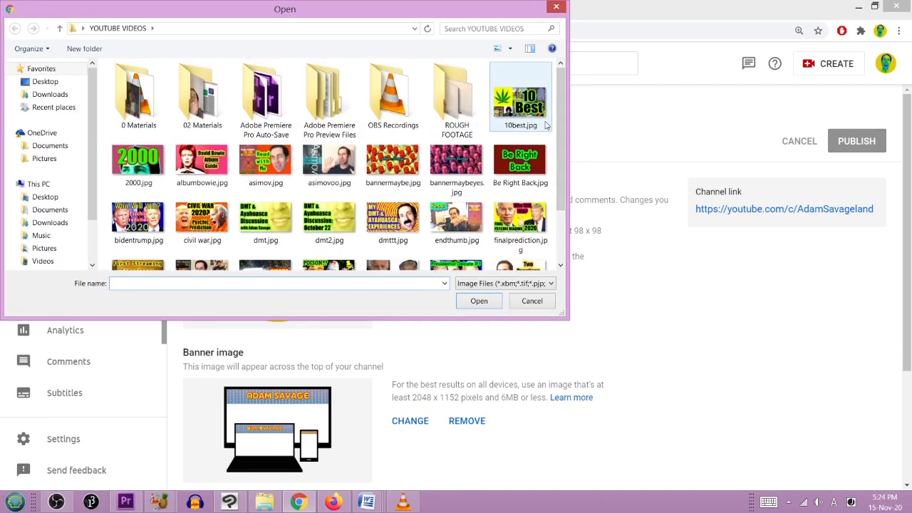
double_click(456, 165)
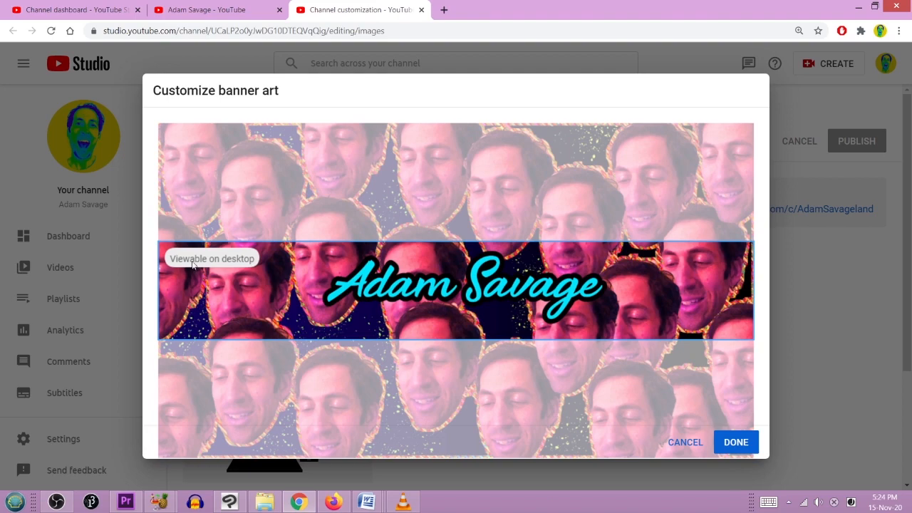
Step: Accept the banner art crop as shown and publish the channel branding changes
left_click(735, 443)
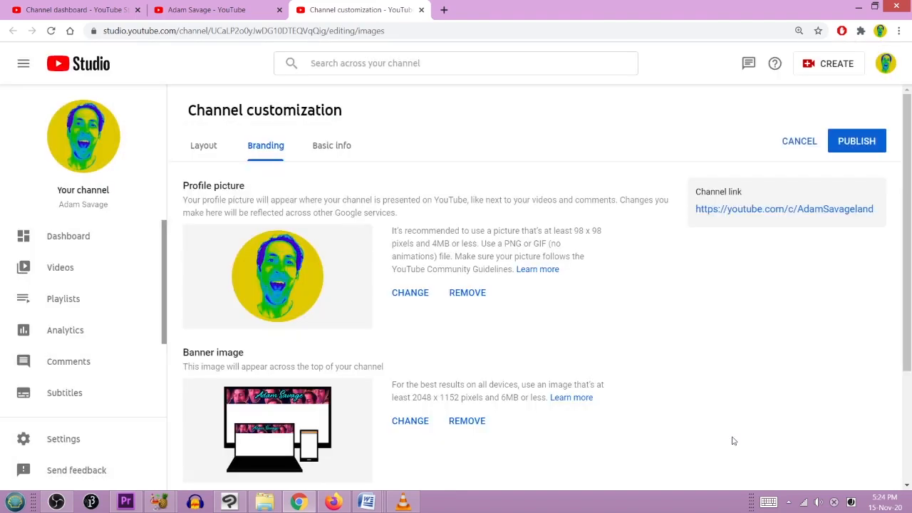
left_click(90, 138)
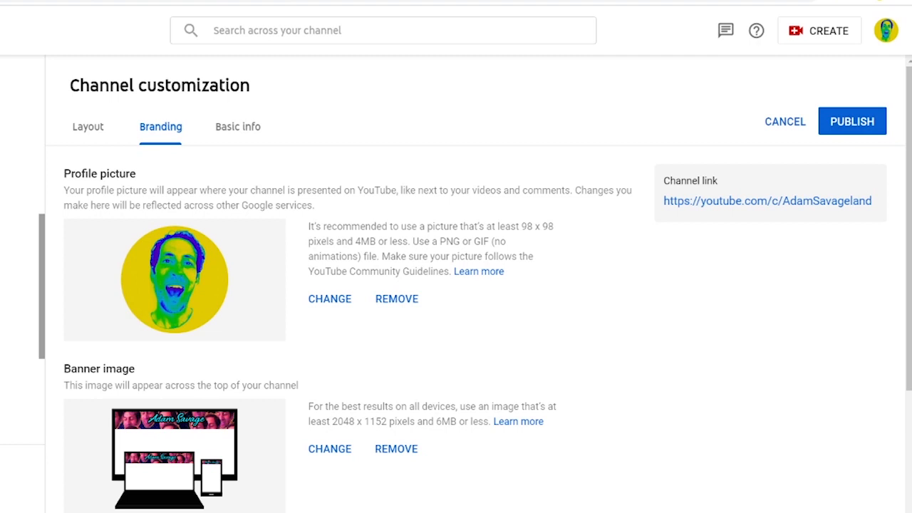
left_click(849, 124)
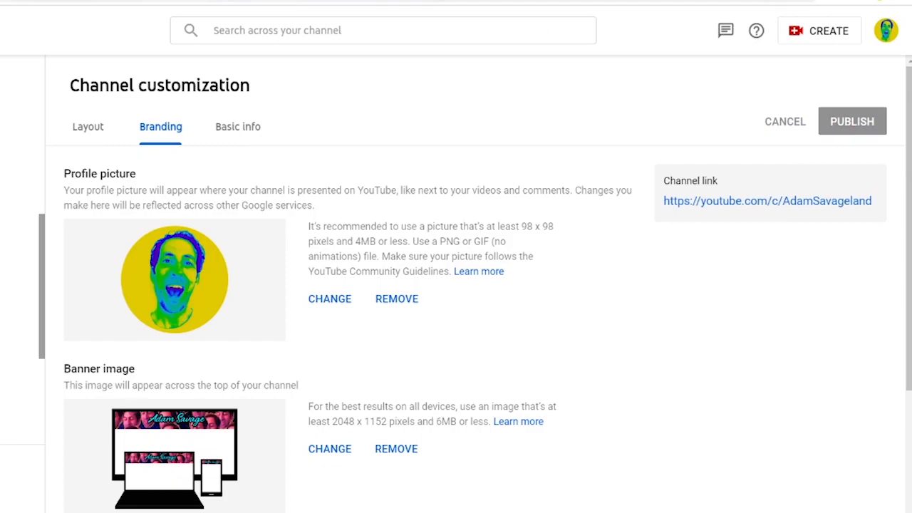